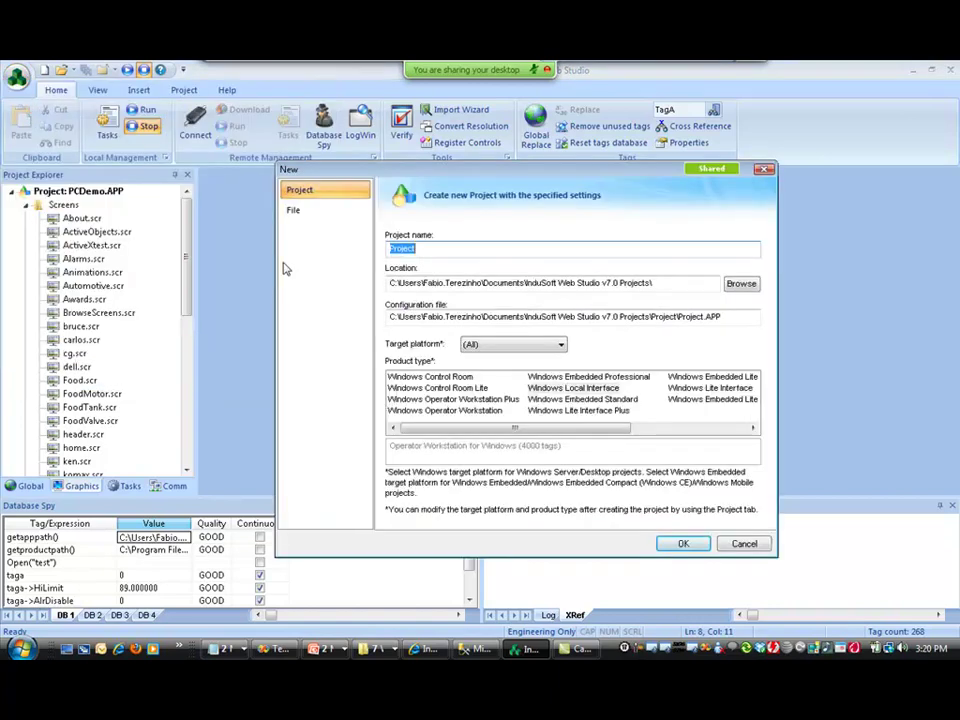
Step: Create the project WebinarDB with the Windows Local Interface product type, accepting the overwrite of the existing directory
type("WebinarDB")
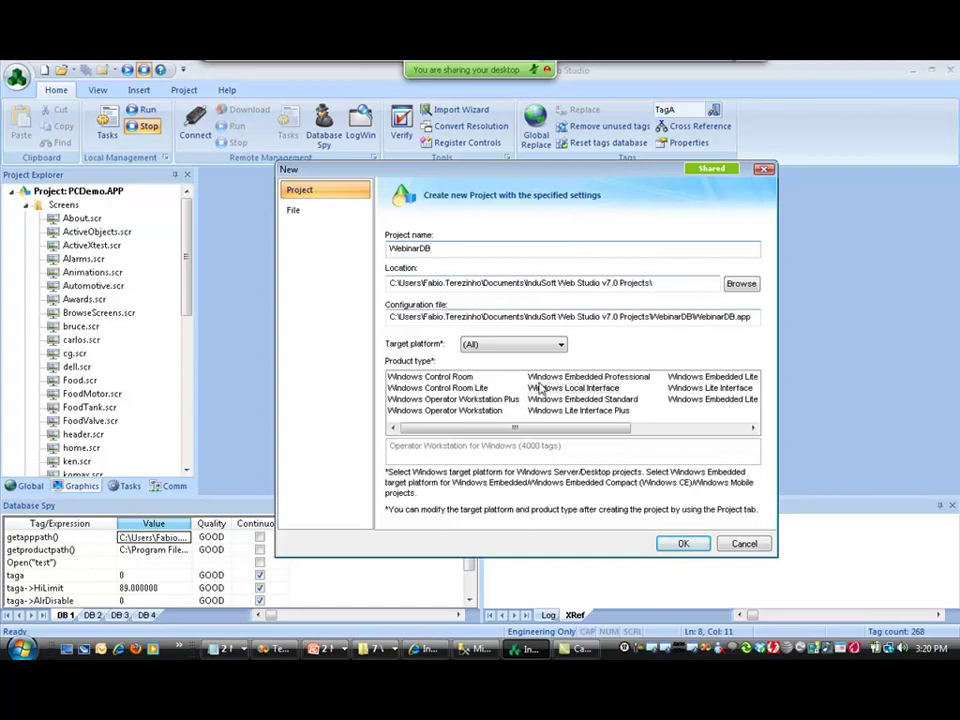
left_click(562, 388)
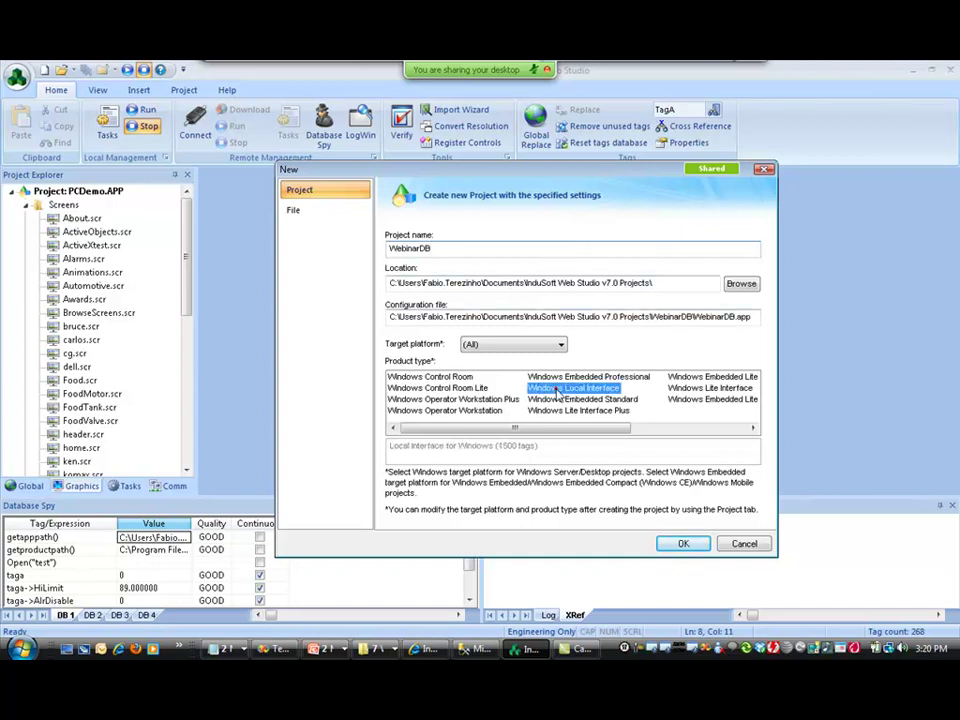
left_click(667, 544)
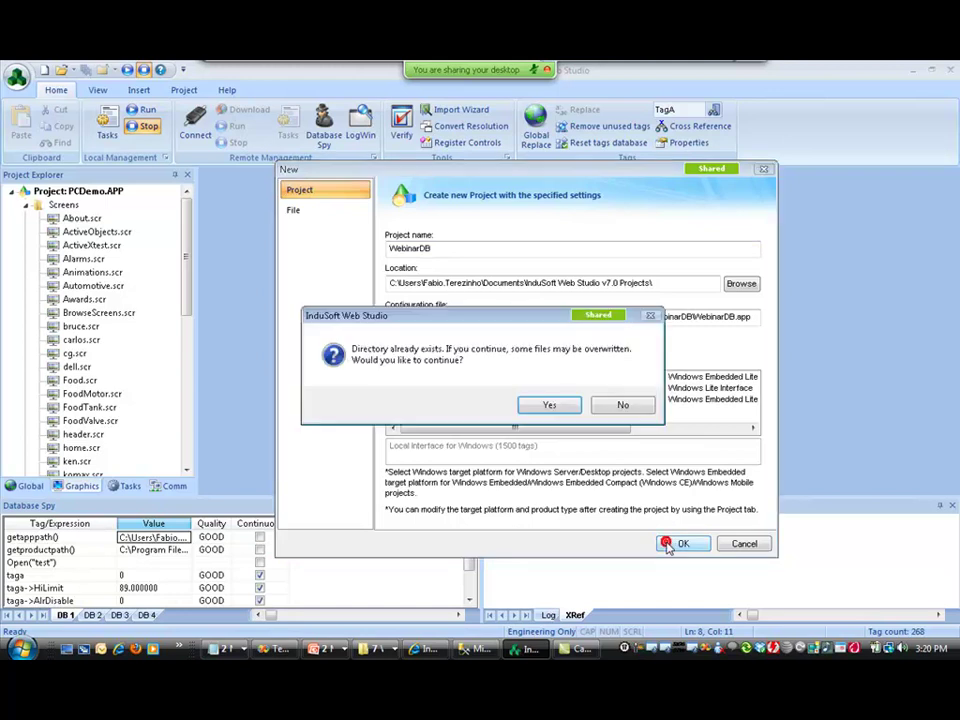
left_click(546, 407)
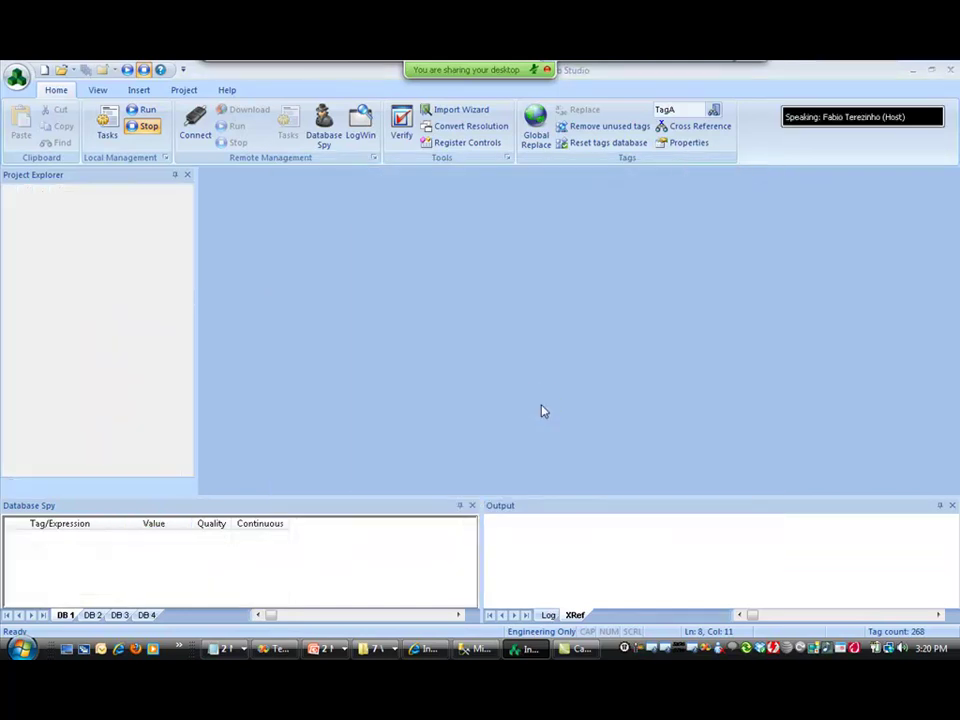
left_click(506, 470)
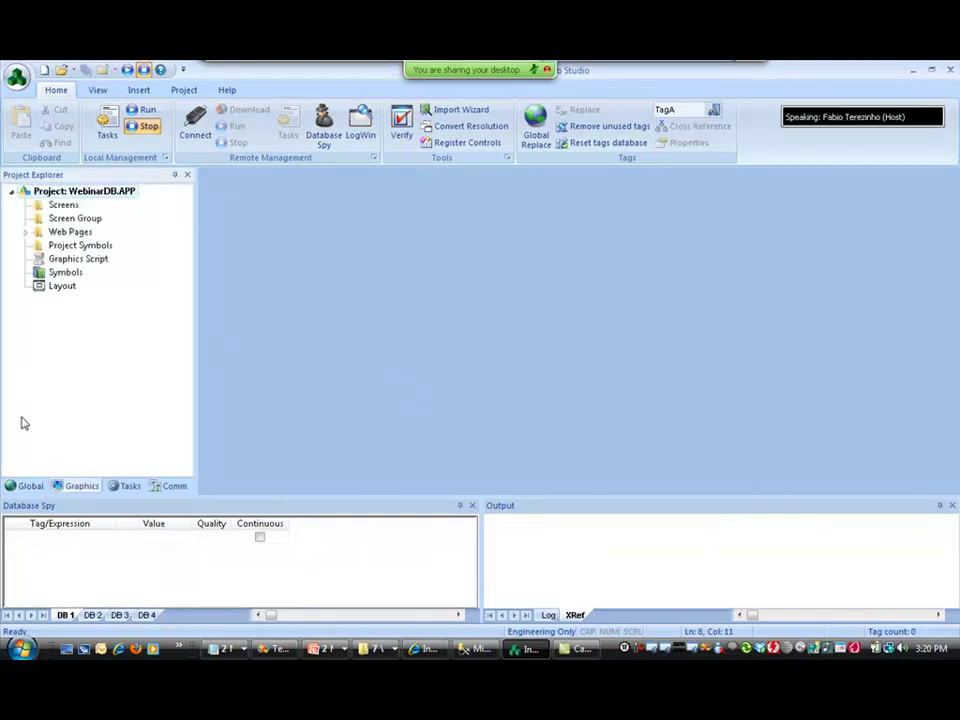
Step: Add an integer tag named TagA to the project tags datasheet, keeping the Server scope
left_click(25, 487)
double_click(40, 207)
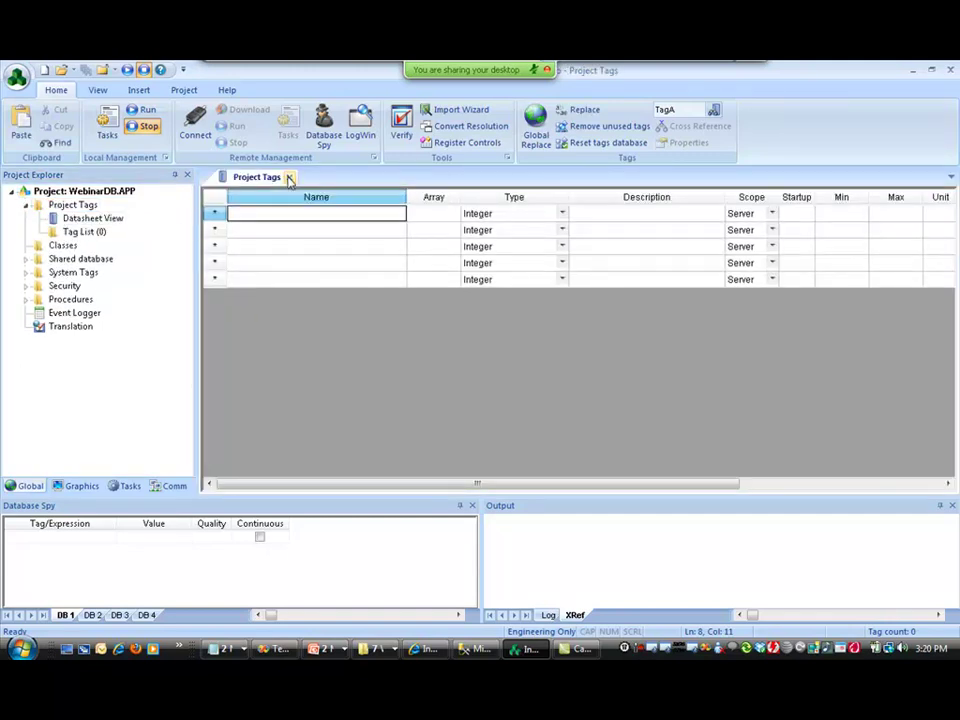
left_click(287, 177)
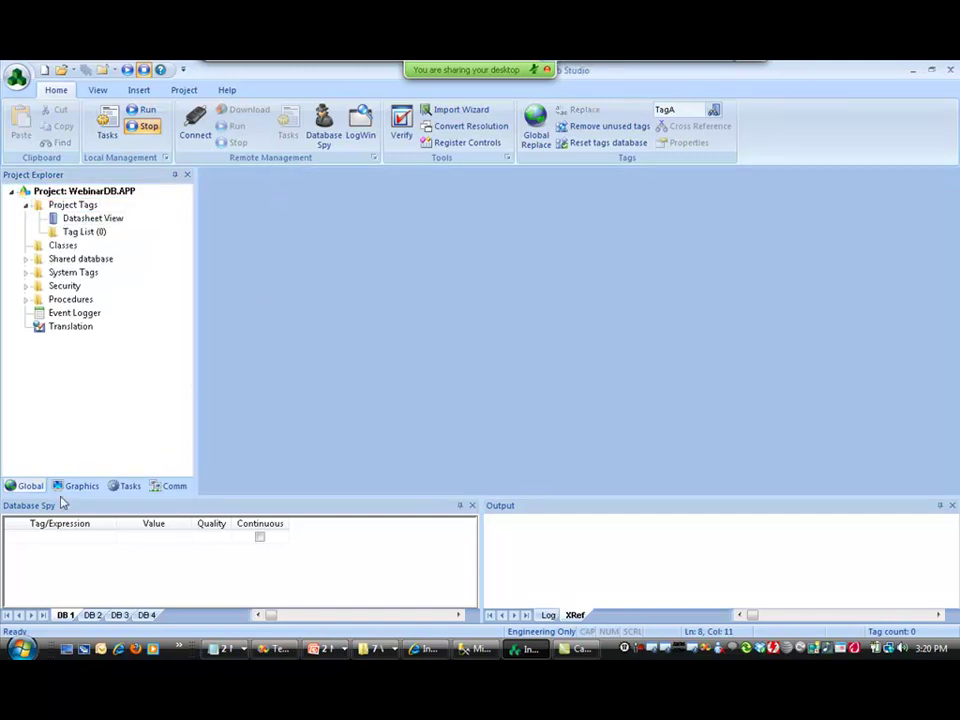
double_click(66, 220)
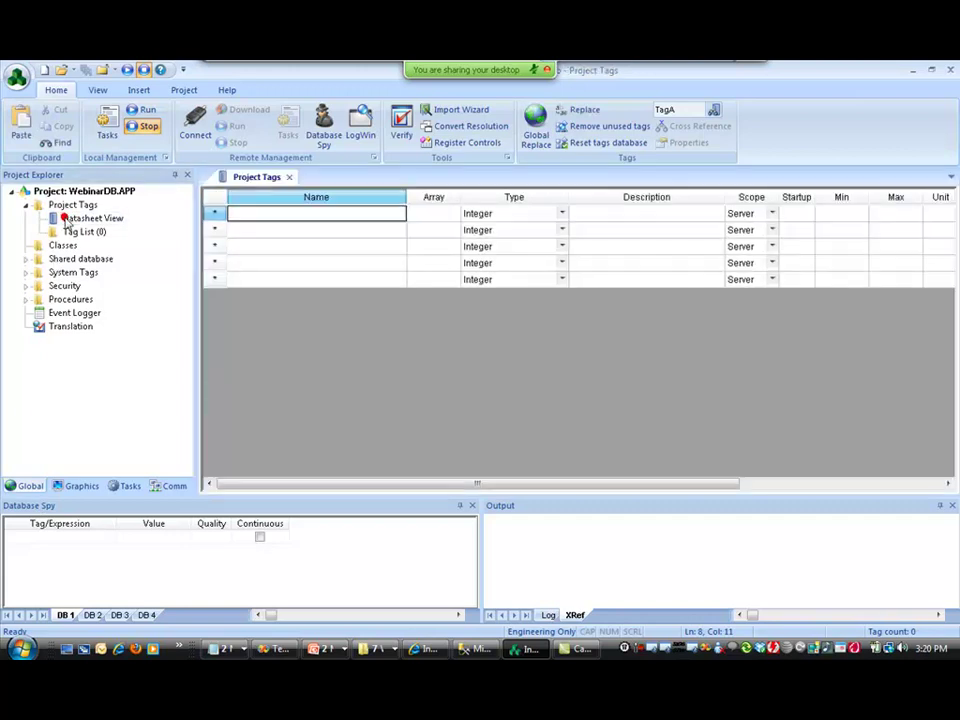
left_click(261, 214)
type("Tag")
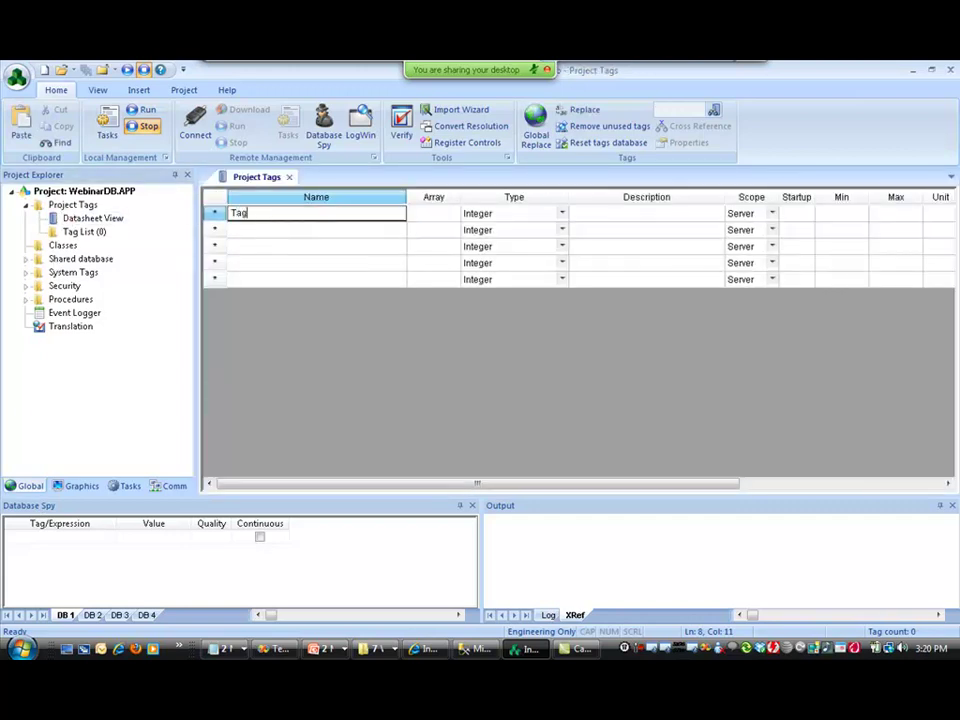
type("A")
left_click(285, 238)
left_click(288, 177)
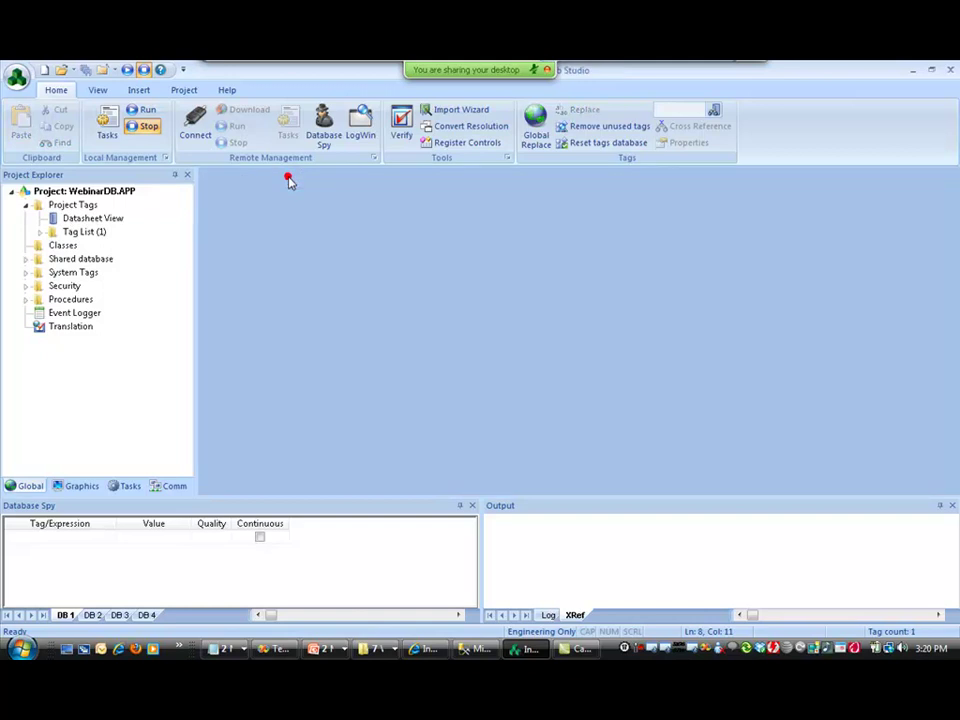
Step: Insert an alarm worksheet with a Hi alarm for TagA, limit 1 and message "Alarm"
left_click(128, 487)
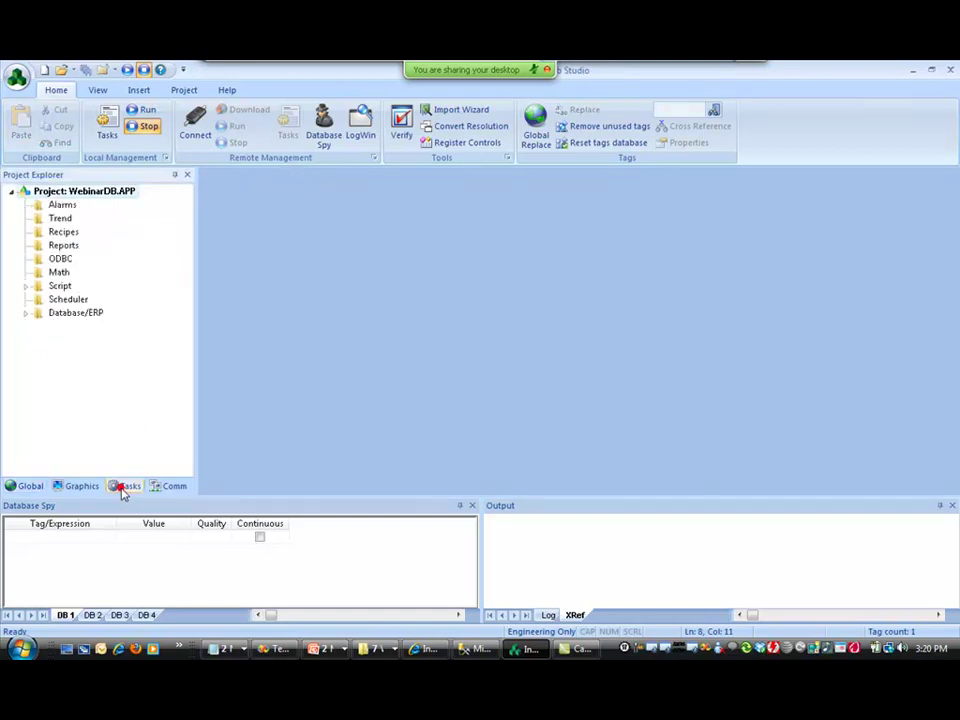
right_click(57, 206)
left_click(76, 214)
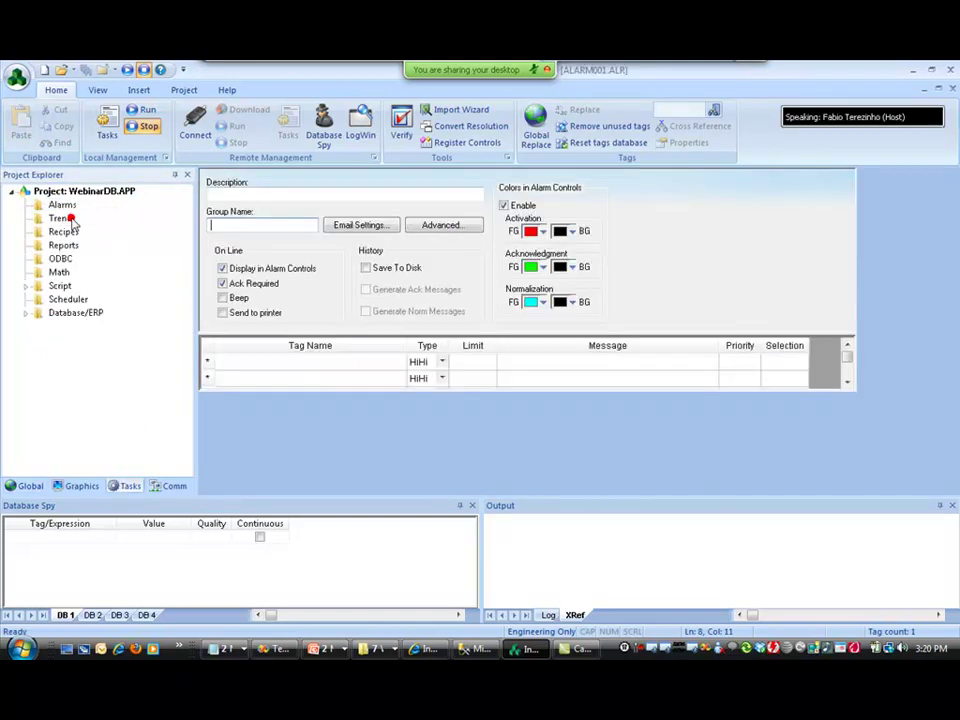
left_click(291, 379)
type("TagA")
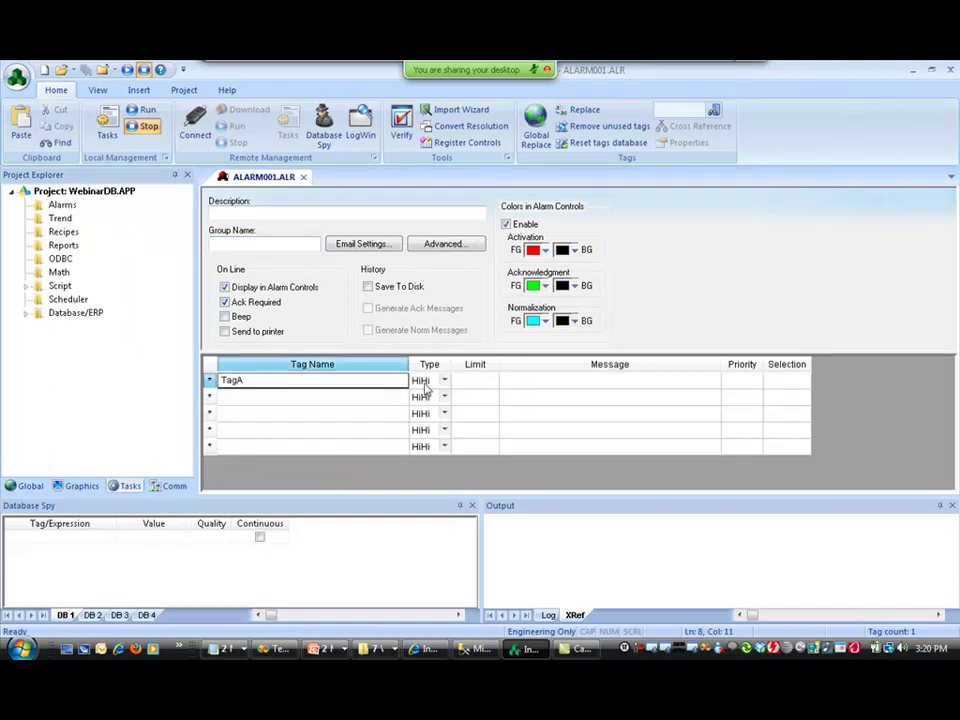
left_click(424, 382)
left_click(457, 381)
type("1")
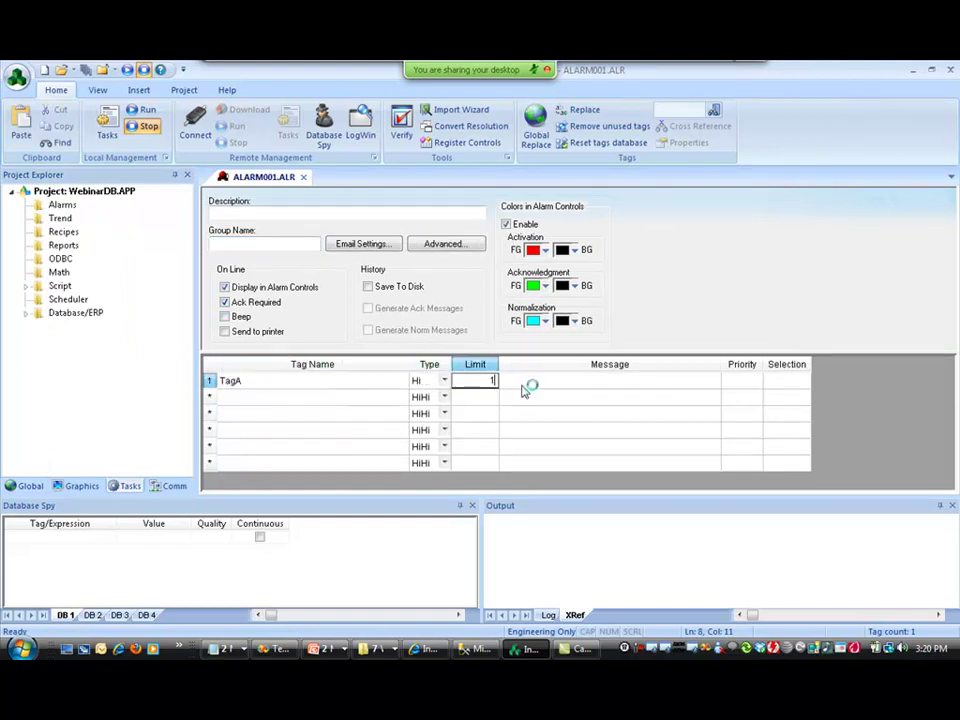
left_click(516, 385)
type("Alarm")
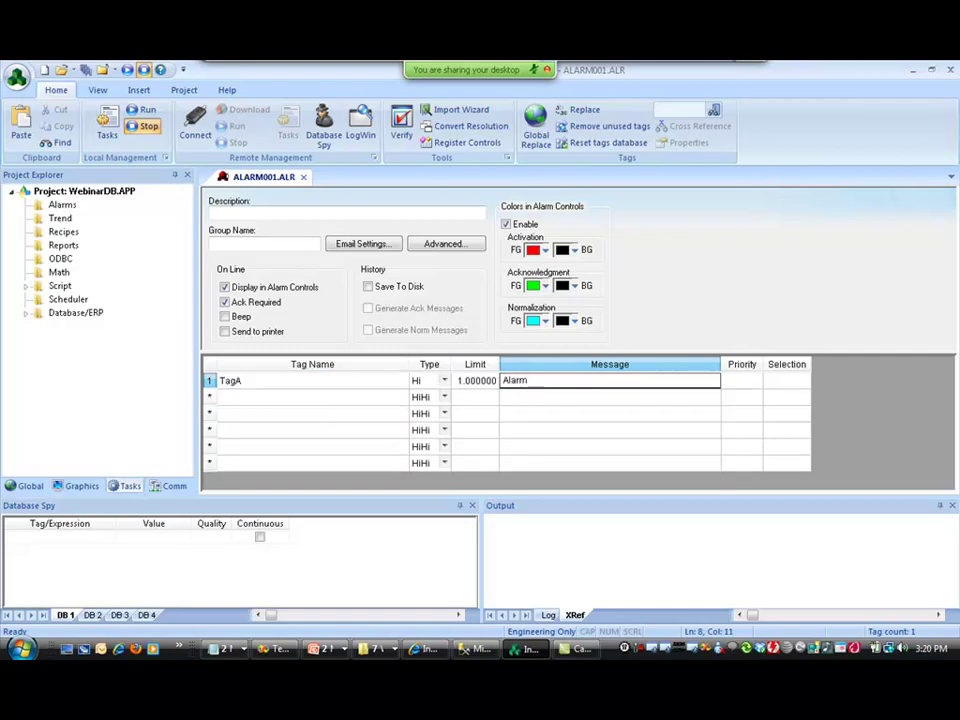
Step: Enable saving alarm history to disk with acknowledgment and normalization messages, and save and close the alarm worksheet
left_click(368, 287)
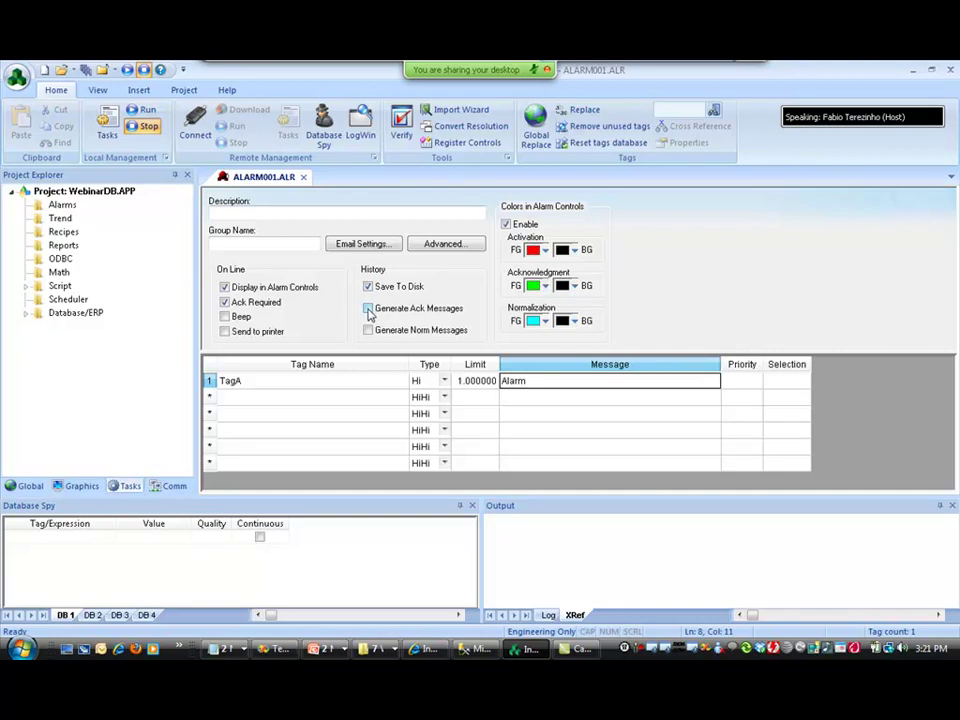
left_click(368, 308)
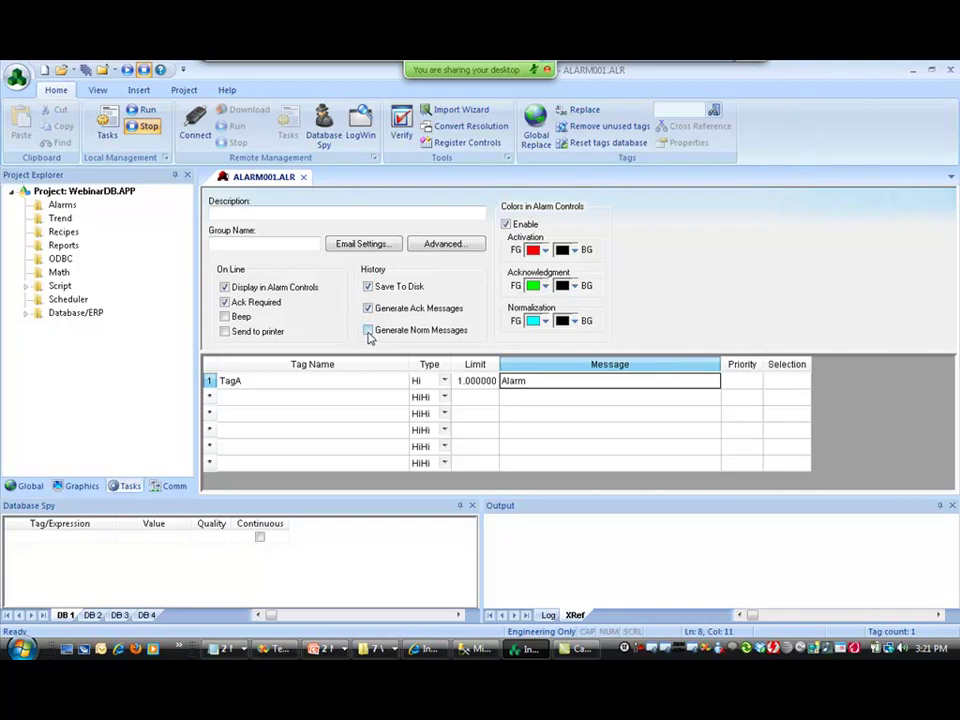
left_click(303, 176)
left_click(414, 404)
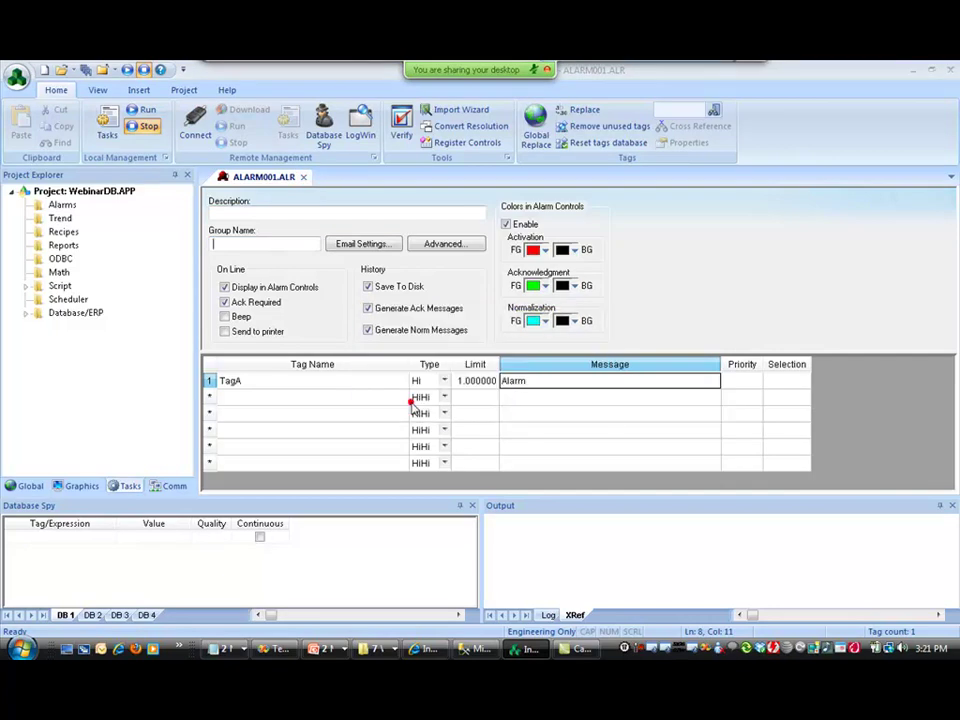
left_click(440, 368)
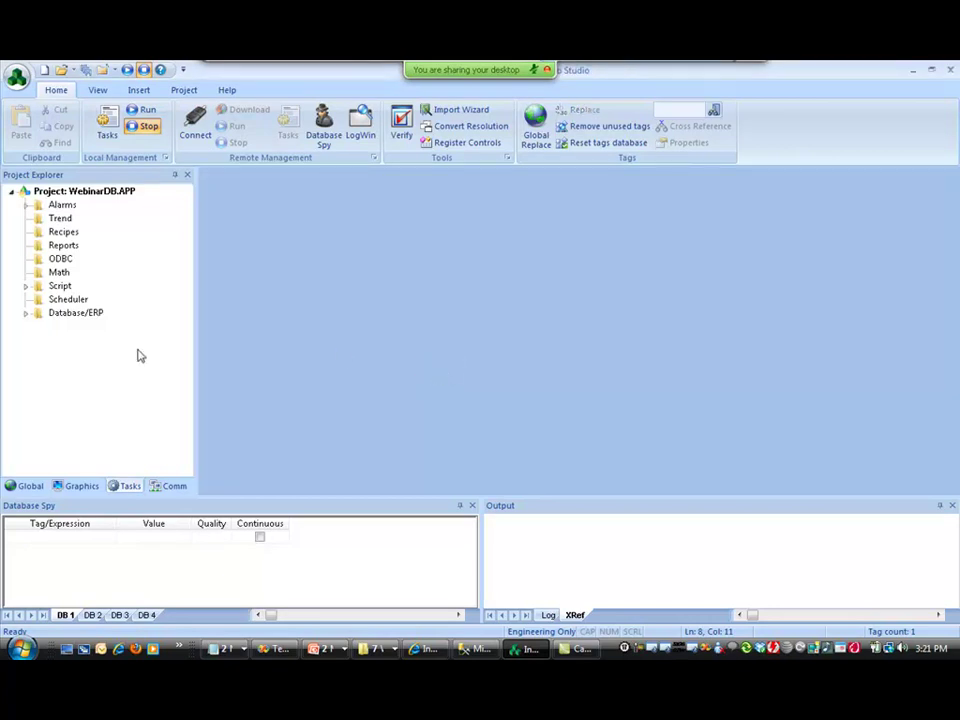
Step: Insert a trend worksheet and add TagA as its first tag
right_click(38, 219)
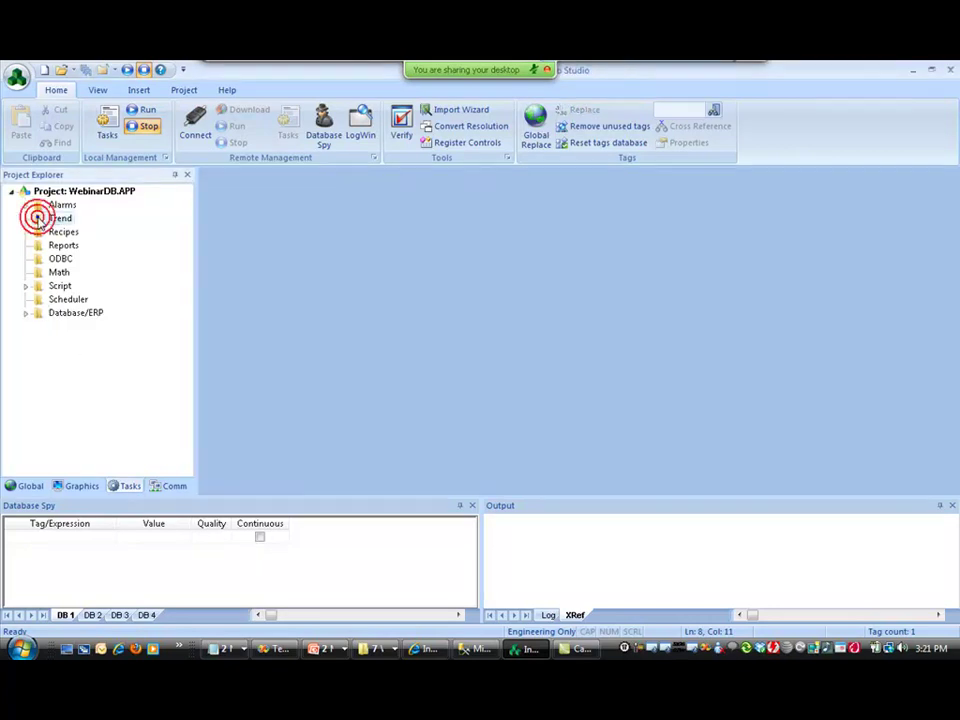
left_click(66, 226)
left_click(272, 330)
type("TagA")
left_click(270, 346)
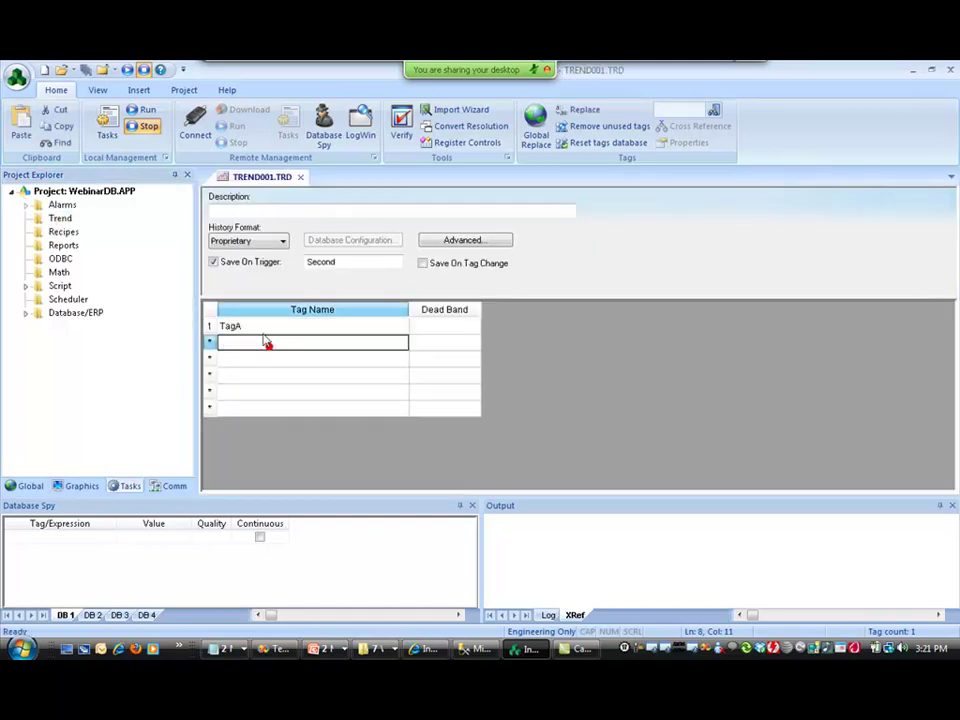
Step: Switch the trend worksheet from saving on trigger to saving on tag change, and save and close it
left_click(214, 262)
left_click(423, 264)
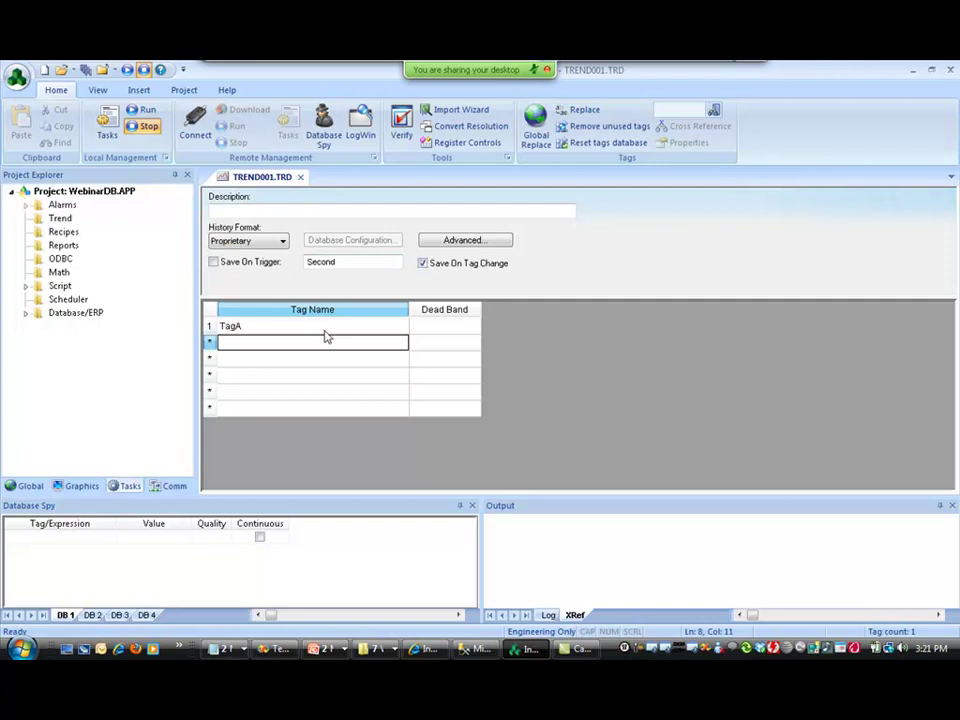
left_click(323, 328)
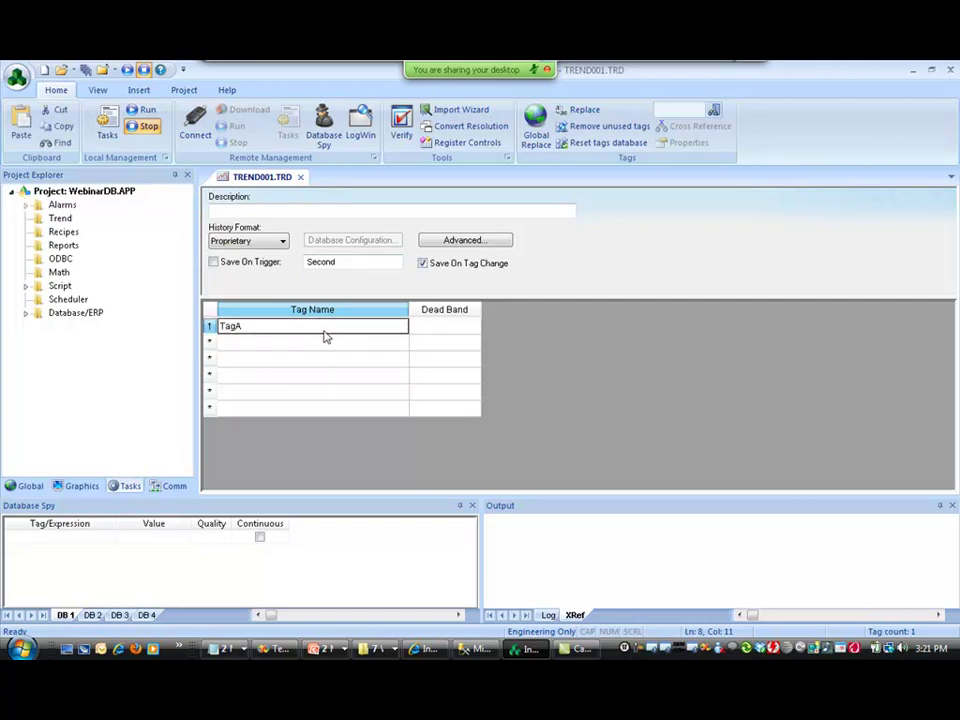
left_click(300, 178)
left_click(432, 408)
left_click(454, 371)
Step: Enable the event logger with tag logging and add TagA to its tag list
left_click(31, 488)
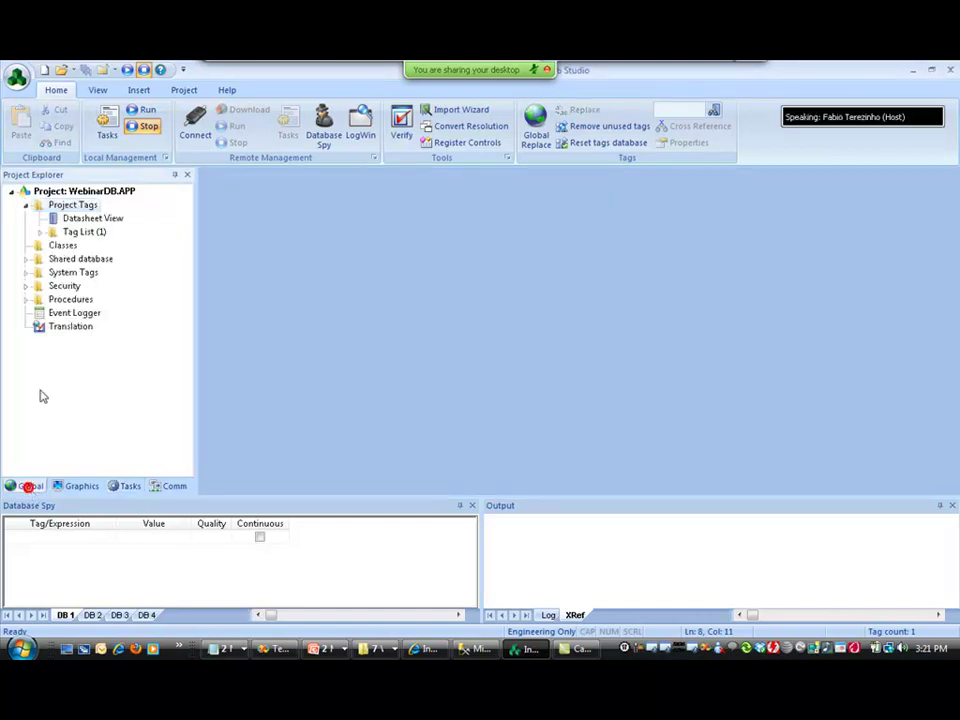
double_click(64, 313)
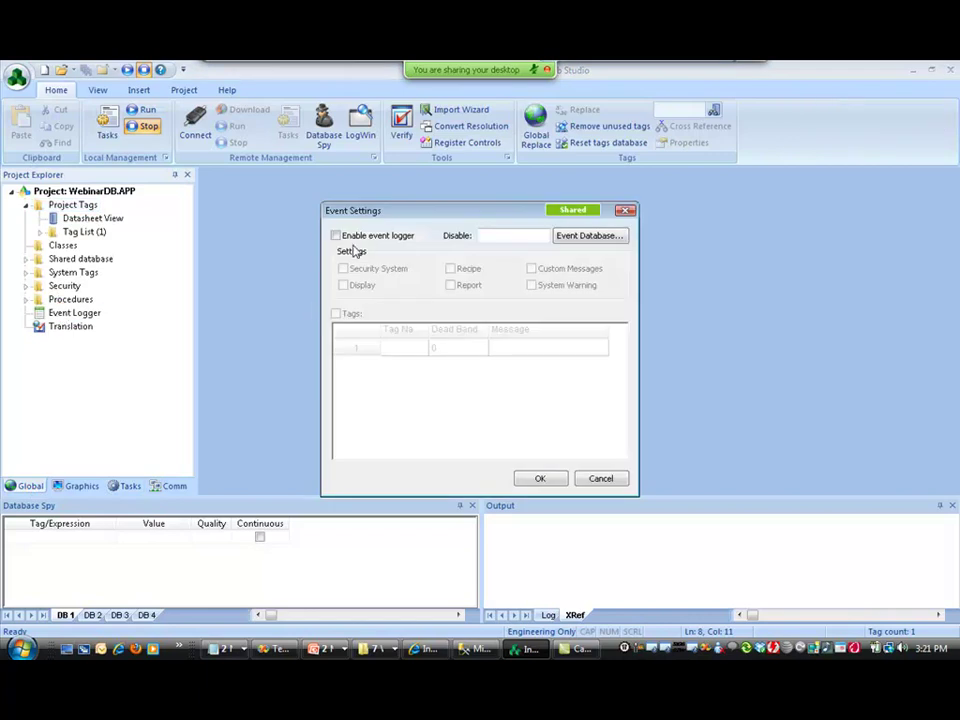
left_click(345, 236)
left_click(350, 314)
left_click(437, 349)
left_click(392, 345)
type("TagA")
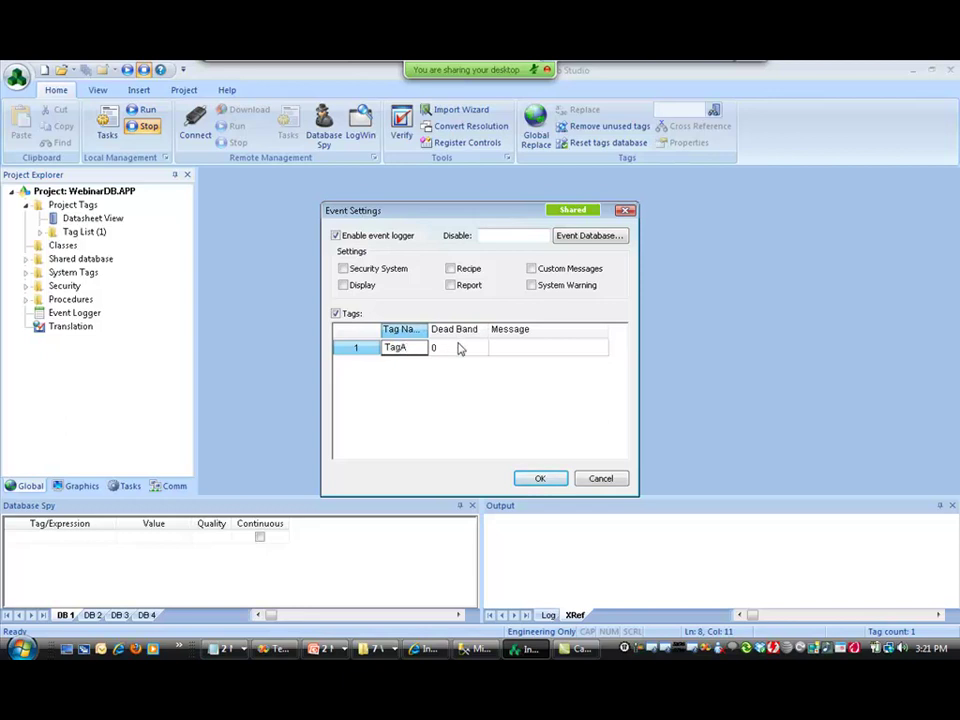
Step: Set the event message for TagA to "TagA changed" and apply the event settings
left_click(460, 348)
left_click(515, 350)
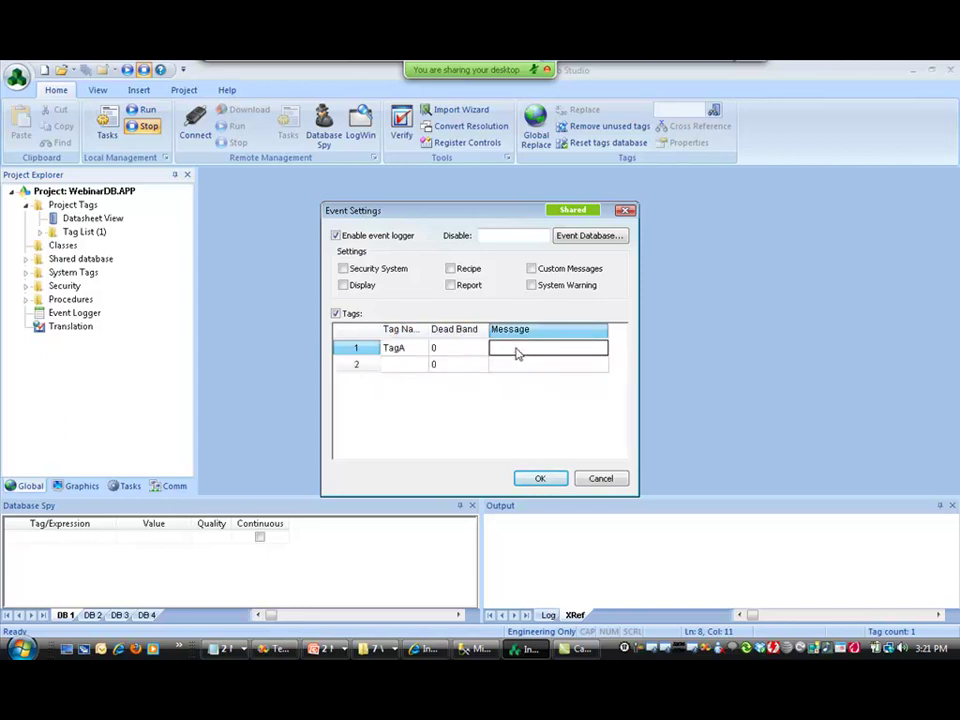
type("Tag")
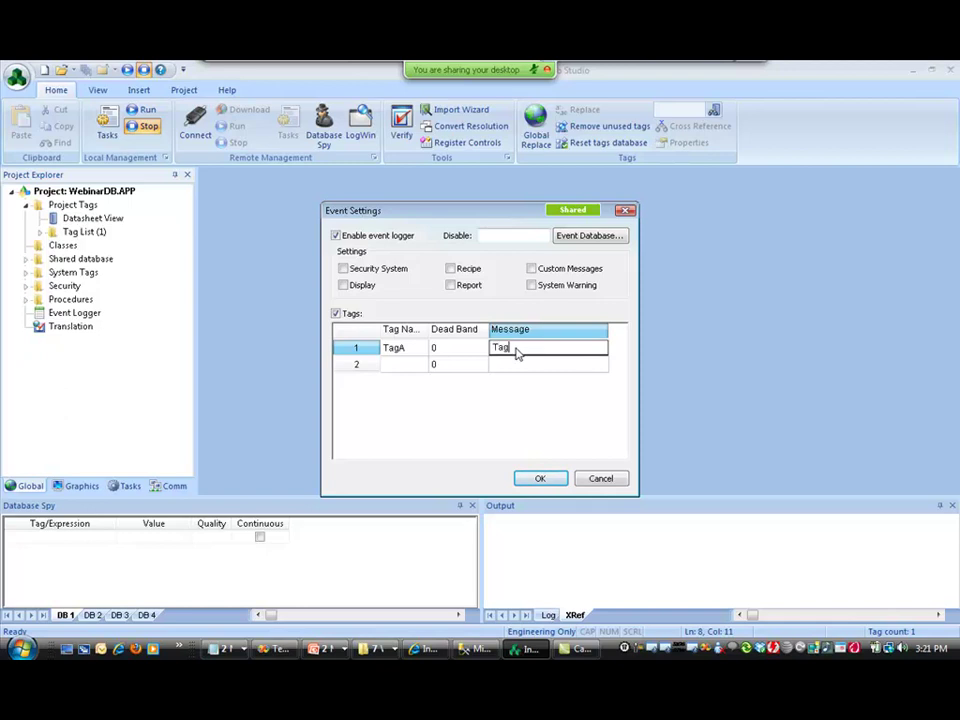
type("A changed")
key("Return")
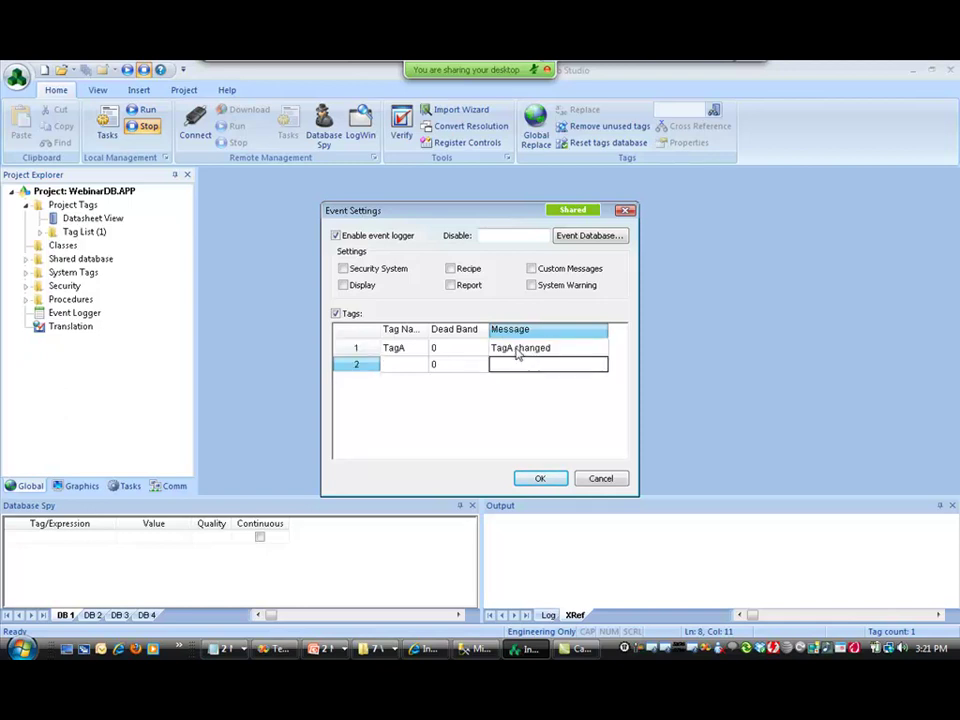
left_click(540, 479)
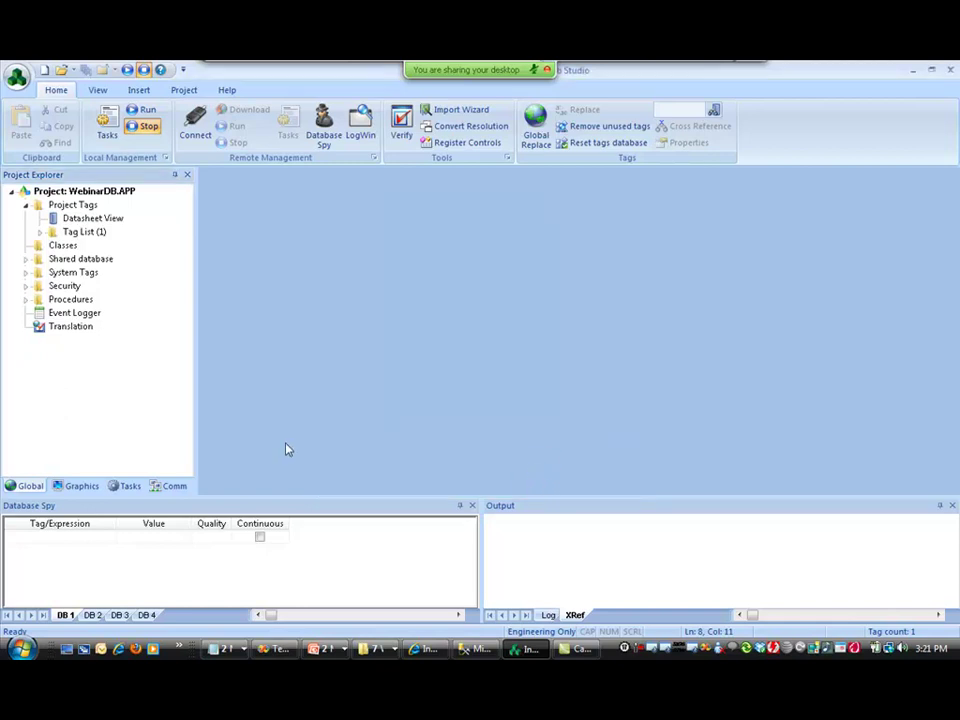
Step: Expand the Alarms and Trend task folders to review the worksheets created in the project
left_click(95, 486)
left_click(63, 205)
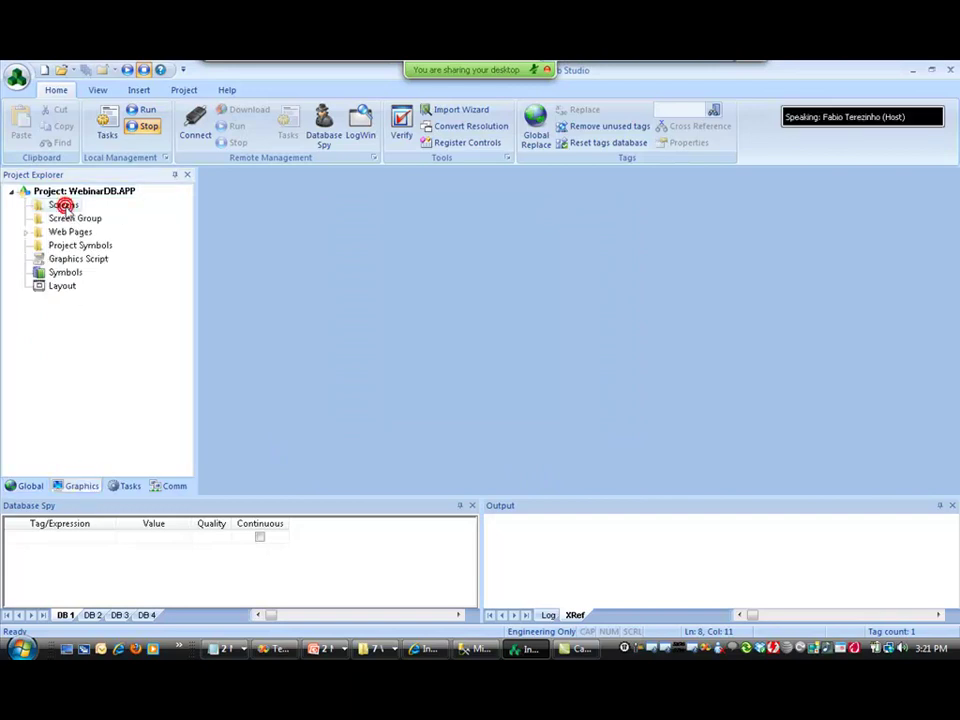
left_click(33, 486)
left_click(127, 486)
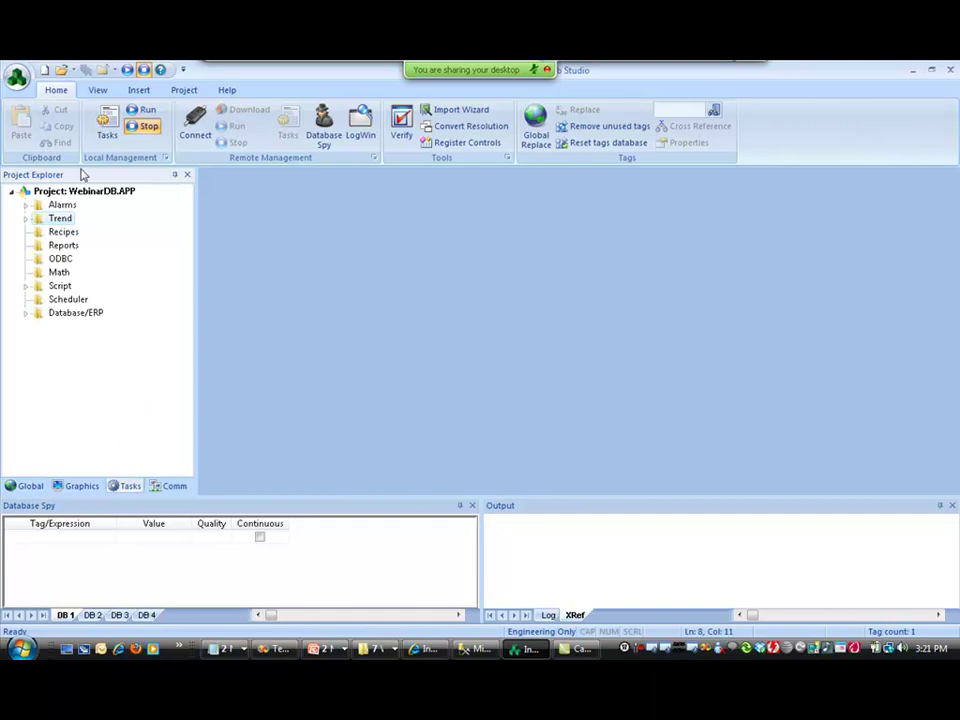
double_click(58, 204)
double_click(56, 231)
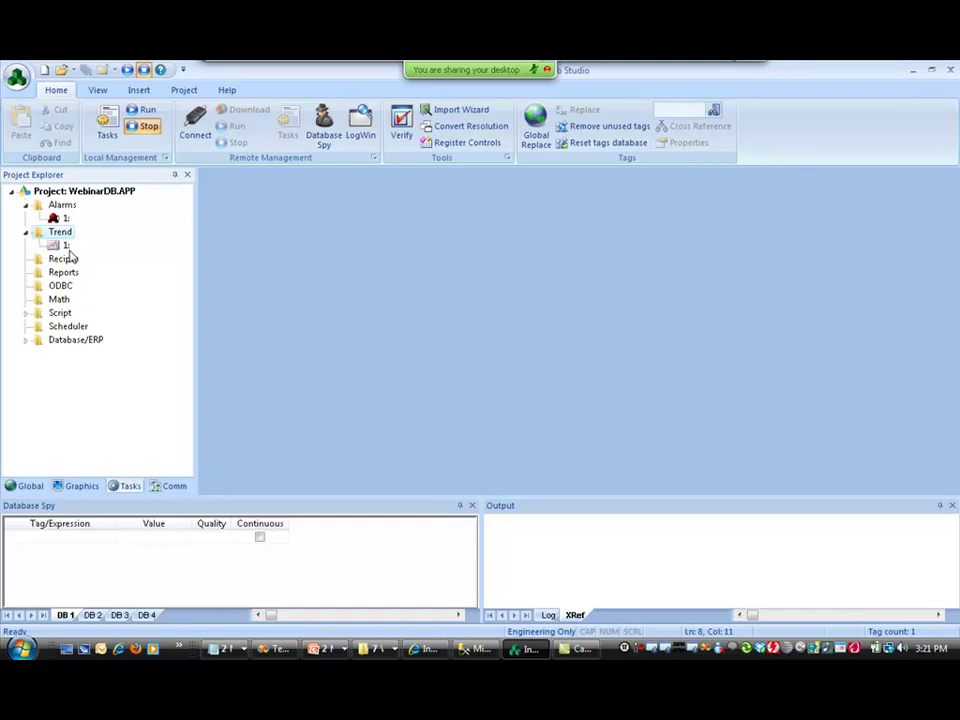
Step: Insert a new screen in the project's Screens folder, keeping the default screen attributes
left_click(84, 487)
right_click(64, 206)
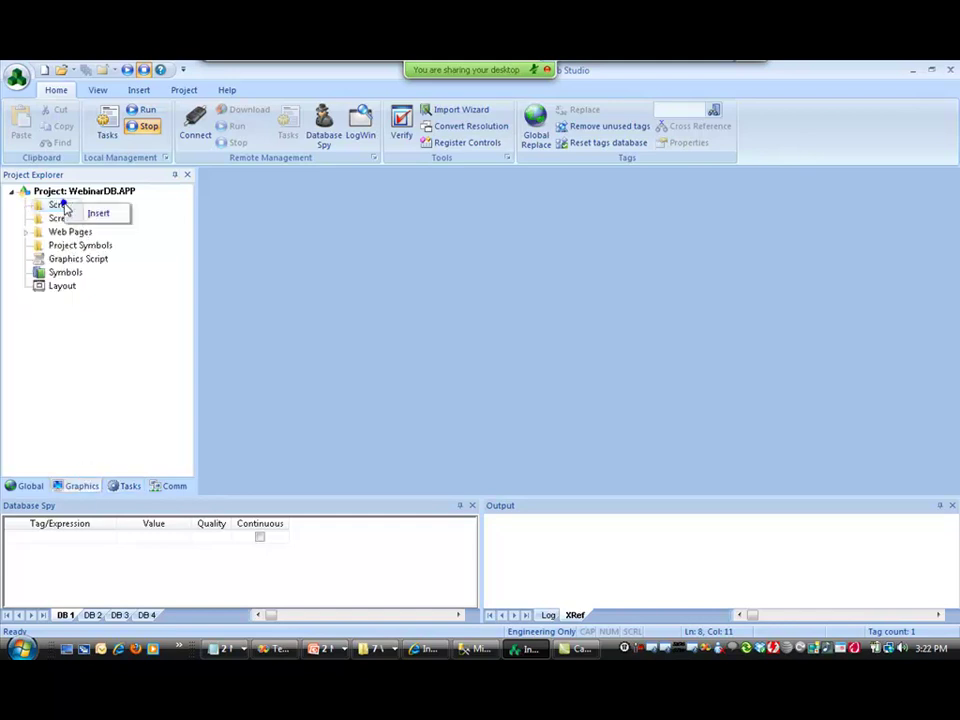
left_click(90, 213)
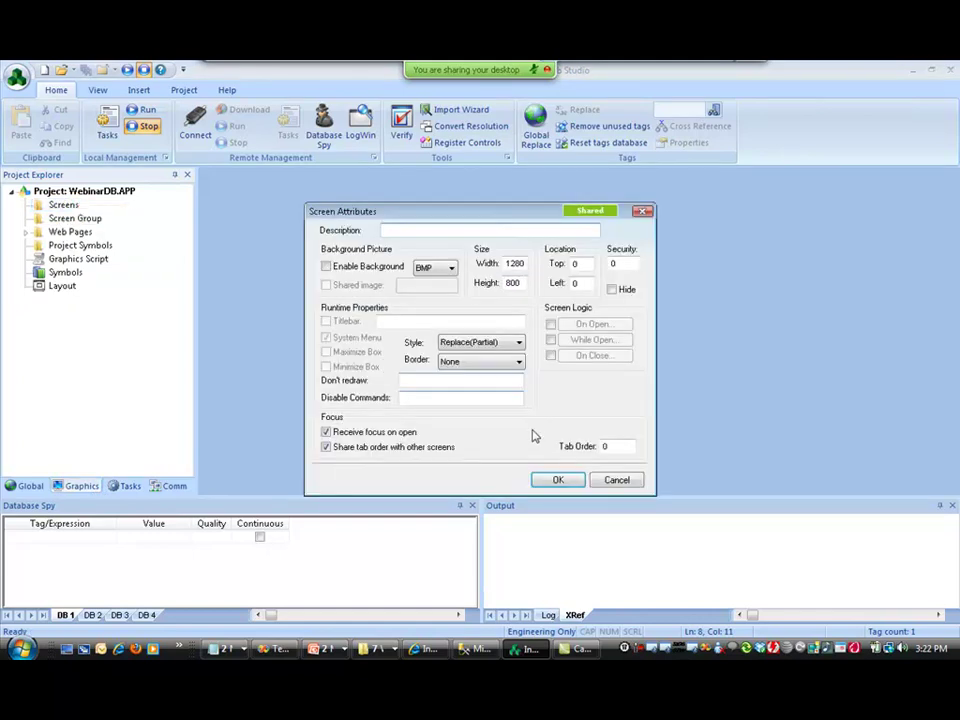
left_click(553, 481)
Step: Draw a button about 111 by 51 pixels in the screen's upper-left corner and caption it "Exit"
left_click(378, 126)
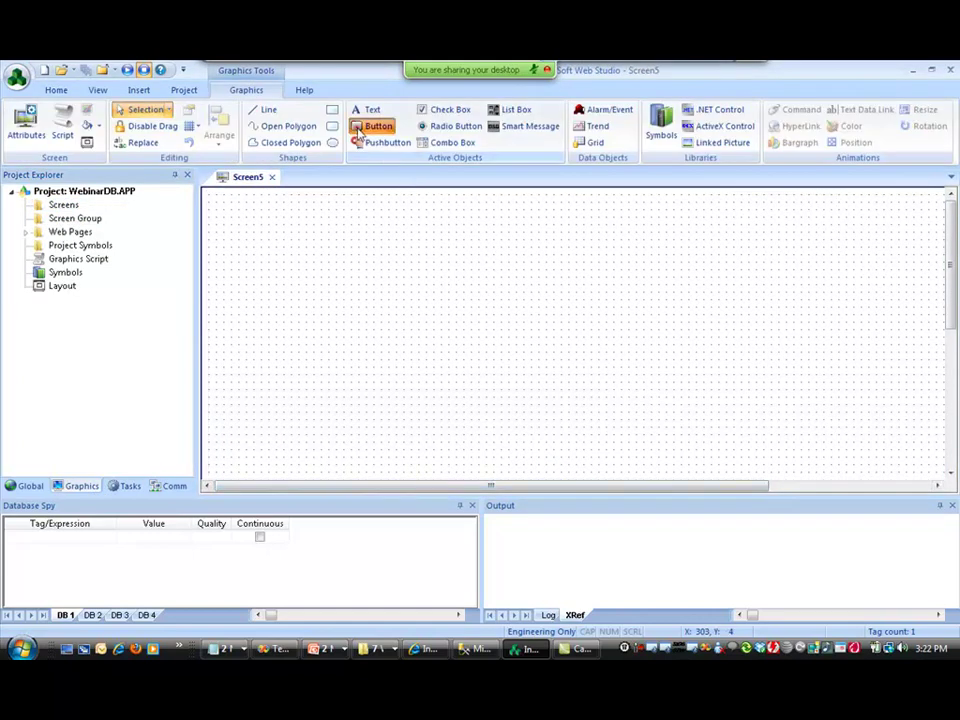
left_click_drag(206, 191, 296, 237)
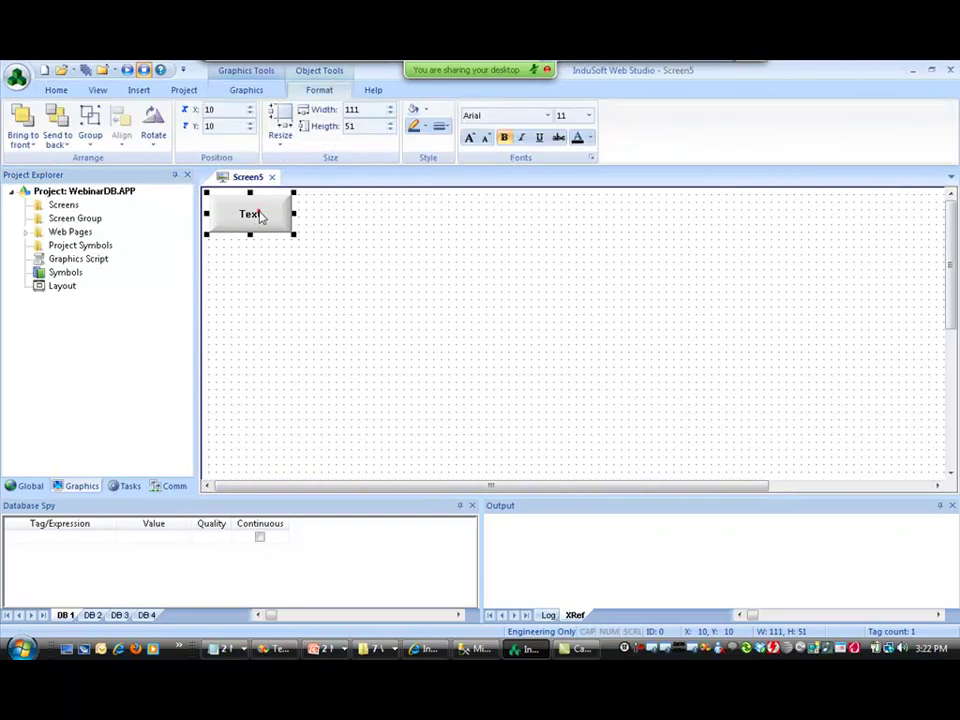
double_click(259, 214)
double_click(295, 345)
type("Exit")
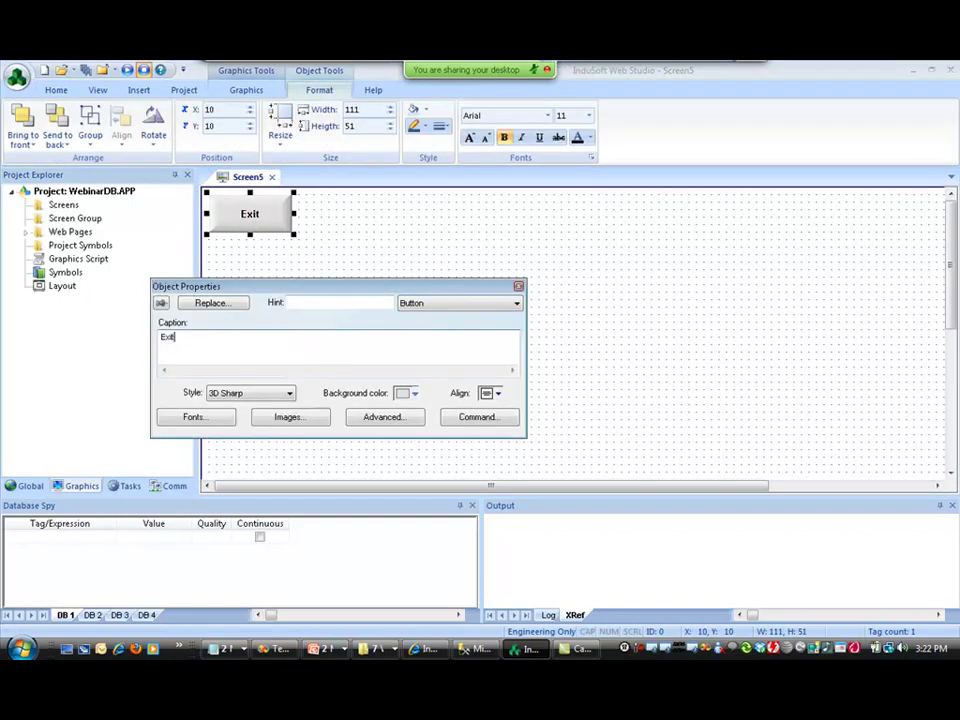
Step: Give the Exit button a VBScript On Down command that runs $Shutdown()
left_click(478, 418)
left_click(351, 418)
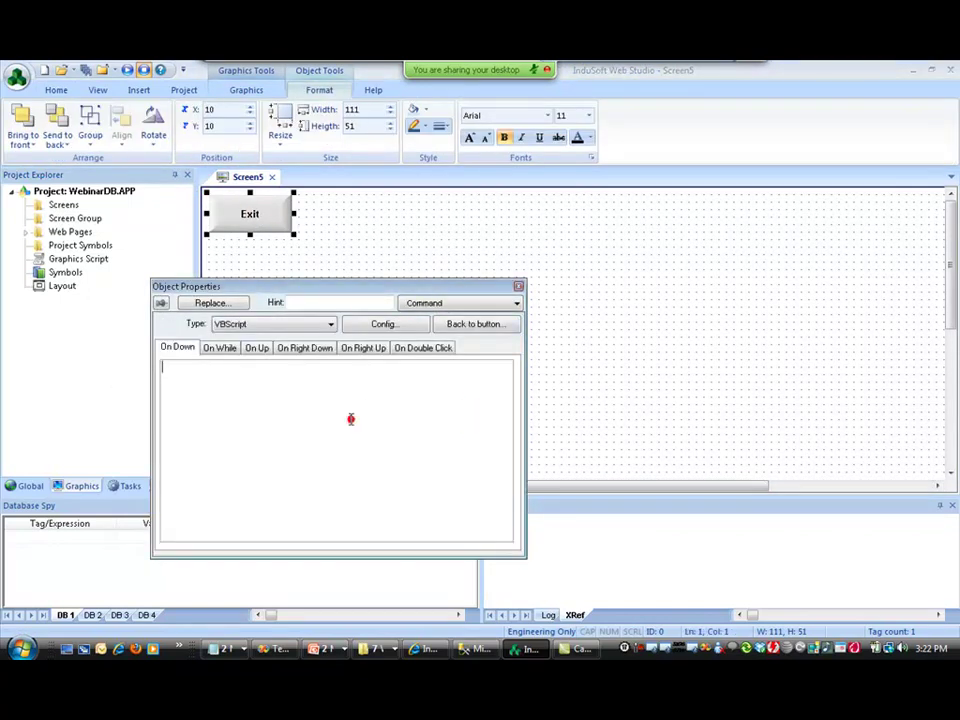
type("$Shu")
key("Return")
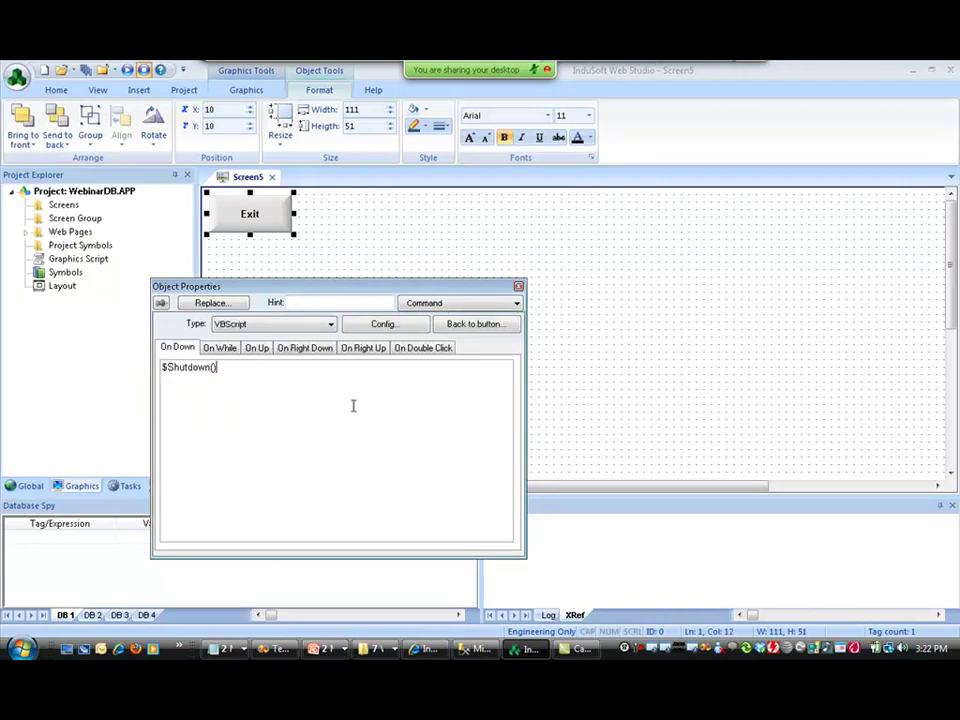
left_click(381, 224)
Step: Duplicate the Exit button beside the original at about X 140, Y 10 and change the copy's caption to "tagA"
left_click_drag(253, 214, 353, 216)
double_click(350, 213)
left_click(410, 303)
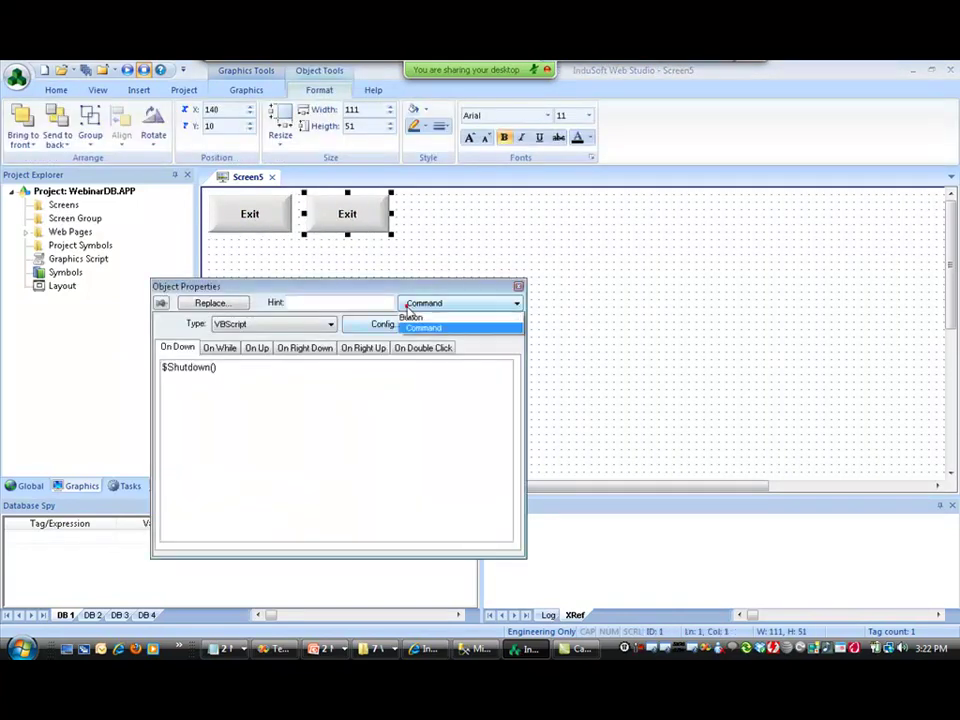
left_click(410, 317)
double_click(210, 339)
type("tagA")
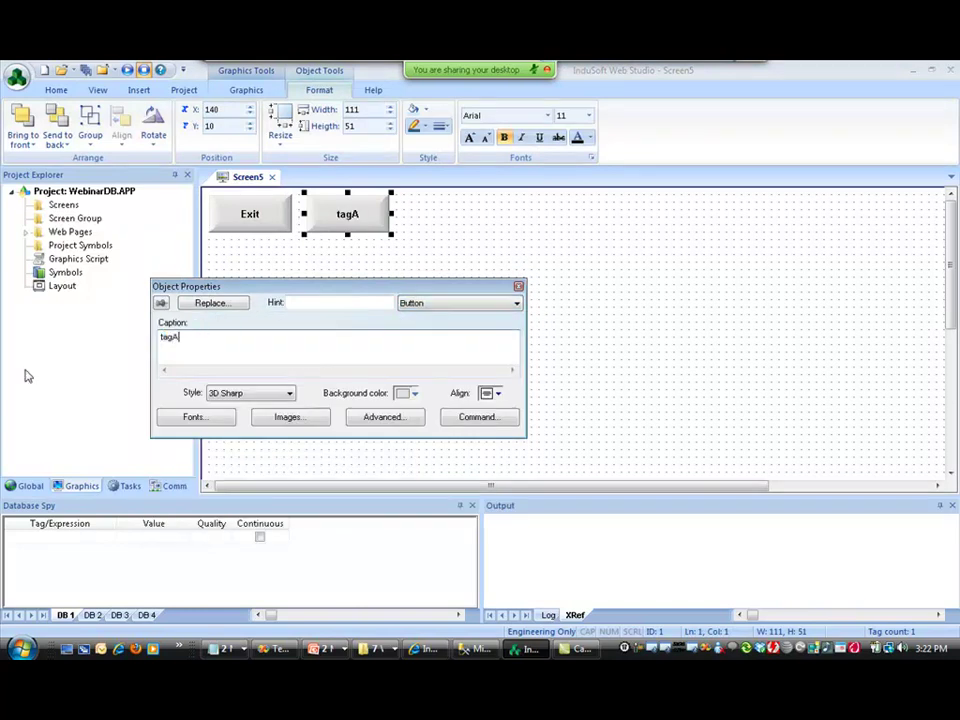
Step: Change the tagA button's On Down command to Toggle Tag for TagA
left_click(459, 423)
left_click(240, 322)
left_click(244, 402)
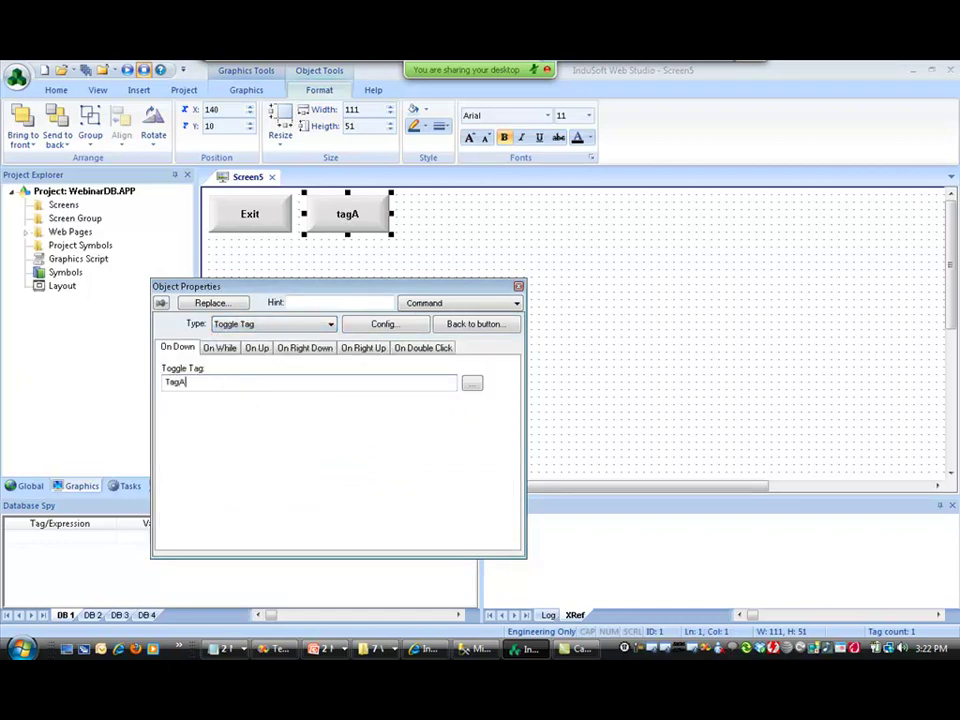
Step: Add a By Limit color animation to the tagA button with TagA as its limit expression
left_click(247, 90)
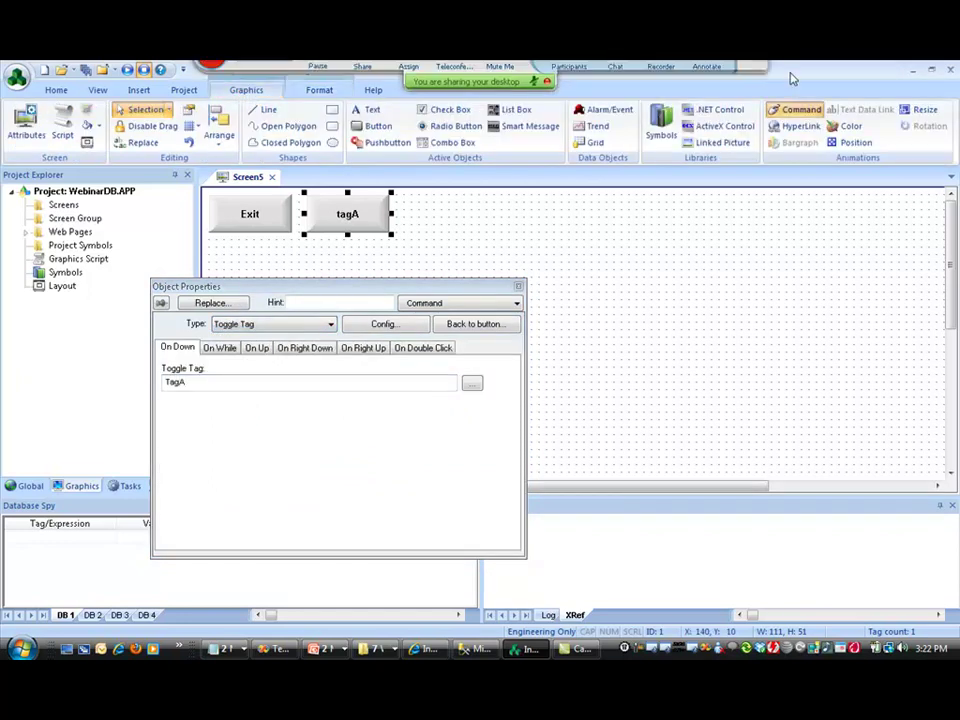
left_click(851, 126)
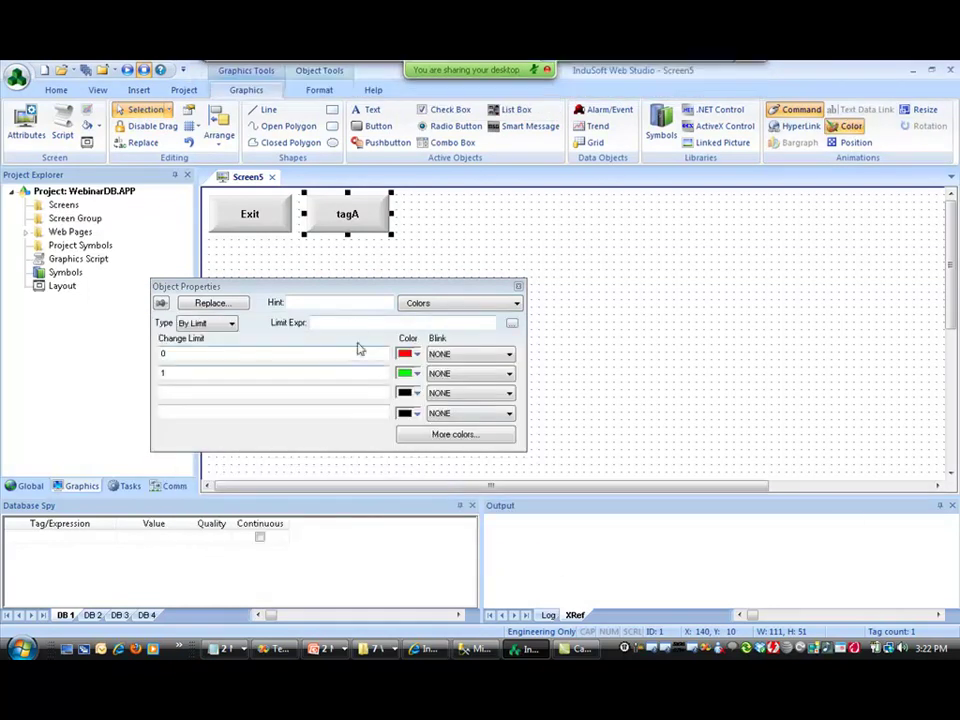
left_click(318, 322)
type("TagA")
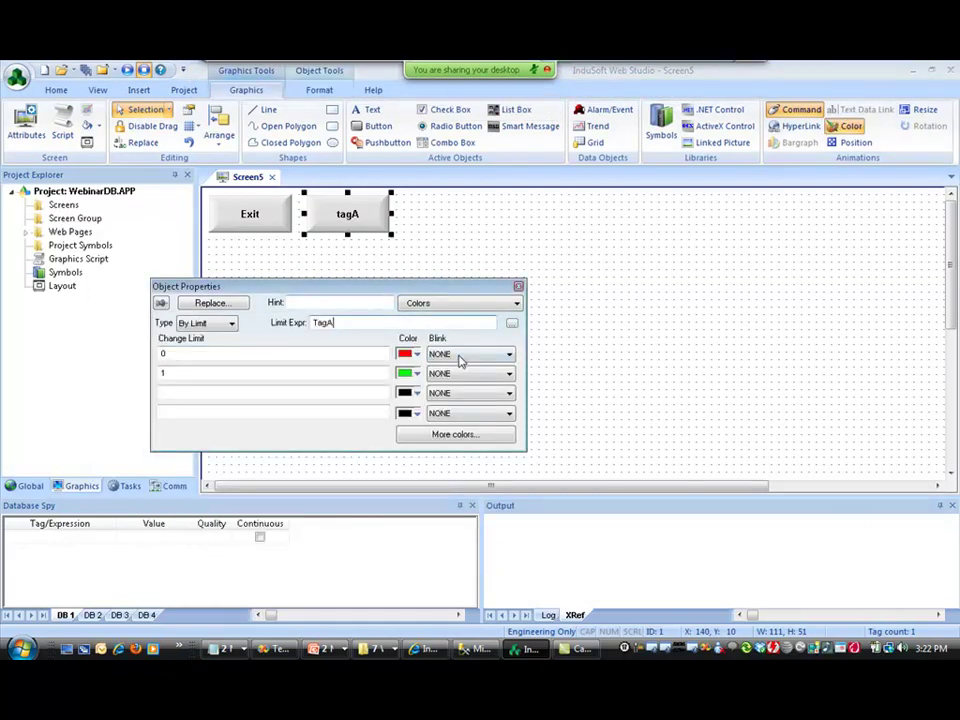
left_click(386, 248)
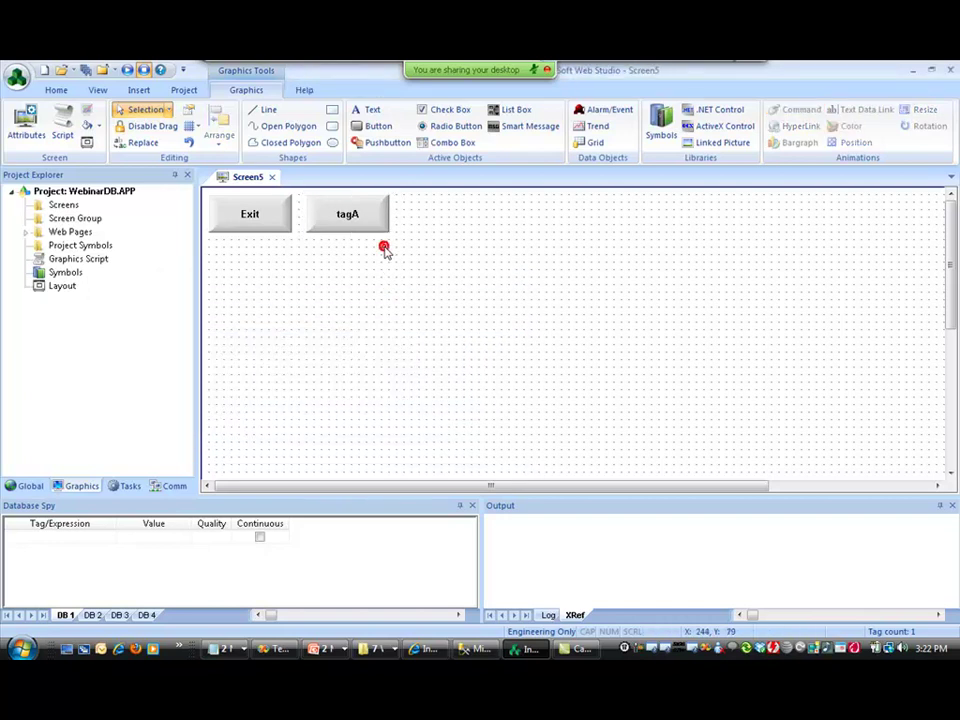
Step: Place a trend control about 998 by 281 pixels below the two buttons and open its points definition
left_click(593, 130)
left_click_drag(210, 243, 955, 458)
double_click(699, 315)
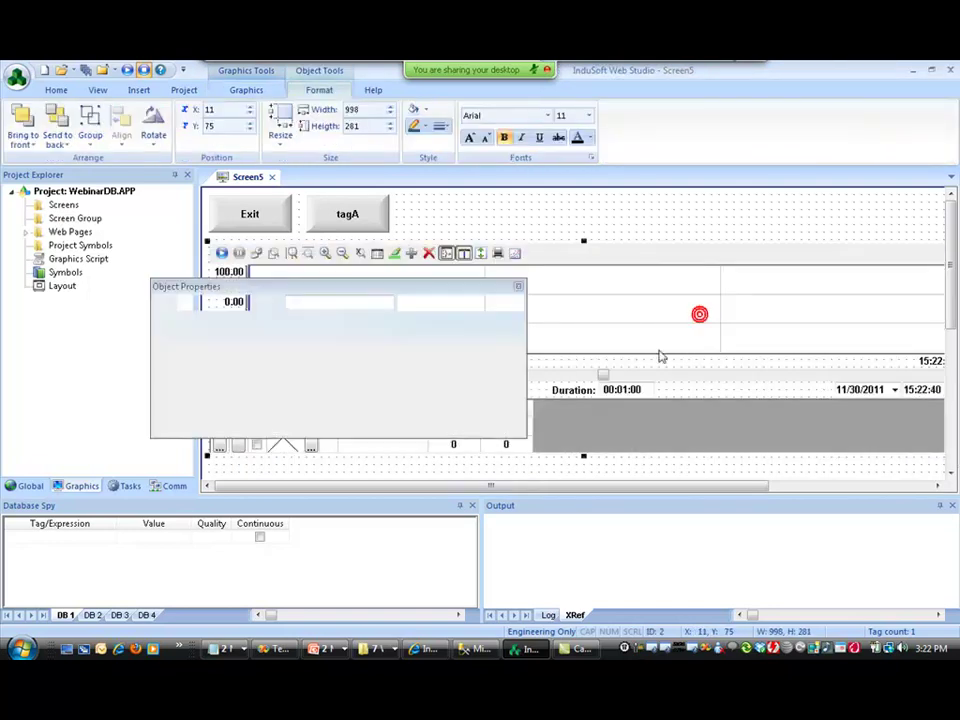
left_click(216, 331)
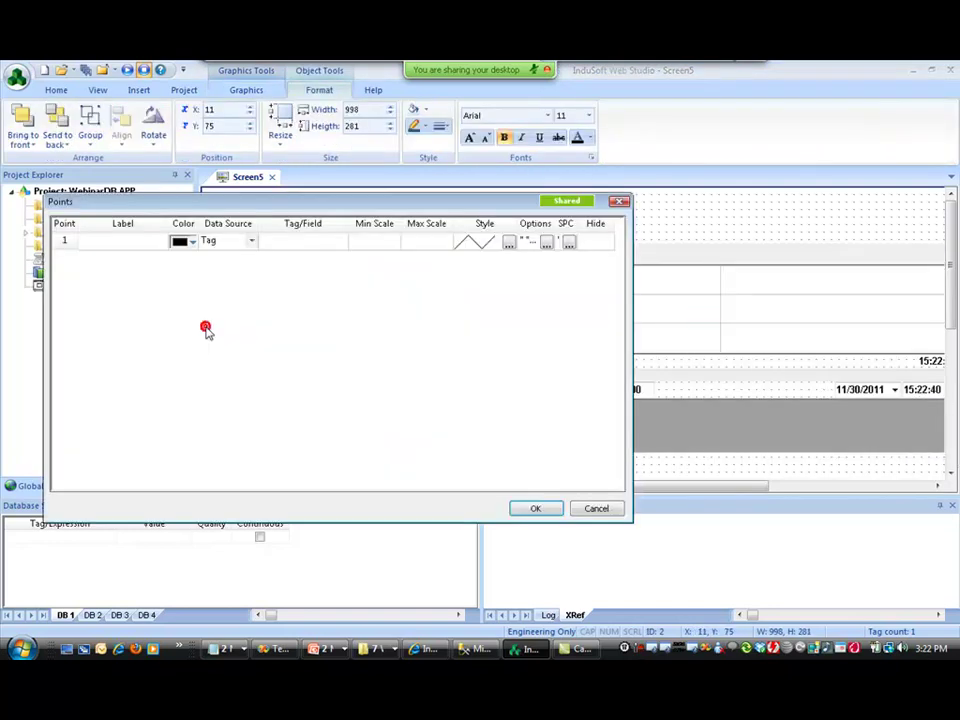
Step: Define the first trend point with label tagA, a dark blue color and tagA as its tag
left_click(124, 242)
type("tagA")
left_click(190, 242)
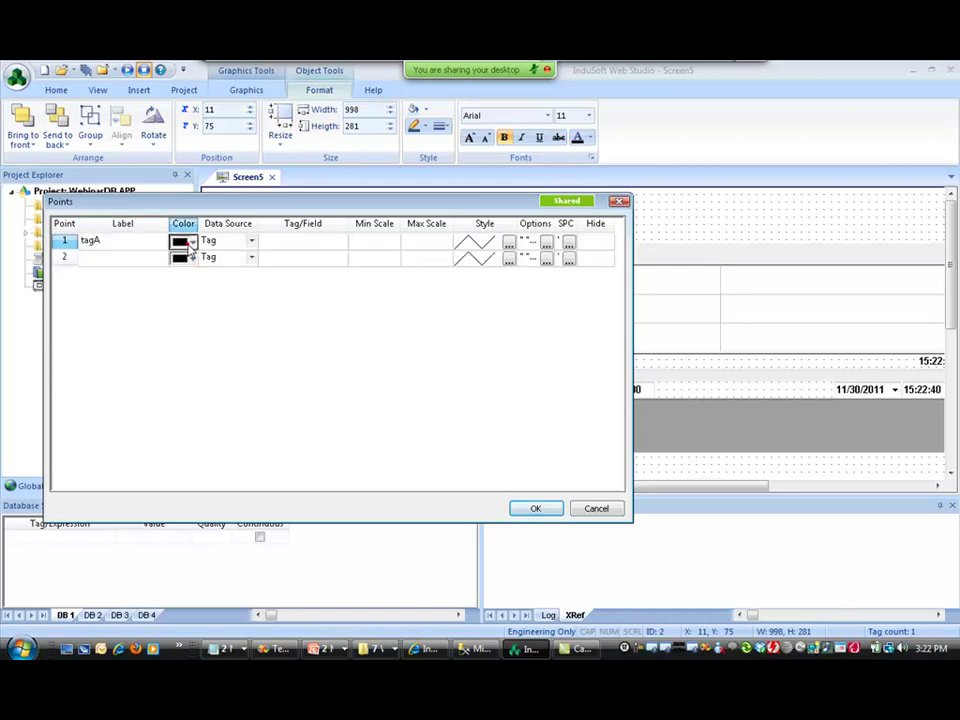
left_click(192, 242)
left_click(219, 278)
left_click(289, 240)
type("tagA")
Step: Set the tagA trend point's scale to a minimum of 0 and a maximum of 1
left_click(364, 242)
type("0")
left_click(413, 246)
type("1")
left_click(409, 258)
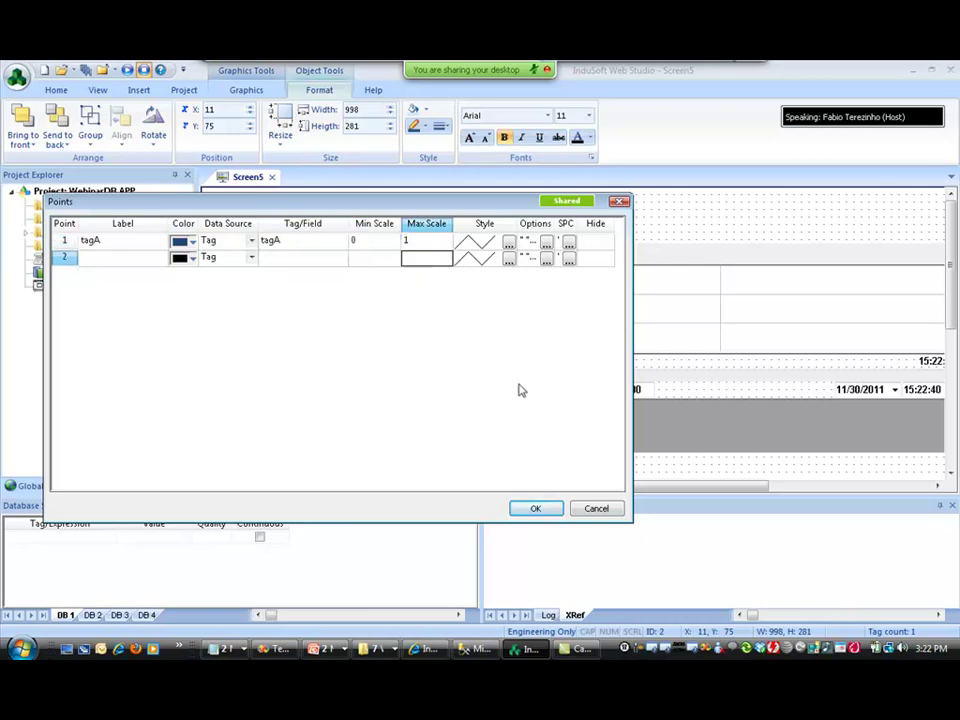
Step: Change the tagA trend point's line style to the stepped square-wave type and apply the points settings
left_click(508, 244)
left_click(430, 292)
left_click(408, 311)
left_click(360, 474)
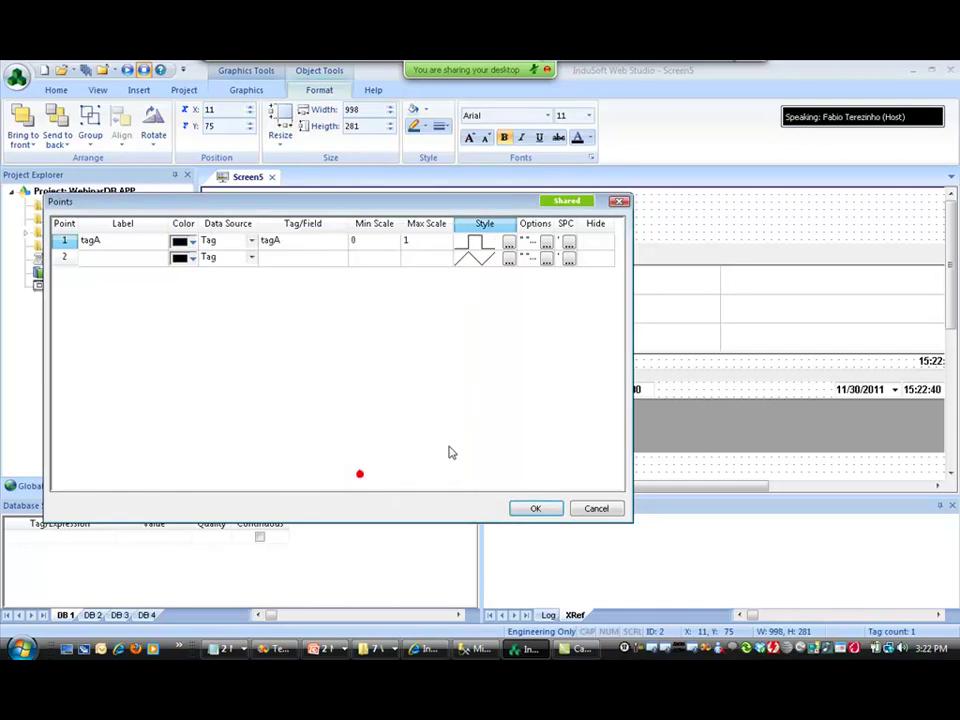
left_click(539, 507)
left_click(613, 210)
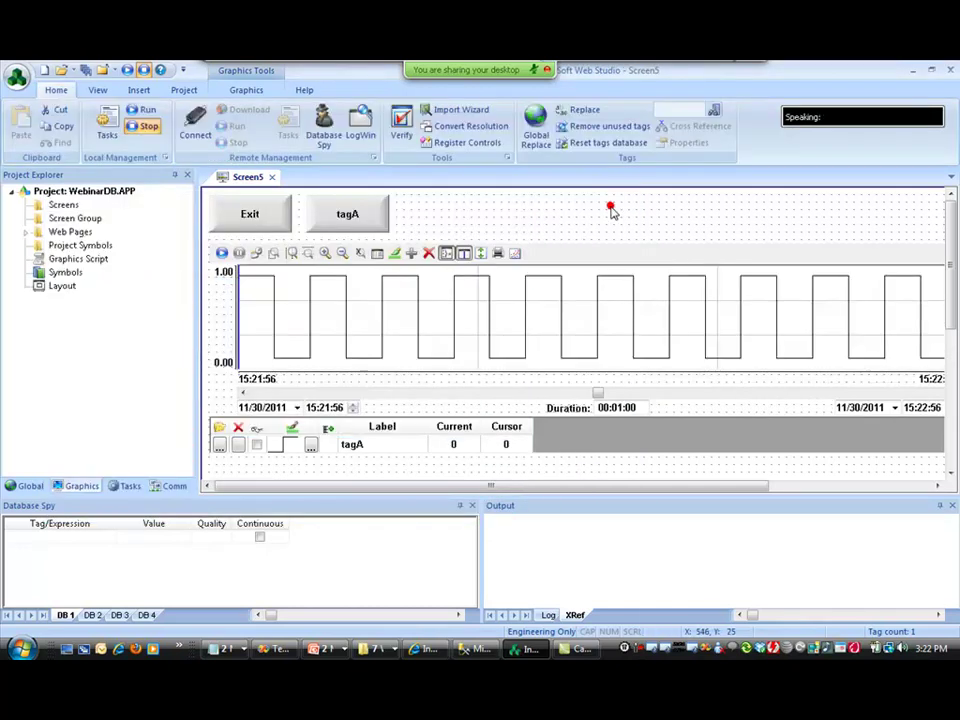
Step: Recolor the trend control's tagA point in dark blue from the theme colors and apply it
double_click(434, 307)
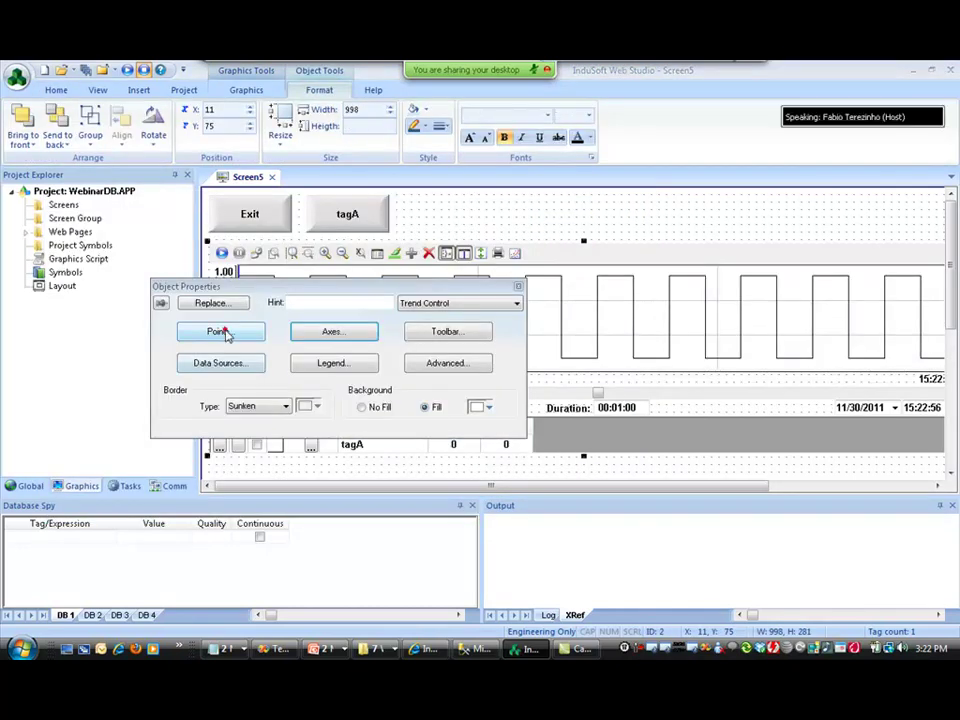
left_click(221, 332)
left_click(186, 243)
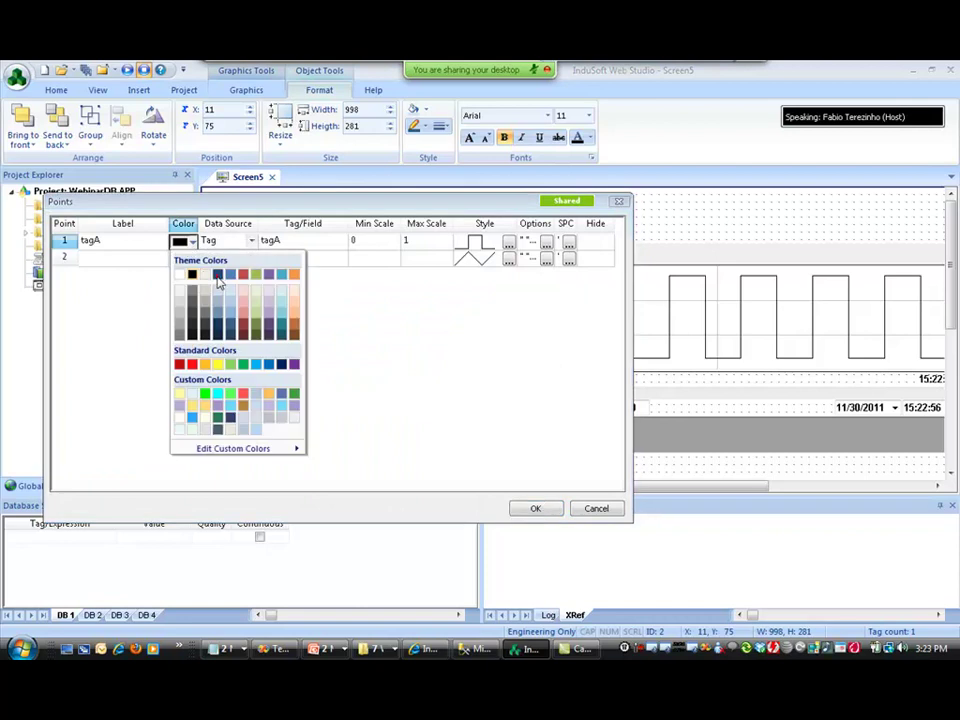
left_click(218, 273)
left_click(537, 510)
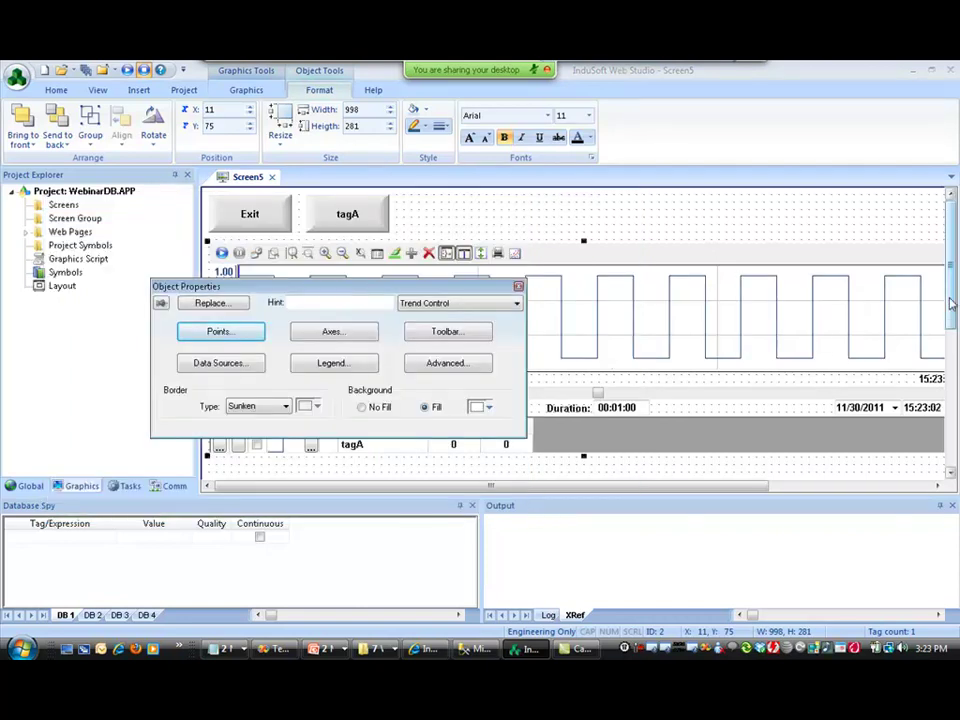
Step: Place an Alarm/Event control about 999 by 215 pixels directly below the trend control
scroll(810, 347, "down", 5)
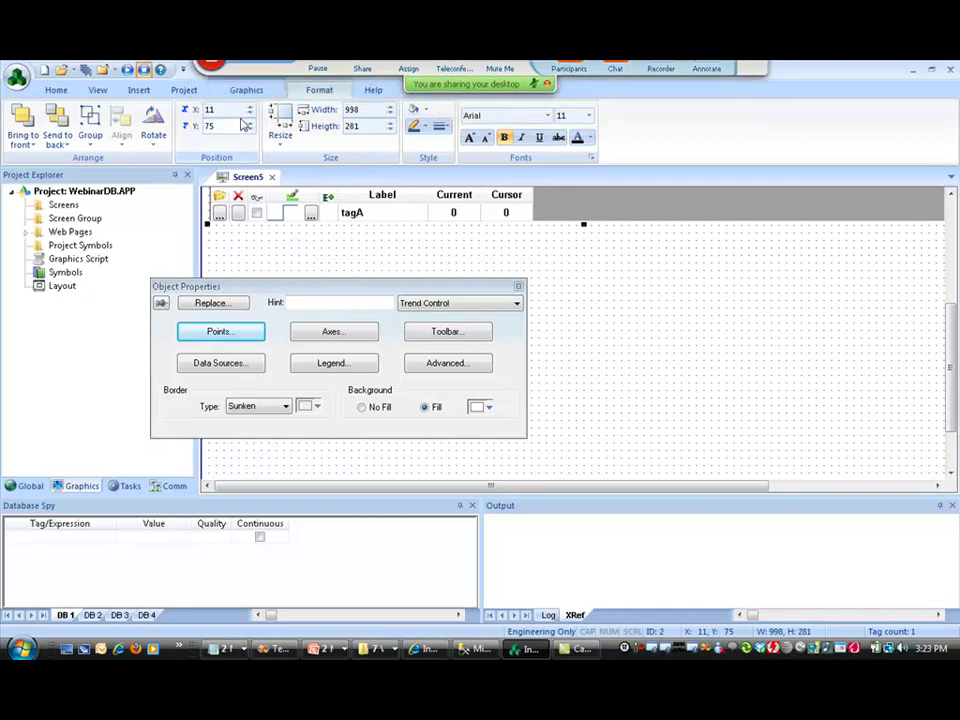
left_click(246, 90)
left_click(610, 112)
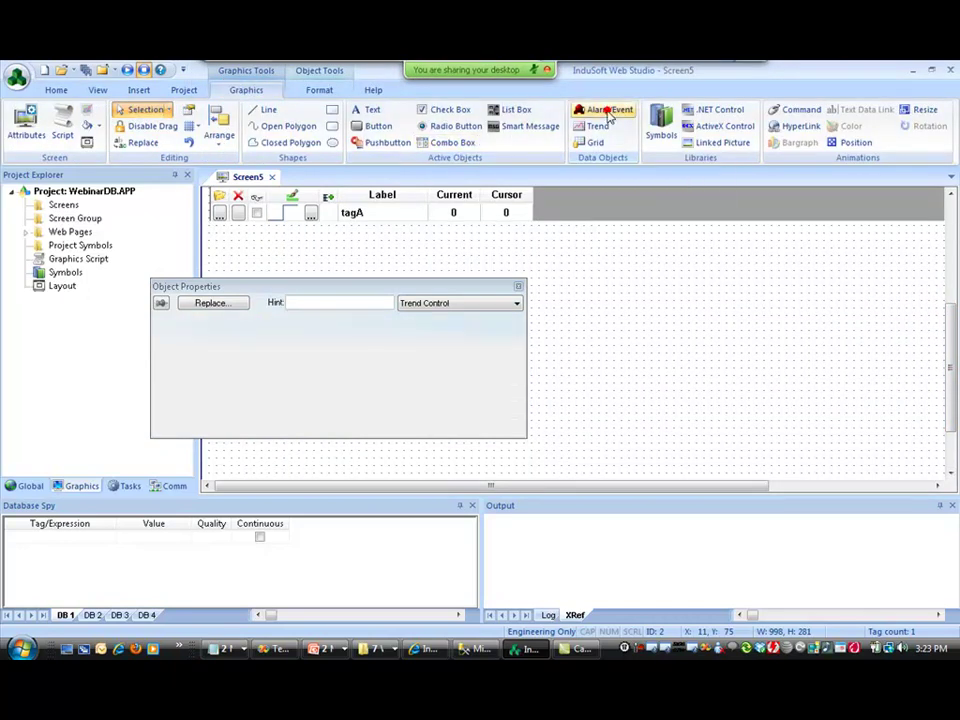
left_click_drag(210, 235, 948, 393)
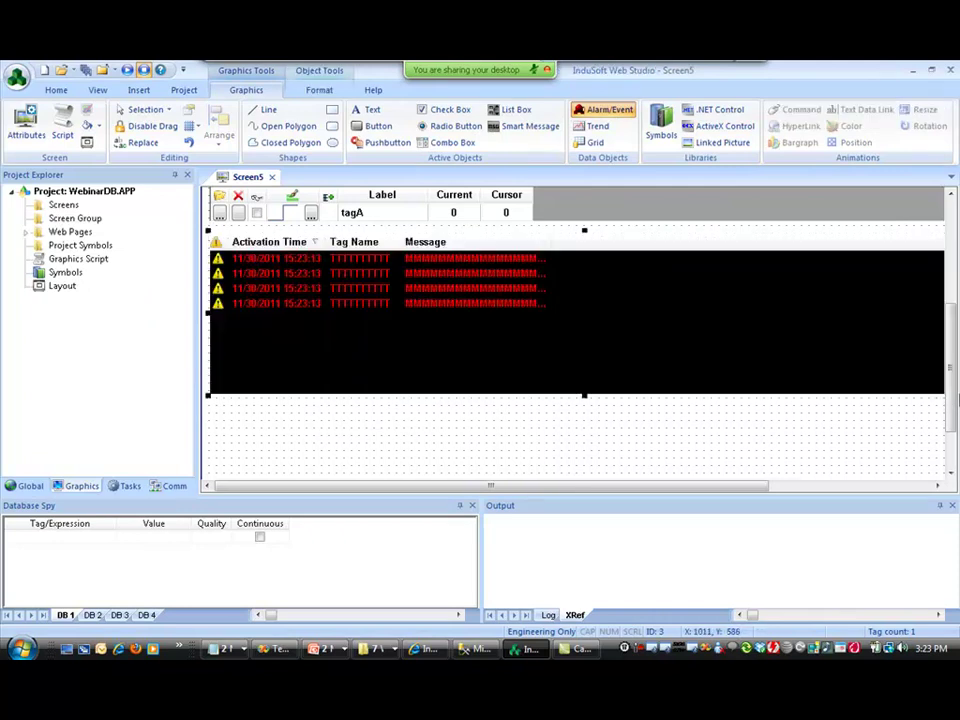
Step: Set the Alarm/Event control's type to Alarm History
double_click(671, 298)
left_click(242, 339)
left_click(236, 364)
left_click(469, 441)
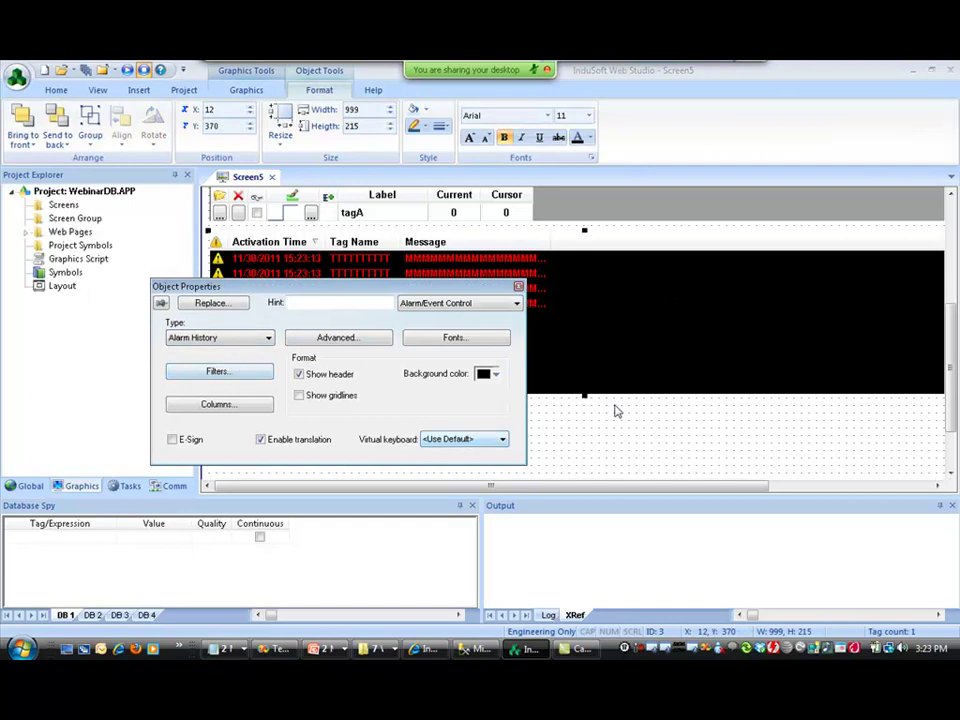
Step: Duplicate the alarm control beneath the original at about X 10, Y 600 and resize the copy to about 999 by 191 pixels
left_click(605, 433)
left_click_drag(580, 335, 579, 508)
left_click_drag(600, 447, 607, 352)
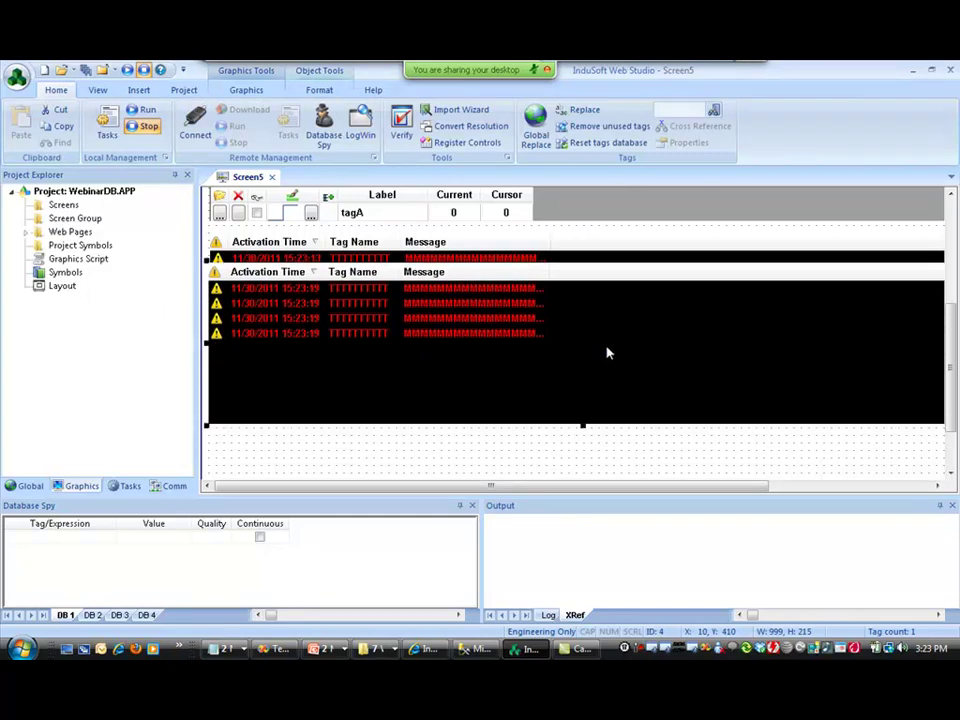
left_click_drag(582, 425, 580, 487)
scroll(580, 460, "down", 2)
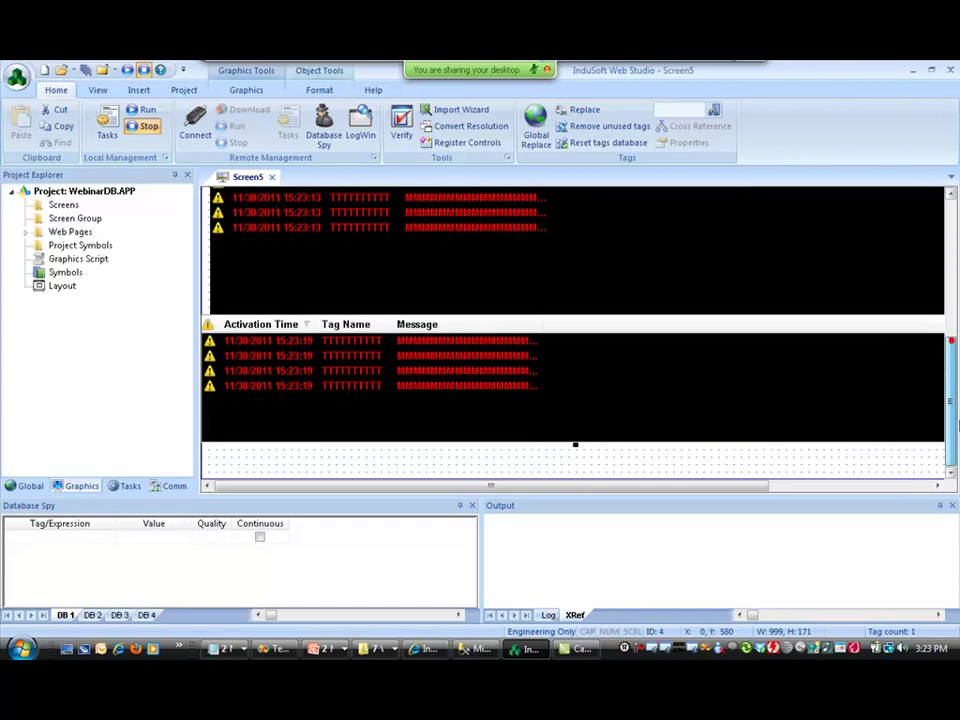
left_click_drag(756, 414, 765, 438)
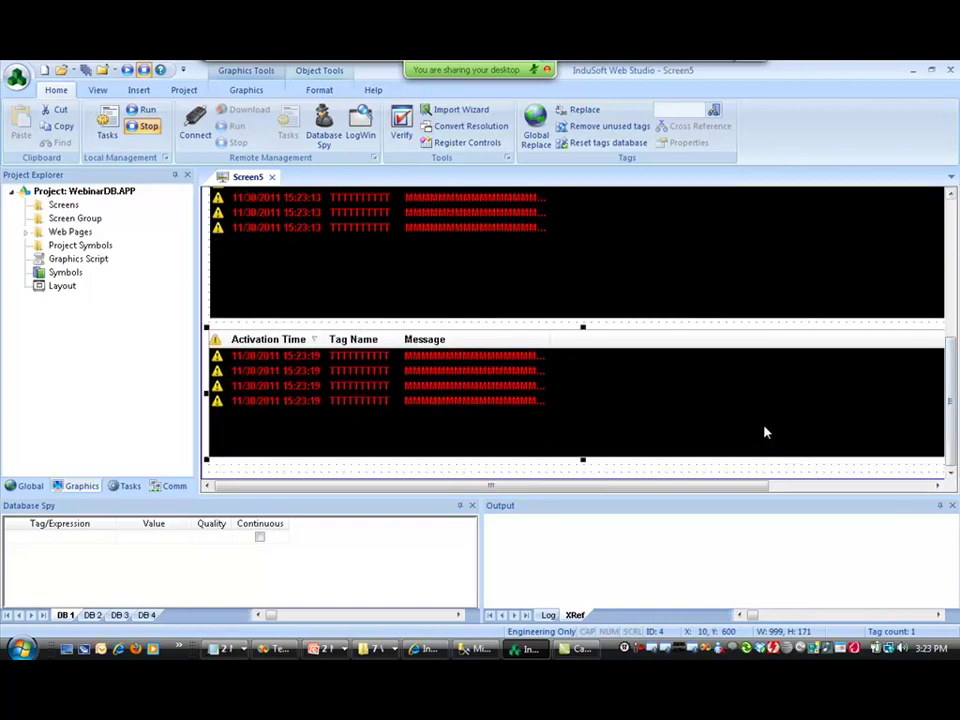
left_click_drag(581, 460, 581, 471)
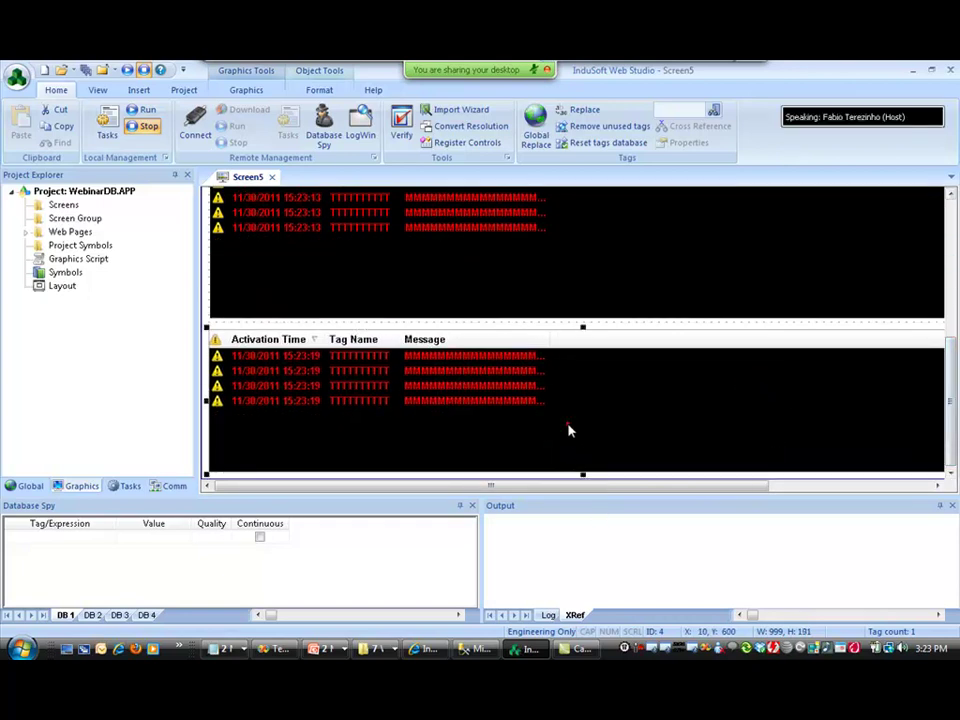
Step: Switch the lower Alarm/Event control's type to Event
double_click(567, 425)
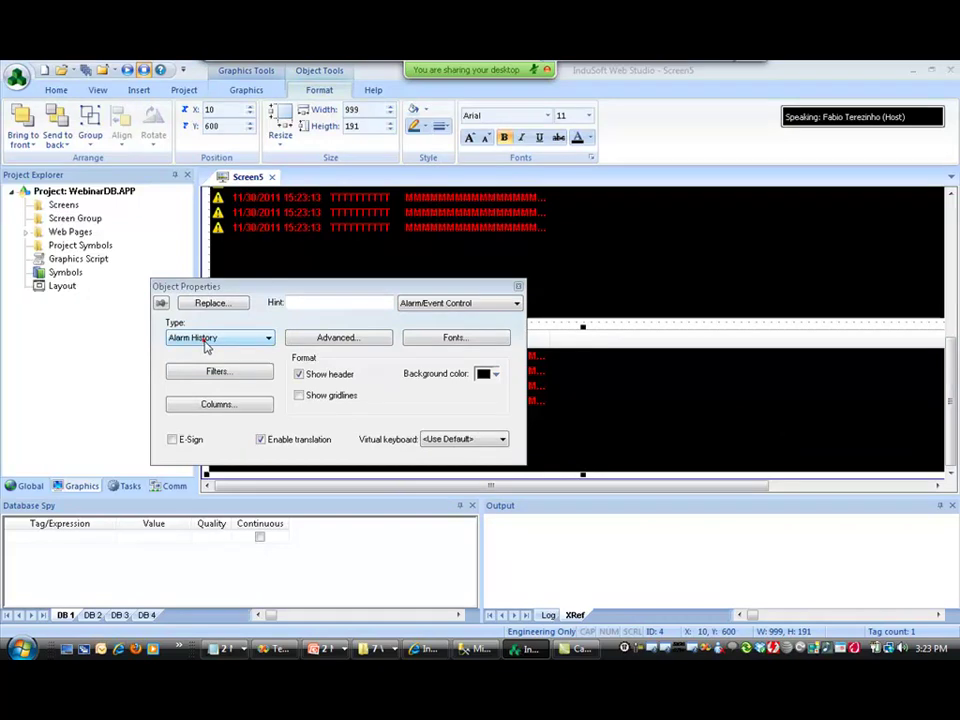
left_click(210, 343)
left_click(200, 384)
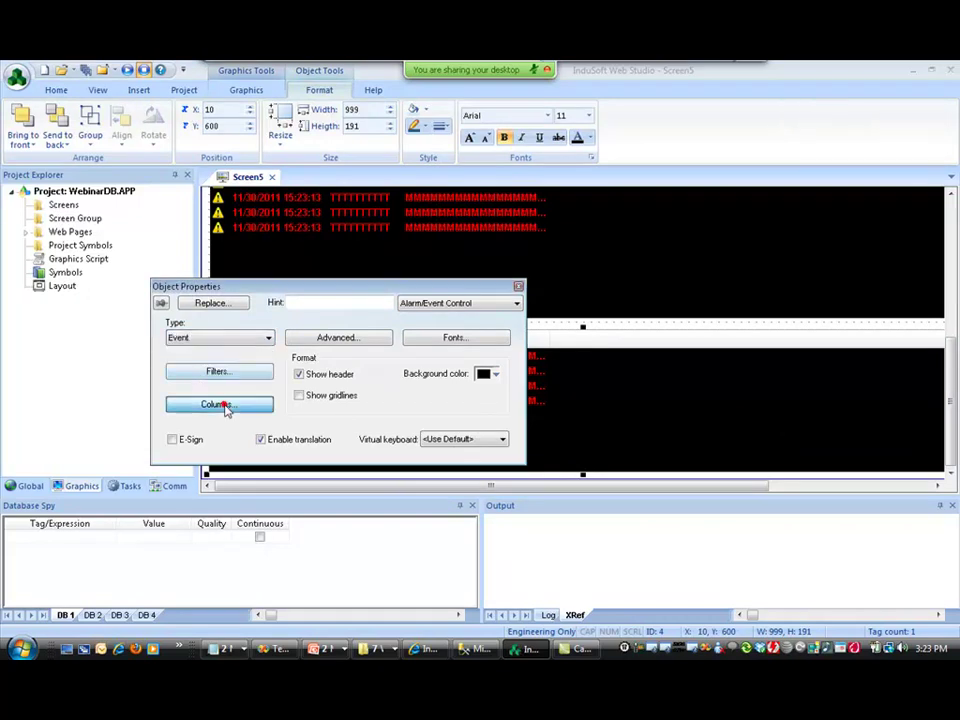
Step: Add the Event Time column to the lower Event control and move it ahead of Tag Name and Message
left_click(224, 404)
double_click(220, 319)
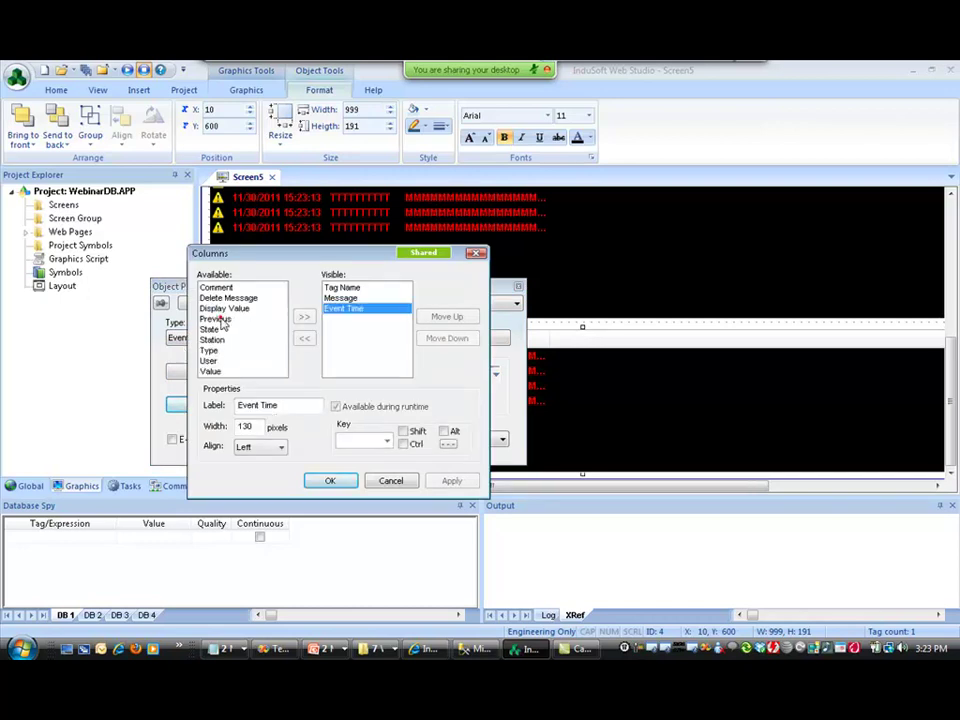
left_click(435, 316)
left_click(435, 316)
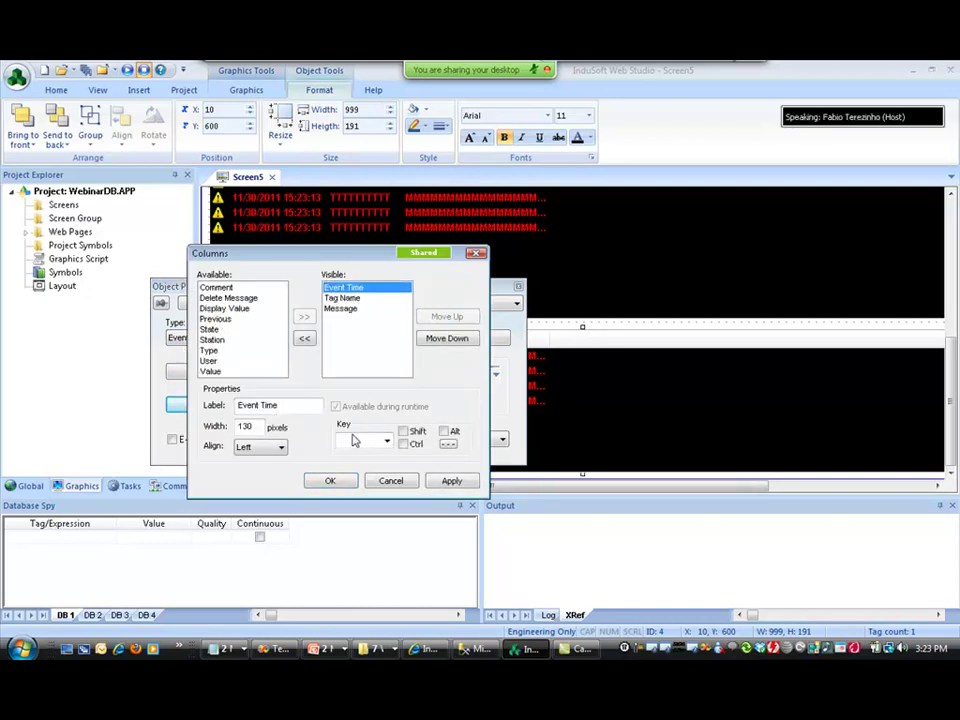
left_click(330, 480)
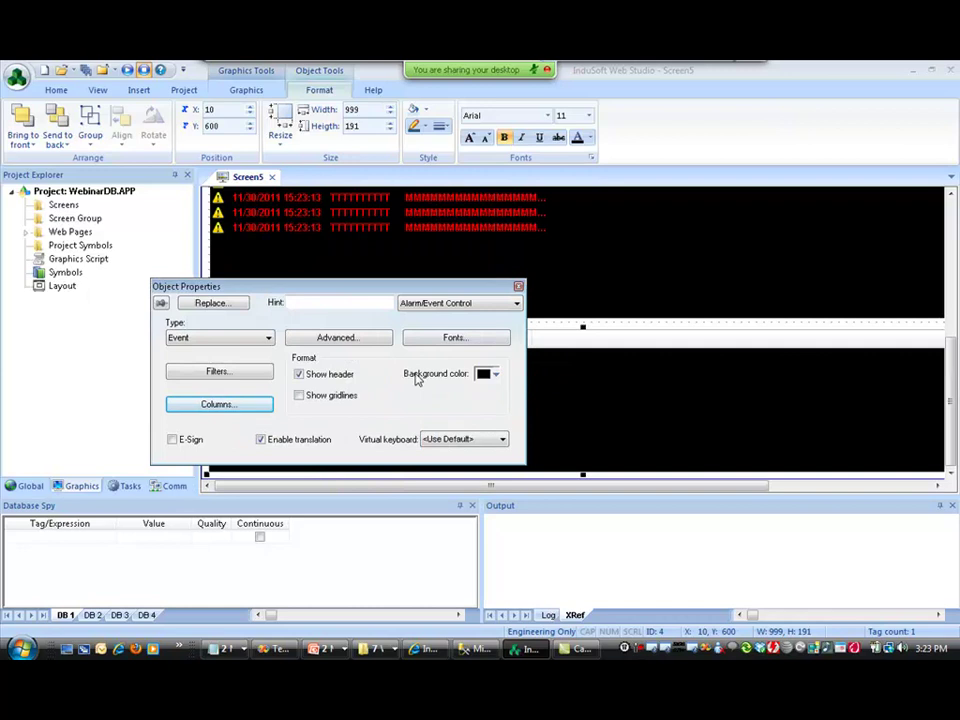
Step: Set the Event control's background color to white and close its properties
left_click(490, 374)
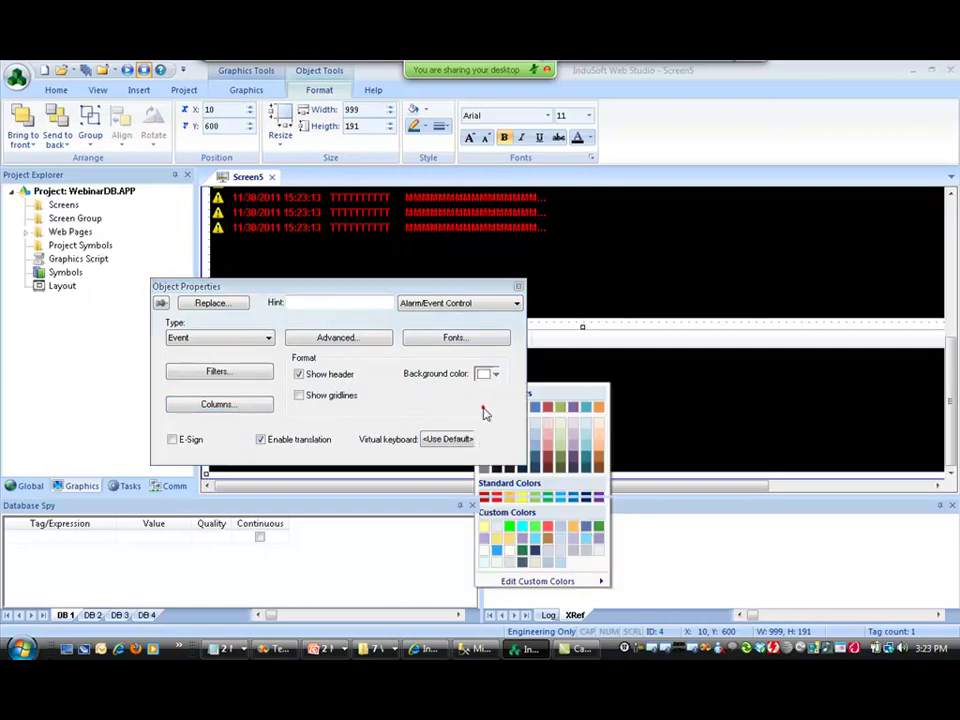
left_click(485, 407)
left_click(518, 287)
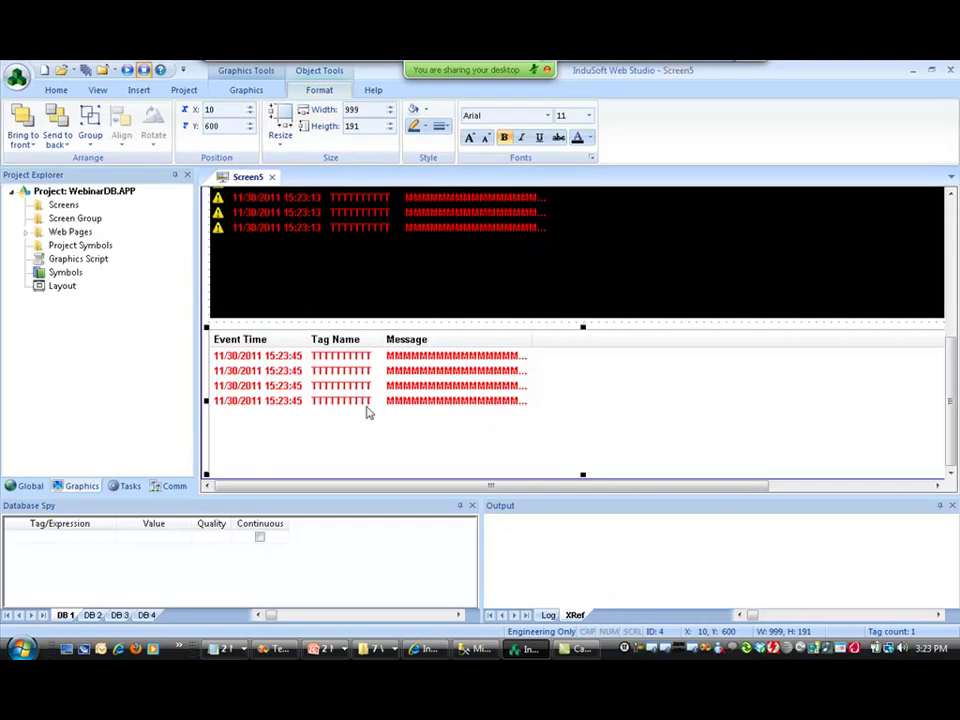
Step: Save the new screen under the name main
left_click(100, 70)
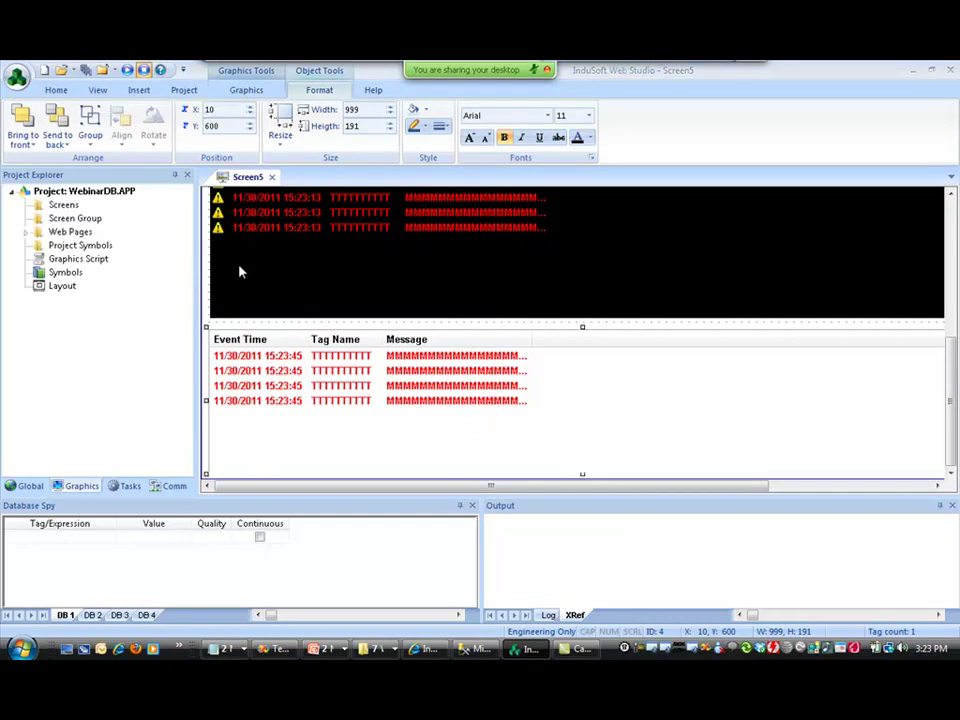
type("main")
key("Return")
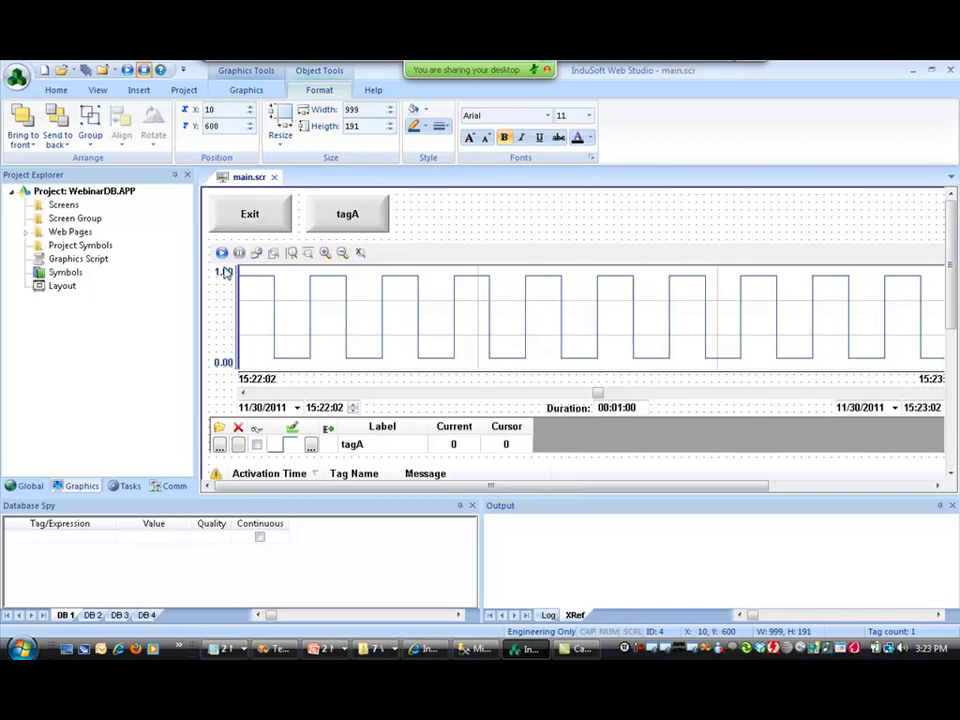
Step: Set main.scr as the project's startup screen and close it, saving its changes
left_click(26, 204)
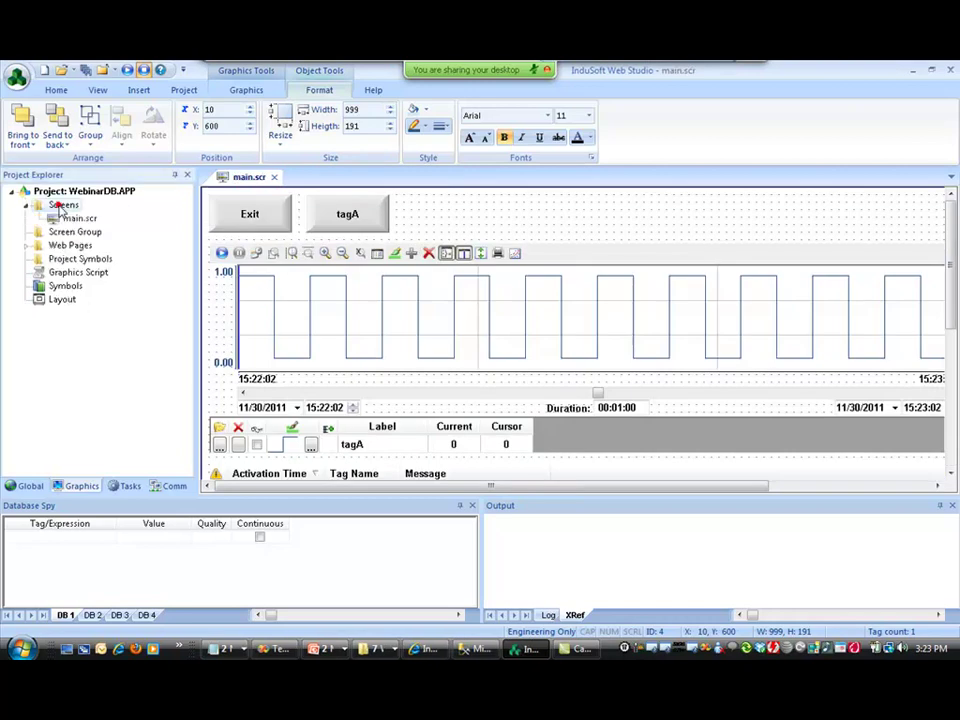
right_click(78, 219)
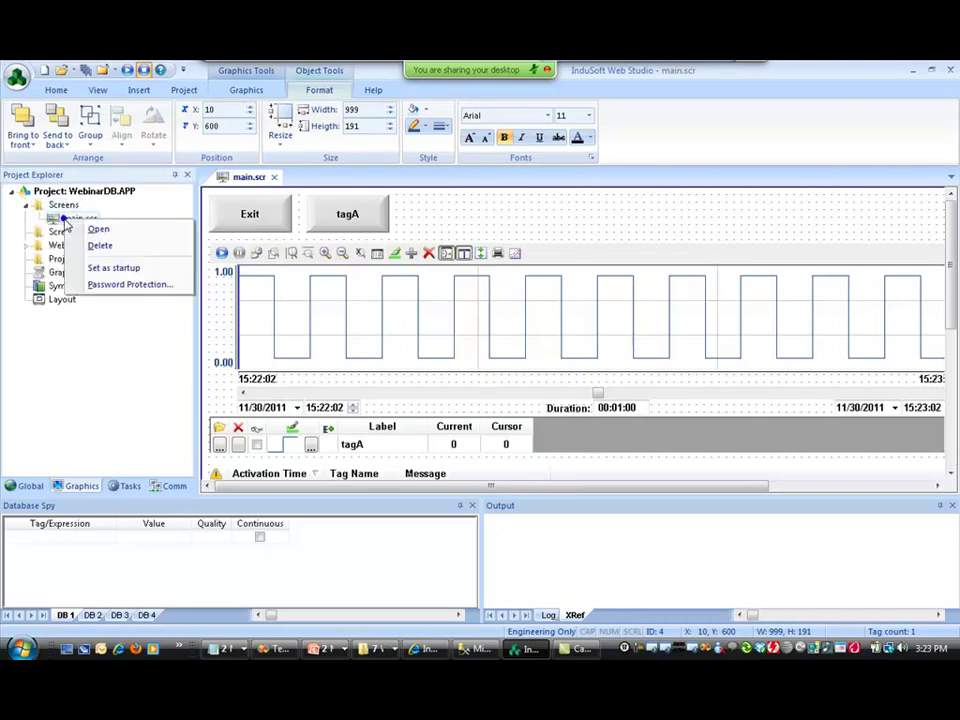
left_click(113, 270)
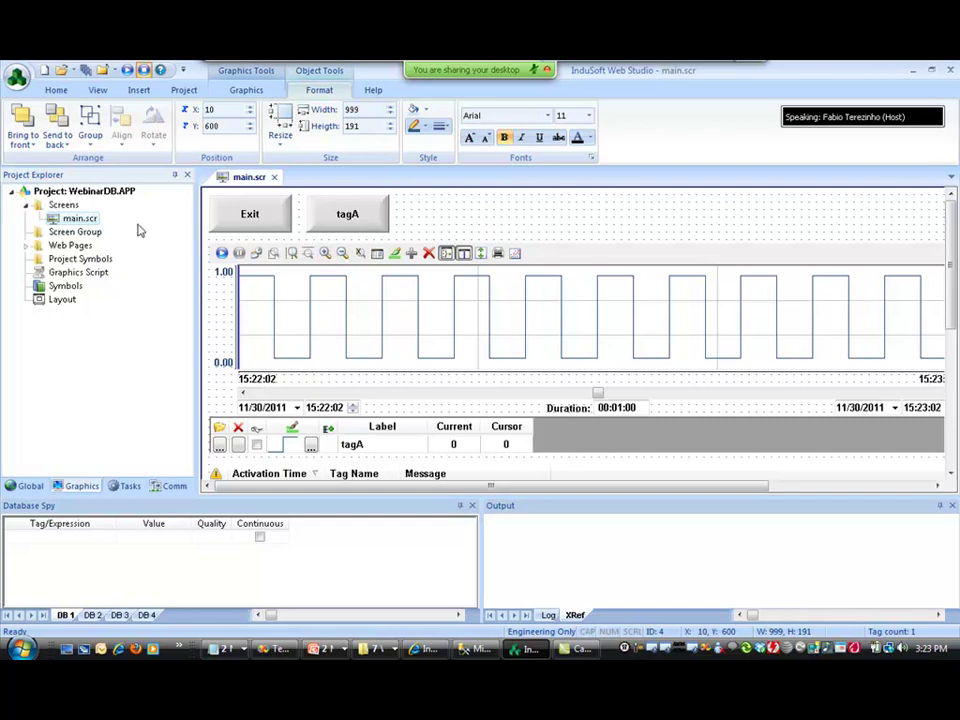
left_click(274, 178)
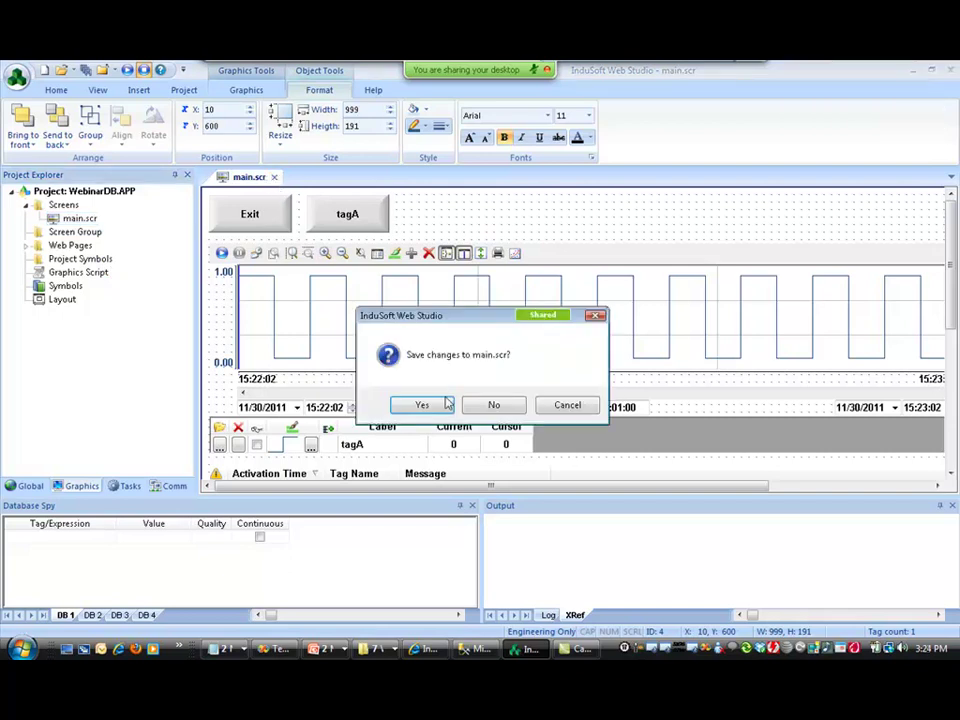
left_click(423, 405)
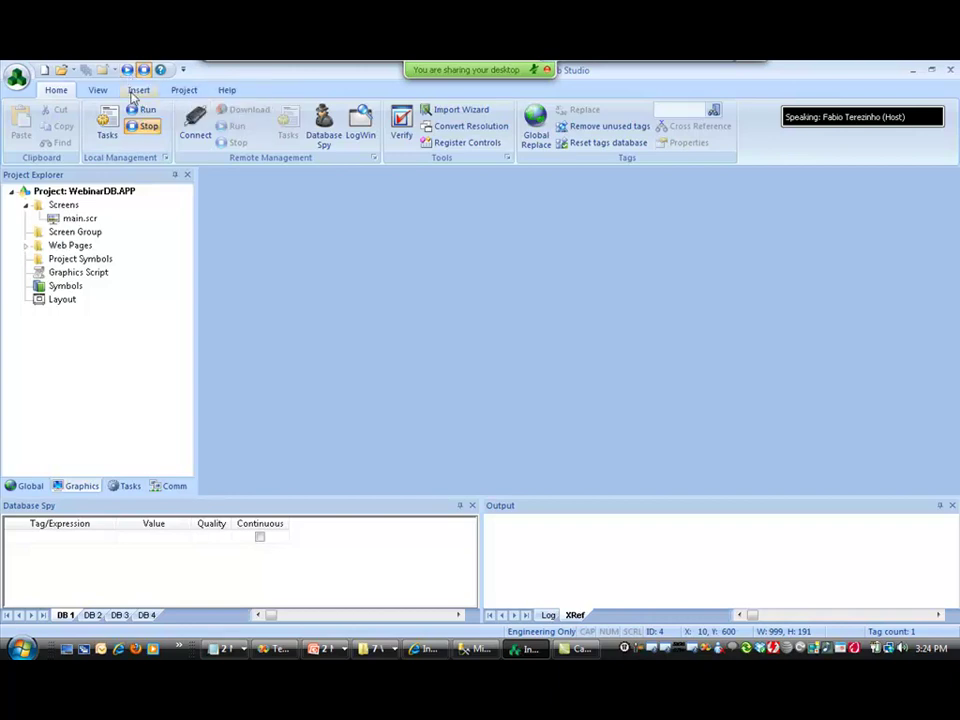
Step: Check the history format in the project options for alarms and events and in the first Trend worksheet
left_click(184, 90)
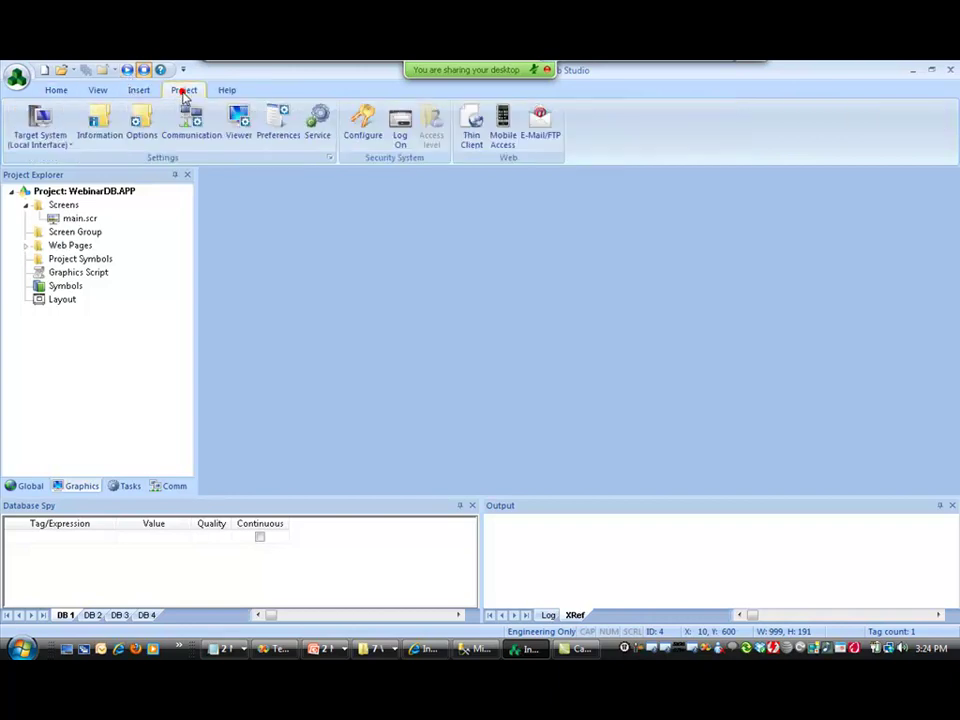
left_click(139, 122)
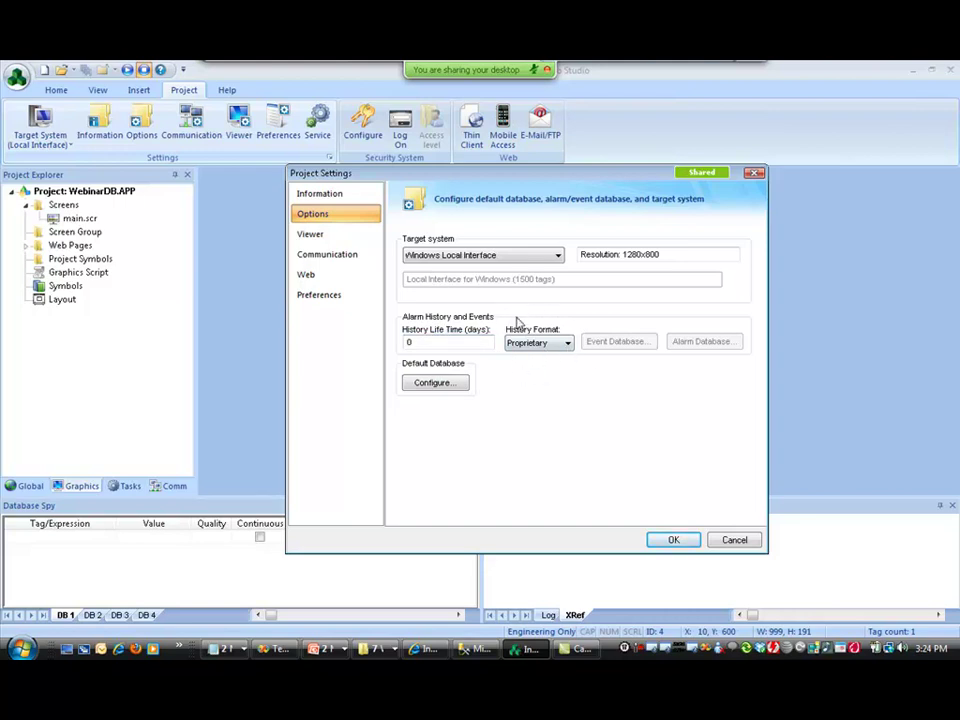
left_click(671, 540)
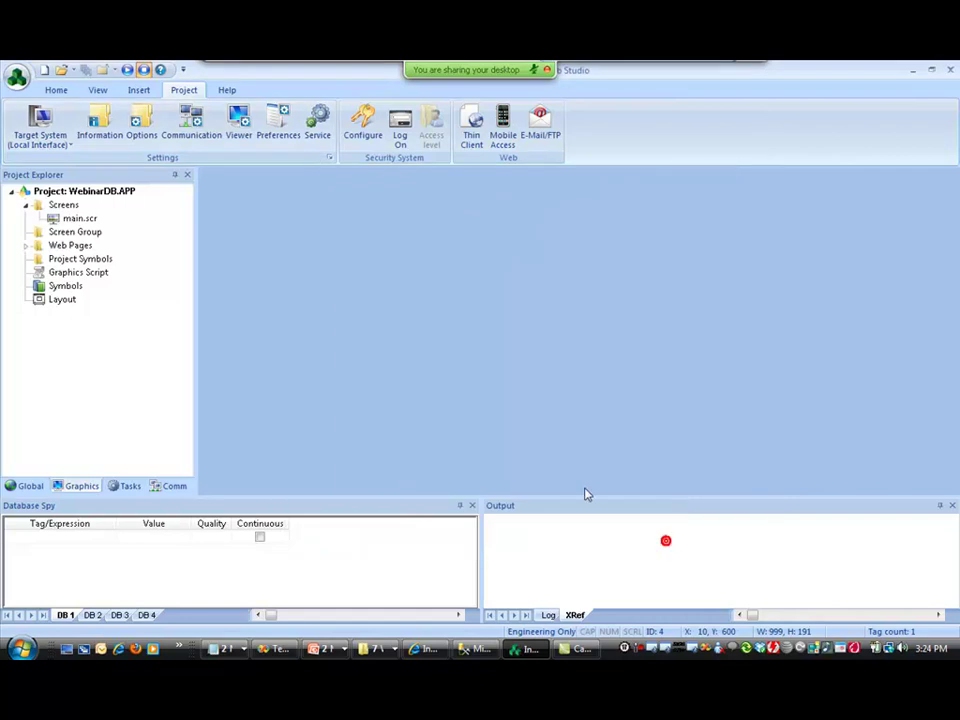
left_click(128, 487)
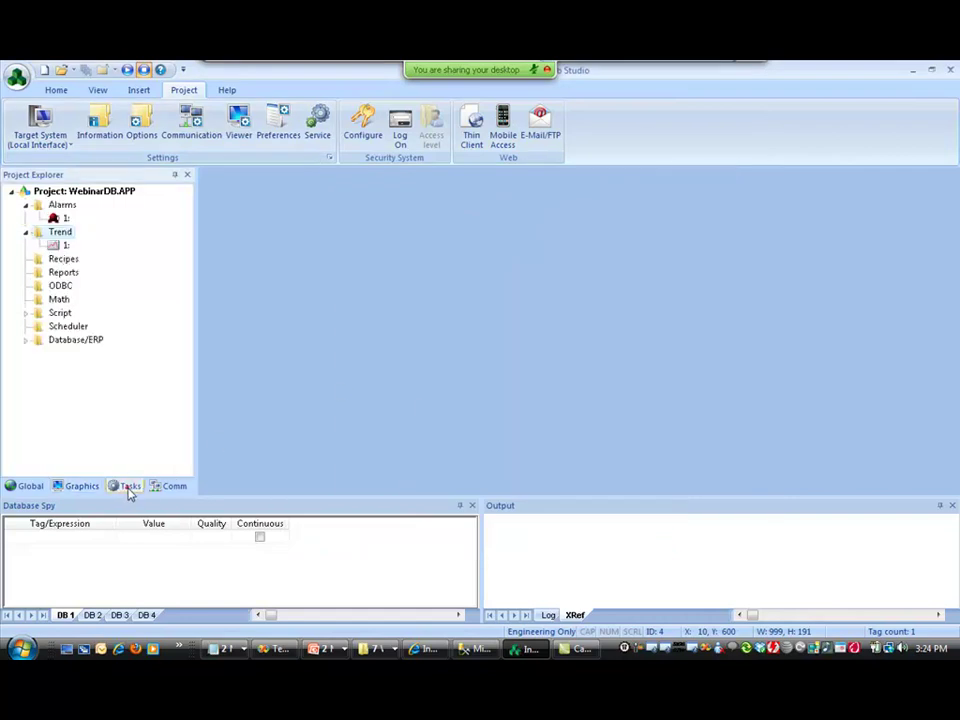
double_click(54, 245)
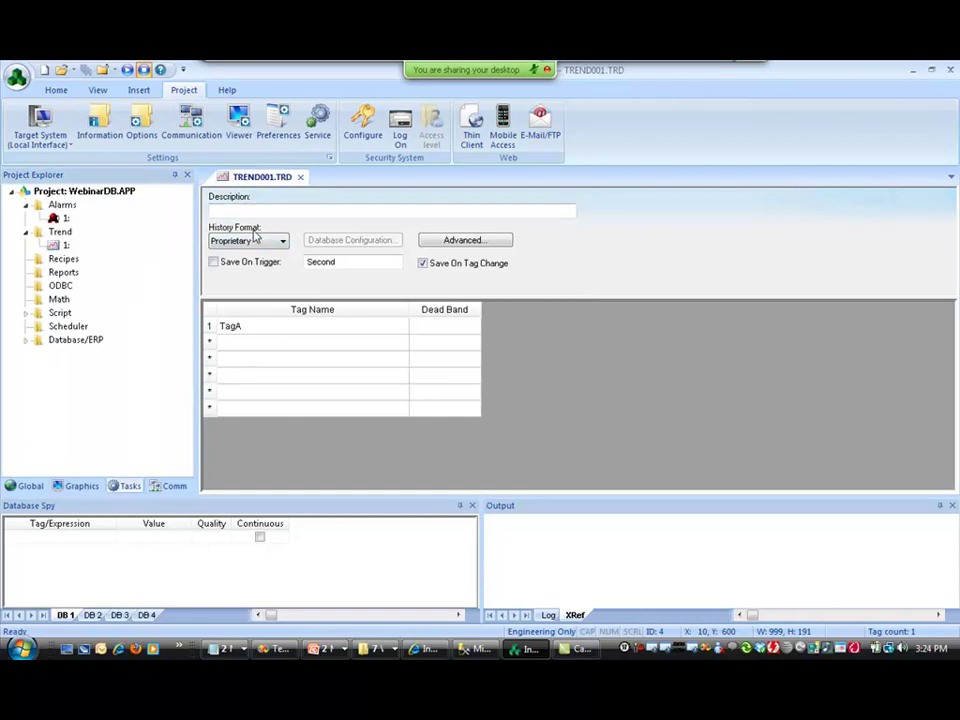
left_click(300, 177)
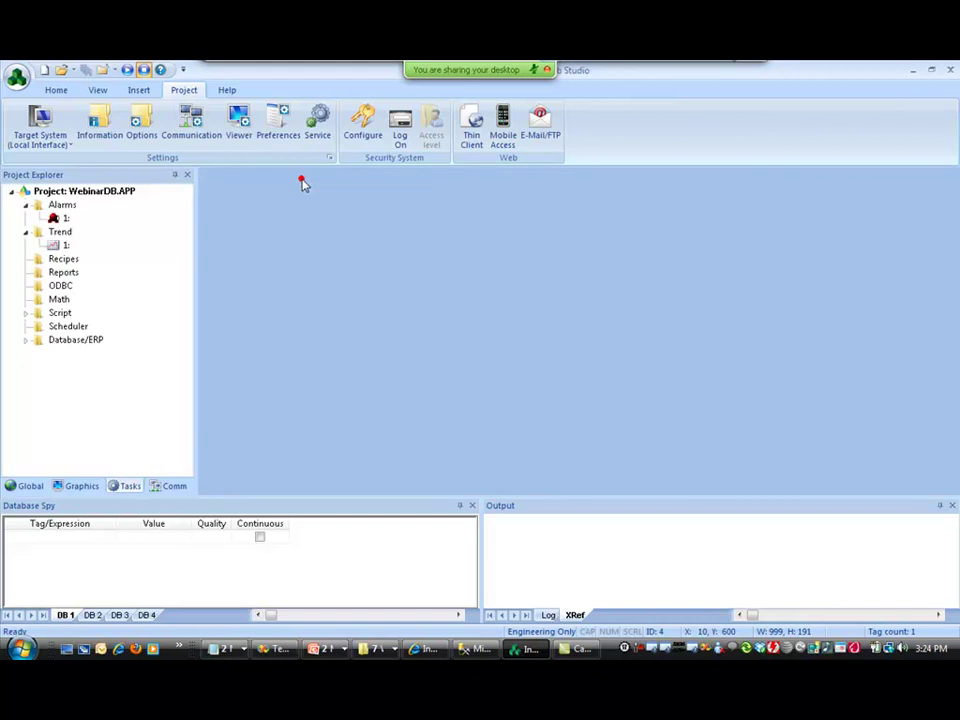
Step: Run the project, toggle tagA four times to test the trend, alarm and event controls, and exit the runtime
left_click(127, 70)
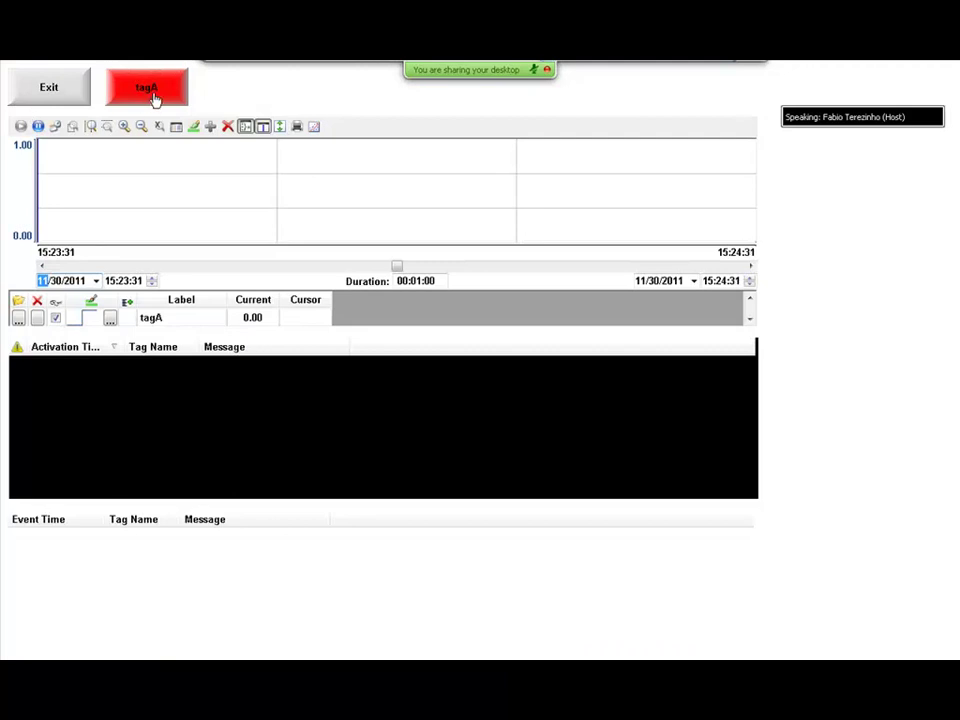
left_click(154, 96)
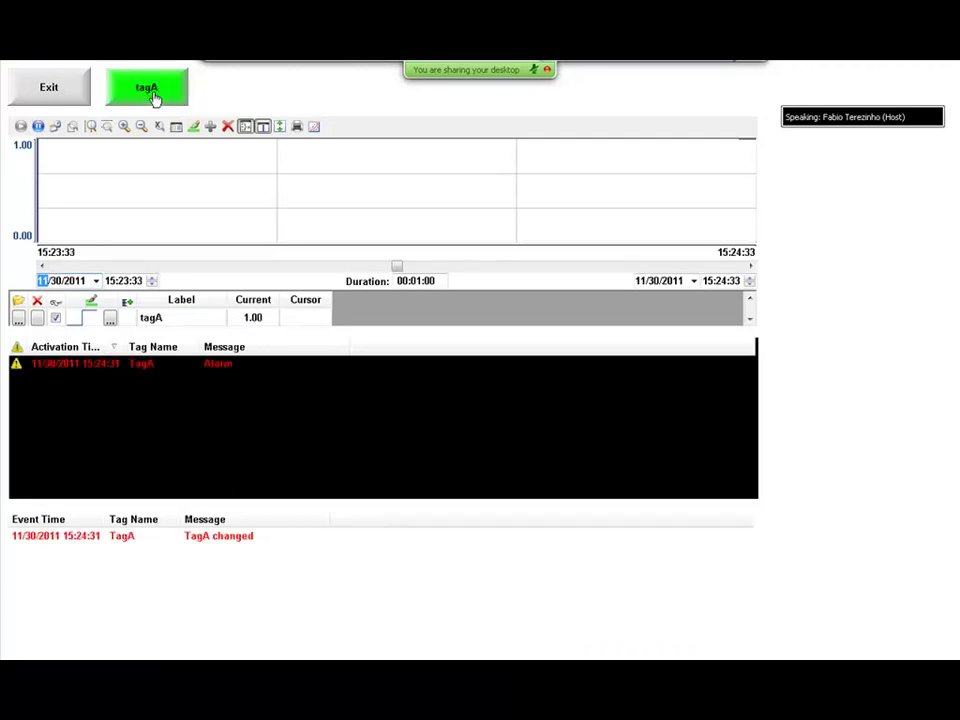
left_click(154, 96)
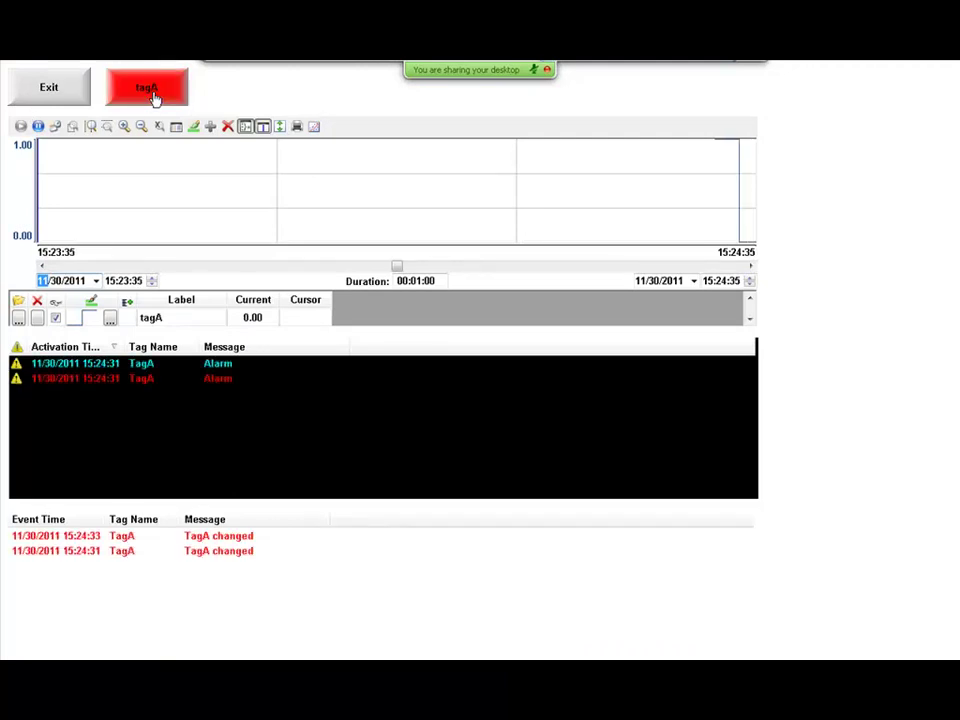
left_click(153, 95)
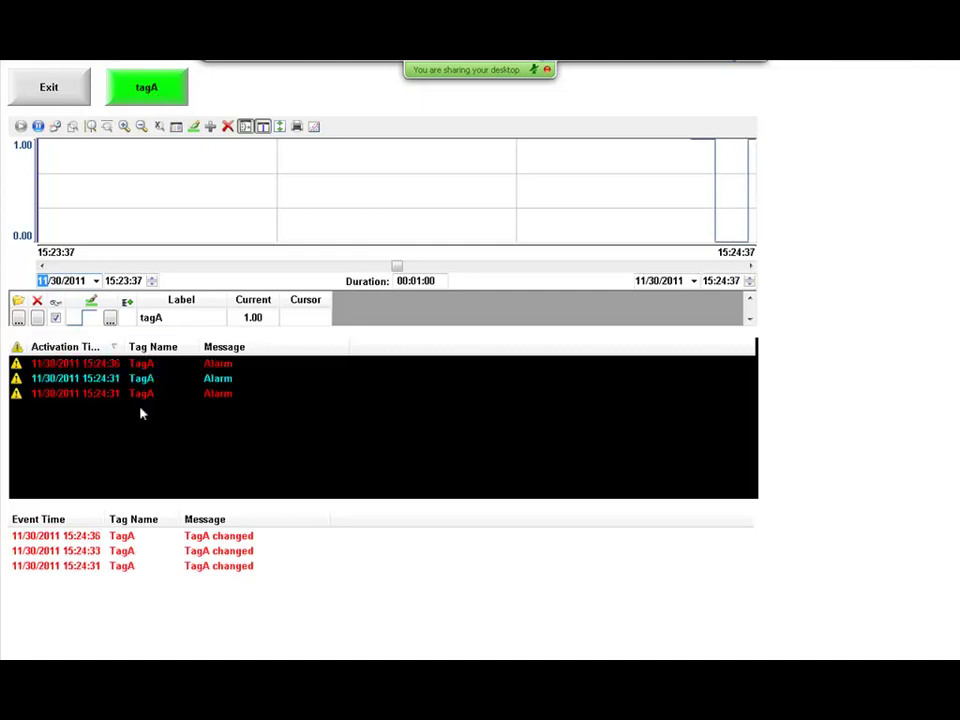
left_click(157, 87)
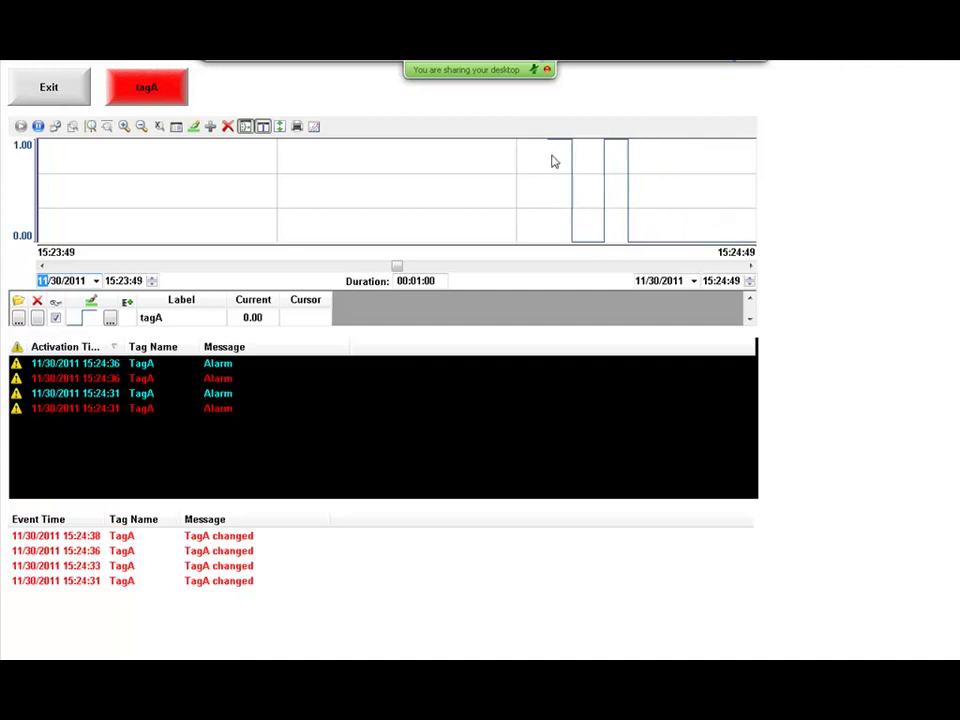
left_click(52, 88)
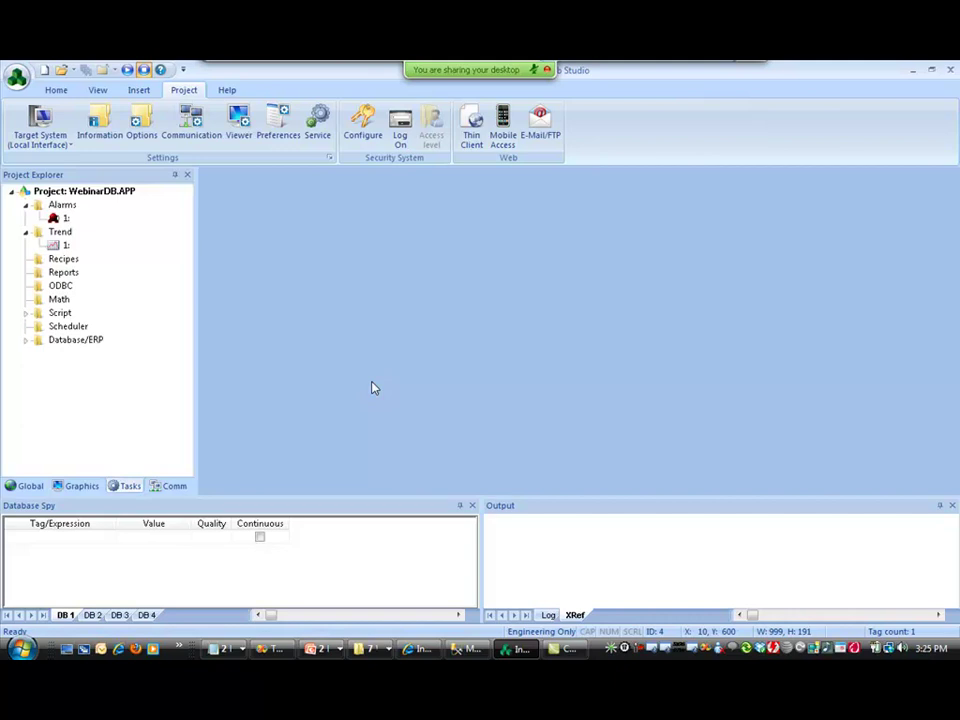
Step: Switch to SQL Server Management Studio Express and create a new database named WebinarDB with the default settings
left_click(472, 649)
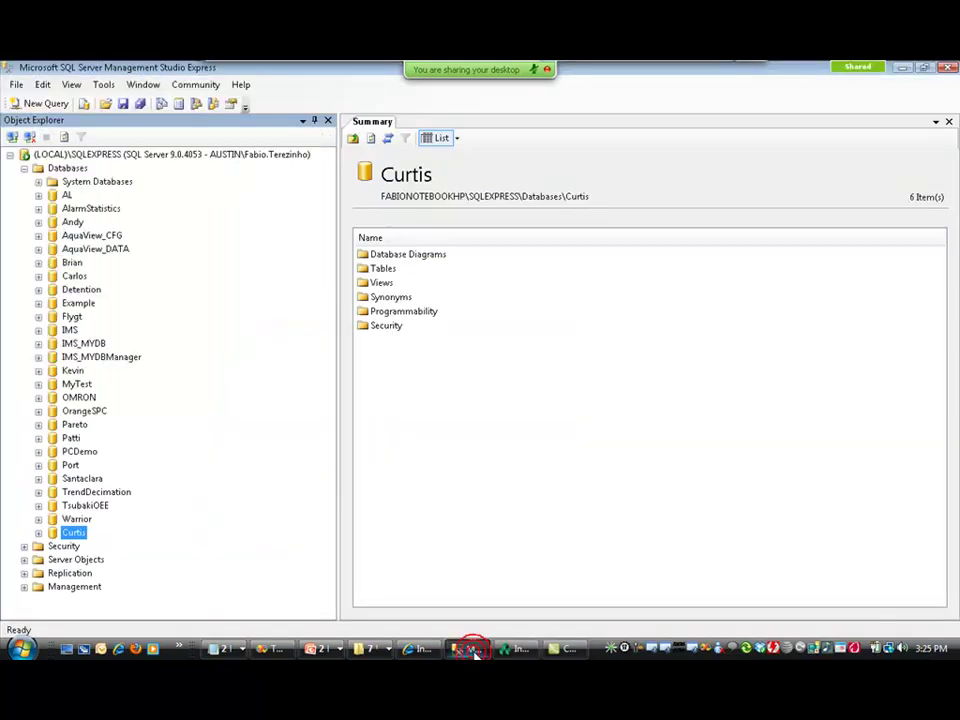
left_click(62, 168)
right_click(70, 168)
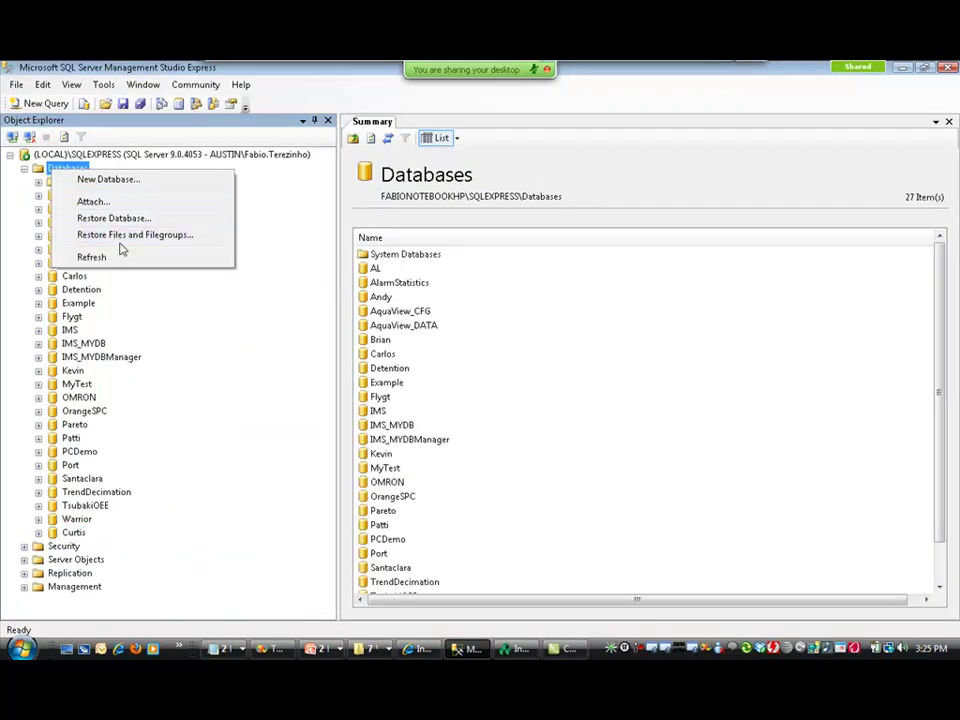
left_click(122, 183)
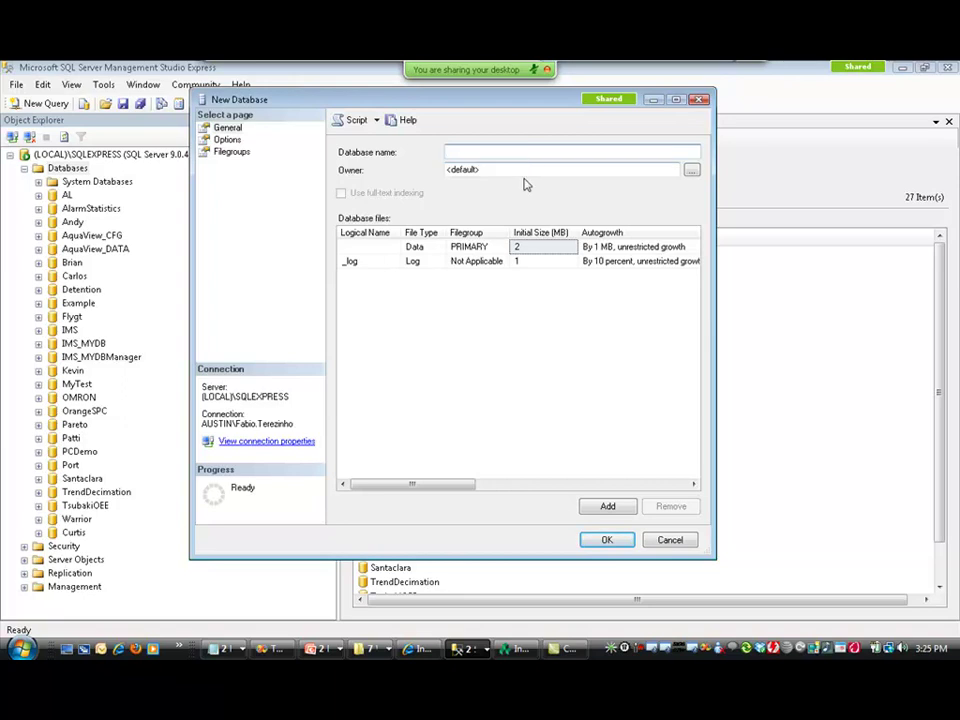
type("WebinarDB")
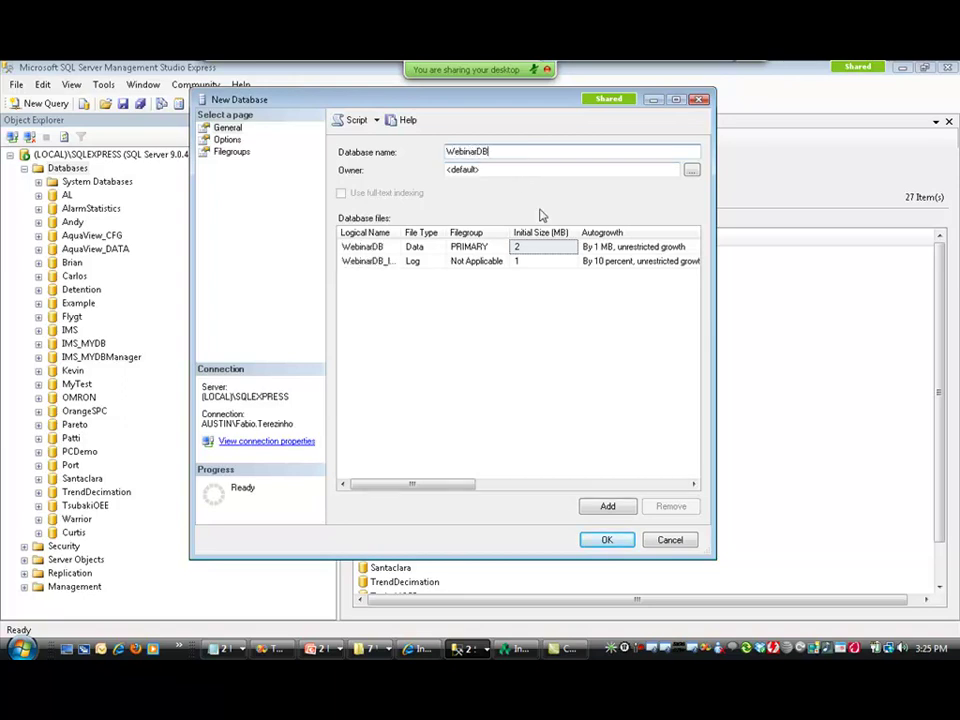
left_click(610, 540)
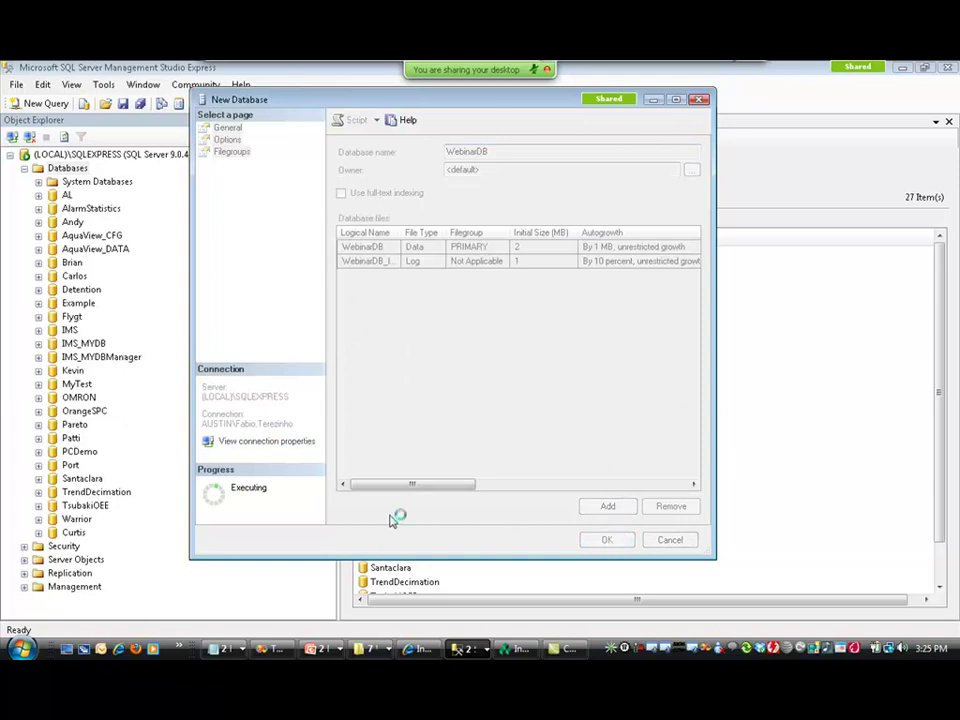
Step: Examine the Tables folder of the new WebinarDB database
left_click(38, 546)
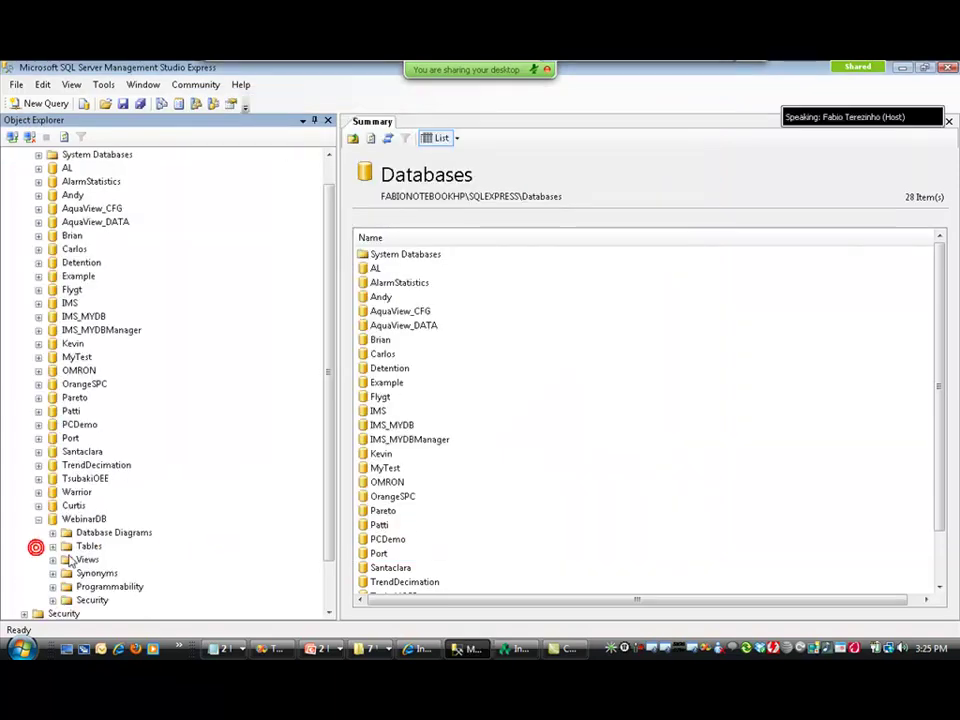
double_click(72, 548)
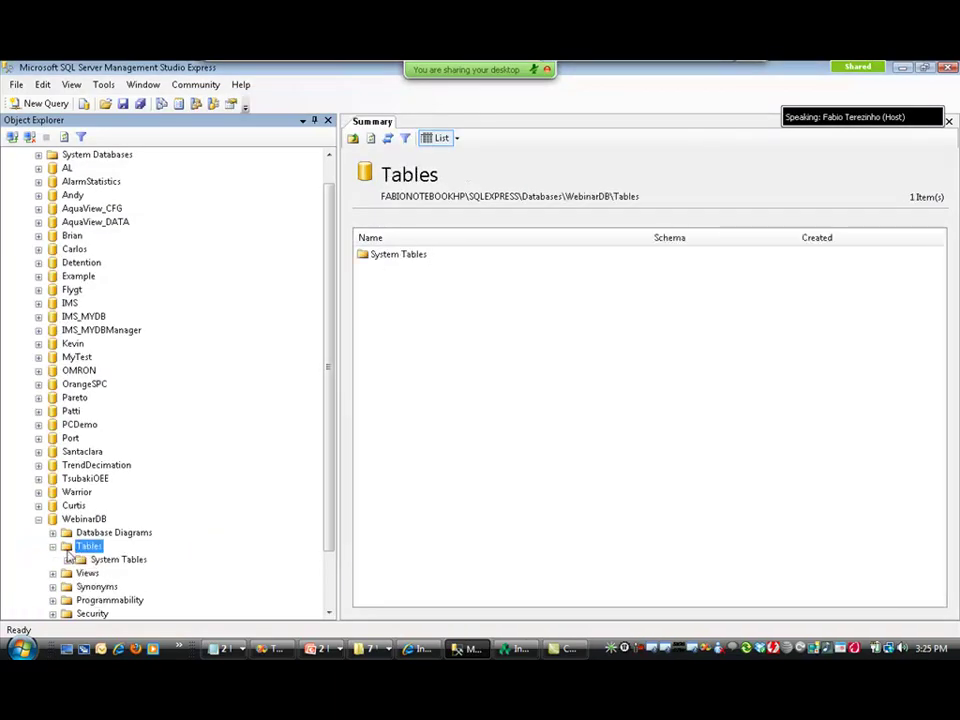
left_click(53, 546)
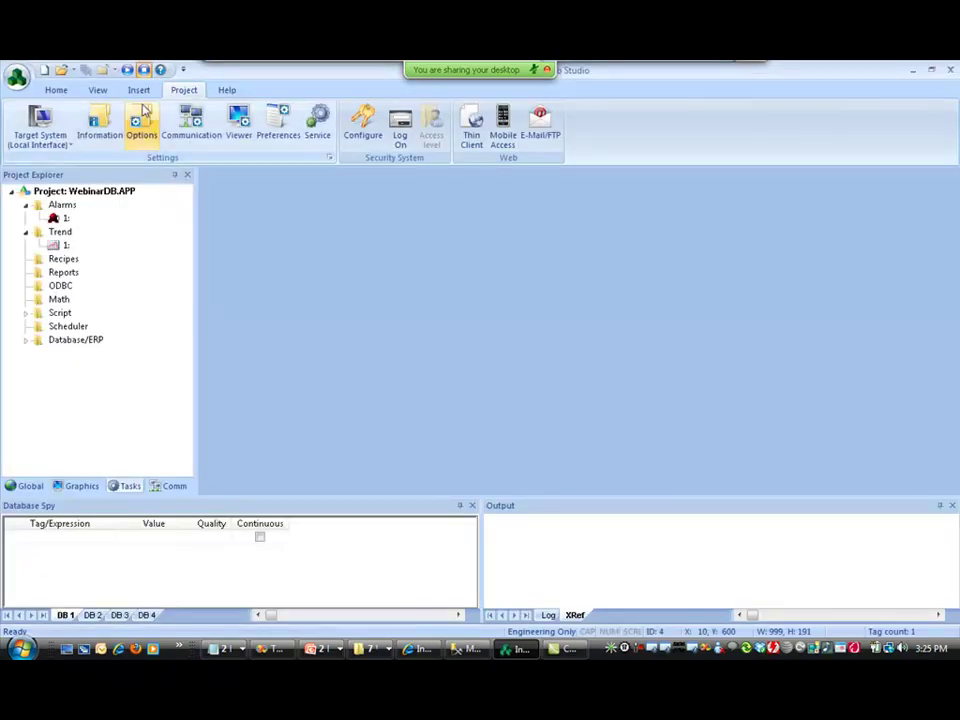
Step: Start the project's default primary database connection with the Microsoft OLE DB Provider for SQL Server and the server (LOCAL)\SQLEXPRESS
left_click(143, 122)
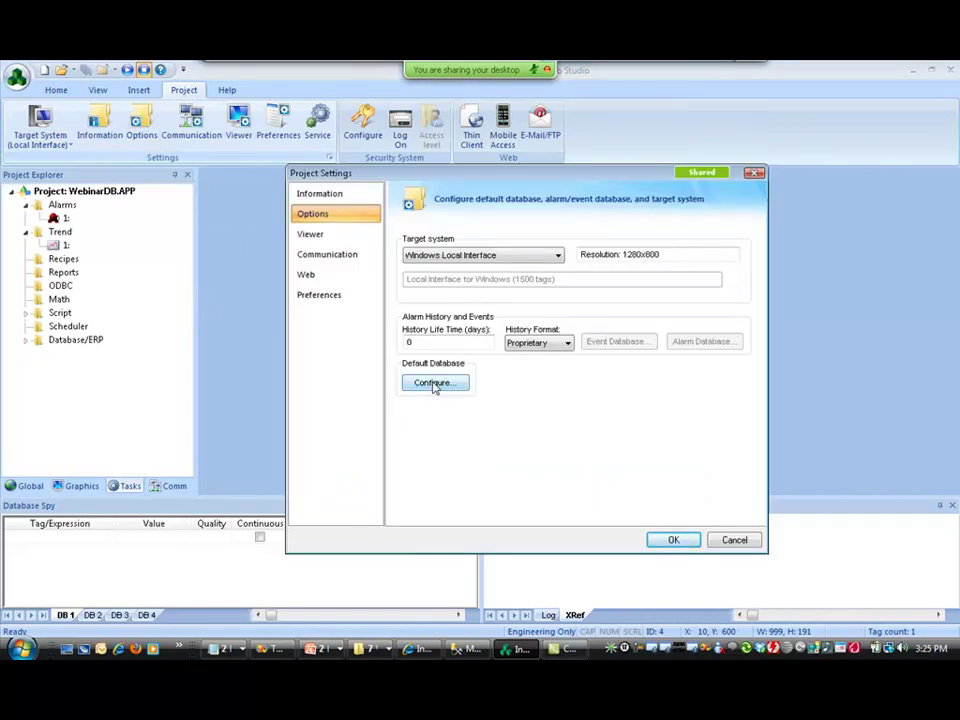
left_click(435, 384)
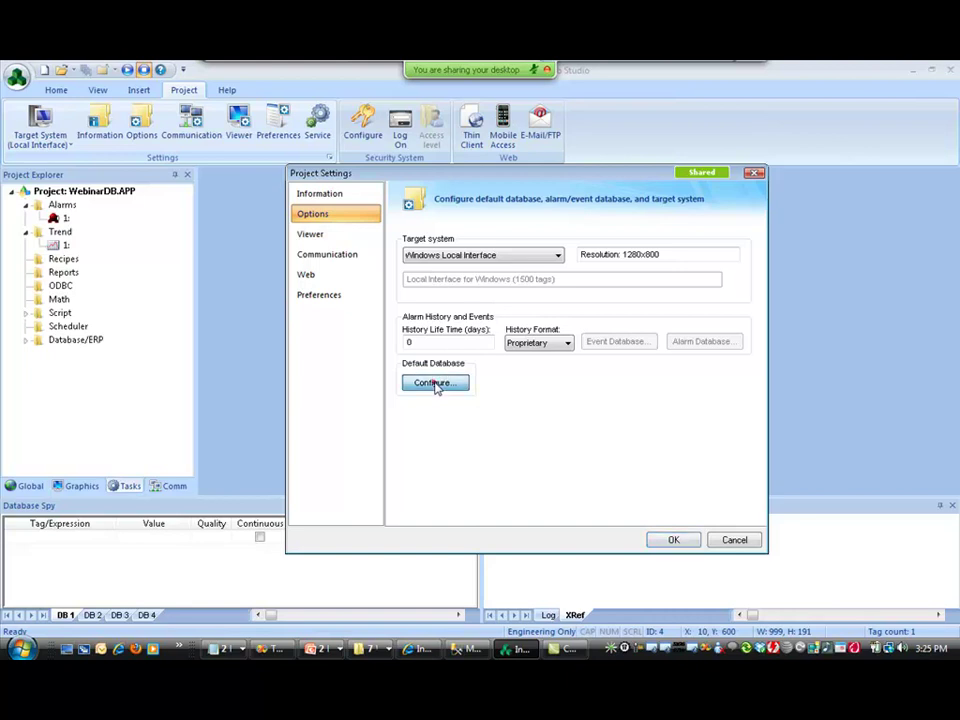
left_click(525, 342)
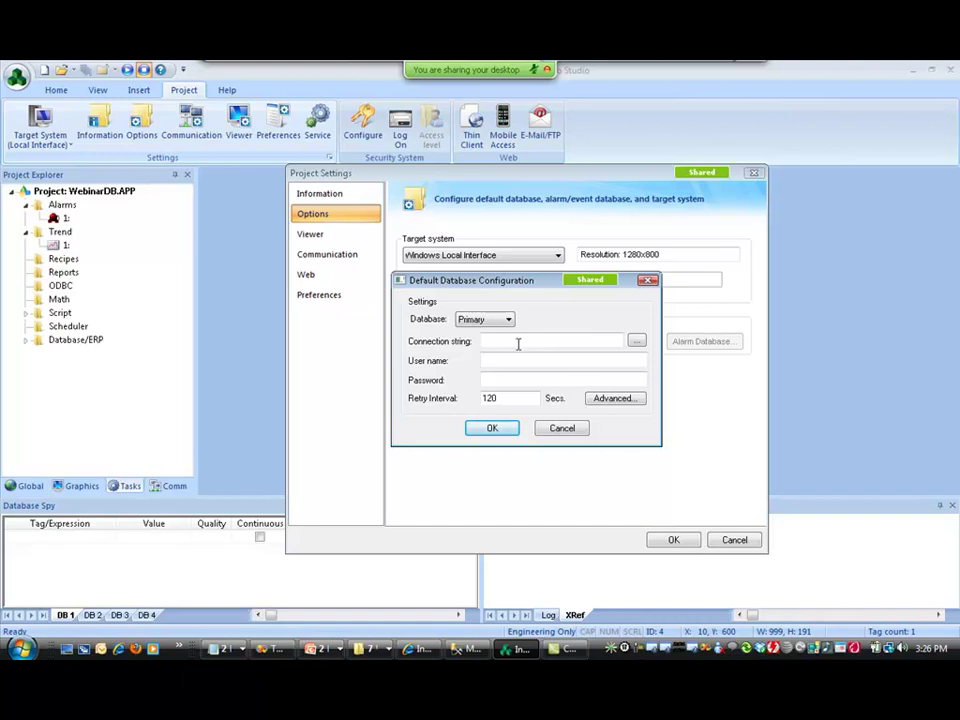
left_click(636, 342)
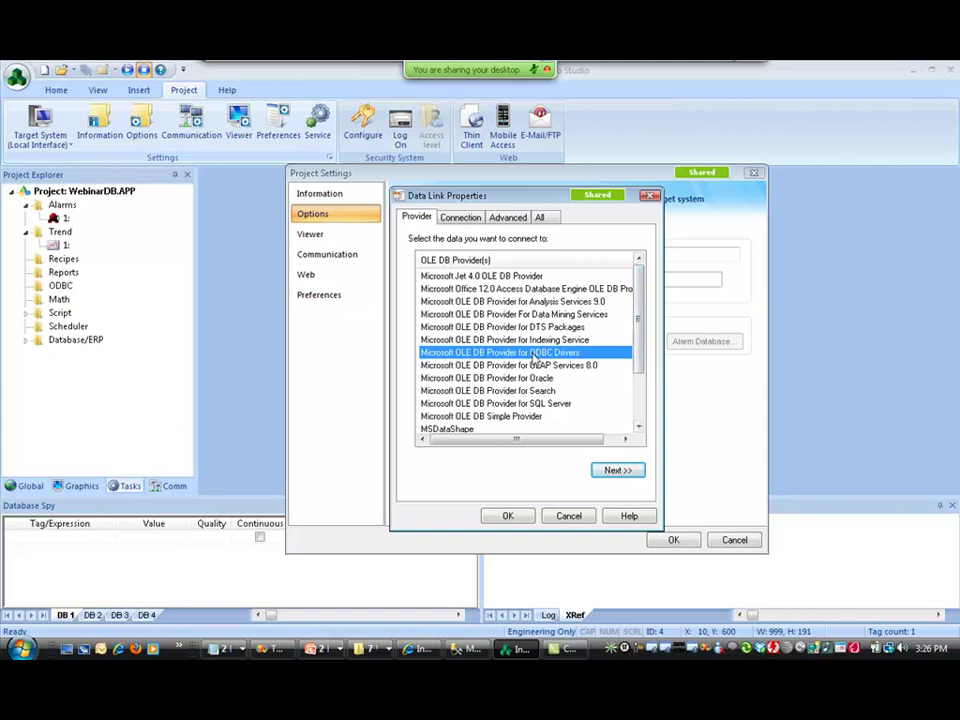
left_click(529, 405)
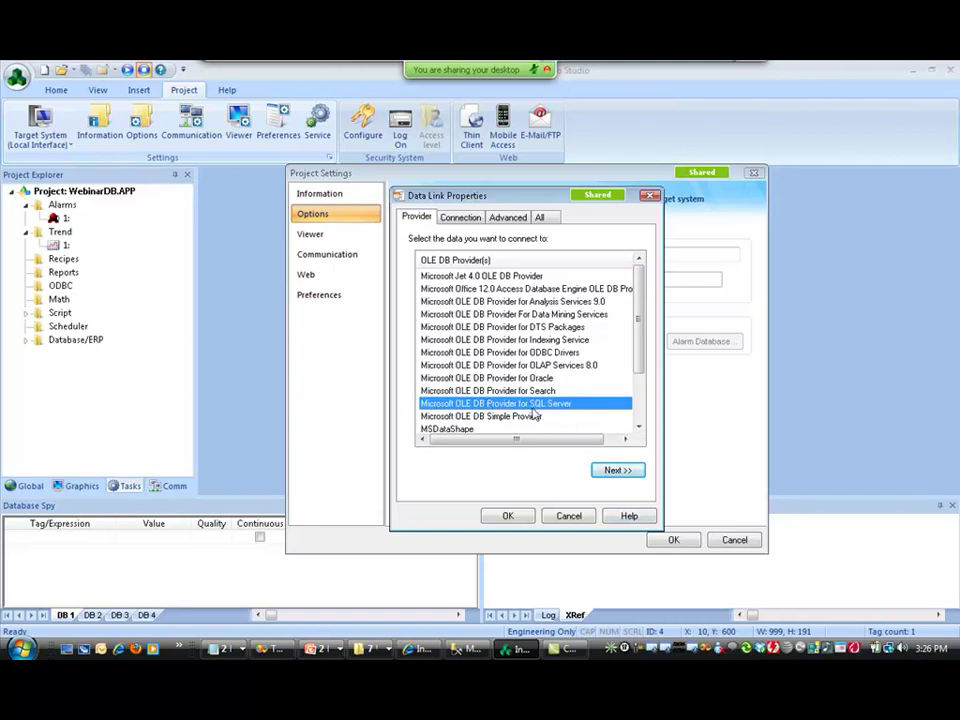
left_click(610, 476)
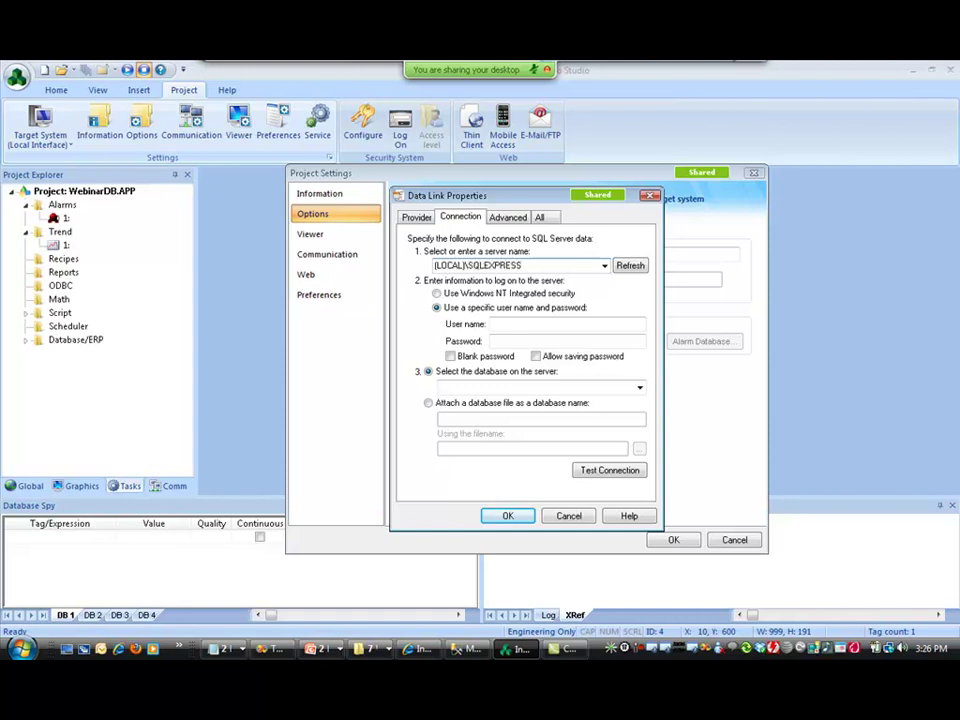
Step: Set the connection to Windows NT Integrated security and the WebinarDB database, test it, and accept the default database settings
left_click(528, 295)
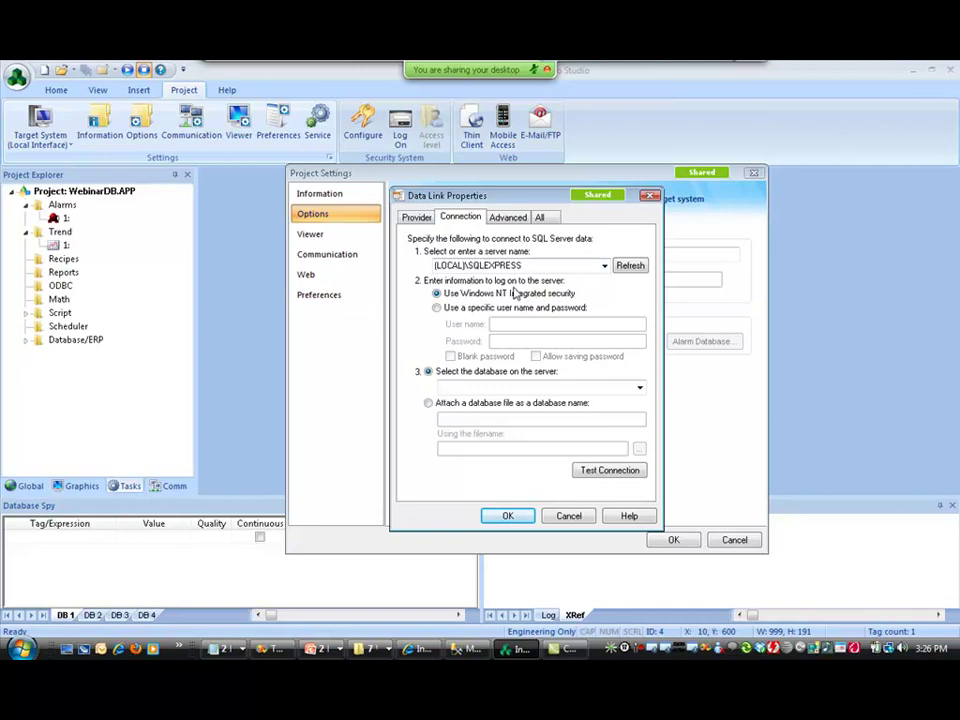
left_click(608, 389)
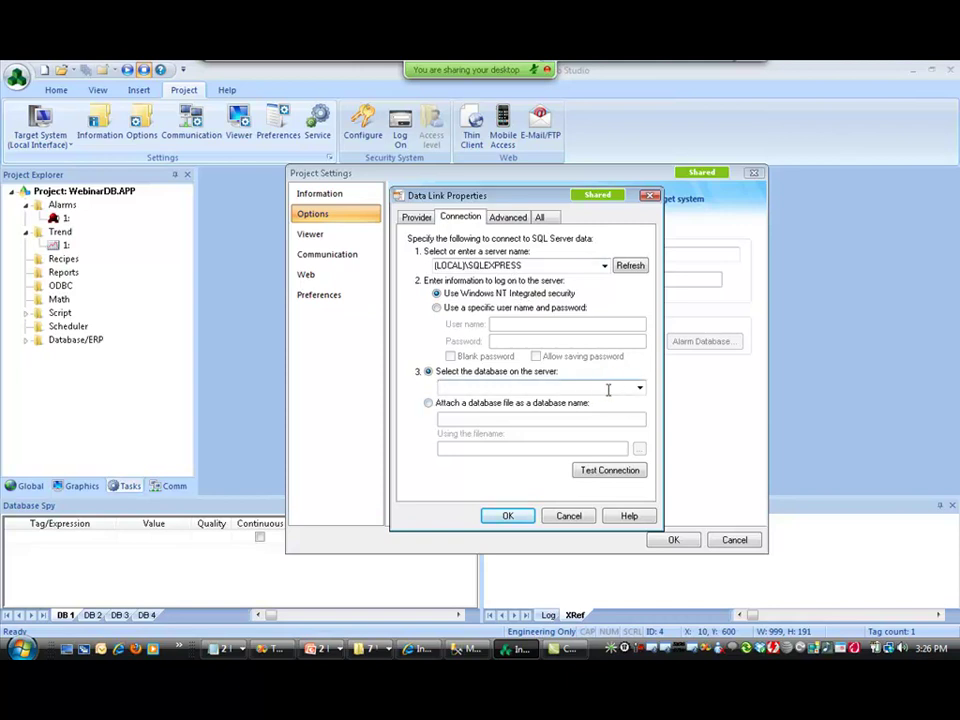
left_click(639, 390)
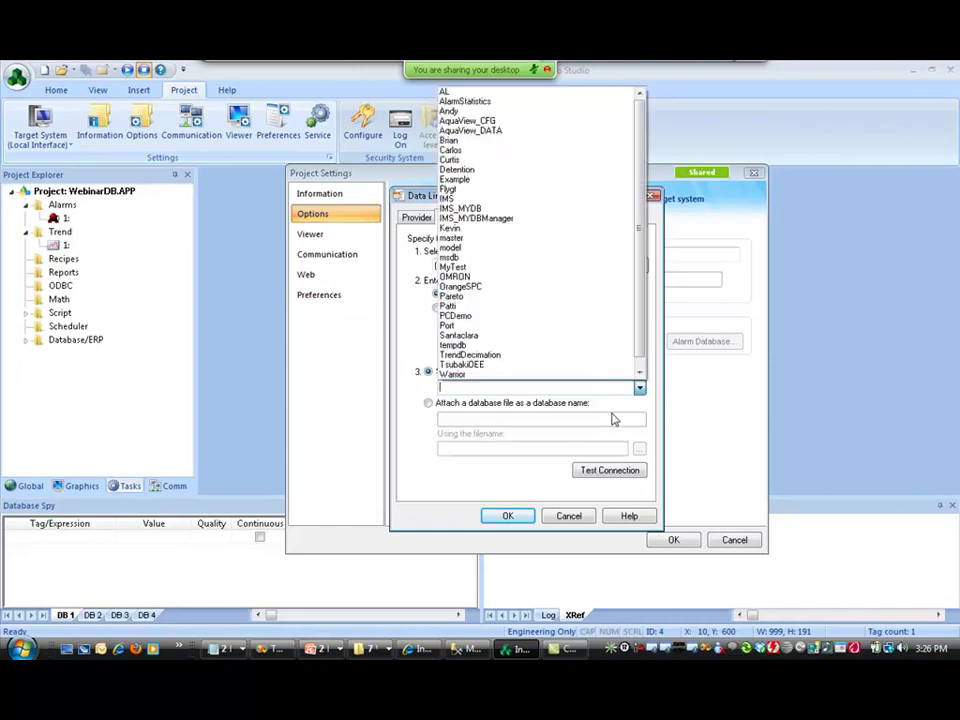
scroll(627, 378, "down", 1)
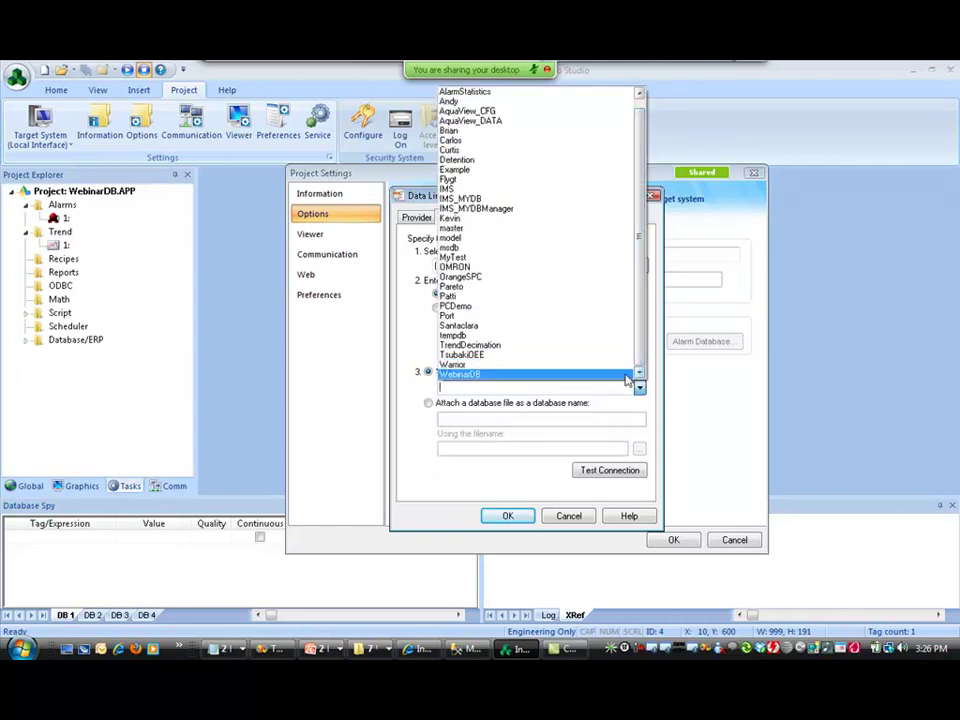
left_click(621, 375)
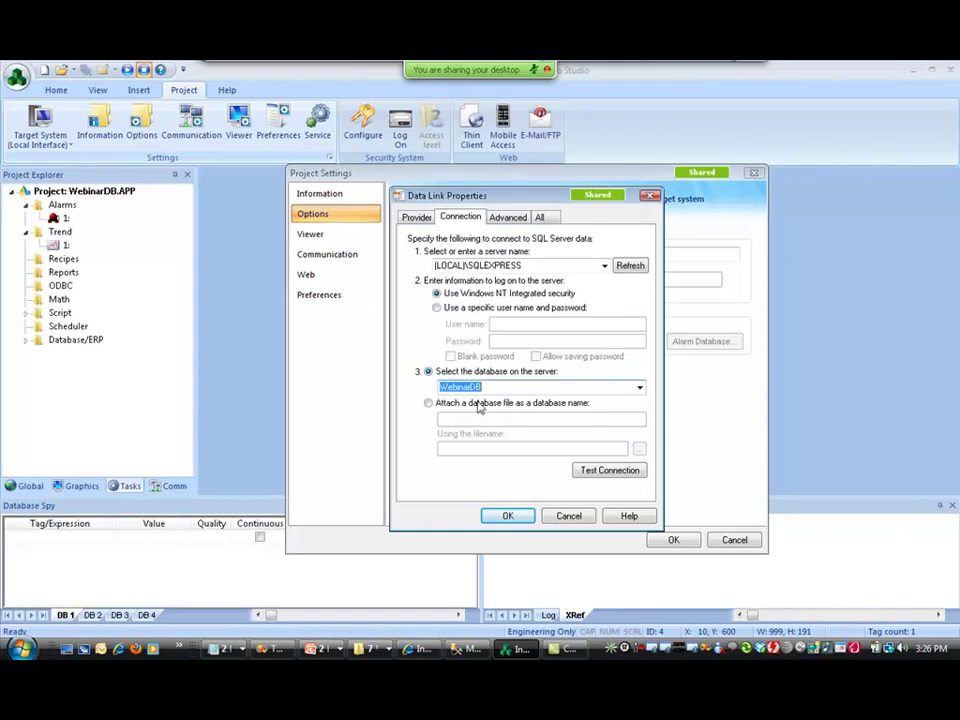
left_click(606, 471)
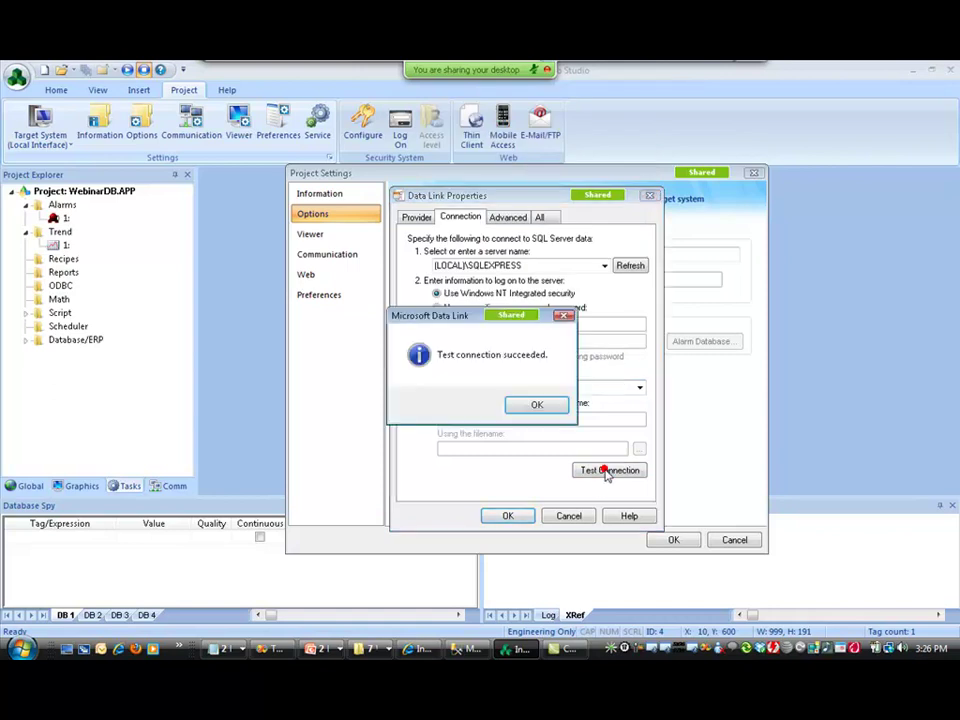
left_click(535, 407)
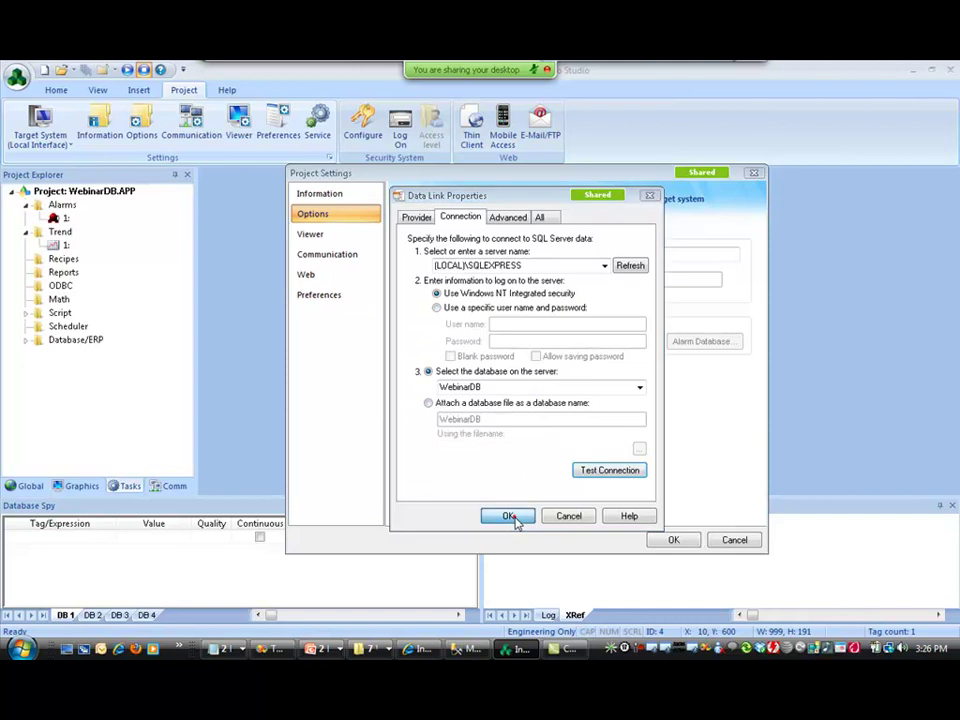
left_click(509, 516)
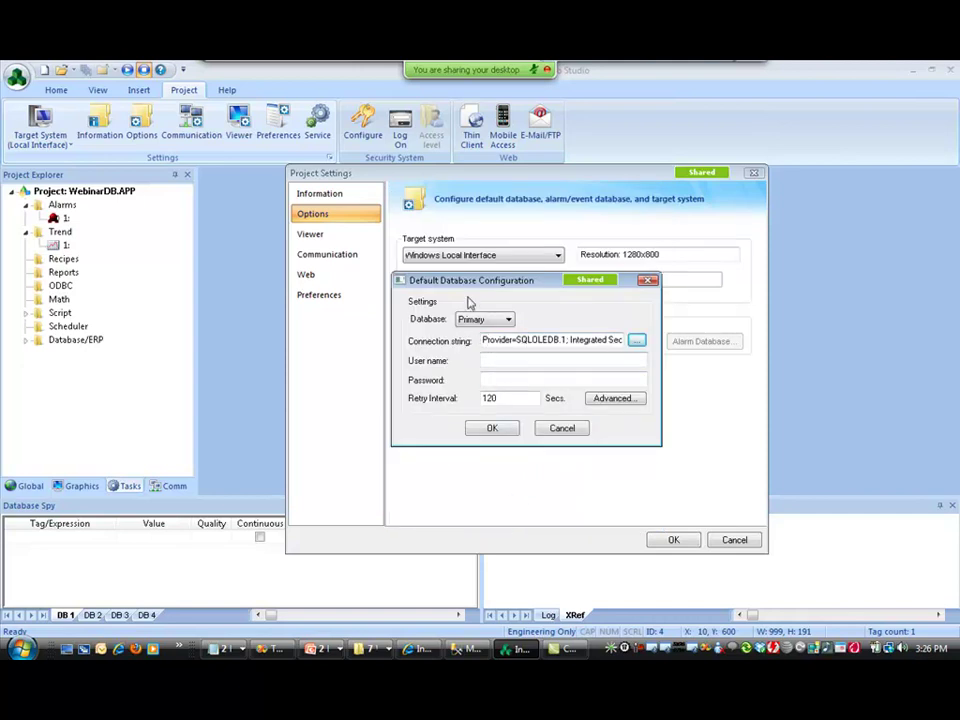
left_click(495, 430)
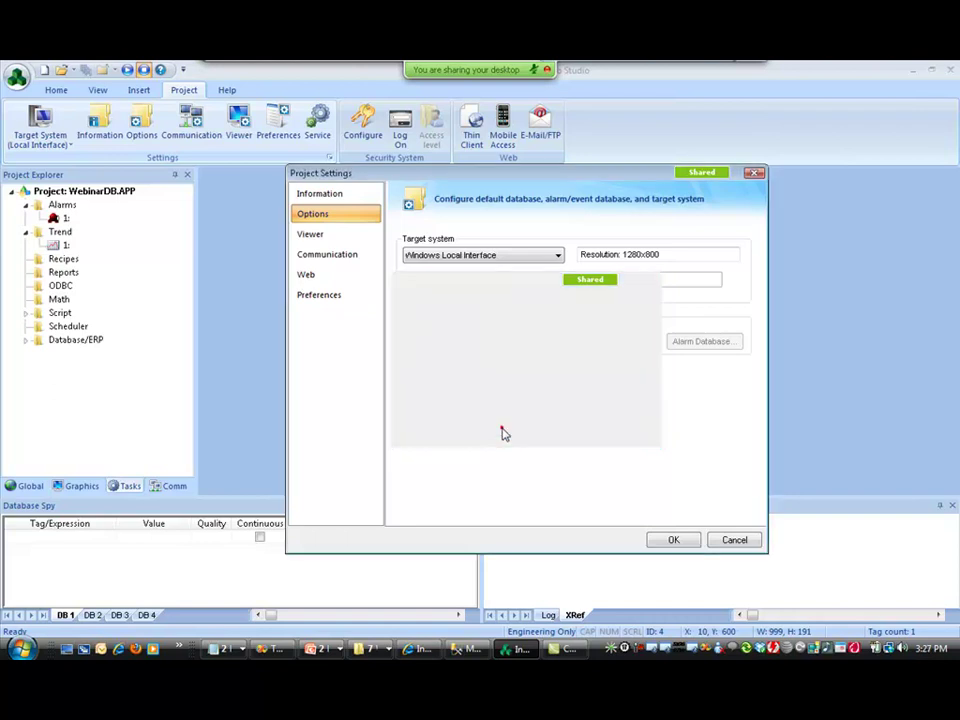
left_click(670, 540)
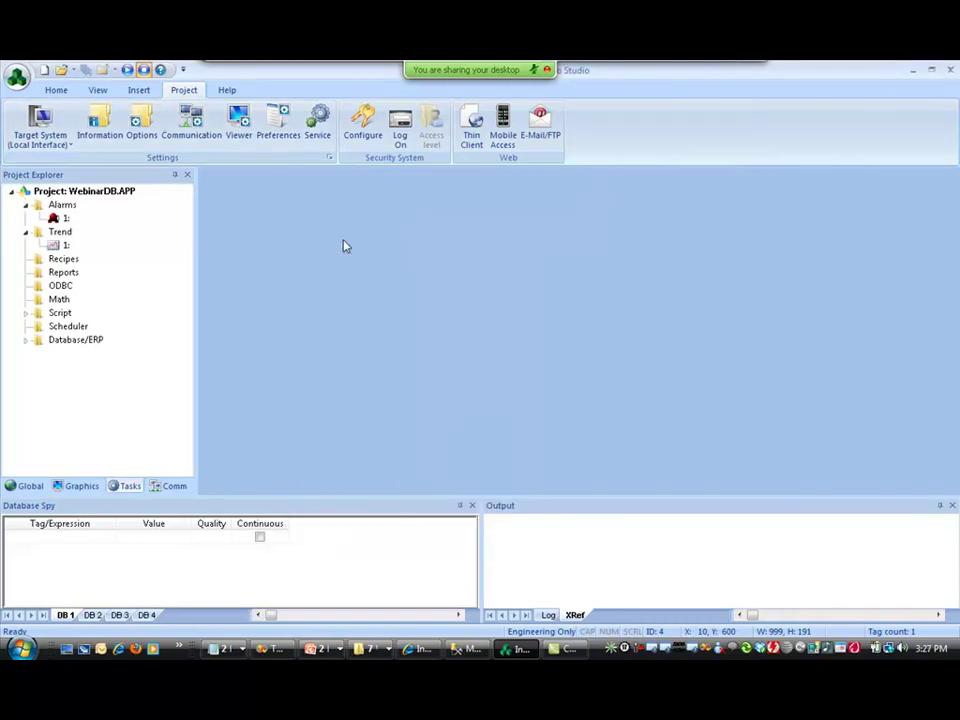
Step: Run the project again, toggle tagA four times to check the trend, alarm and event history, and exit the runtime
left_click(127, 71)
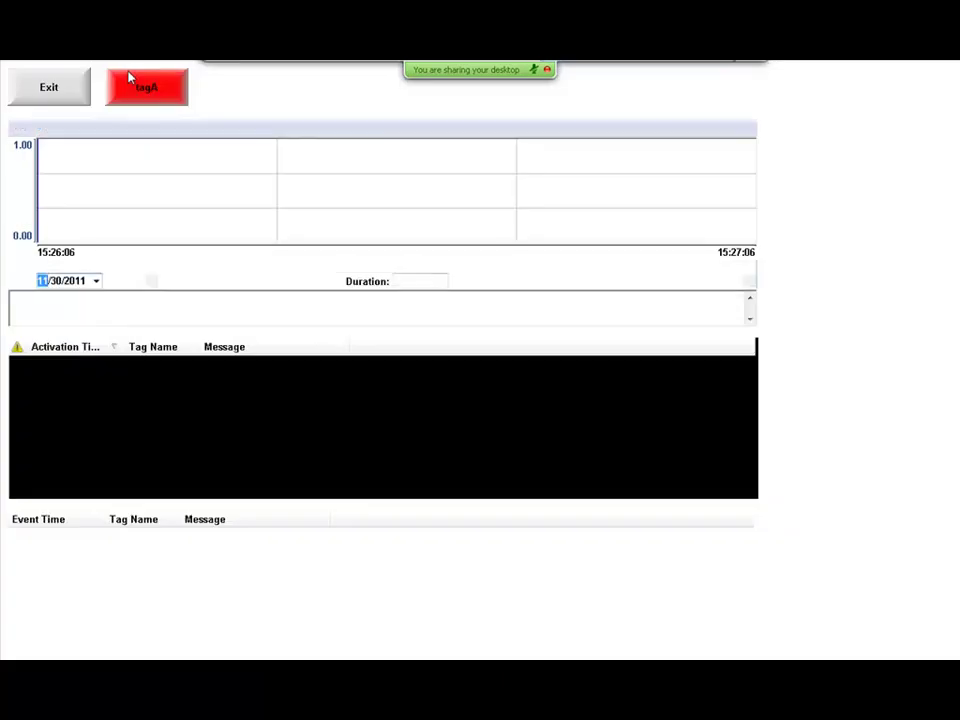
left_click(147, 92)
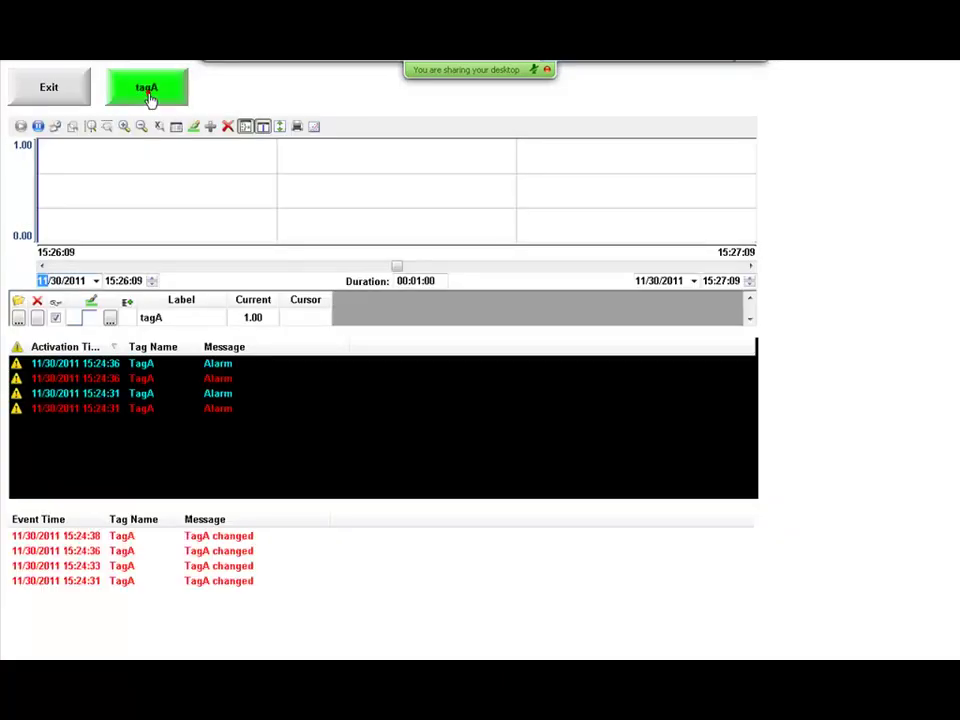
left_click(147, 91)
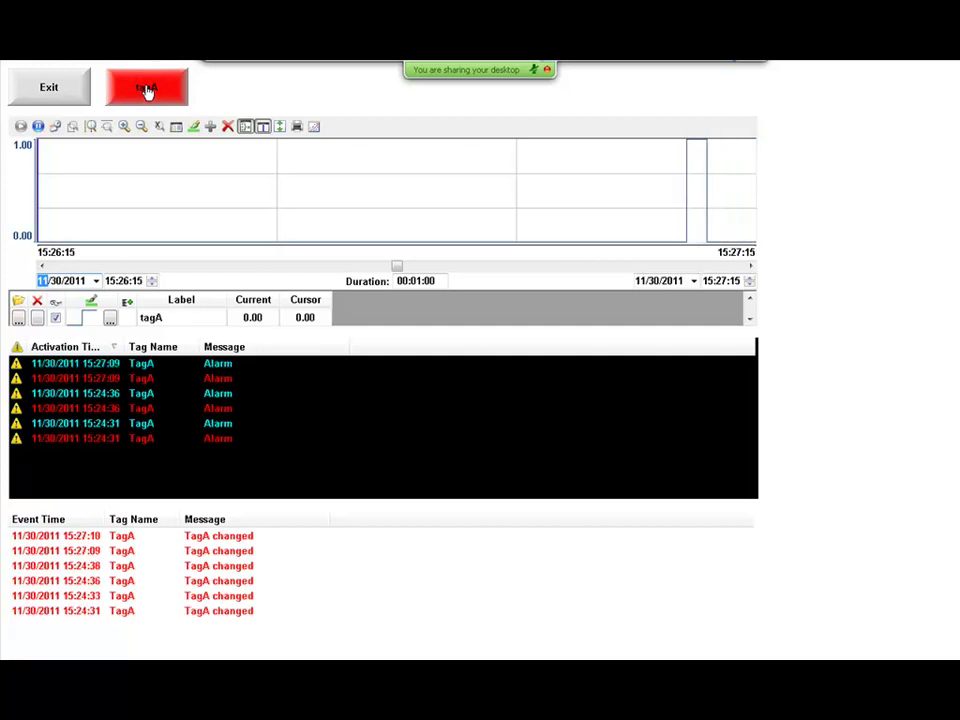
left_click(146, 90)
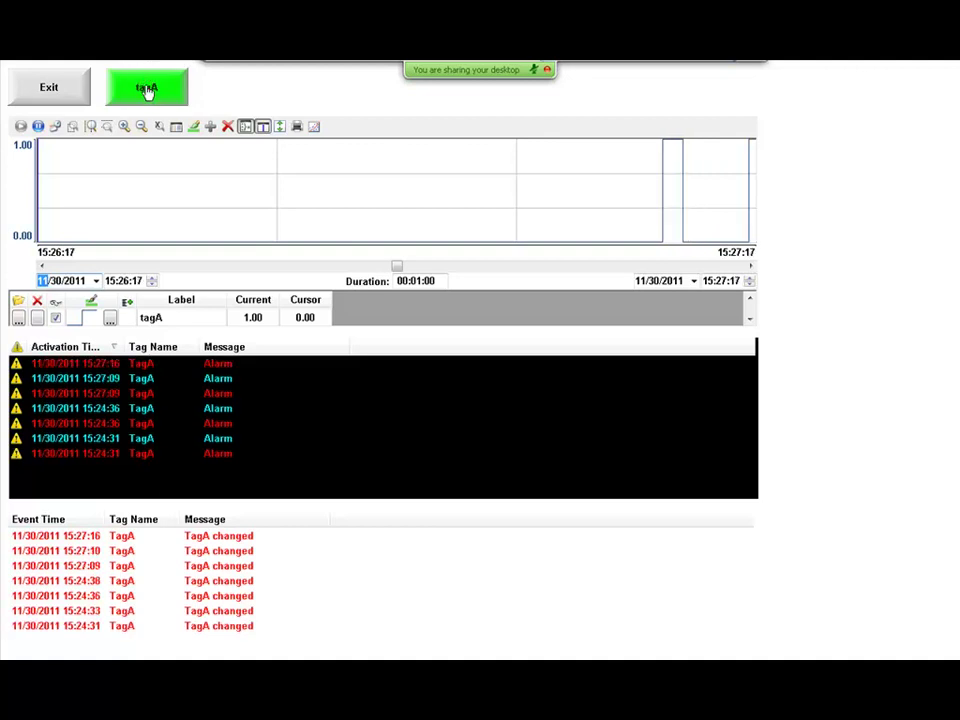
left_click(146, 90)
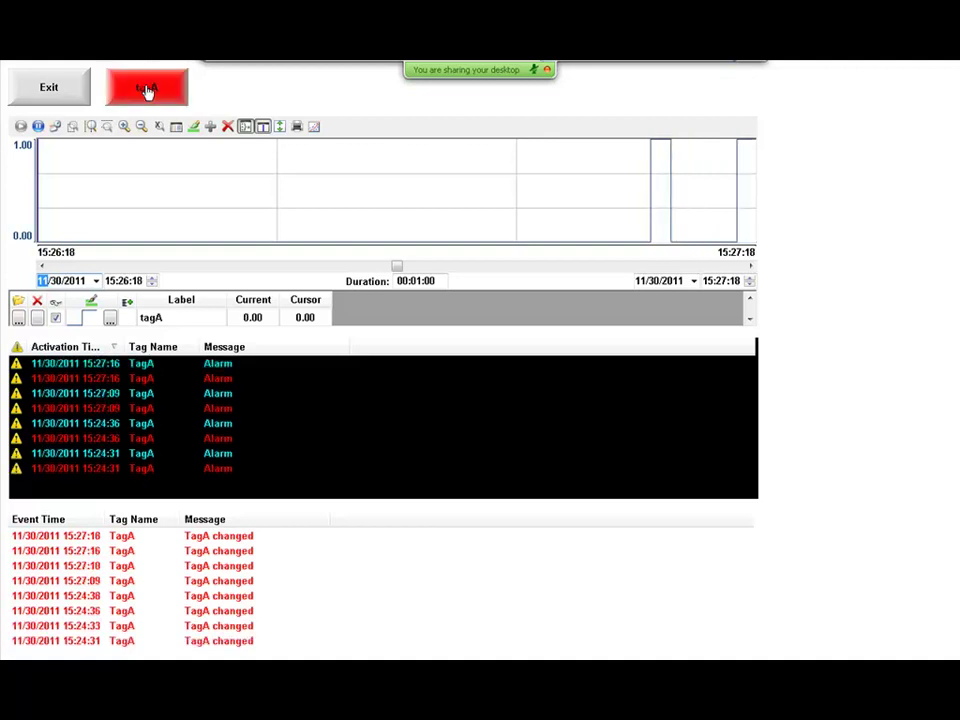
left_click(62, 93)
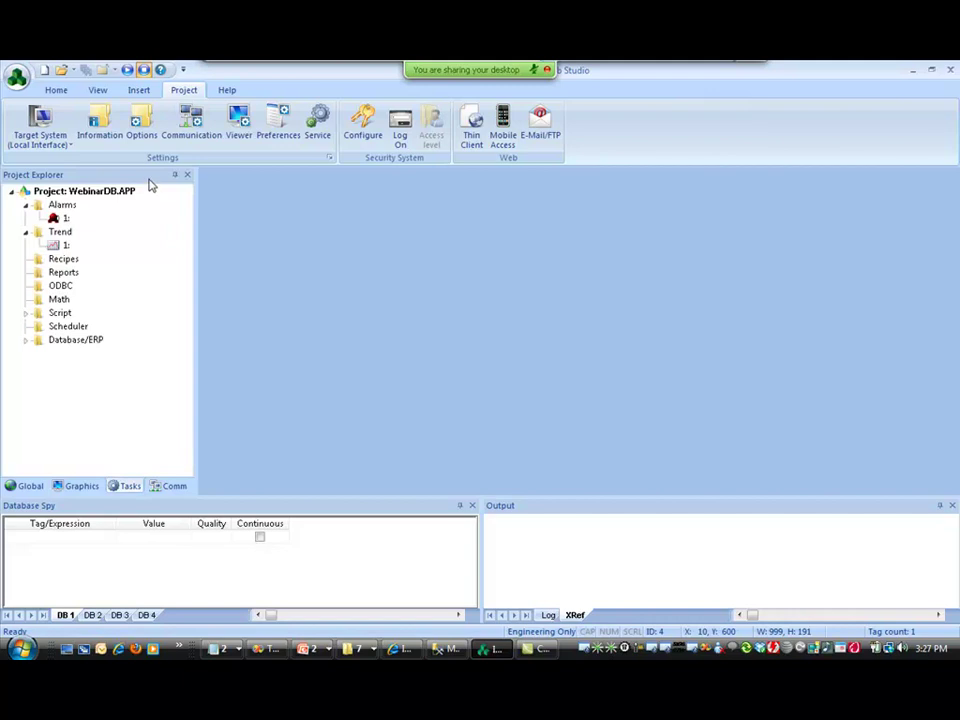
Step: Set the history format for alarm history and events to Database in the project options
left_click(141, 127)
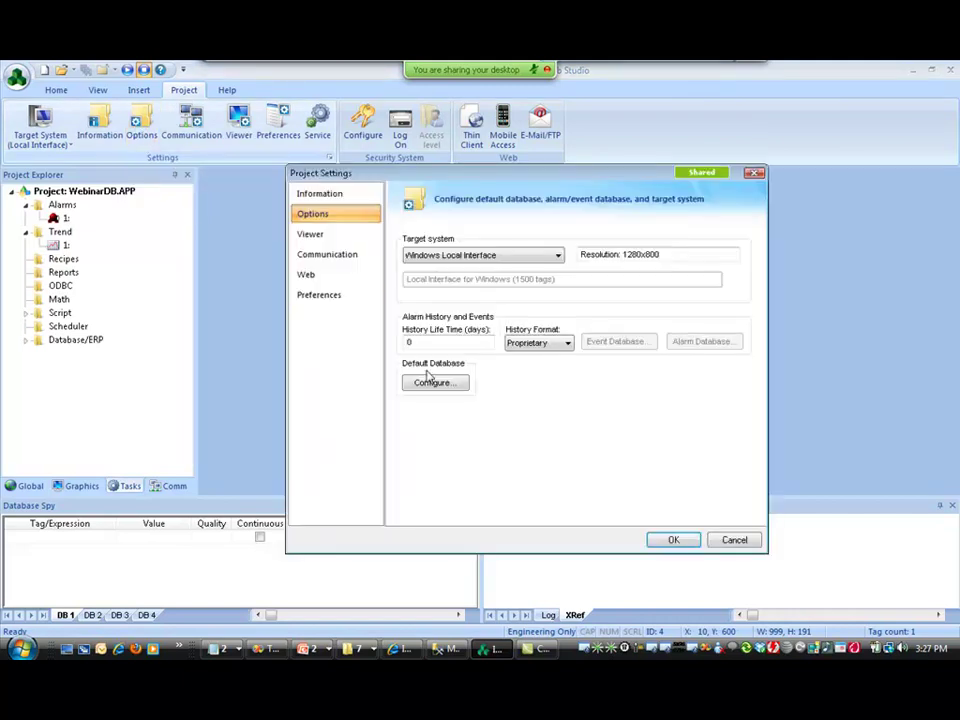
left_click(540, 343)
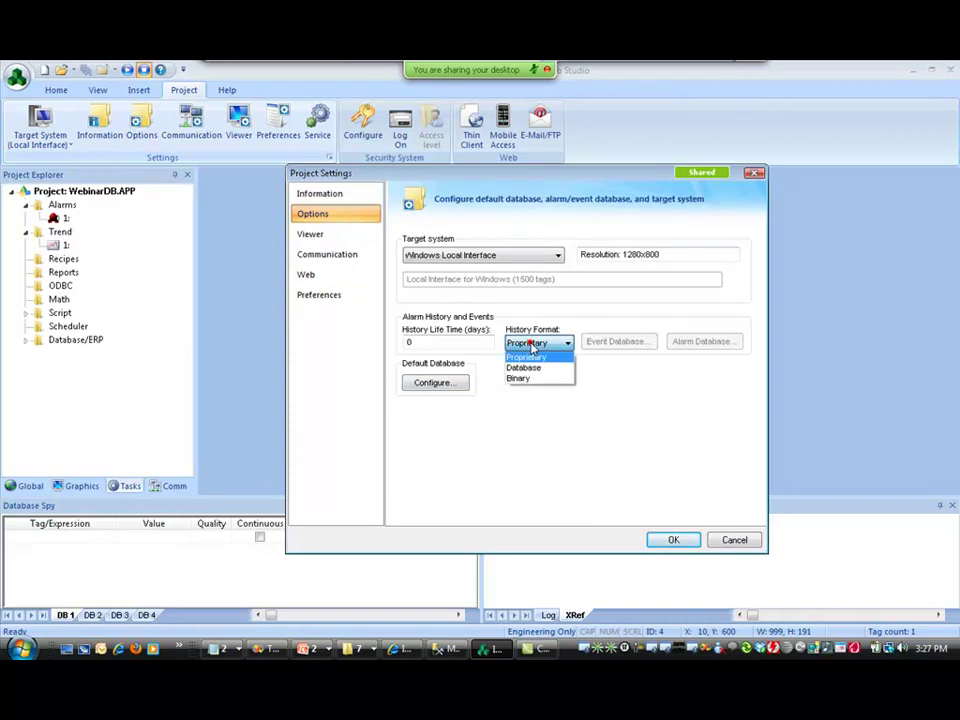
left_click(527, 368)
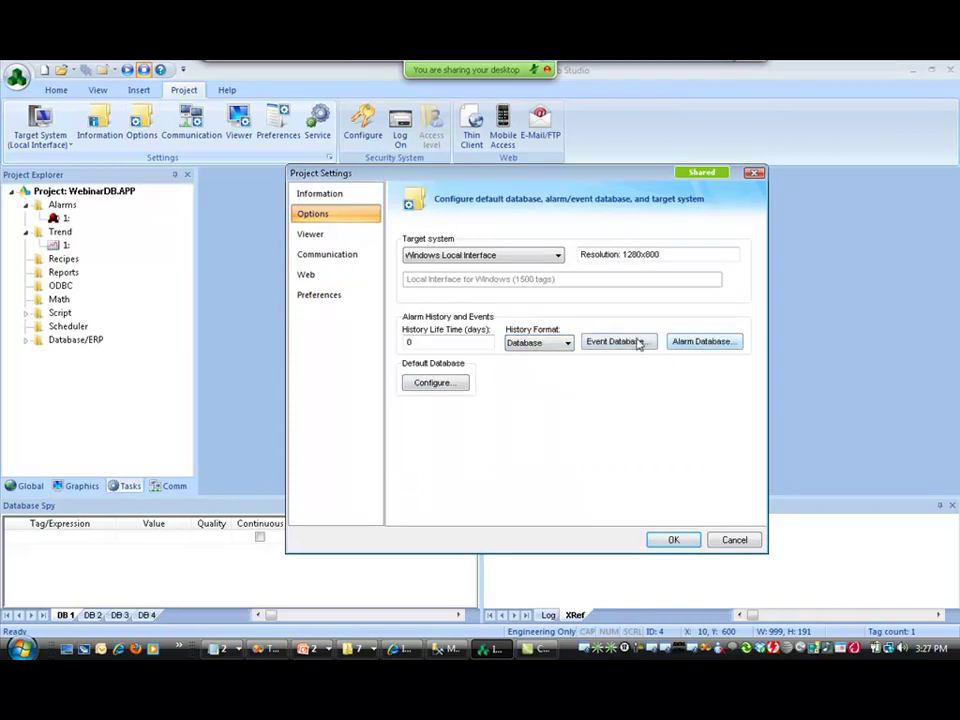
Step: Review the table naming options of the alarm and event databases without changing them, and accept the project settings
left_click(703, 342)
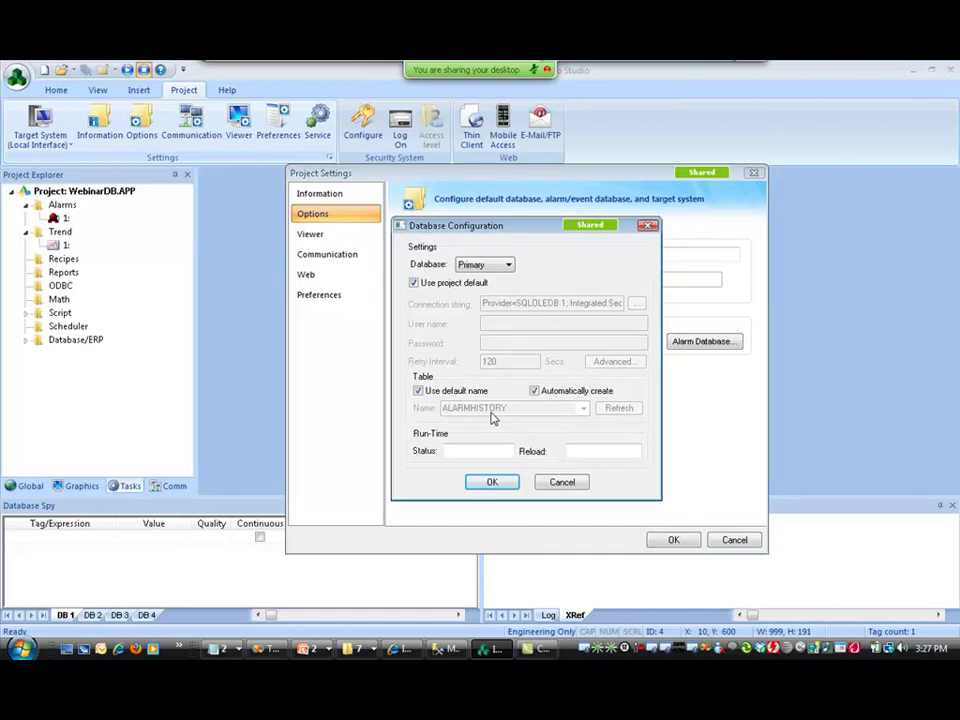
left_click(462, 391)
left_click(462, 391)
left_click(576, 483)
left_click(618, 341)
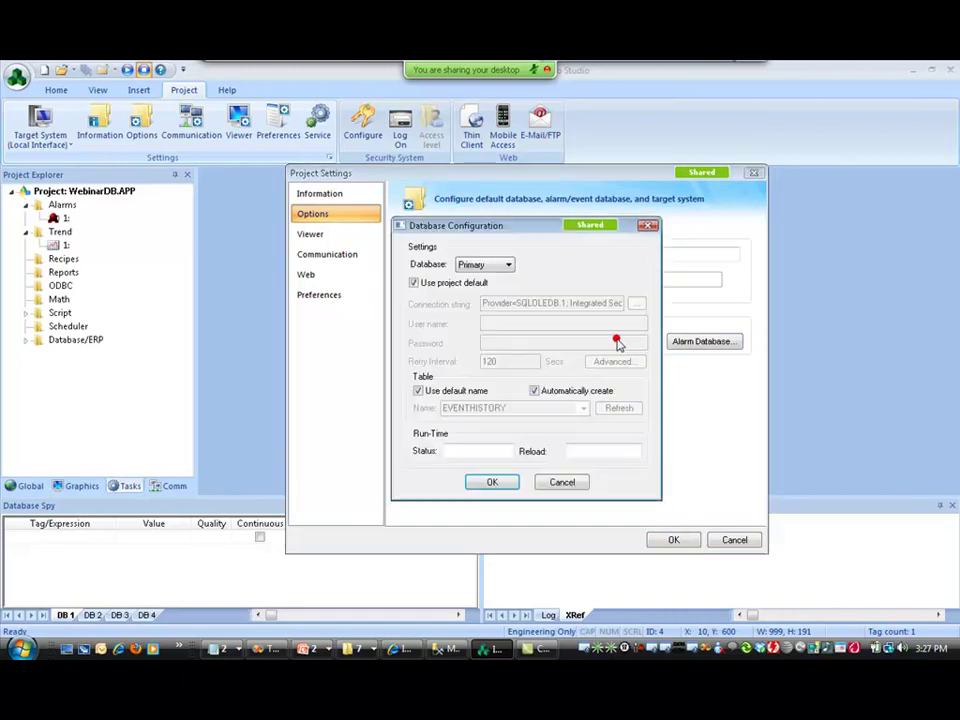
left_click(419, 391)
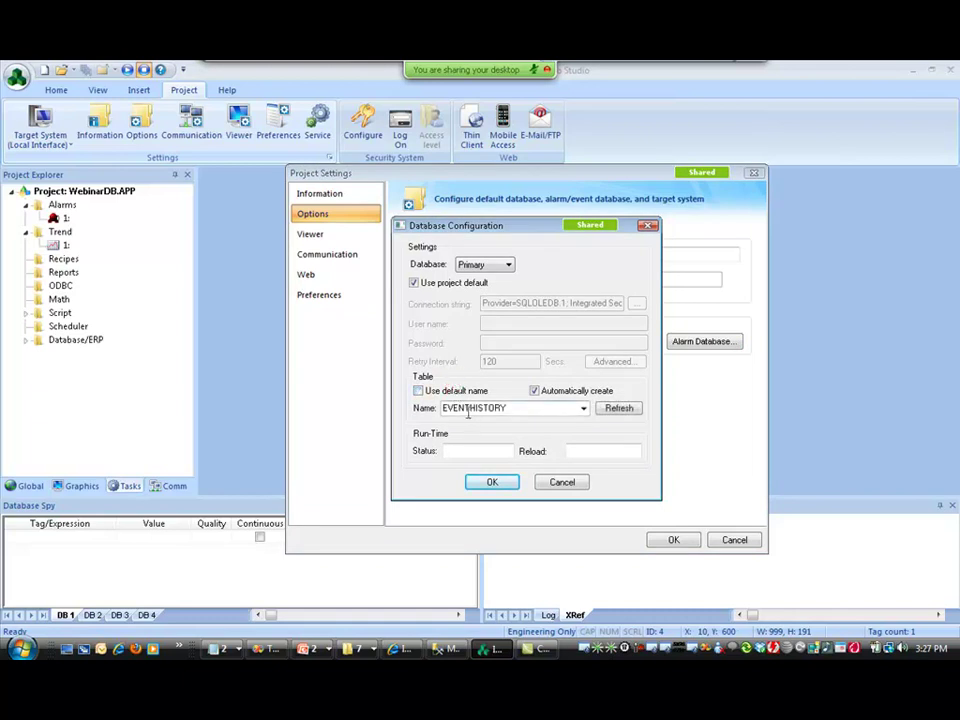
left_click(419, 391)
left_click(564, 483)
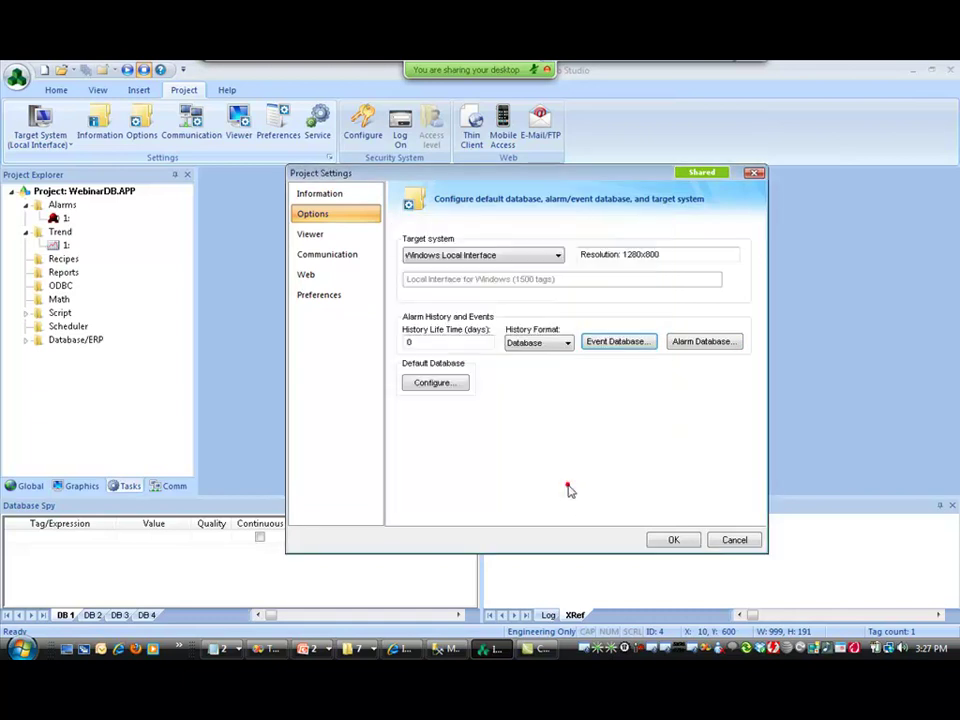
left_click(674, 540)
Step: Set the first Trend worksheet's history format to Database, keeping the project default connection and the default, automatically created table
double_click(62, 245)
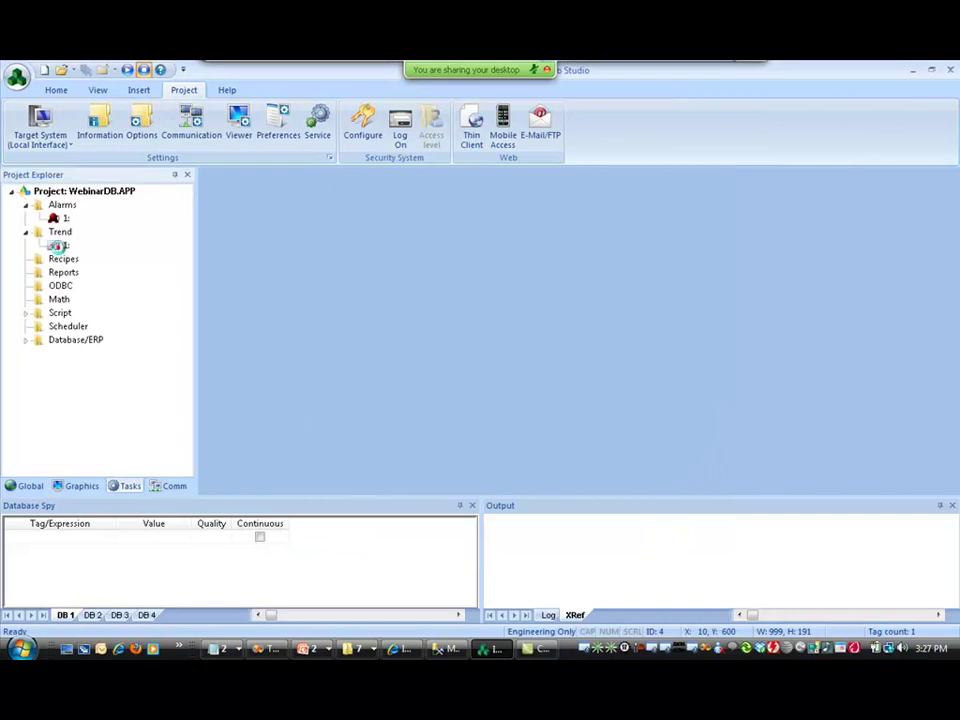
left_click(282, 242)
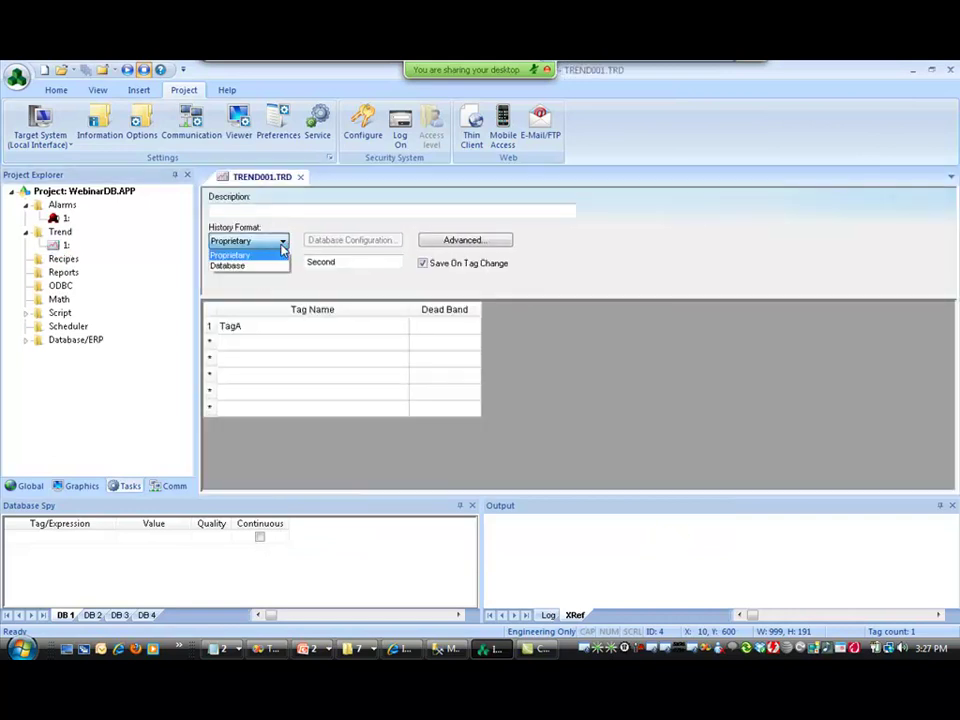
left_click(273, 266)
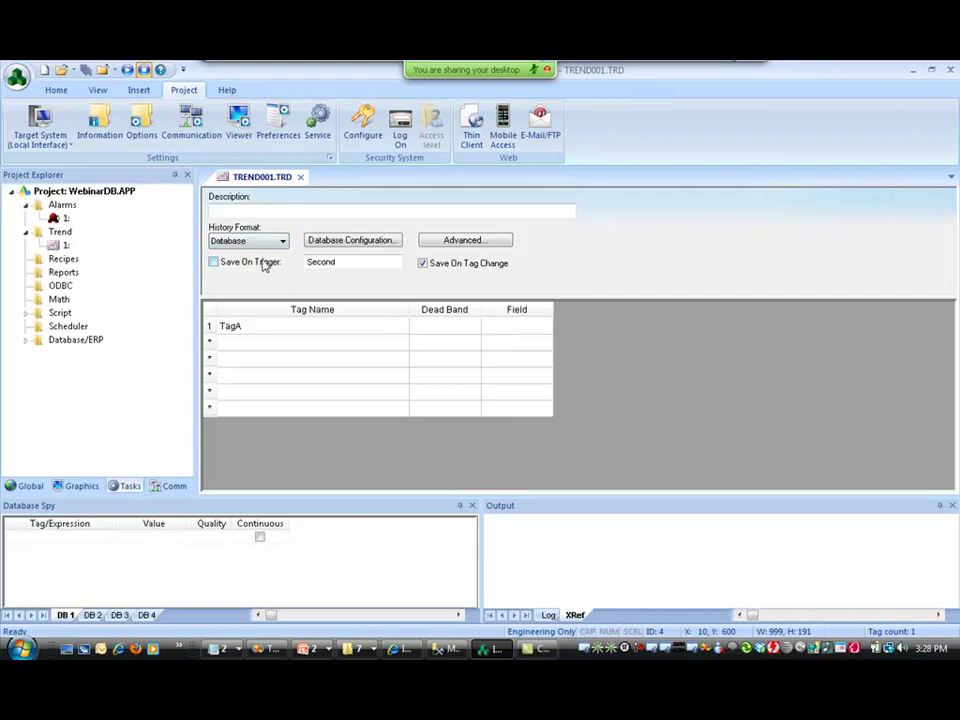
left_click(345, 240)
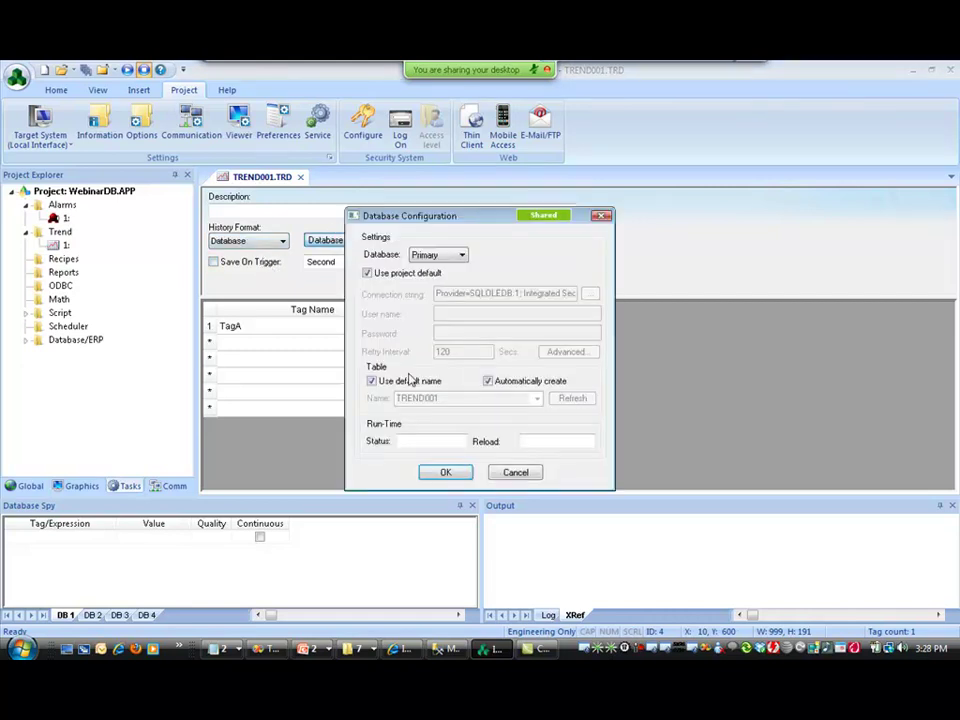
left_click(371, 381)
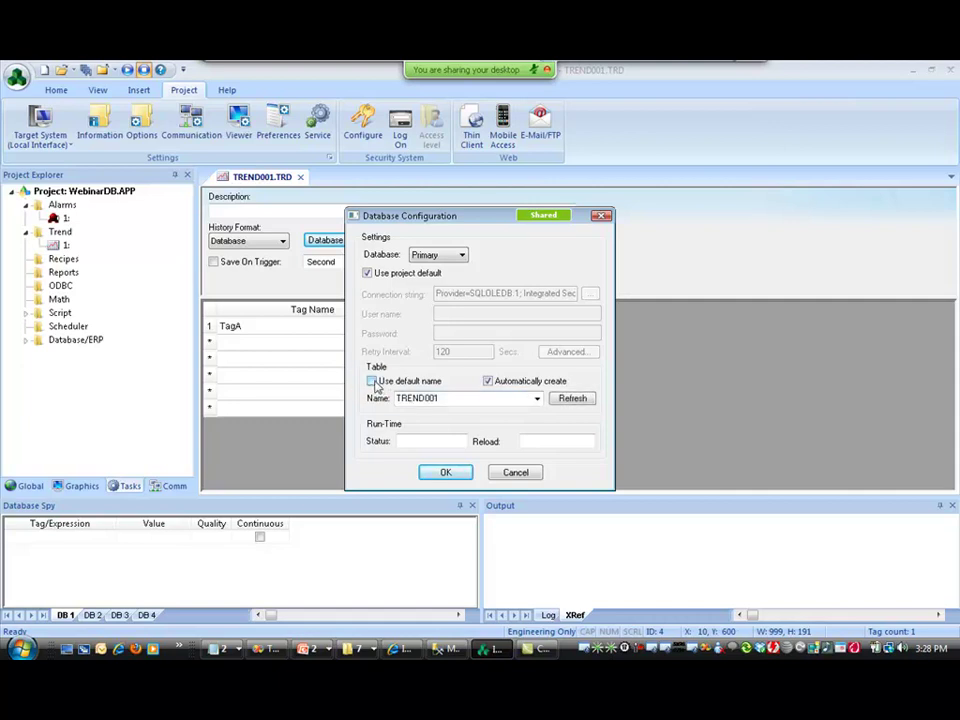
left_click(372, 381)
left_click(446, 471)
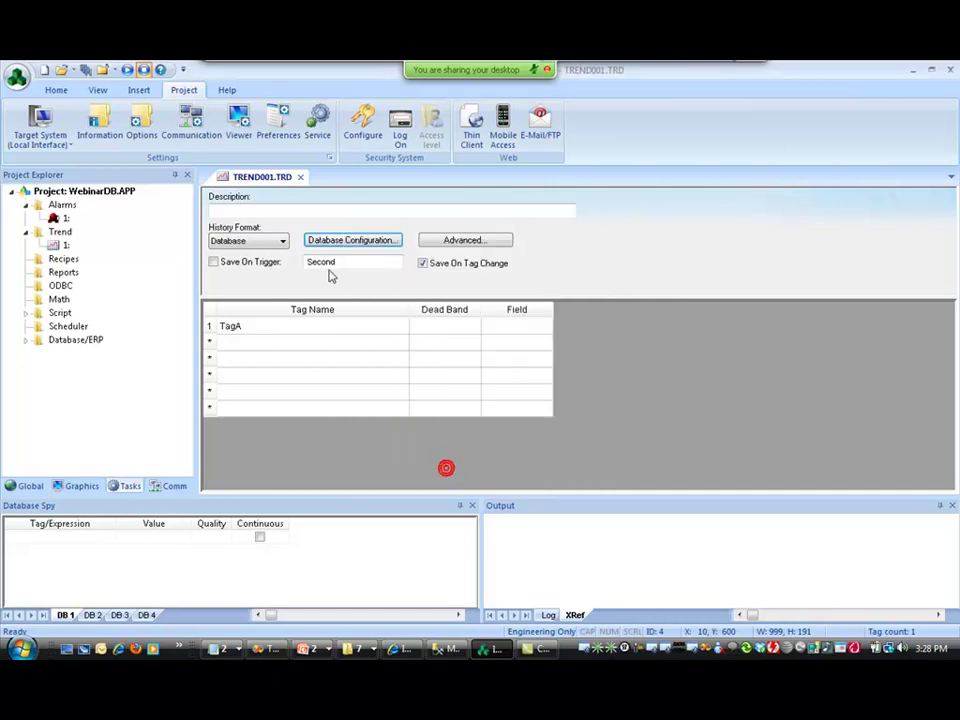
Step: Close the Trend worksheet, run the project and toggle tagA four times to generate trend, alarm and event records
left_click(300, 176)
left_click(422, 406)
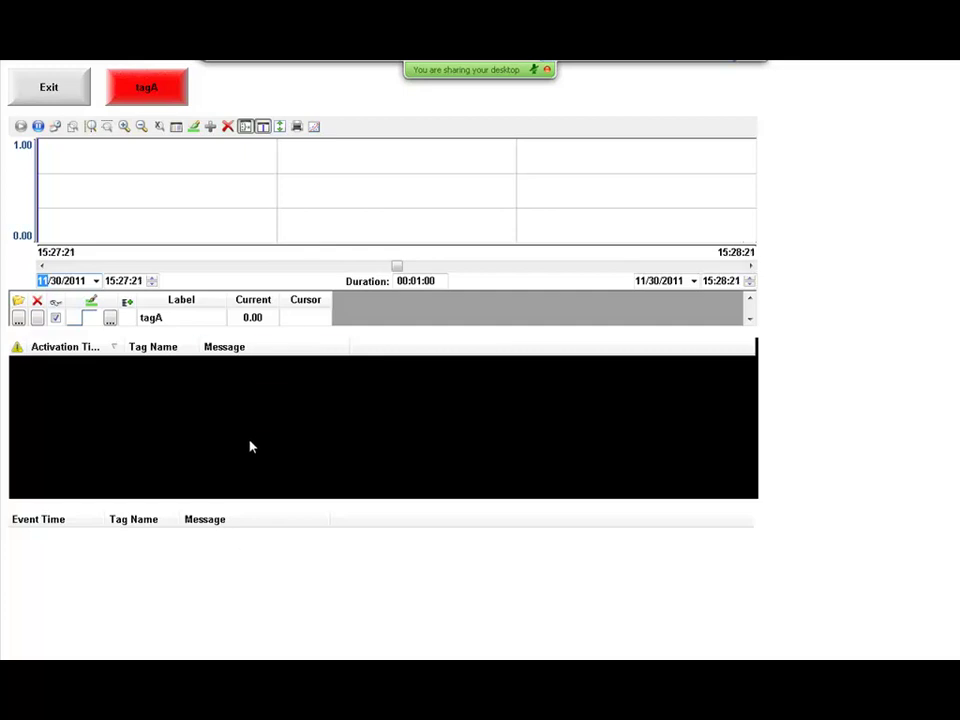
left_click(165, 99)
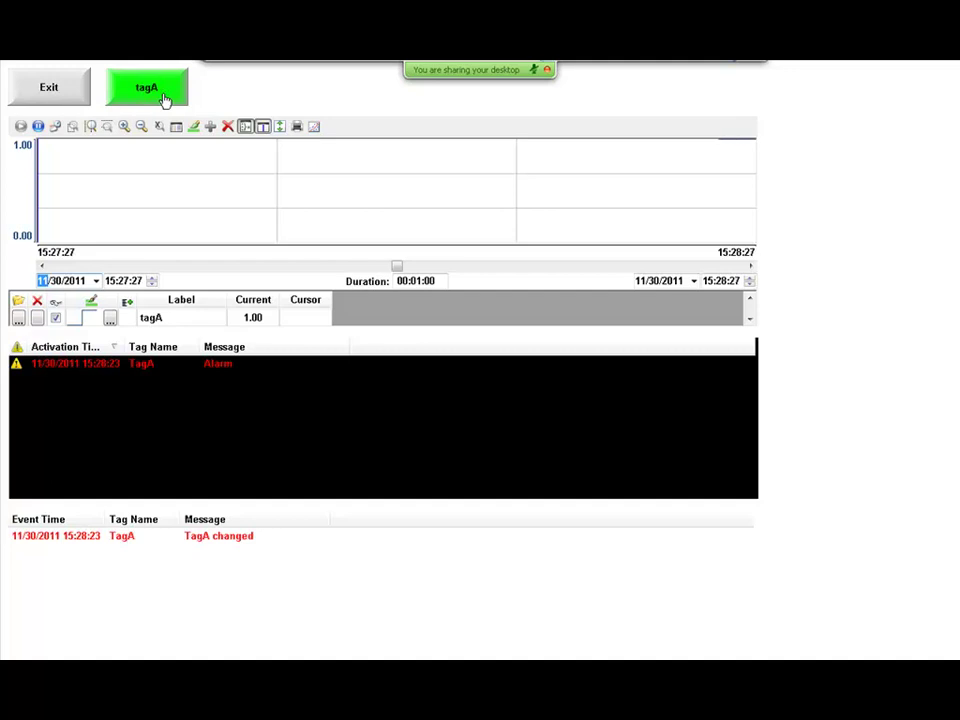
left_click(165, 99)
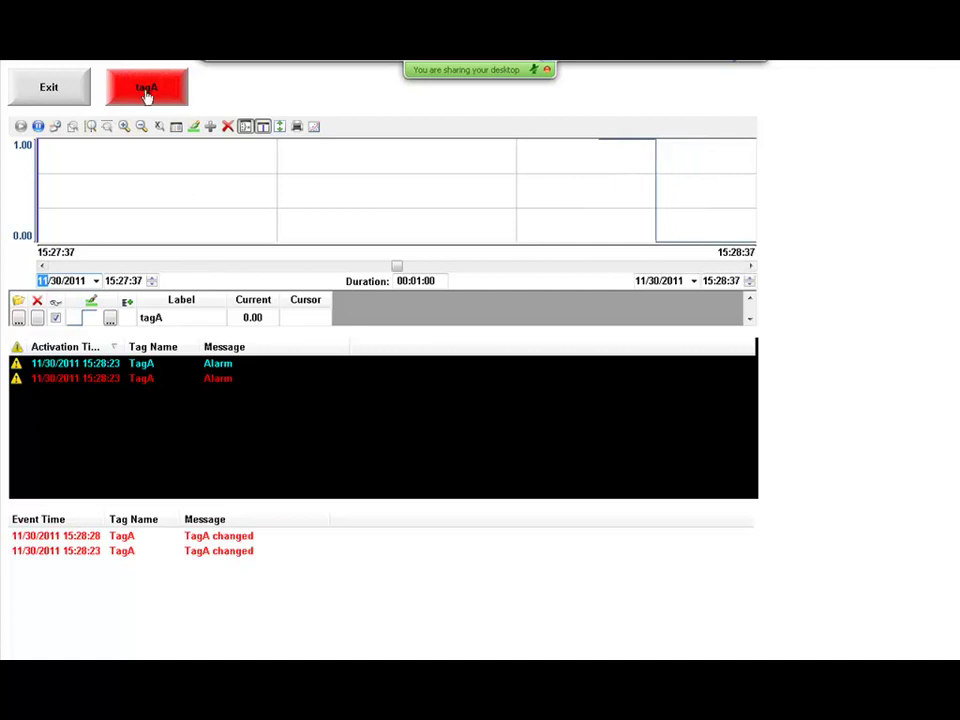
left_click(145, 92)
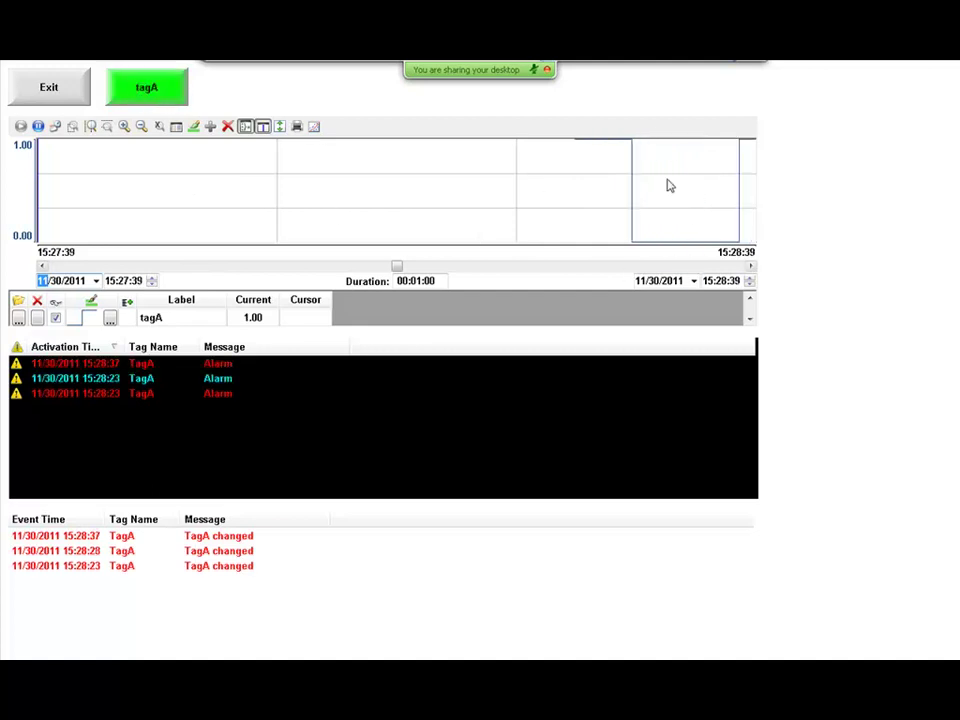
left_click(160, 92)
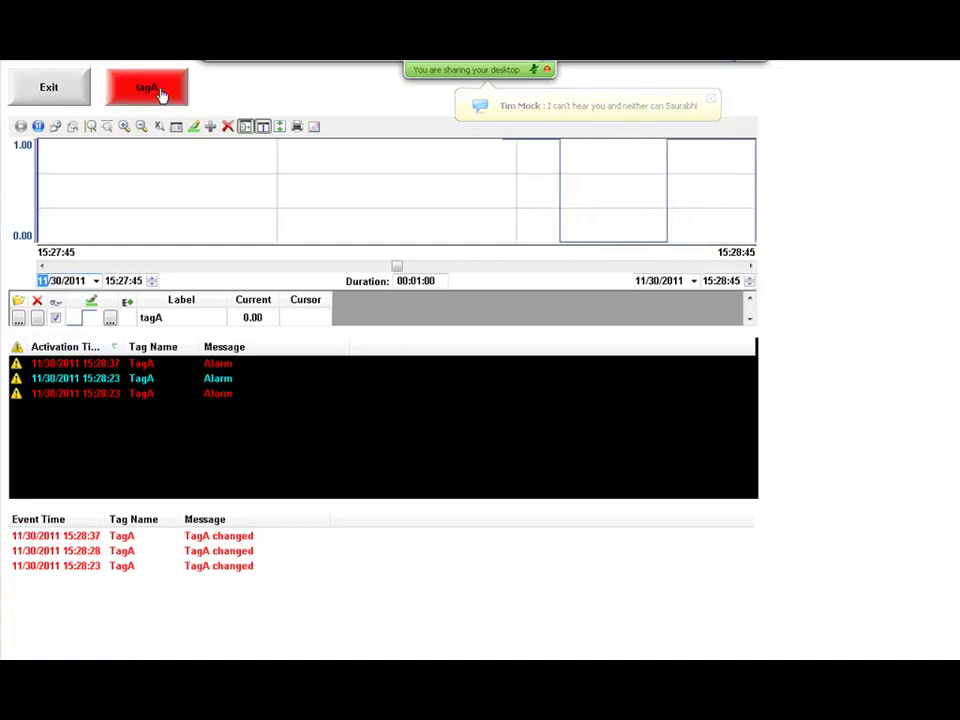
mouse_move(480, 69)
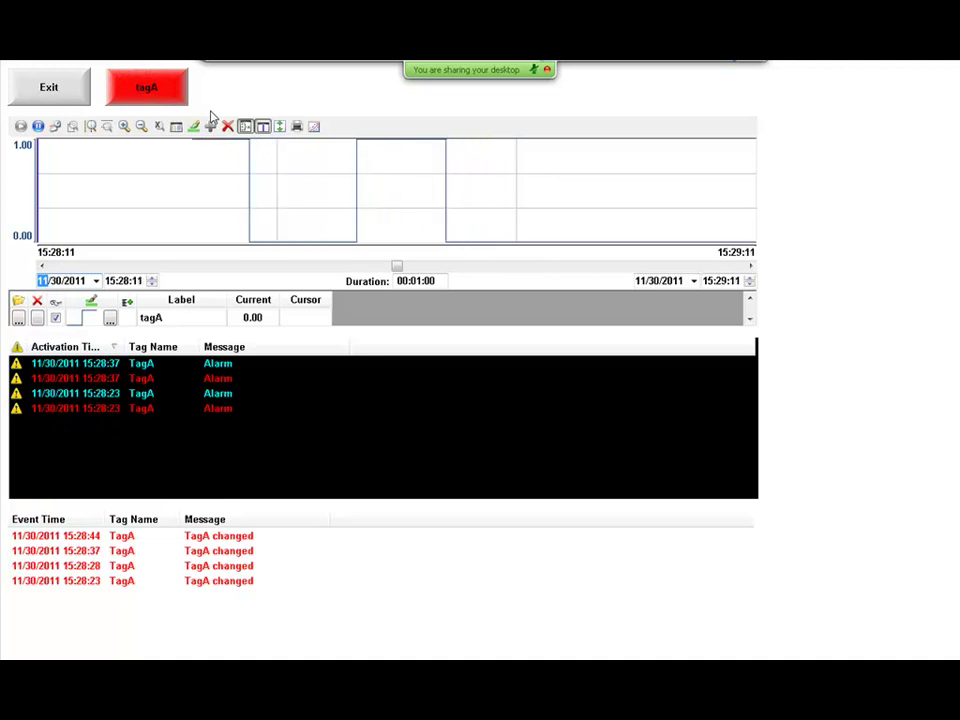
Step: Switch to SQL Server Management Studio and open the ALARMHISTORY and EVENTHISTORY tables of the WebinarDB database to examine their records
key("alt+Tab")
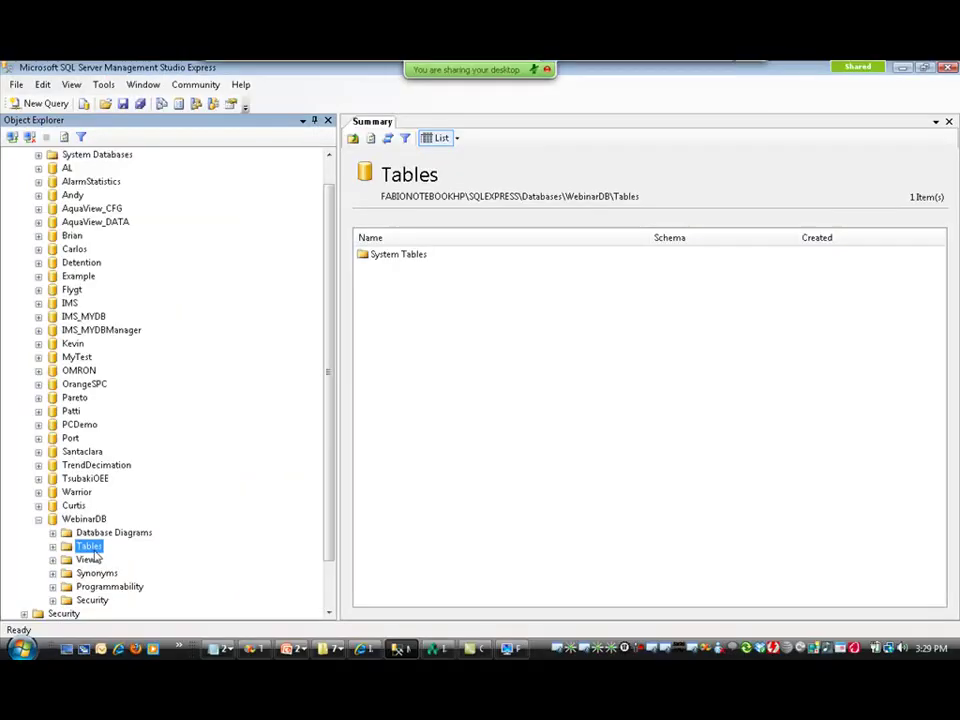
left_click(53, 547)
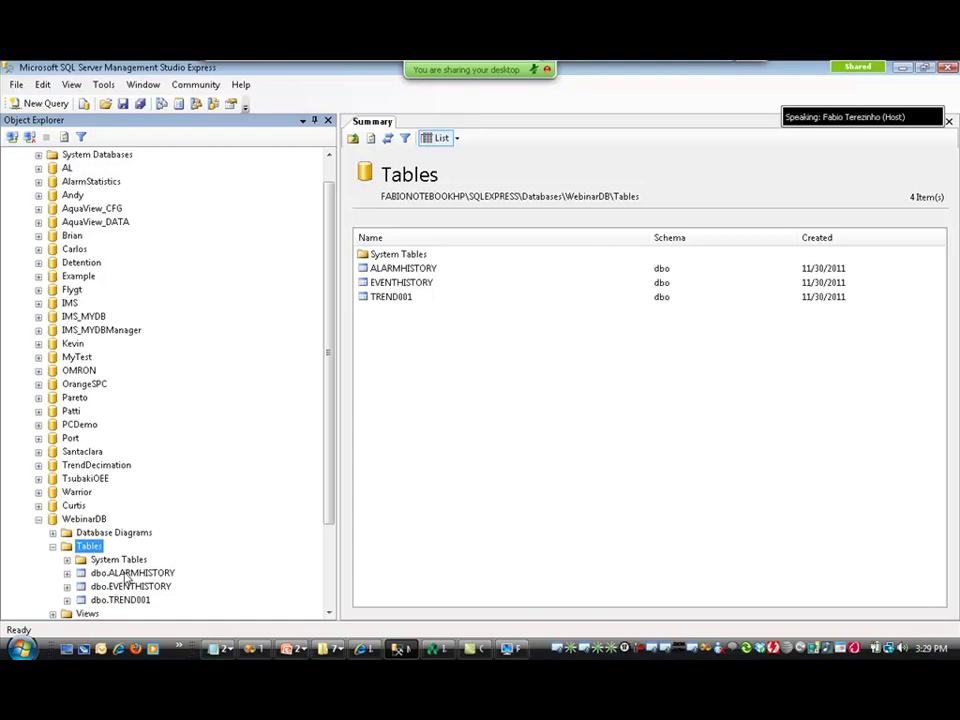
right_click(125, 573)
left_click(172, 444)
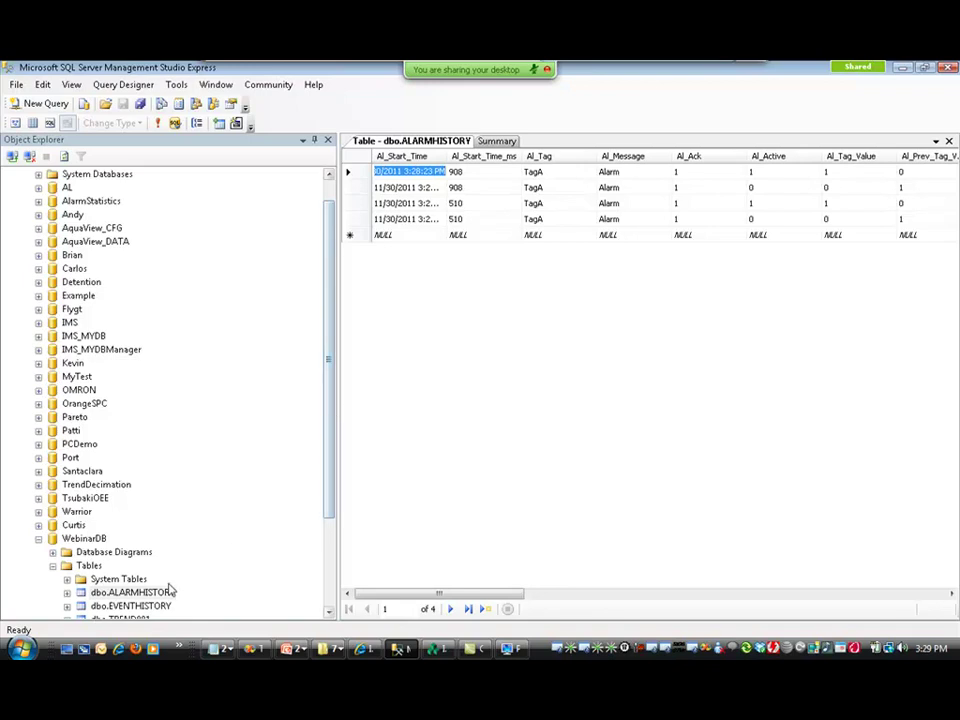
right_click(148, 606)
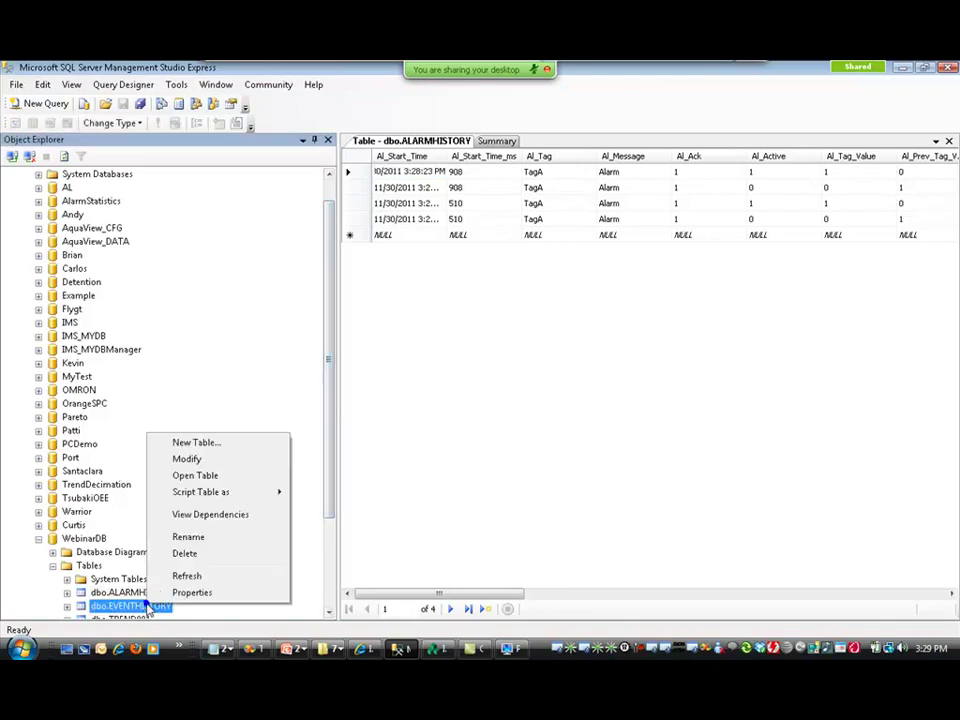
left_click(200, 475)
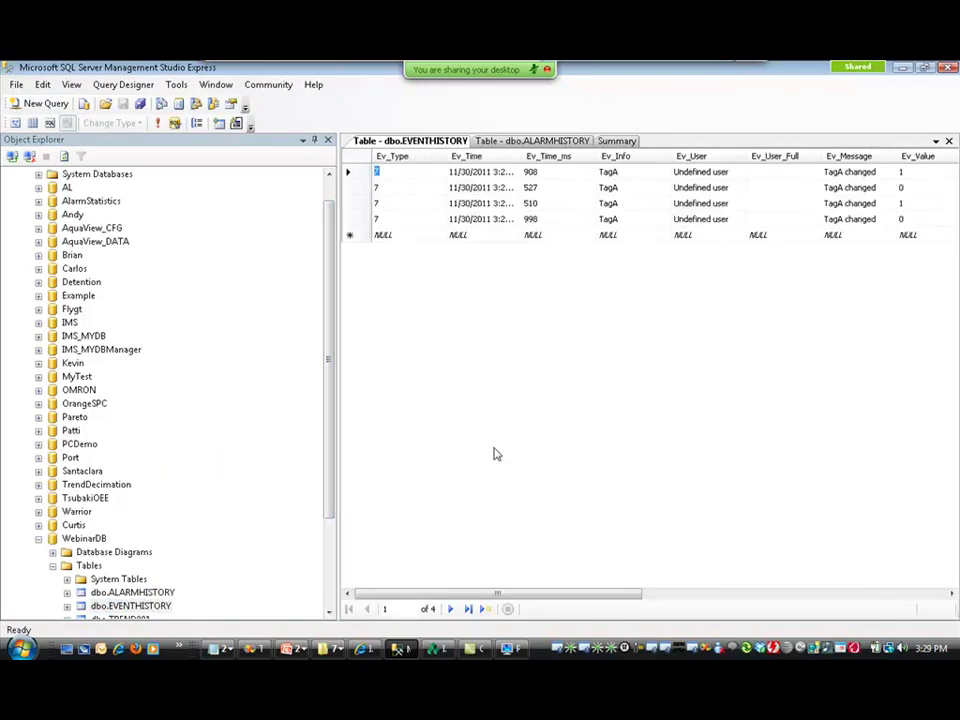
Step: Open the TREND001 table to examine its records, and close all three history tables
left_click(332, 459)
left_click_drag(333, 459, 332, 521)
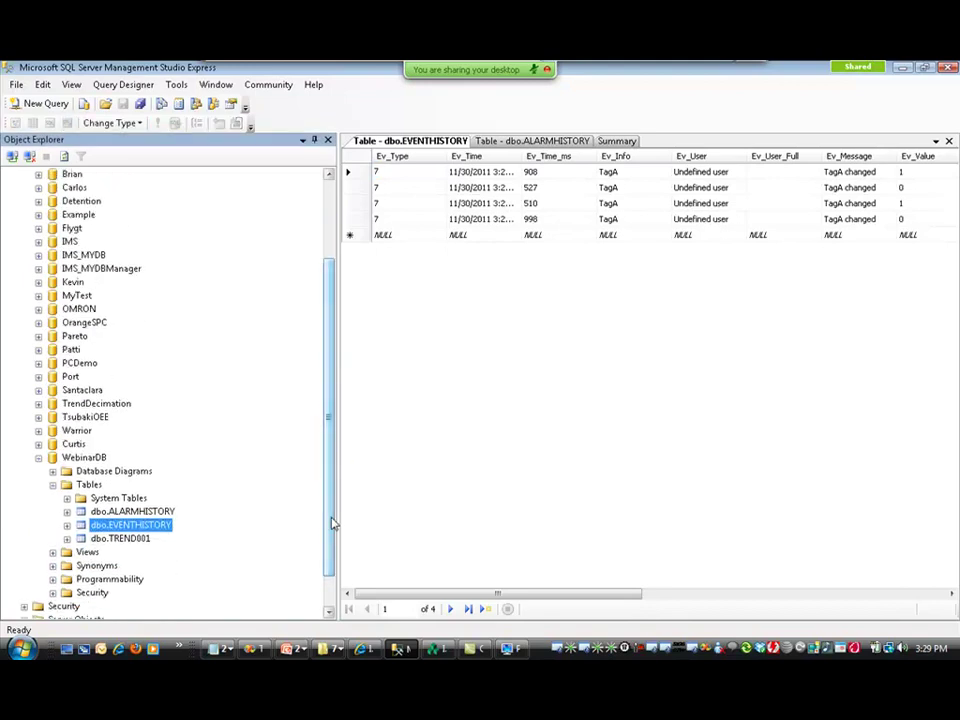
right_click(113, 540)
left_click(165, 409)
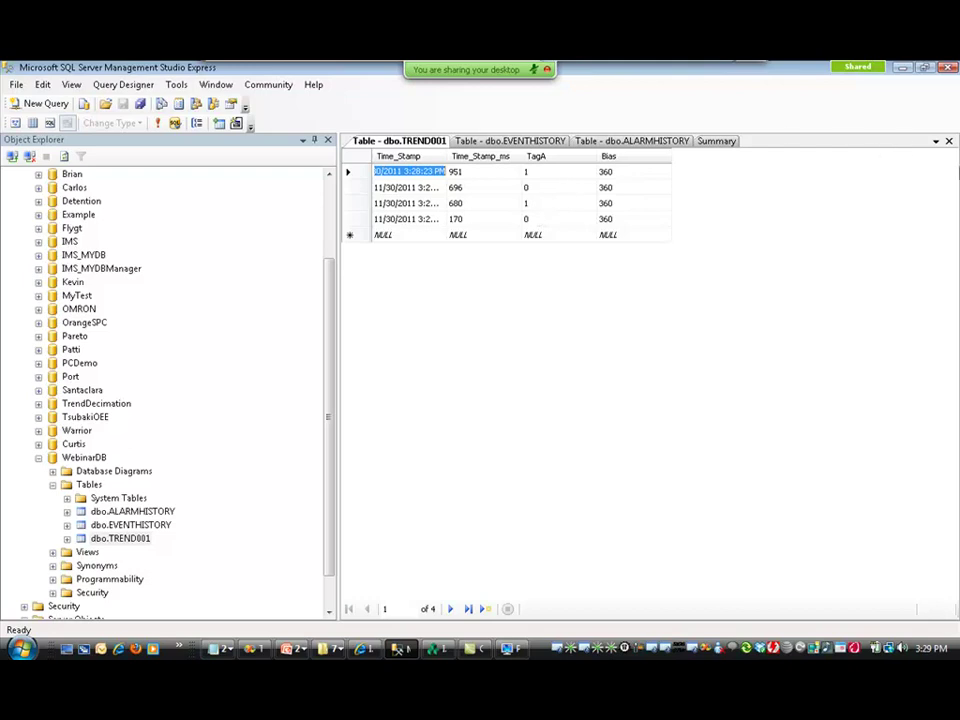
left_click(949, 142)
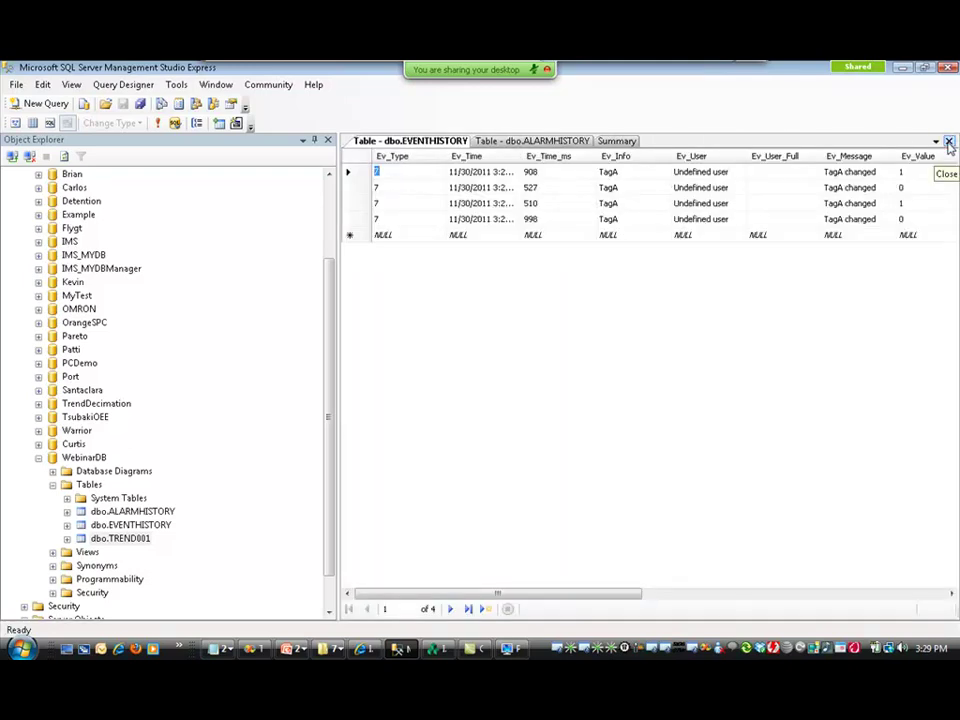
left_click(949, 142)
left_click(948, 143)
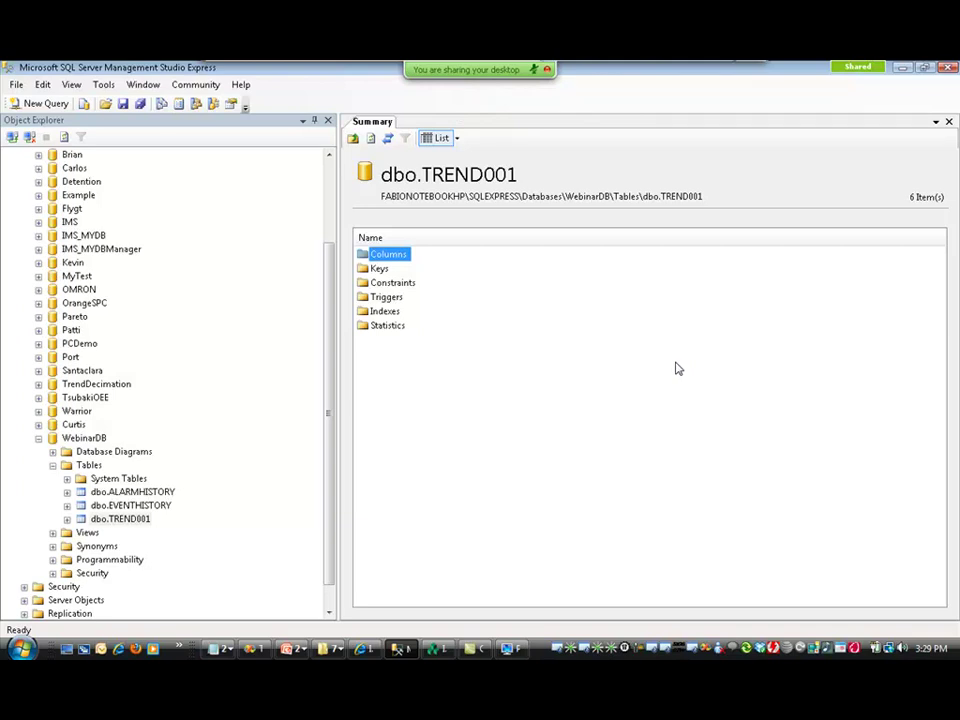
Step: Switch back to InduSoft Web Studio, stop the project, and review the default database's Secondary configuration without changing it
key("alt+Tab")
key("alt+Tab")
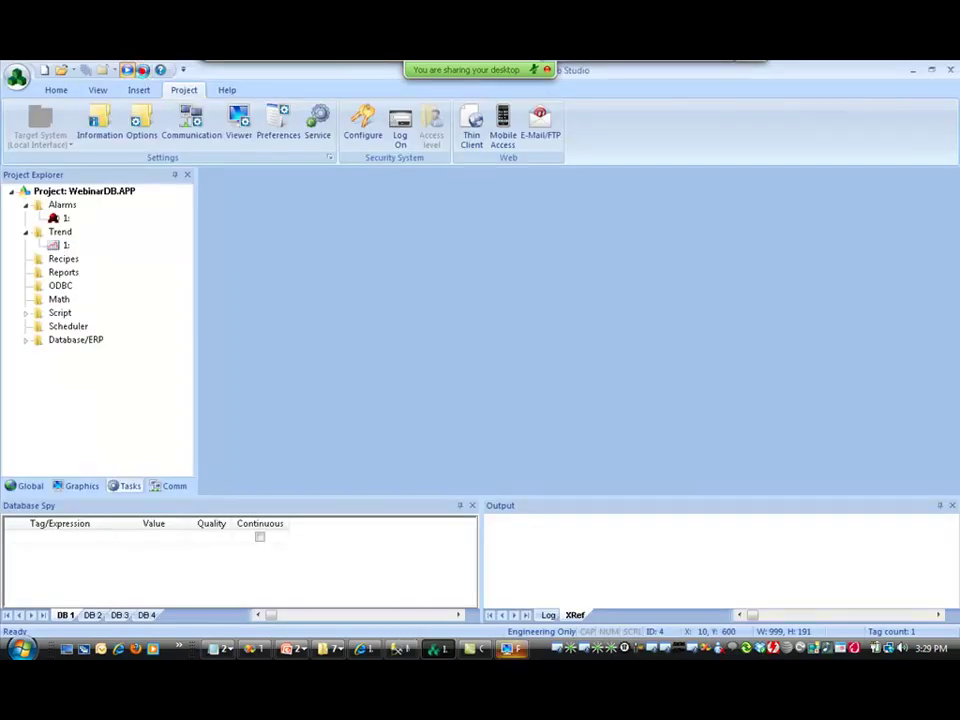
left_click(143, 128)
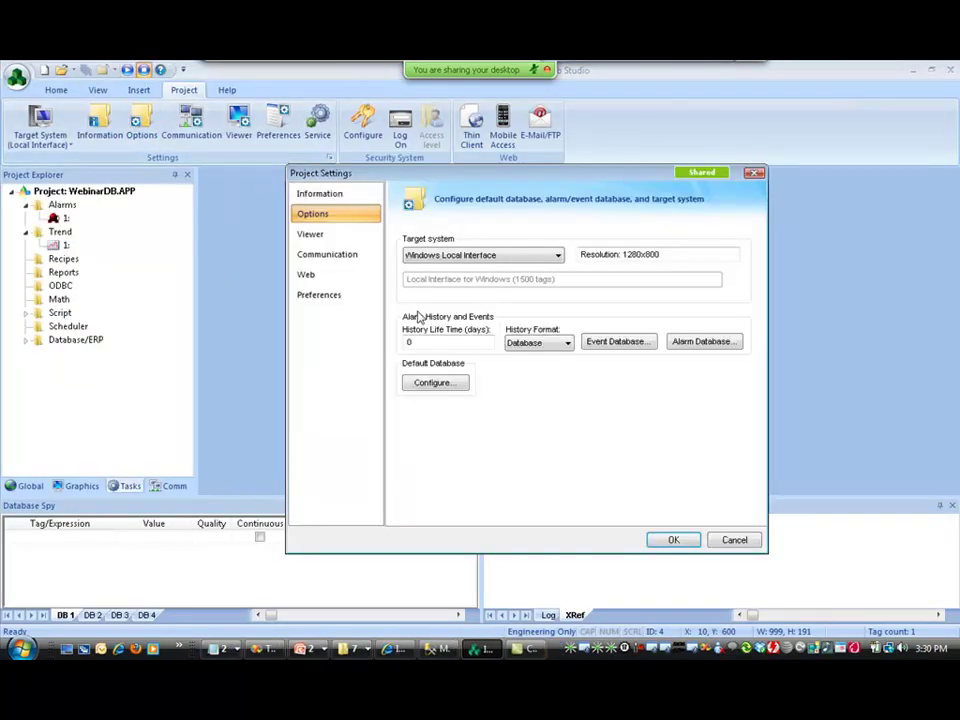
left_click(445, 388)
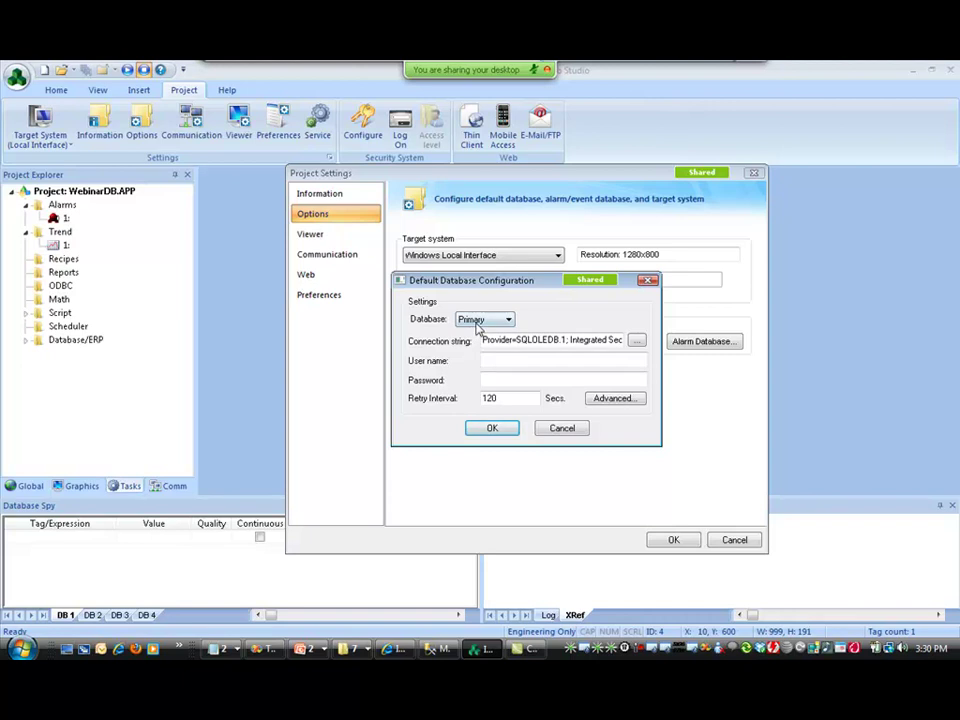
left_click(475, 322)
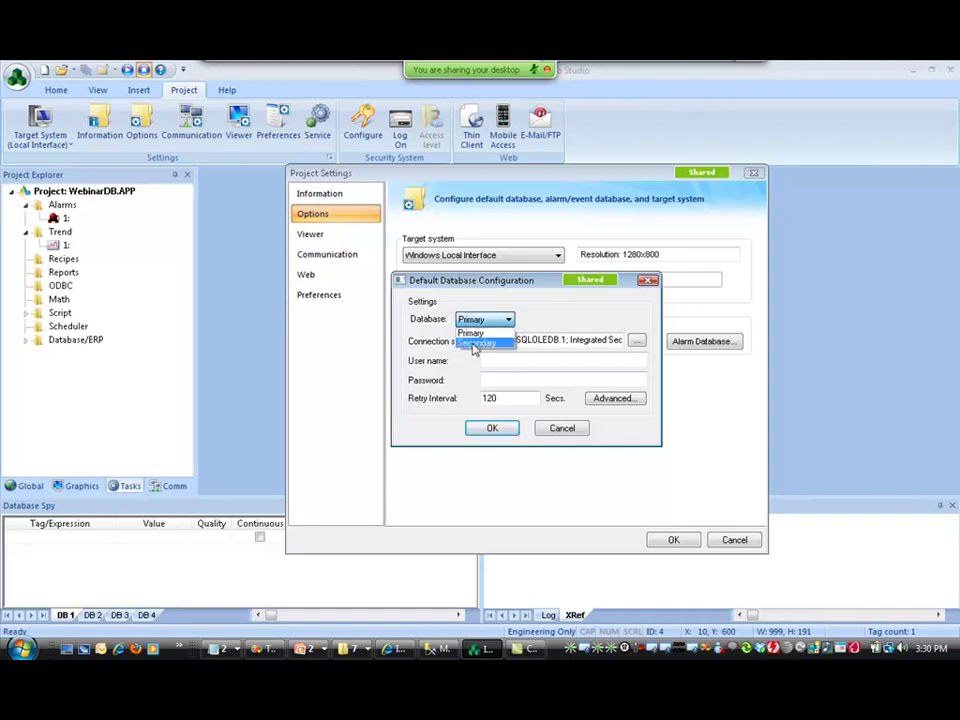
left_click(472, 342)
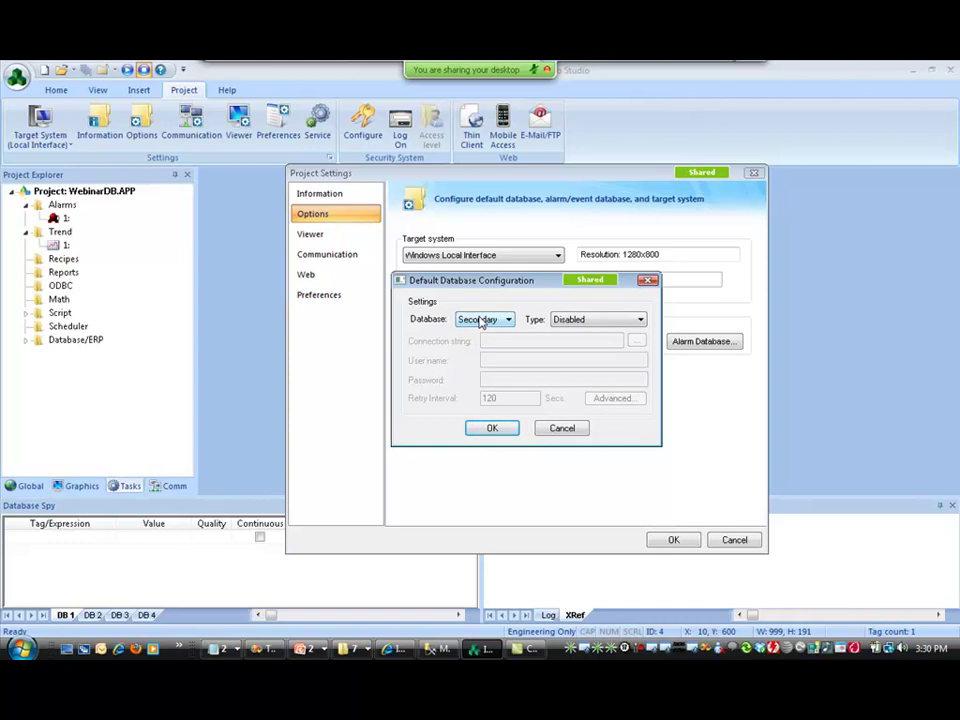
left_click(562, 428)
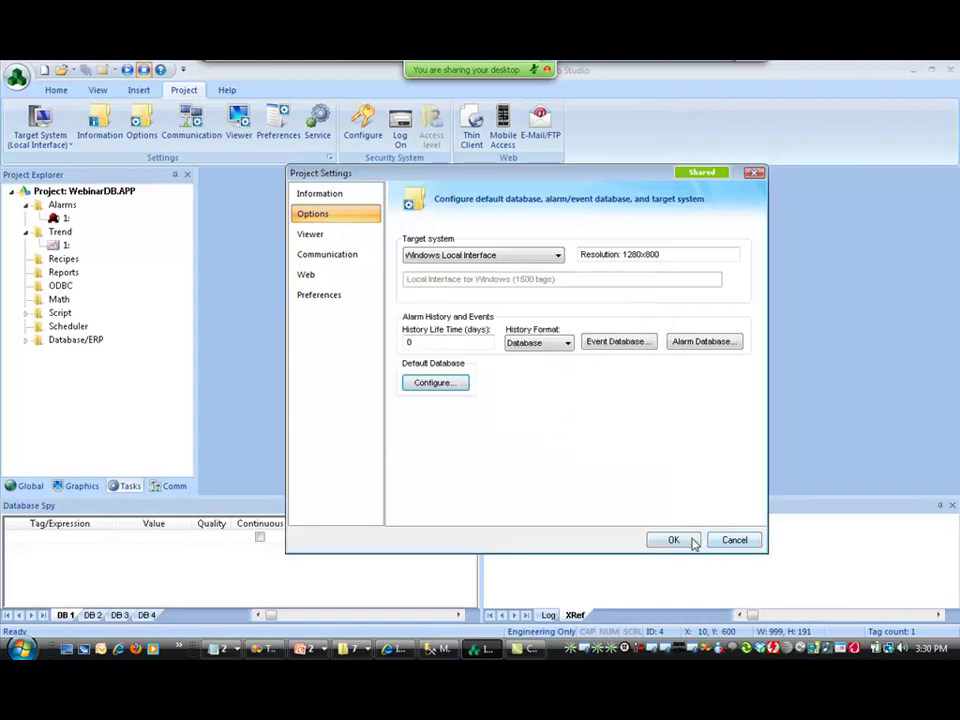
left_click(688, 540)
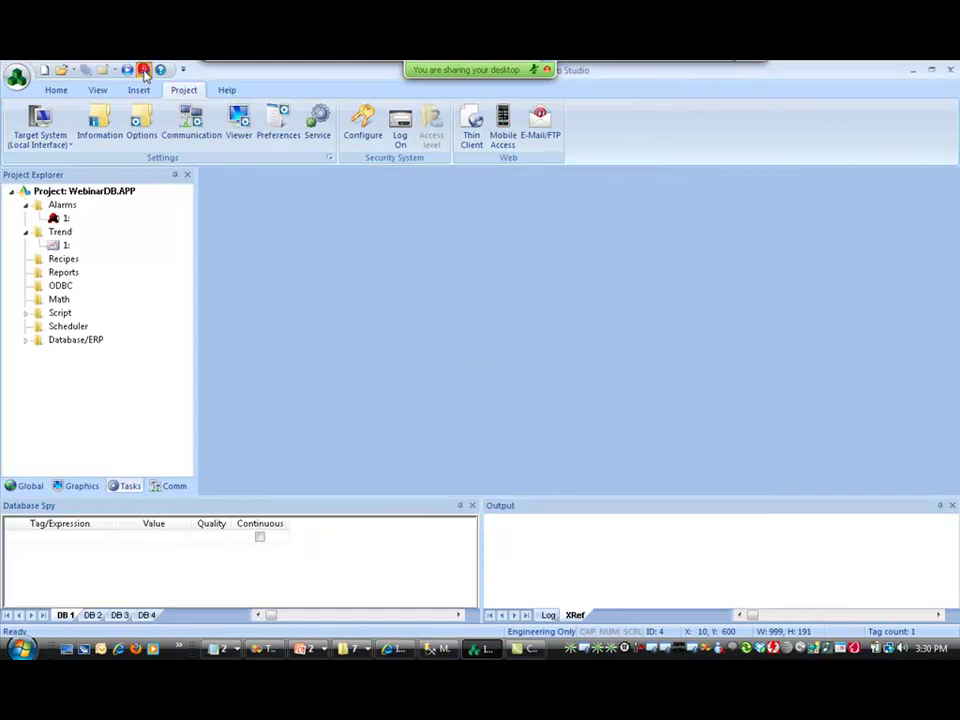
Step: Switch to SQL Server Management Studio and delete the ALARMHISTORY, EVENTHISTORY and TREND001 tables from the WebinarDB database
left_click(437, 649)
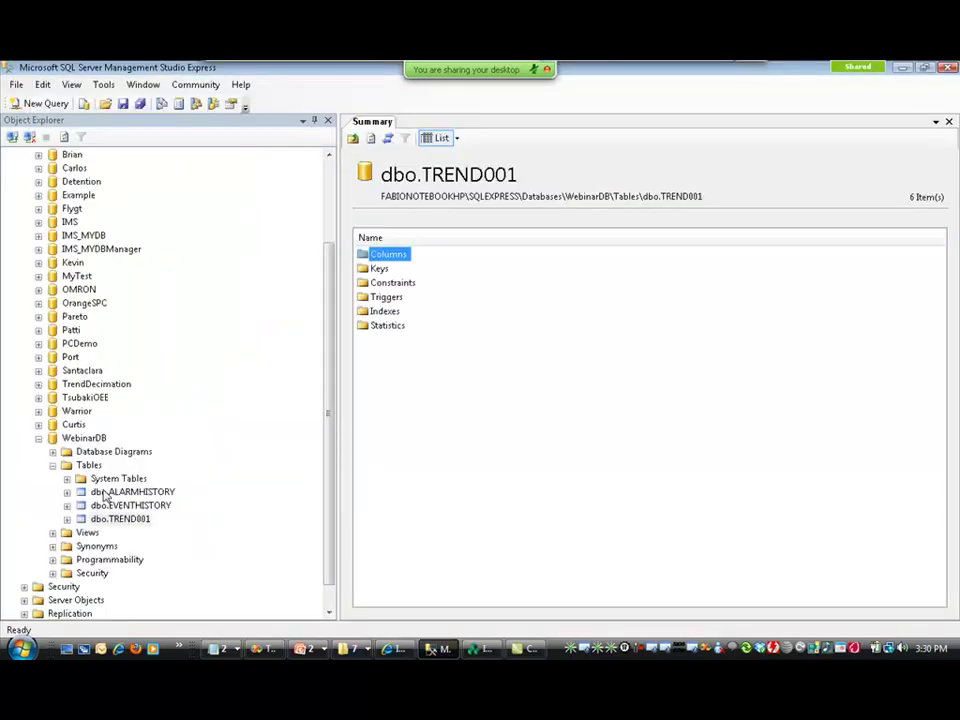
right_click(104, 493)
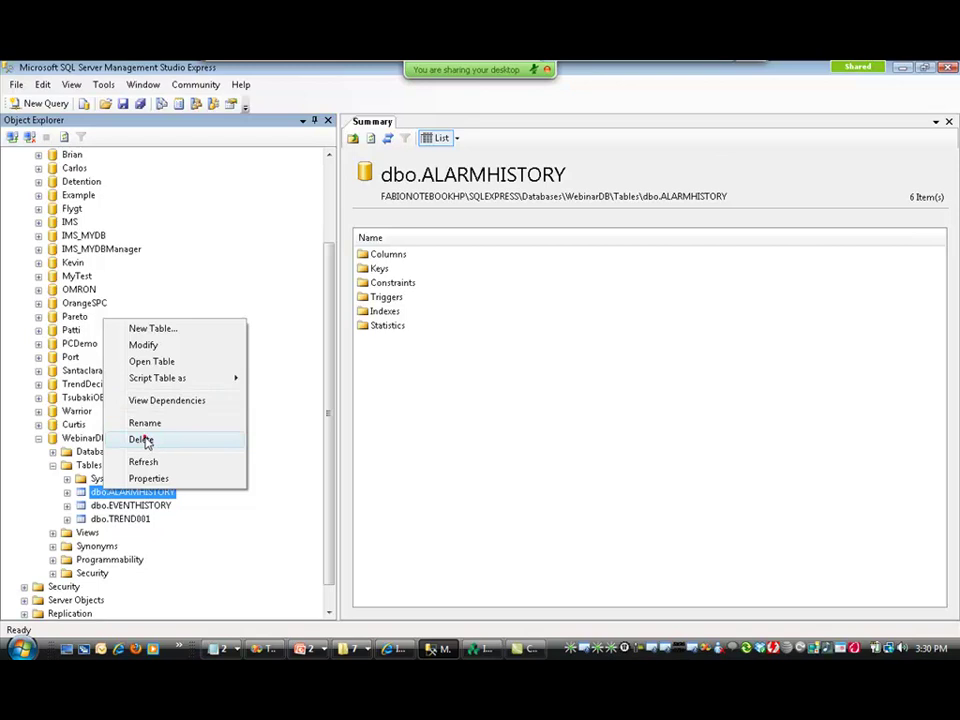
left_click(141, 440)
left_click(570, 568)
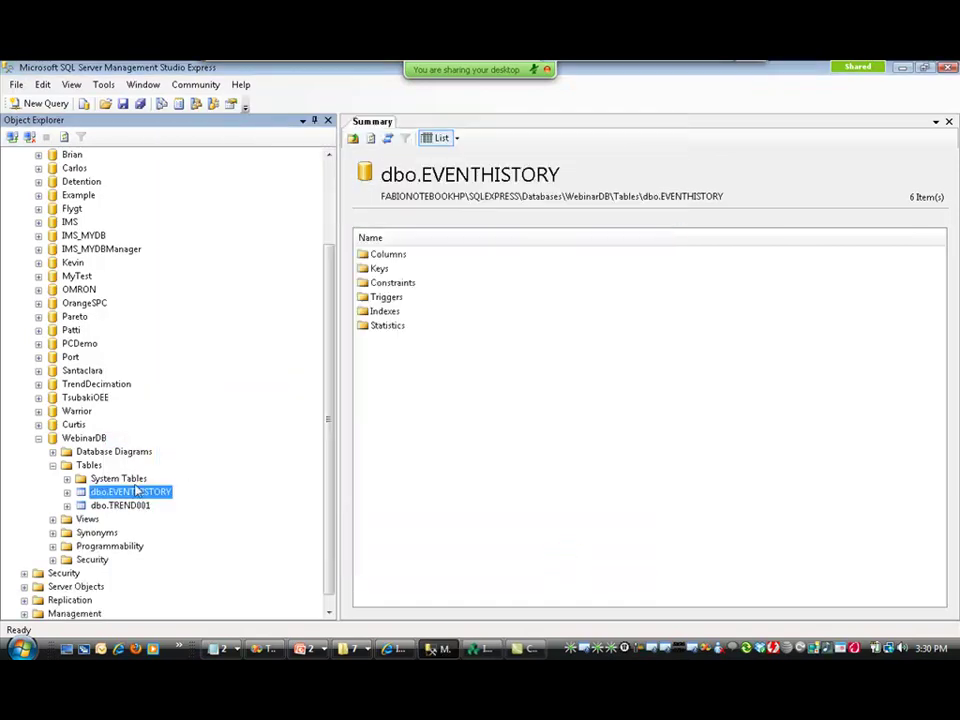
right_click(142, 494)
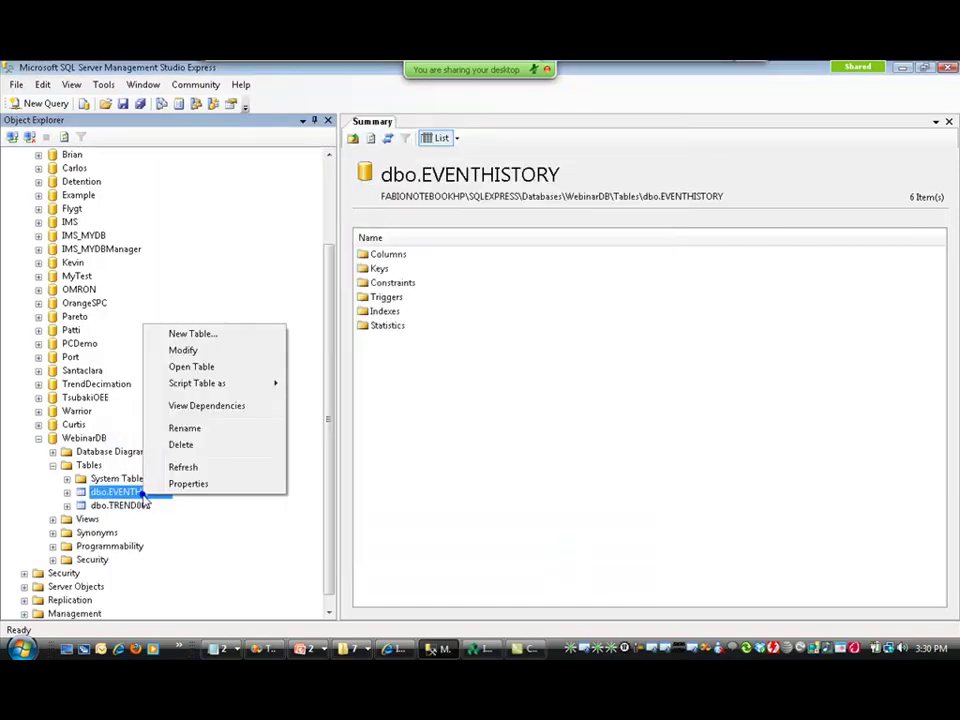
left_click(196, 446)
left_click(561, 569)
right_click(121, 491)
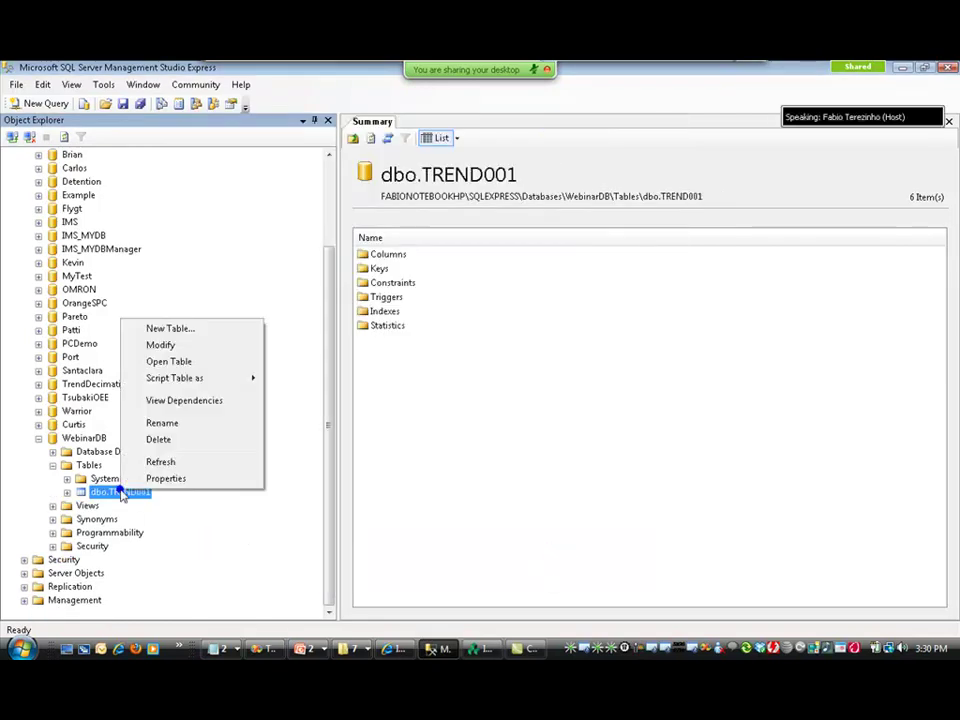
left_click(168, 442)
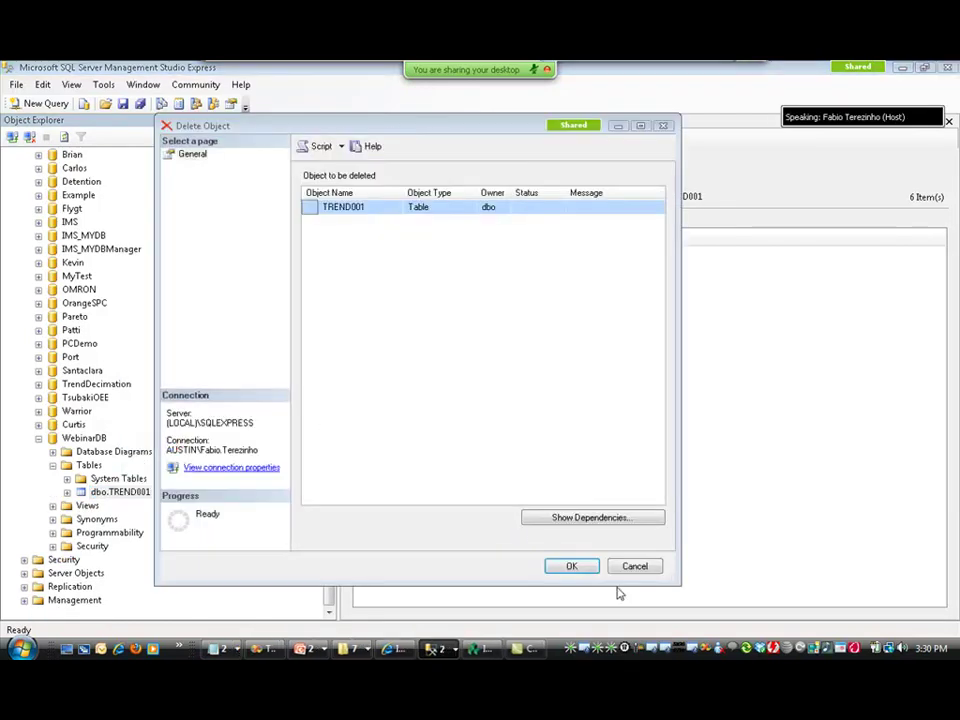
left_click(585, 572)
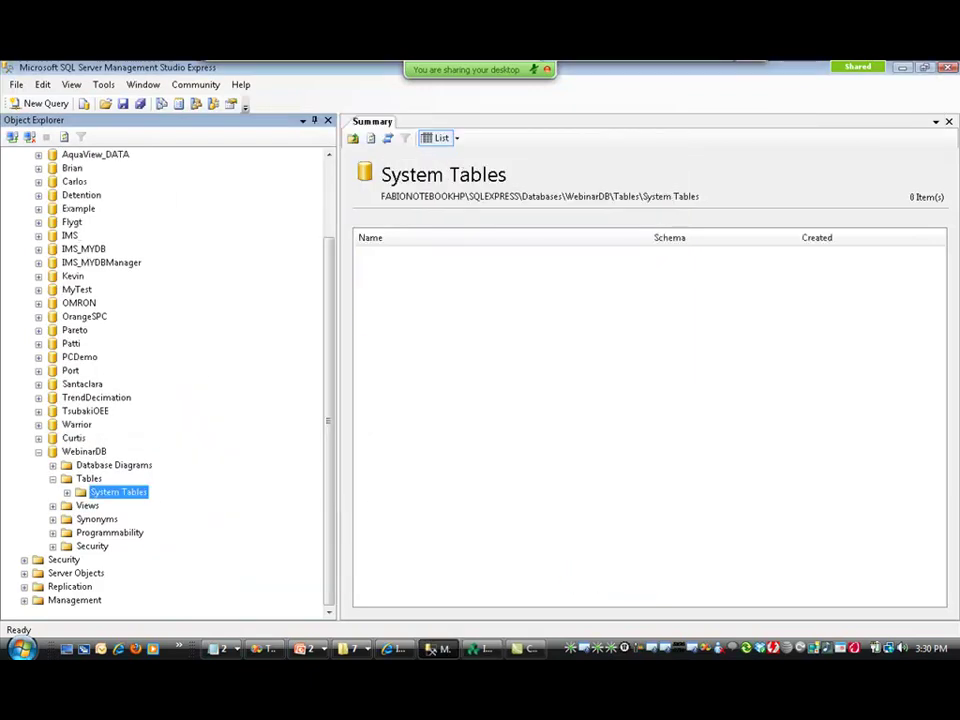
Step: Launch Microsoft Access by searching for msaccess
left_click(22, 647)
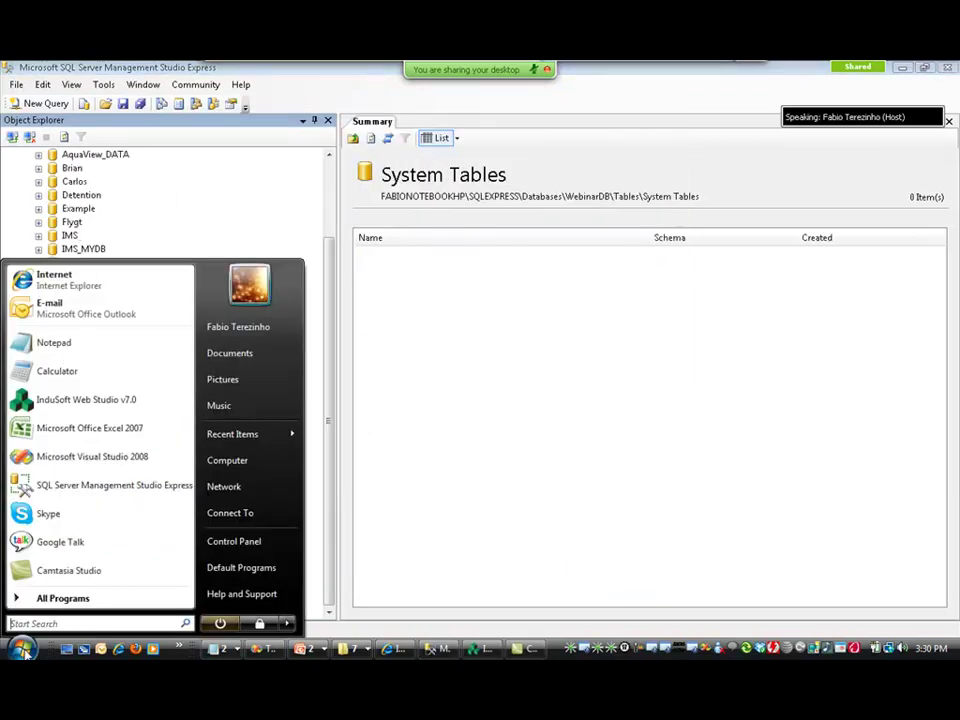
type("msacess")
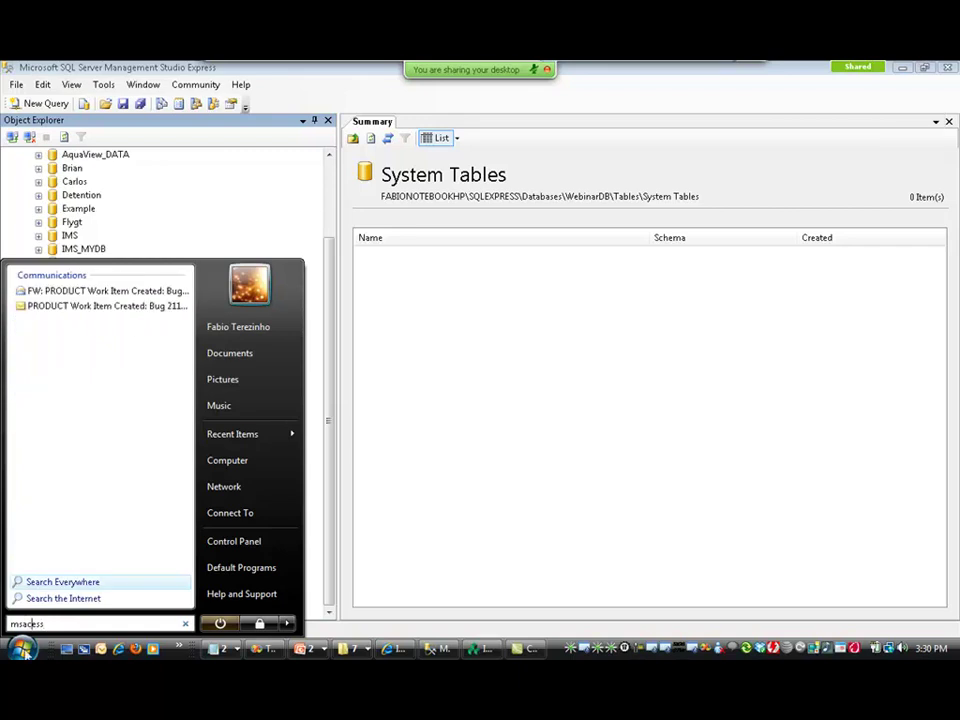
type("c")
key("Return")
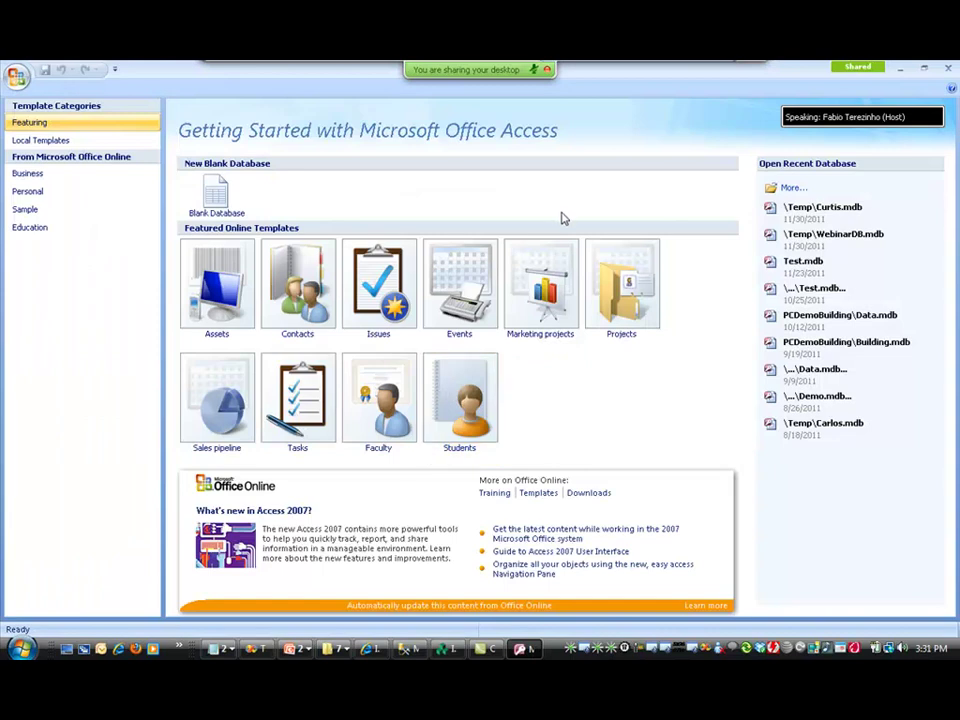
Step: Start a new blank Access database, name its file c:\temp\WebinarDB.mdb, and copy that full path
left_click(16, 77)
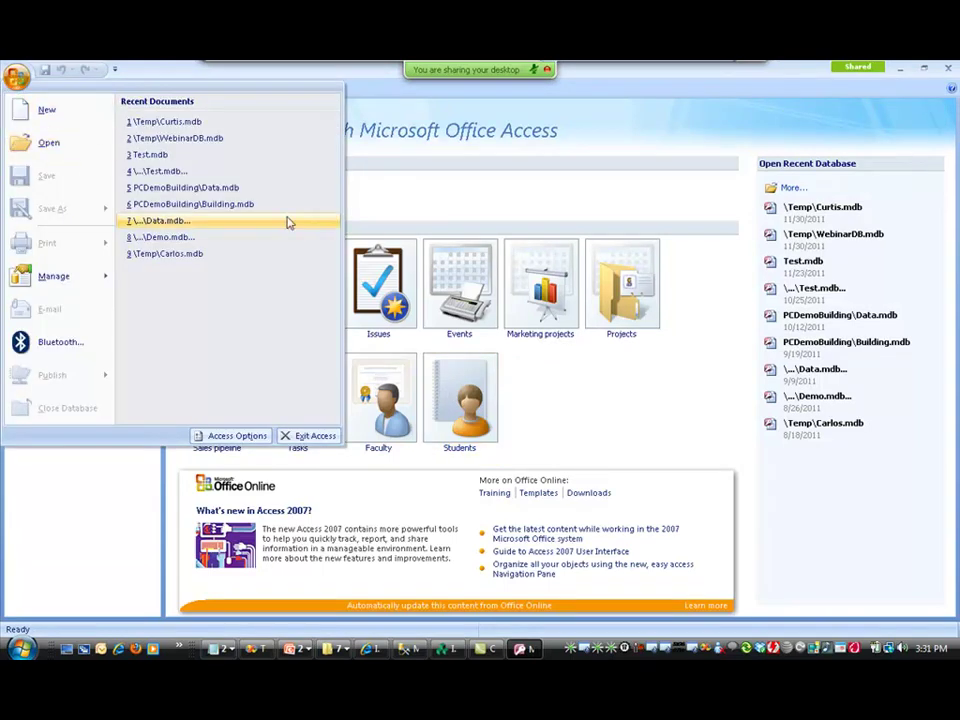
left_click(86, 111)
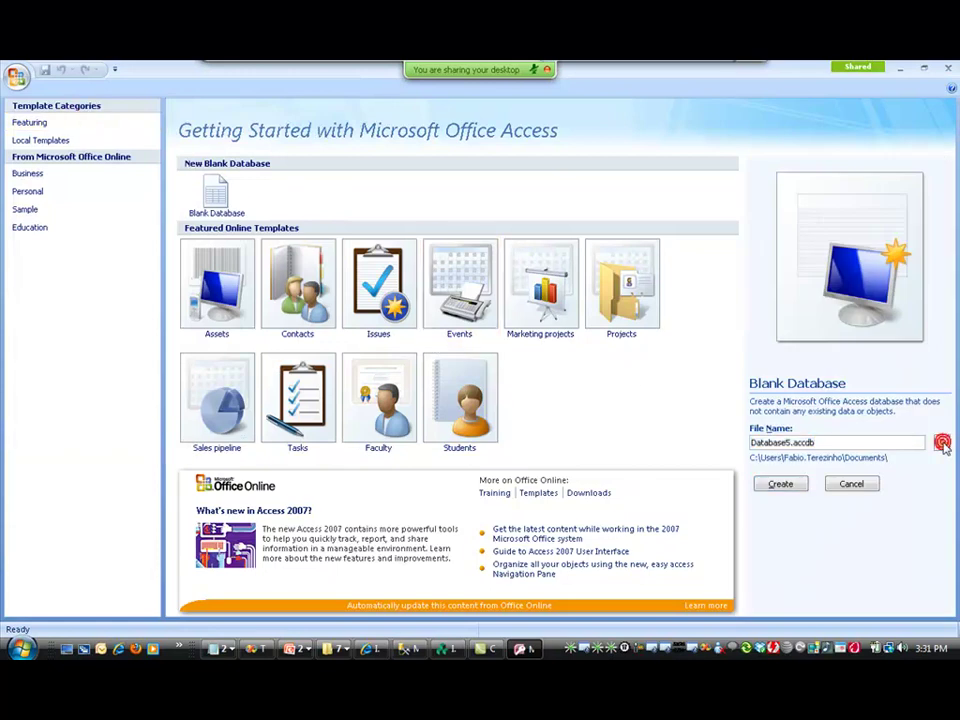
left_click(941, 443)
type("c:\\te")
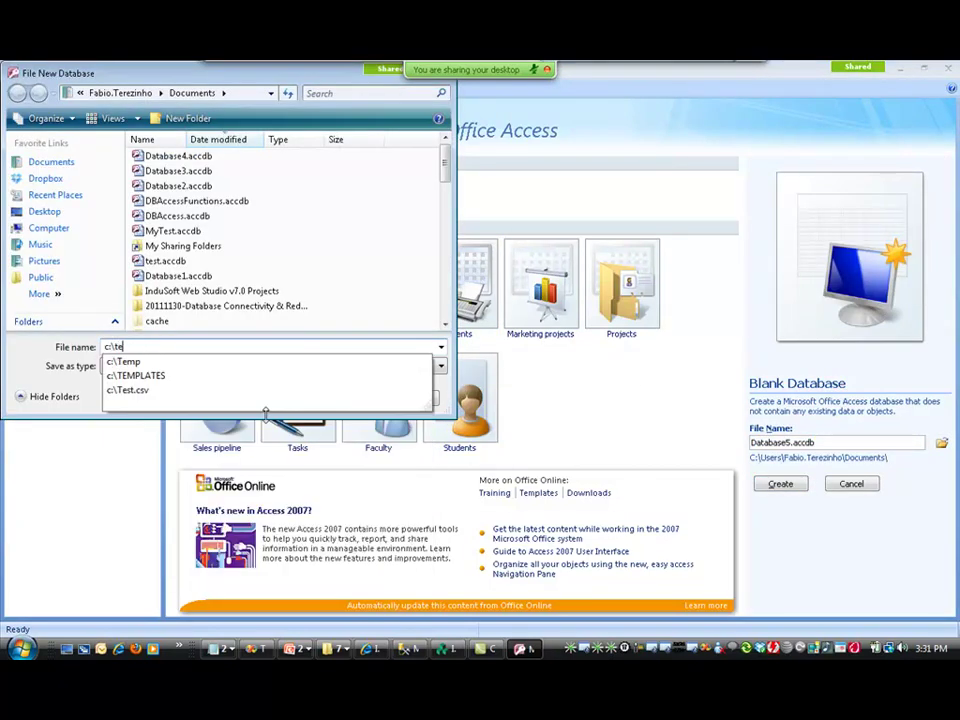
type("mp\\Webinar")
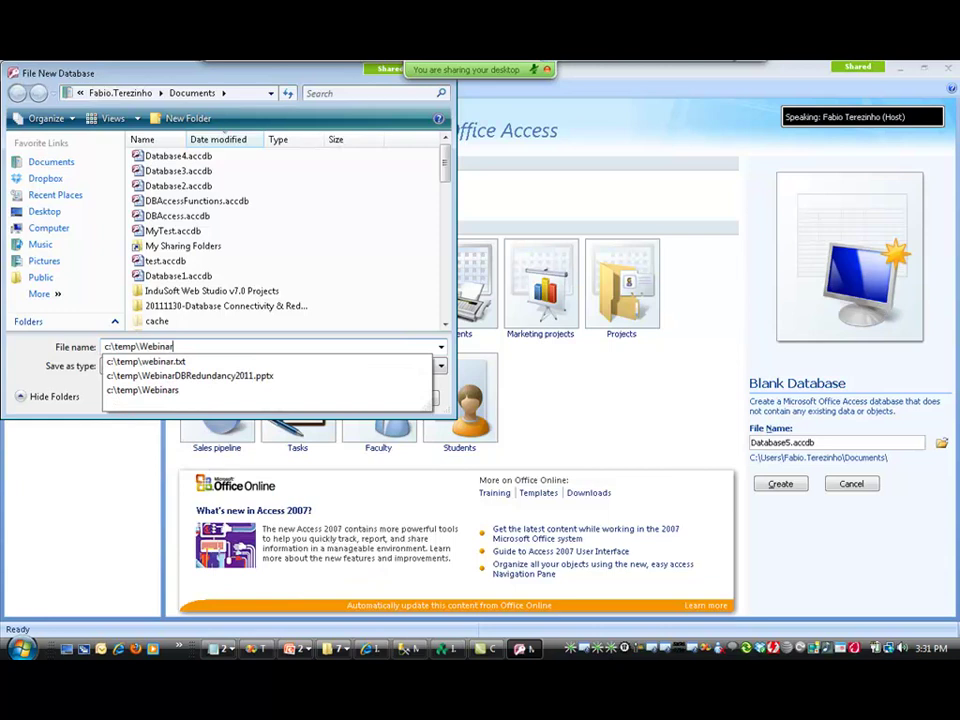
type("DB.mdbg")
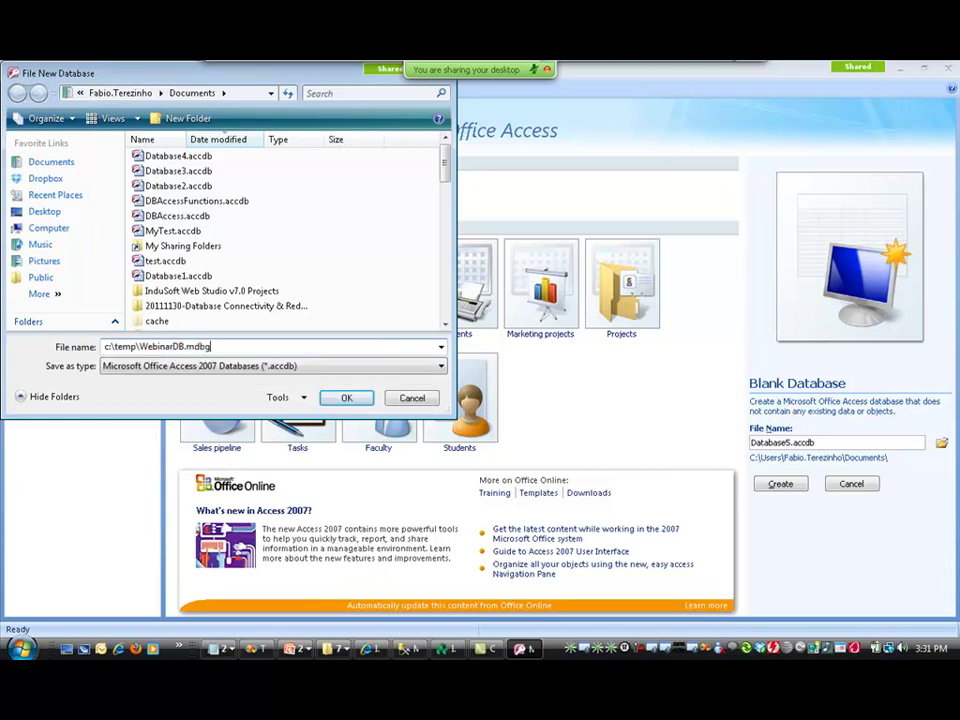
key("ctrl+a")
key("ctrl+c")
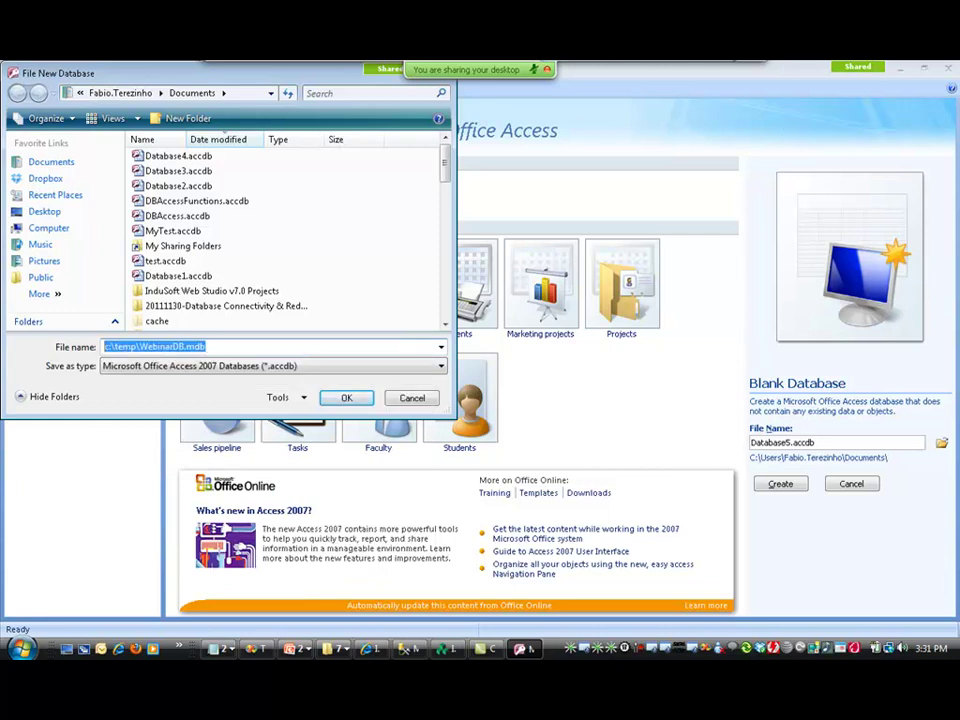
Step: Choose the Access 2002-2003 (.mdb) file format, create the database, and close Access
key("Tab")
left_click(270, 368)
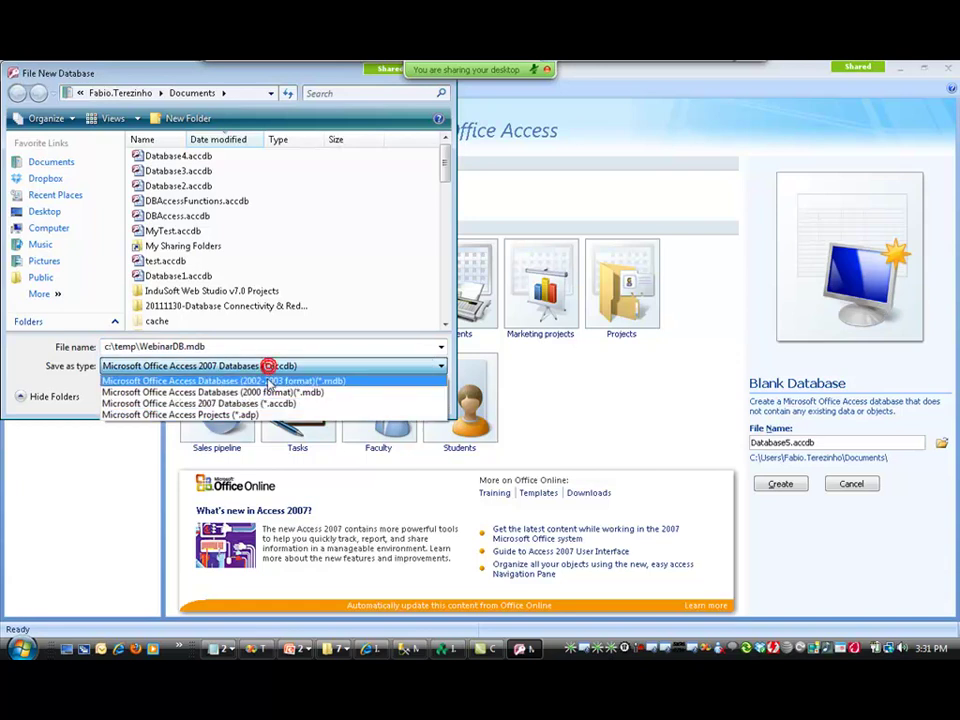
left_click(268, 400)
left_click(345, 398)
left_click(782, 486)
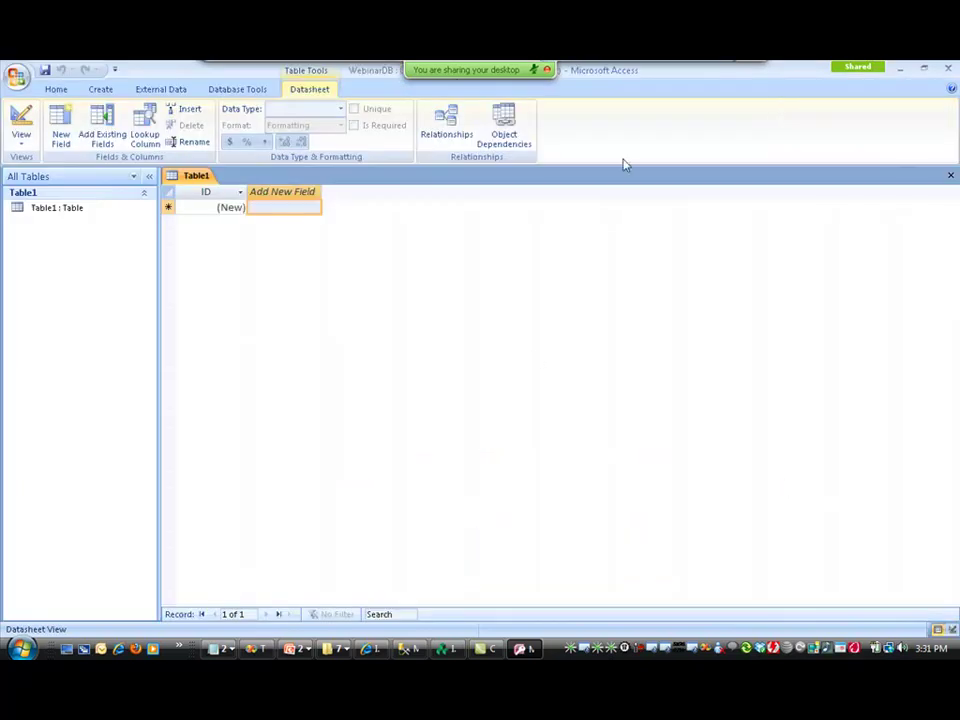
left_click(949, 73)
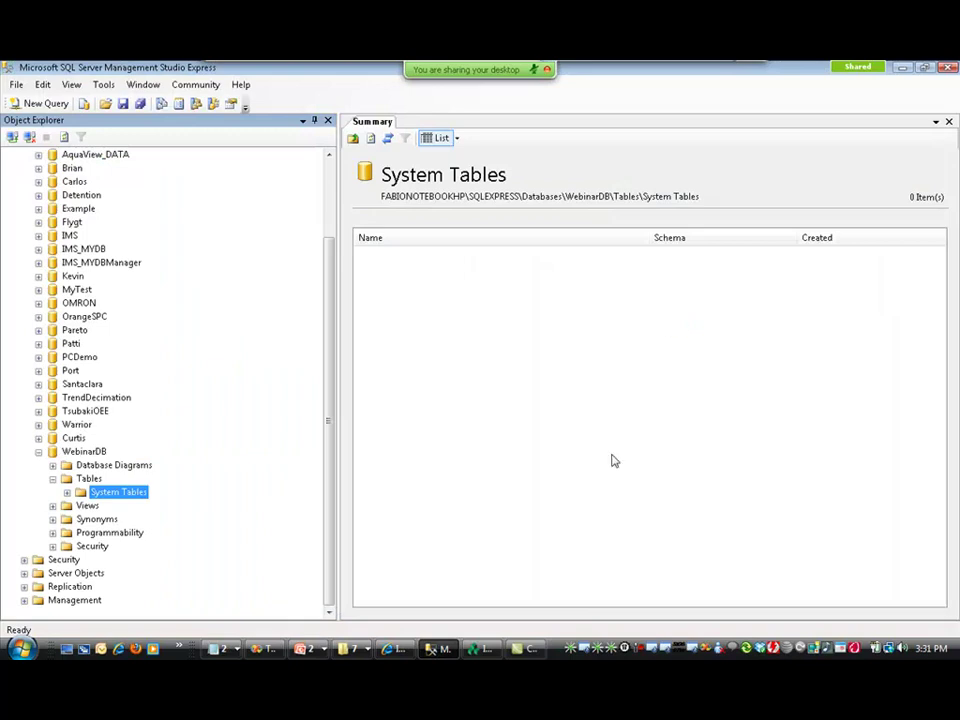
Step: Switch to InduSoft Web Studio and set the project's default Secondary database type to Redundant
middle_click(613, 485)
key("Return")
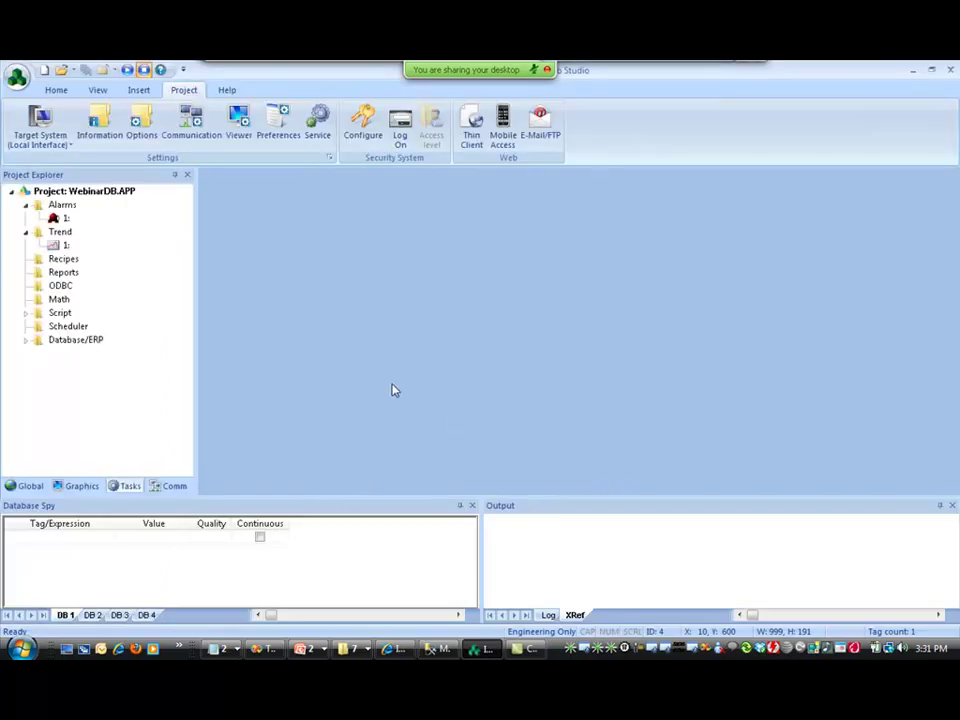
left_click(142, 128)
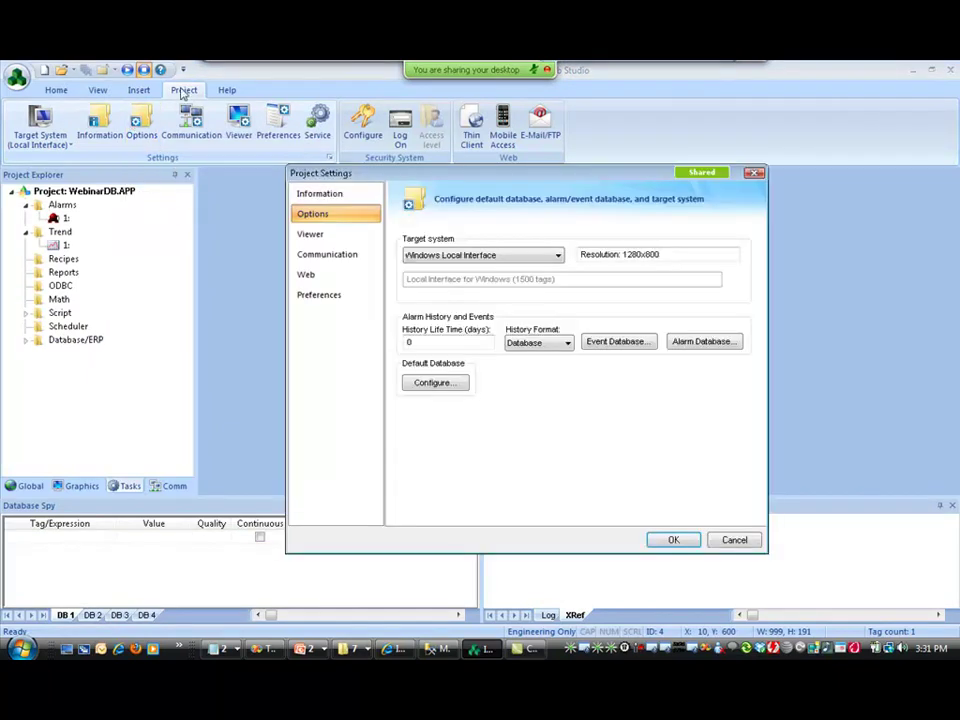
left_click(434, 383)
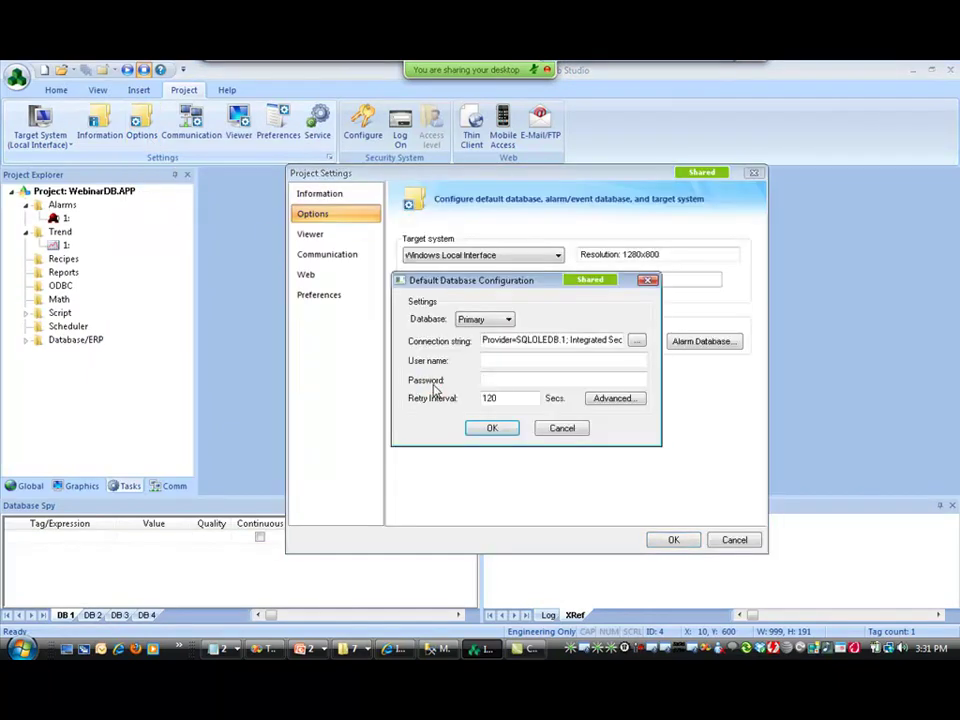
left_click(478, 318)
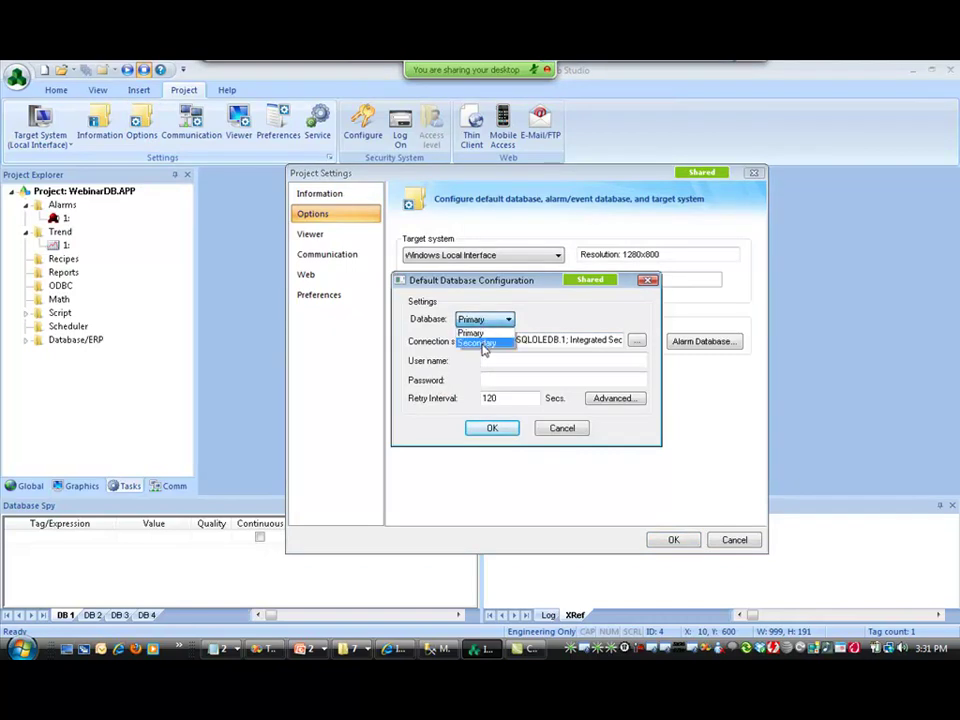
left_click(481, 343)
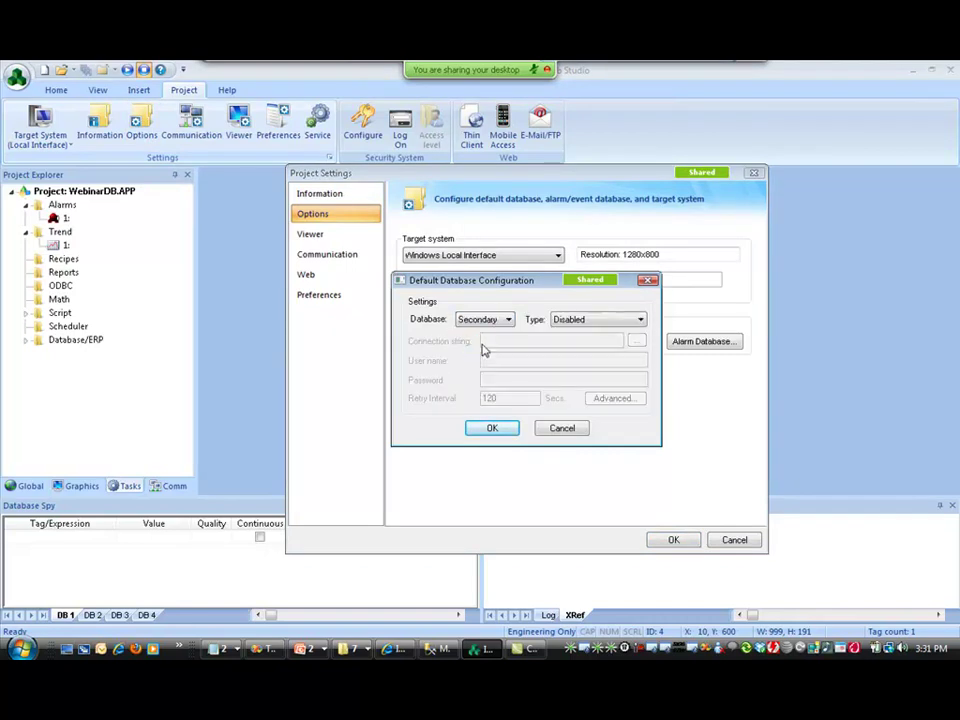
left_click(602, 320)
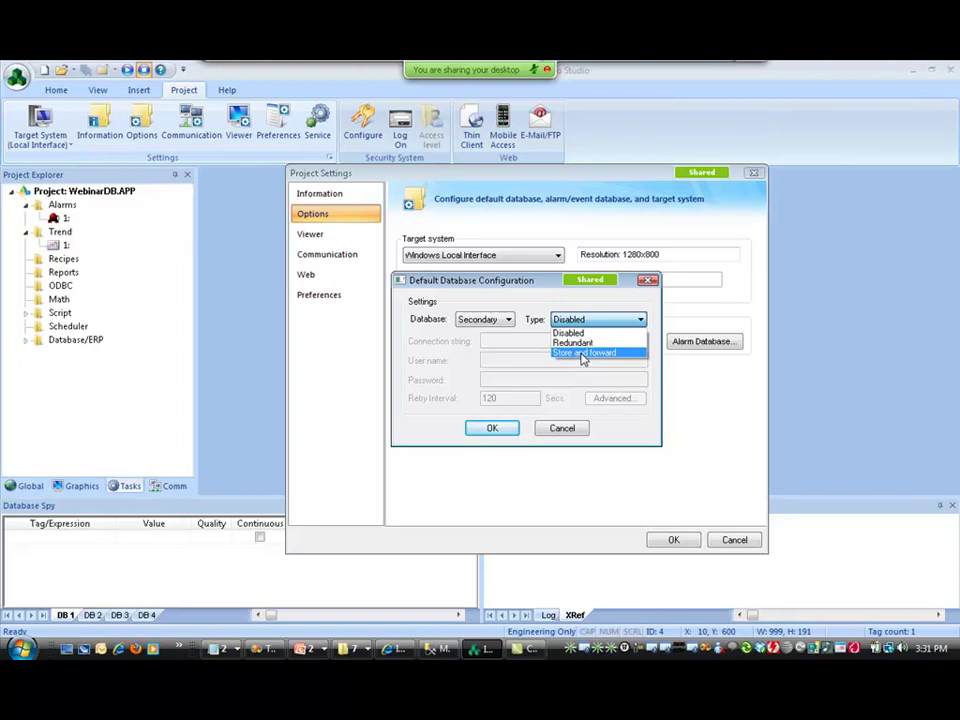
left_click(580, 343)
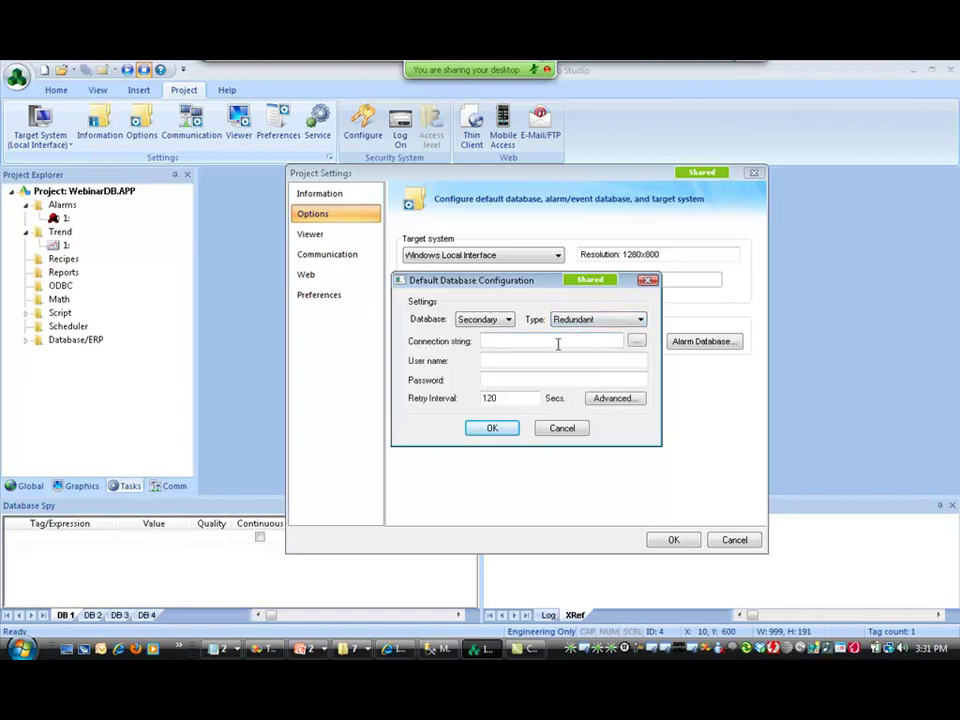
Step: Connect the Secondary database through Microsoft Jet 4.0 OLE DB Provider to c:\temp\WebinarDB.mdb, test the connection, and confirm the configuration
left_click(636, 342)
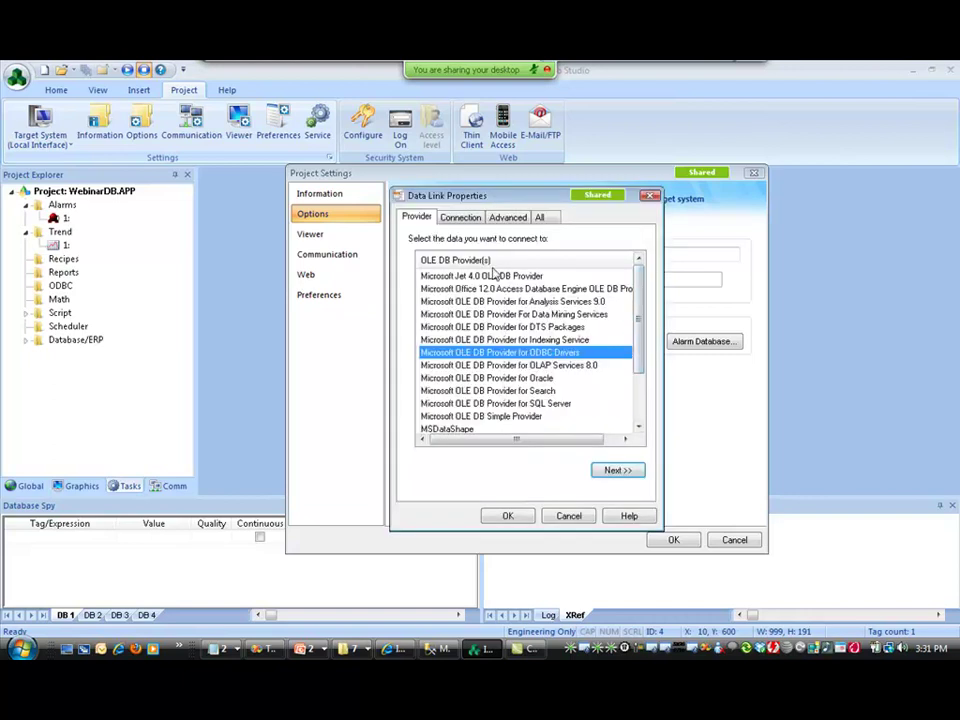
left_click(484, 275)
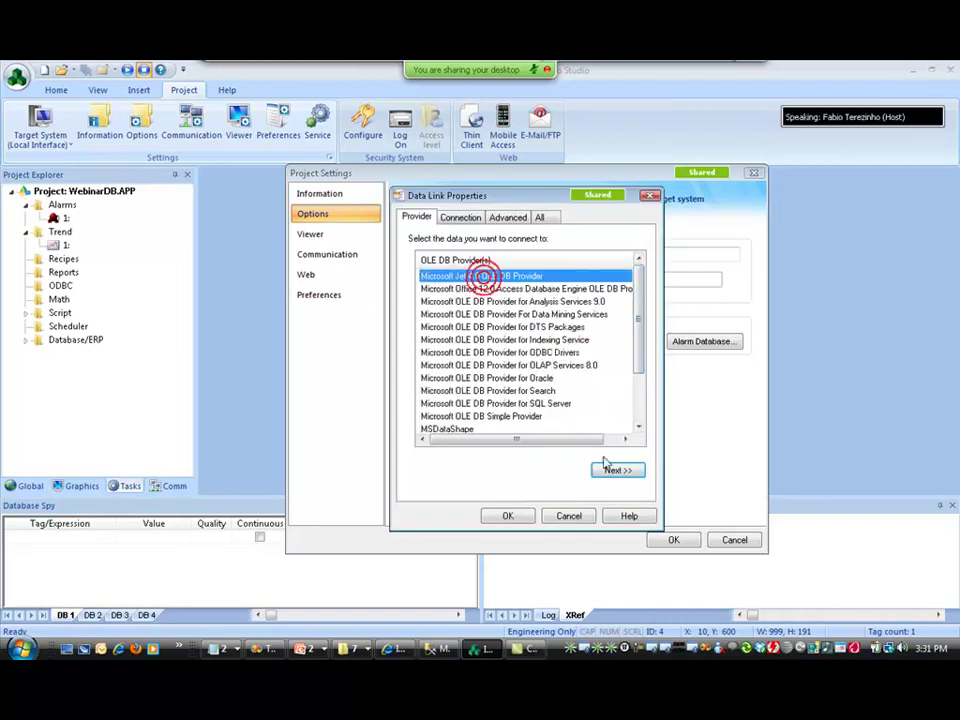
left_click(616, 470)
key("ctrl+v")
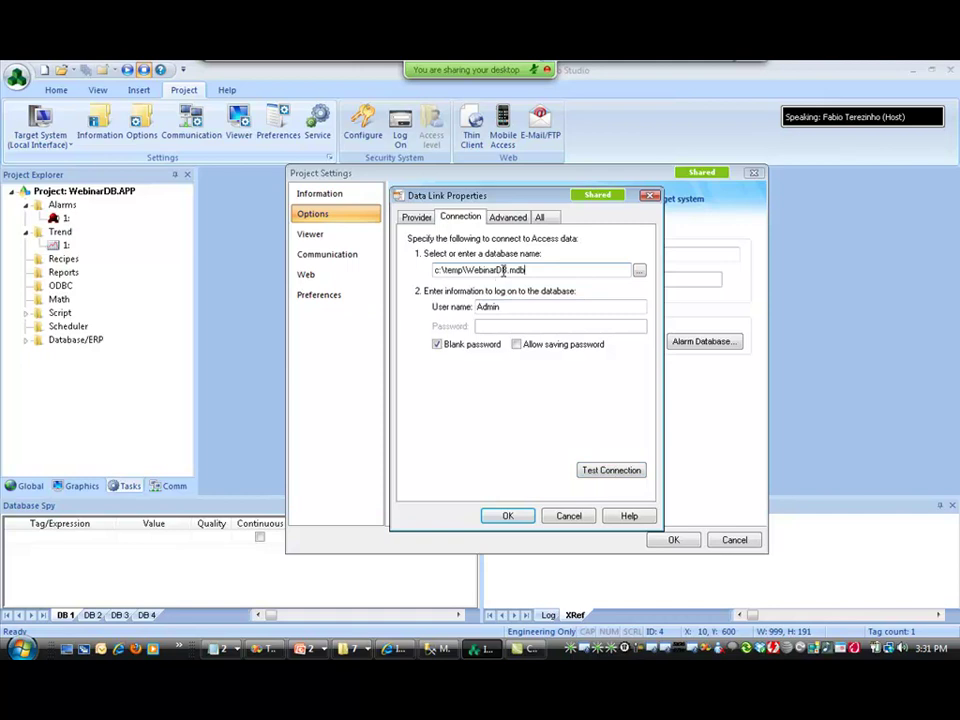
left_click(607, 470)
left_click(536, 403)
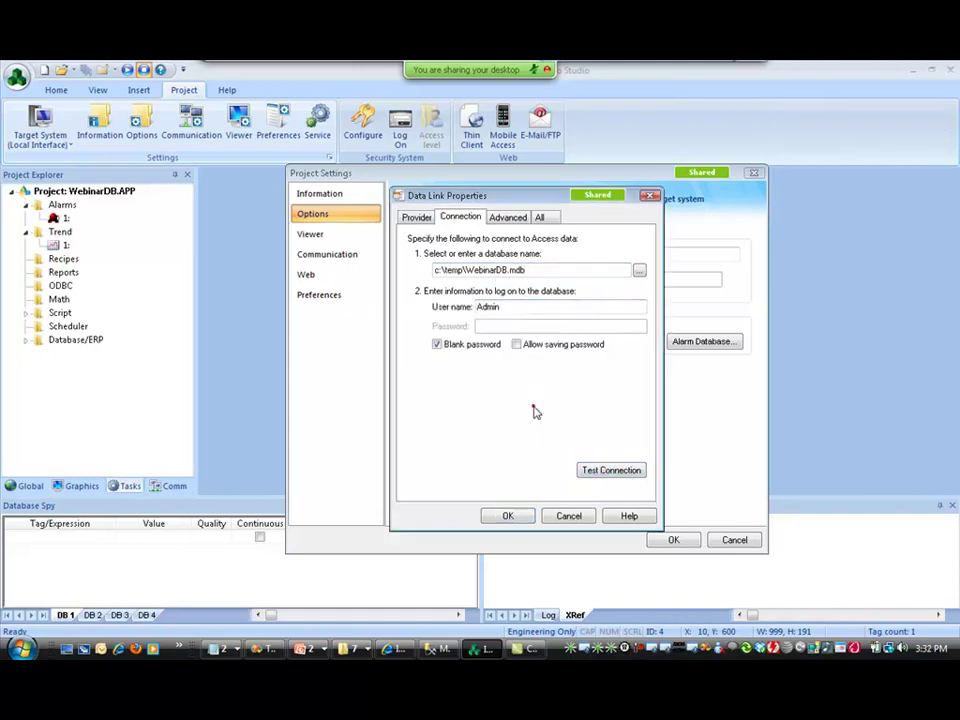
left_click(507, 515)
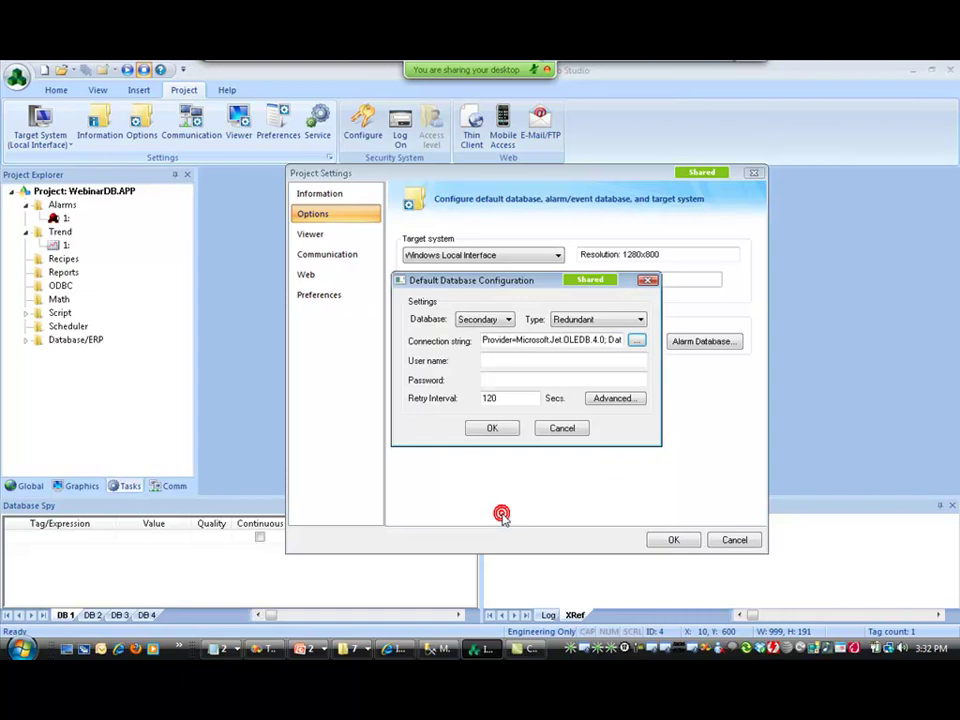
left_click(492, 428)
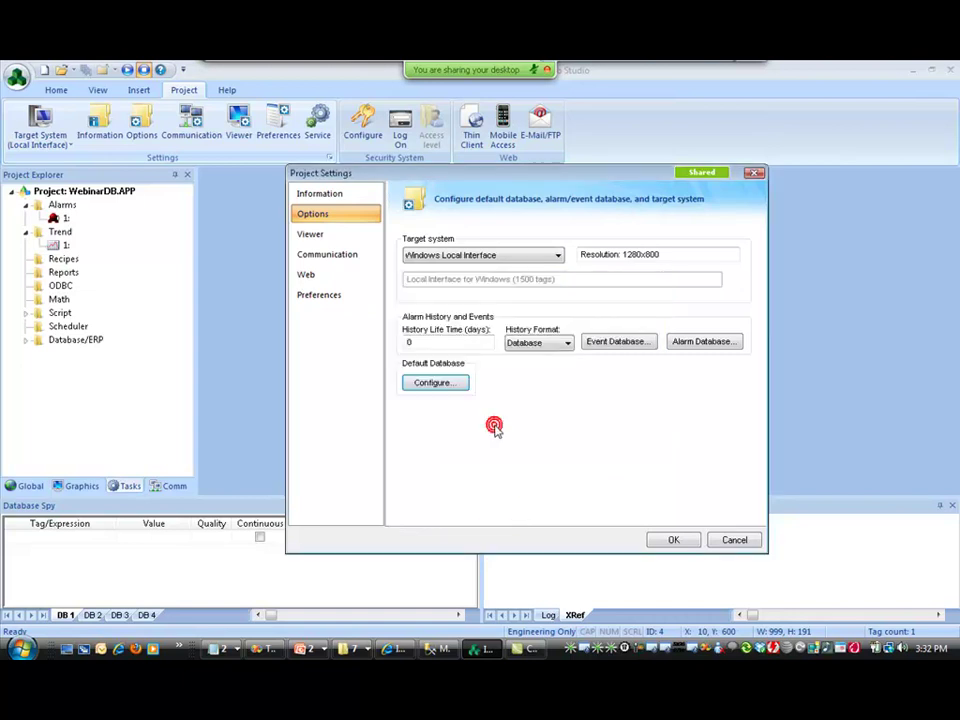
Step: Review the default database's Primary and Secondary connection strings, and save the project settings
left_click(432, 388)
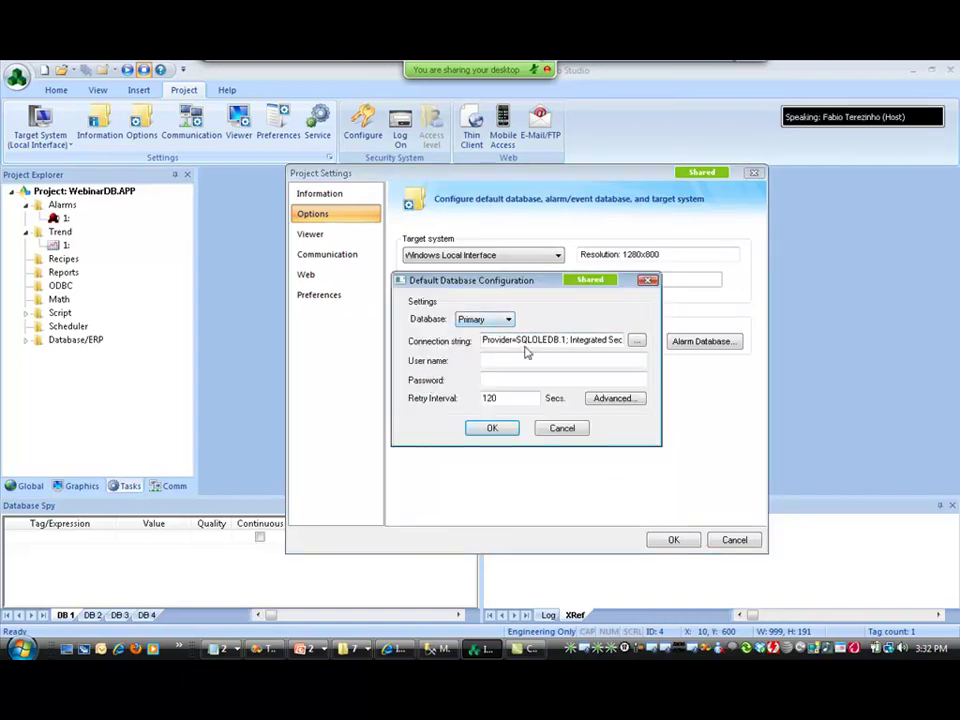
left_click(495, 319)
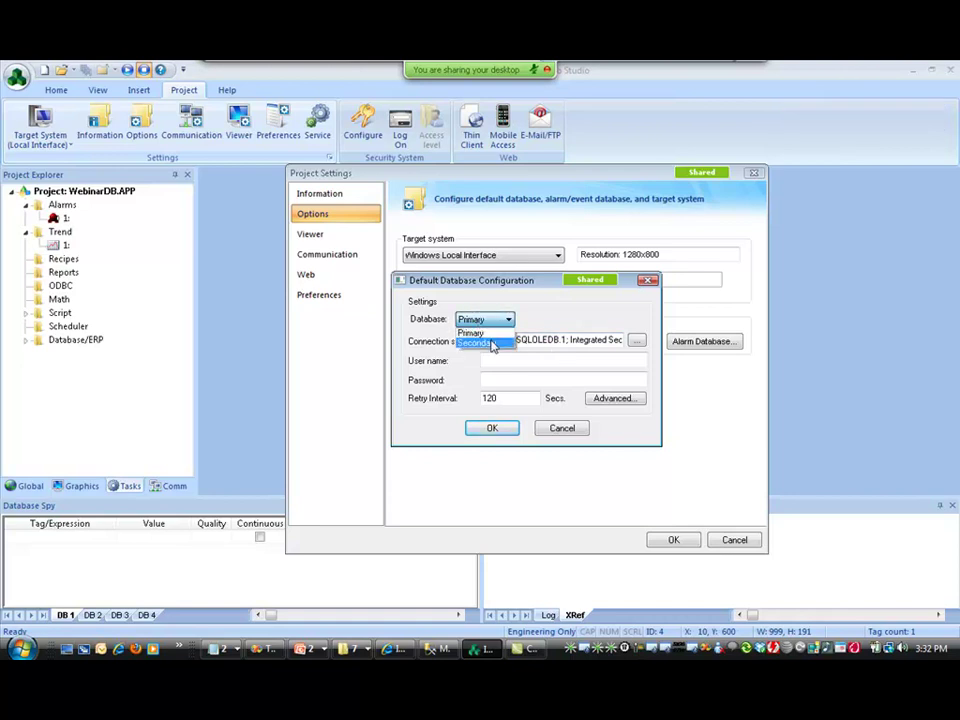
left_click(492, 344)
double_click(598, 340)
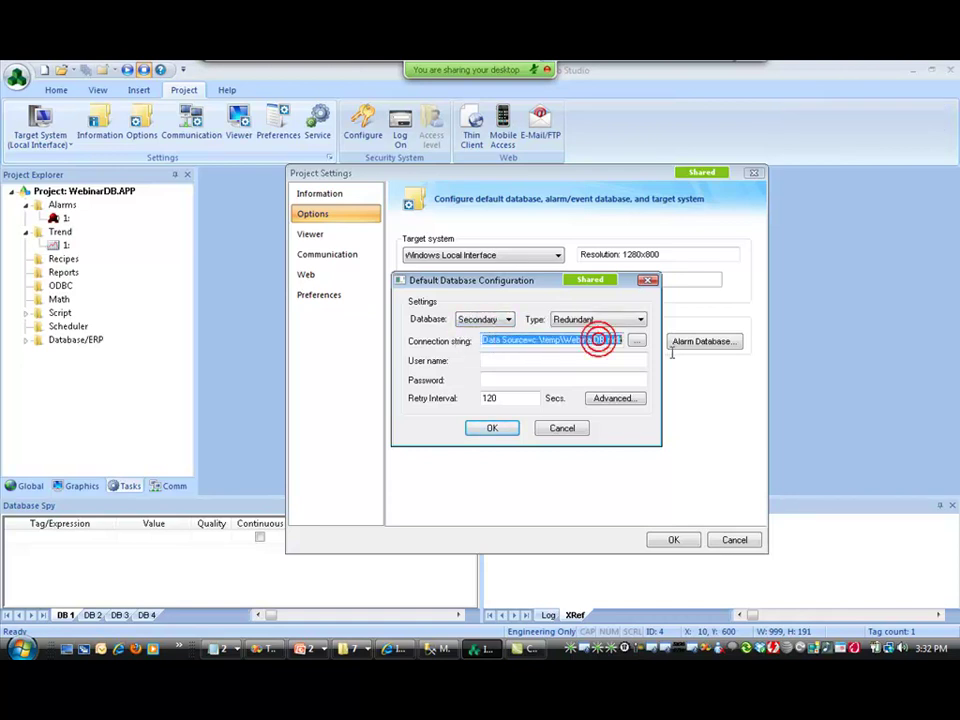
left_click(492, 427)
left_click(672, 540)
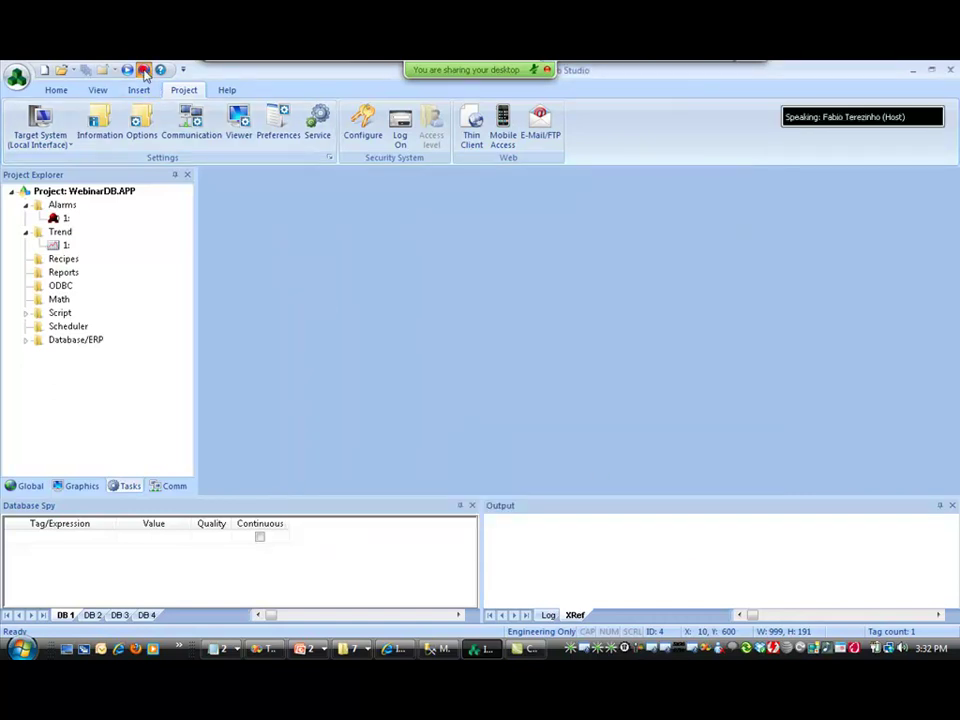
Step: Run the project and toggle tagA on and off twice to generate trend, alarm and event records
left_click(127, 71)
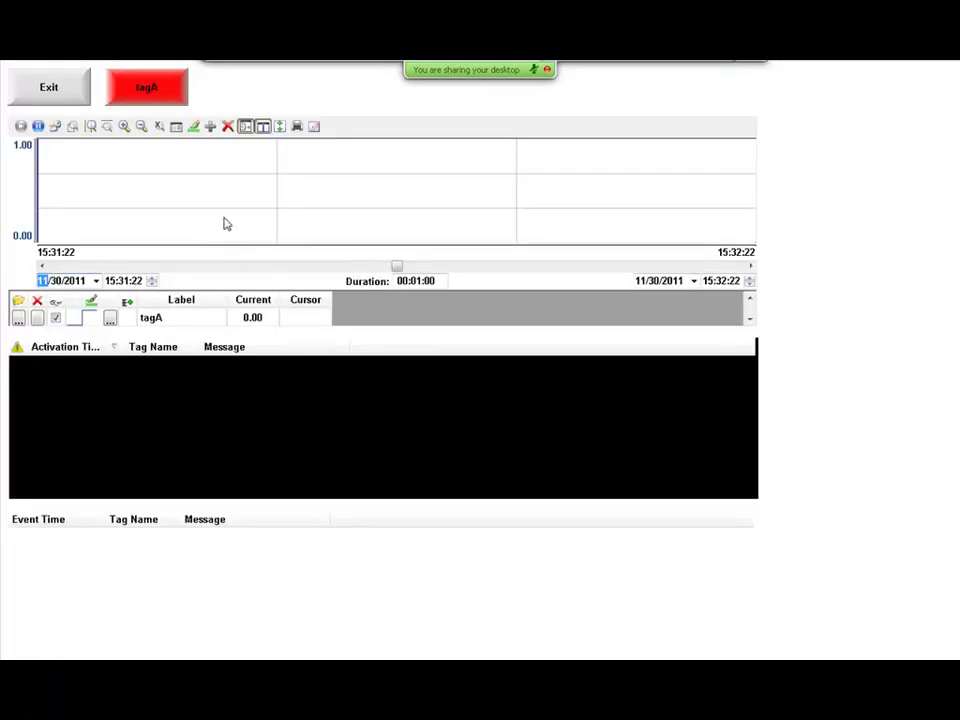
left_click(152, 101)
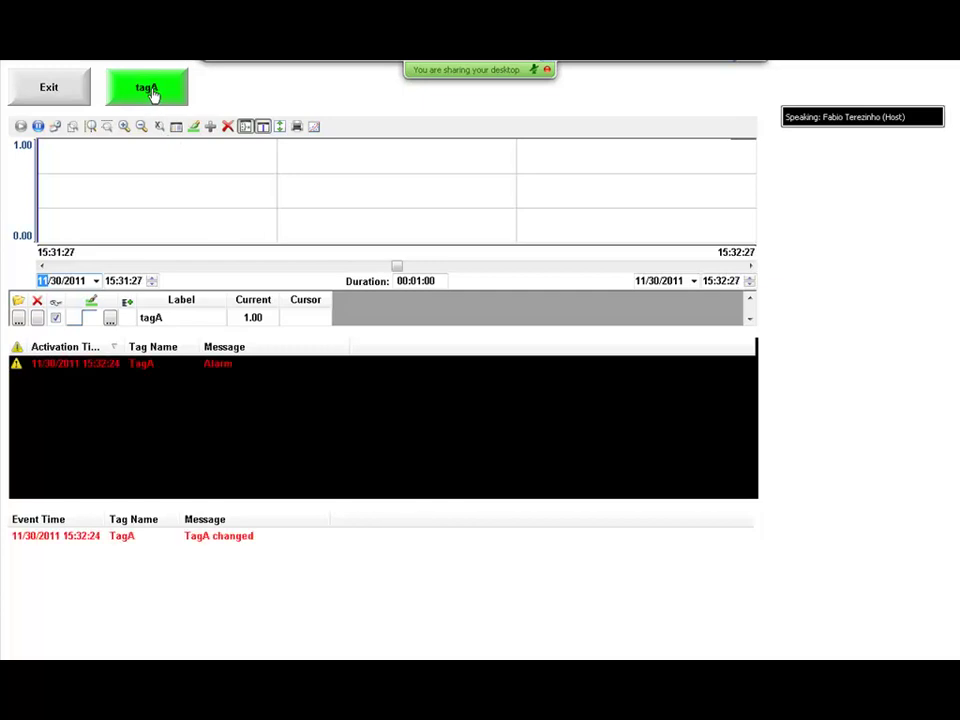
left_click(150, 91)
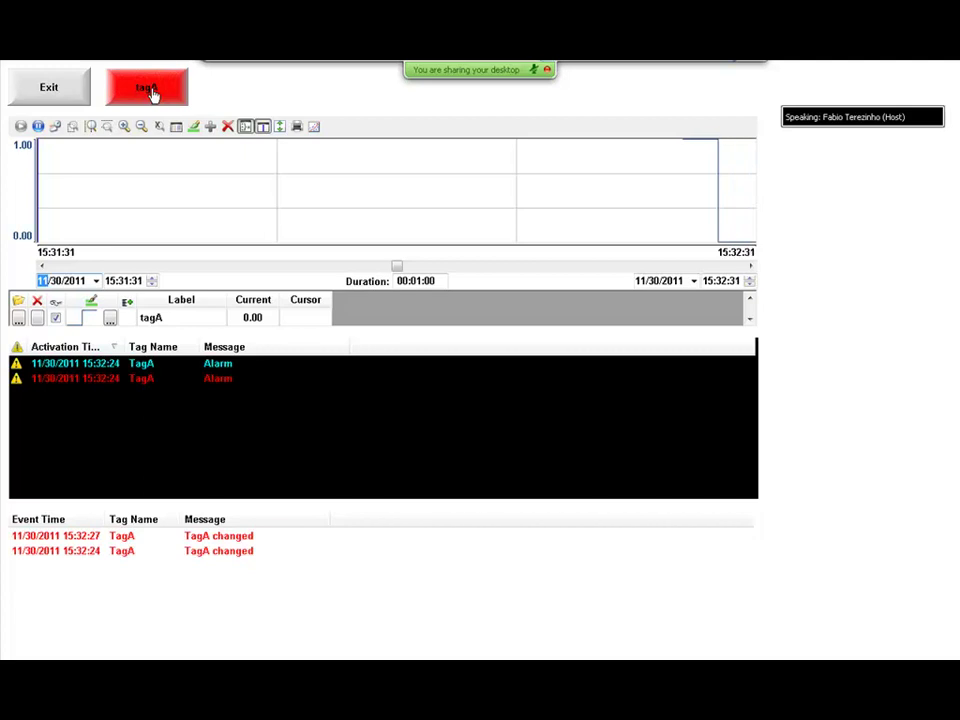
left_click(150, 91)
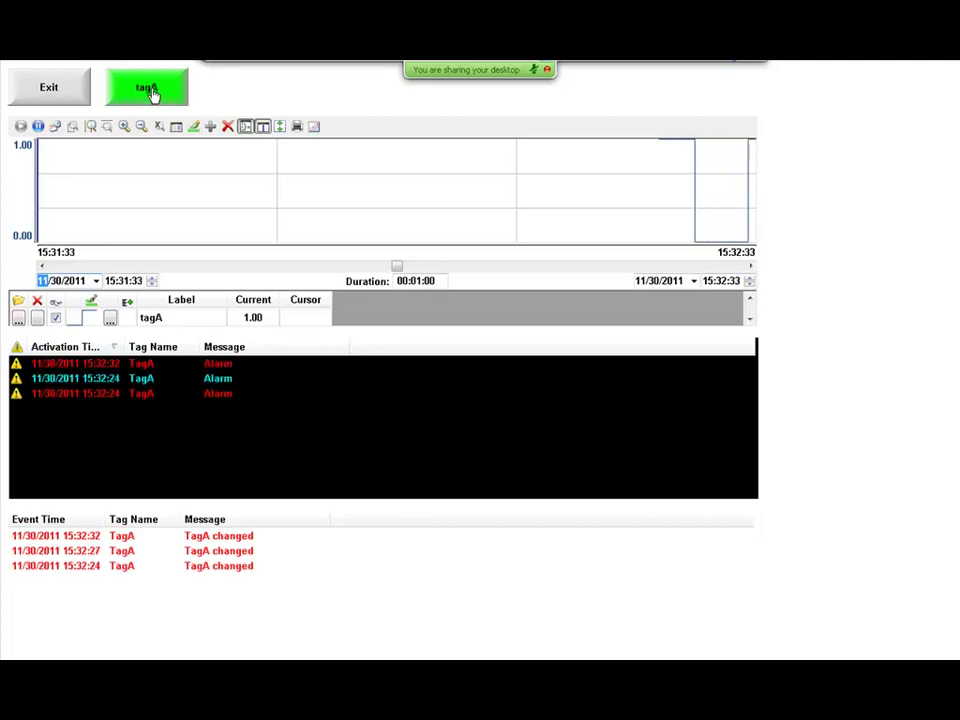
left_click(150, 91)
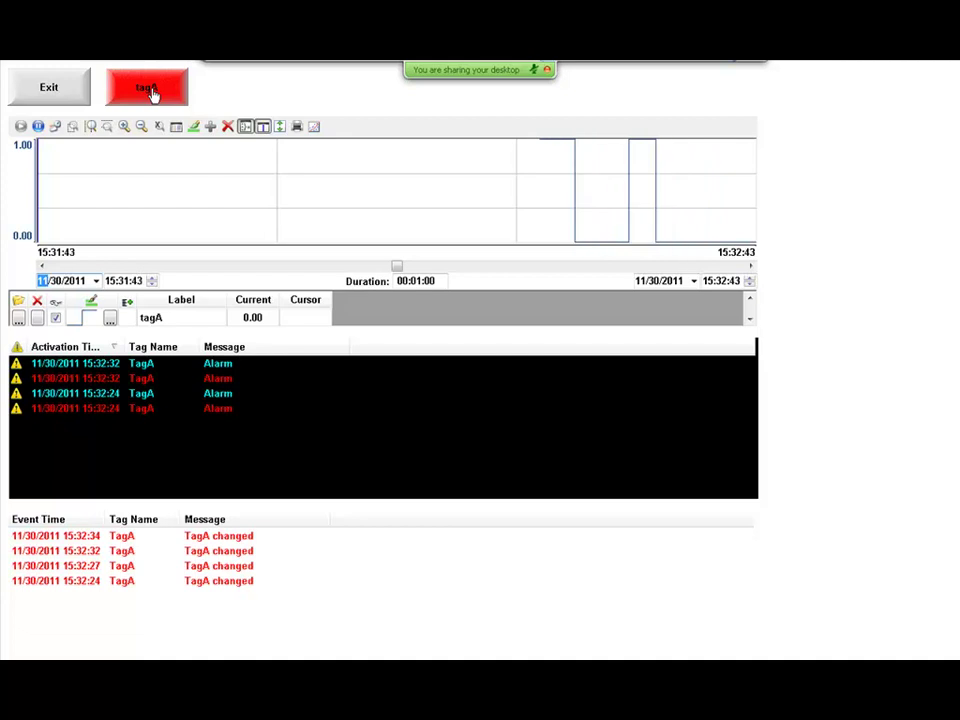
Step: Switch to SQL Server Management Studio and open the ALARMHISTORY table of the WebinarDB database to examine its records
key("alt+Tab")
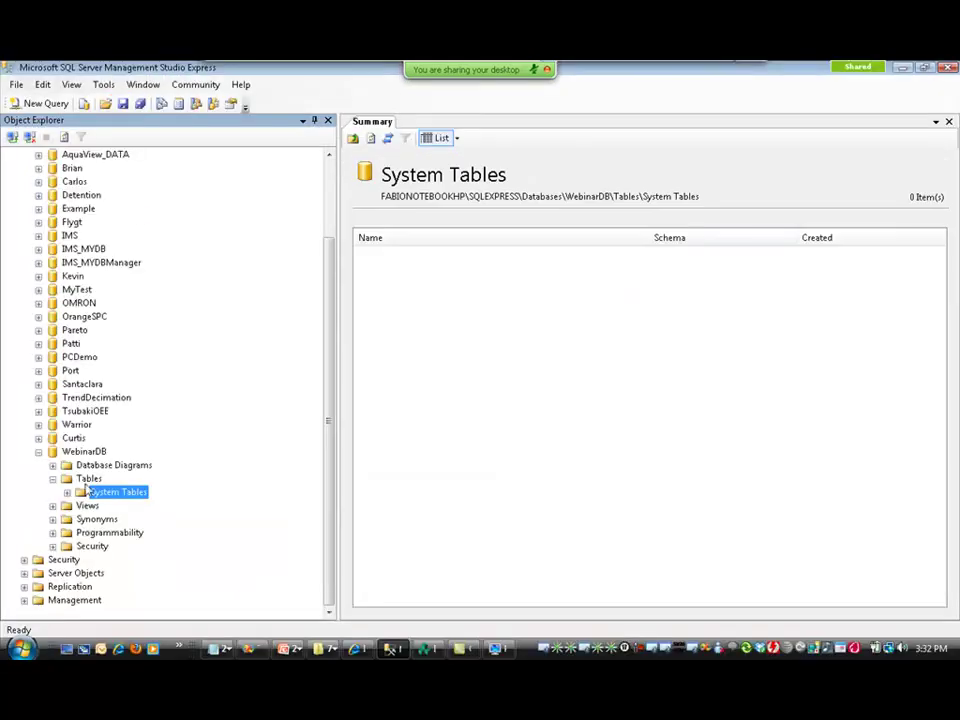
left_click(84, 451)
scroll(72, 463, "up", 2)
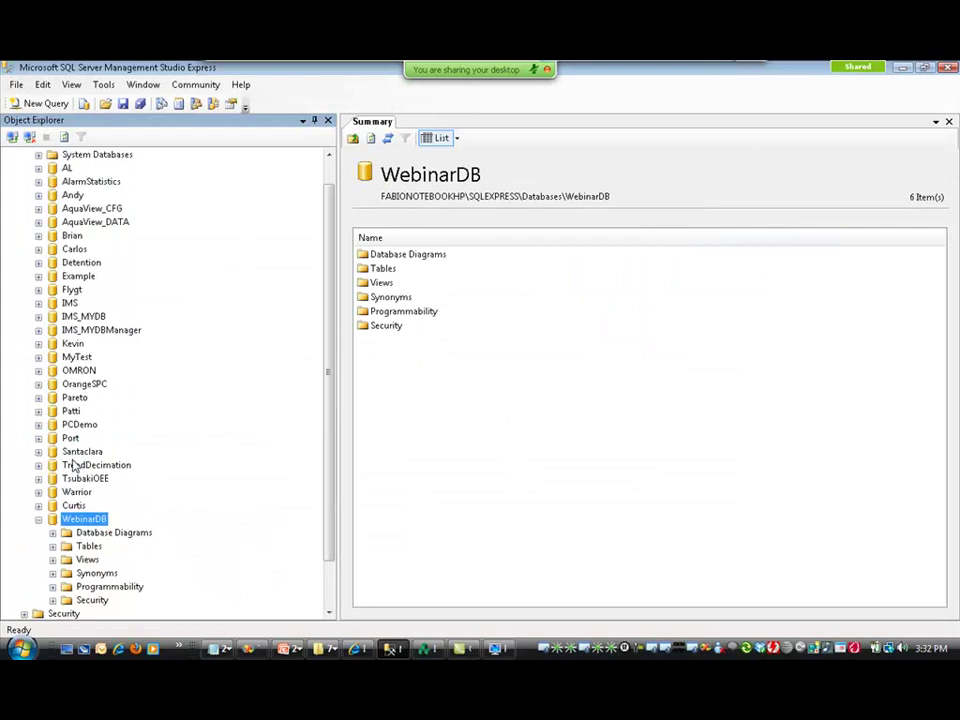
double_click(88, 546)
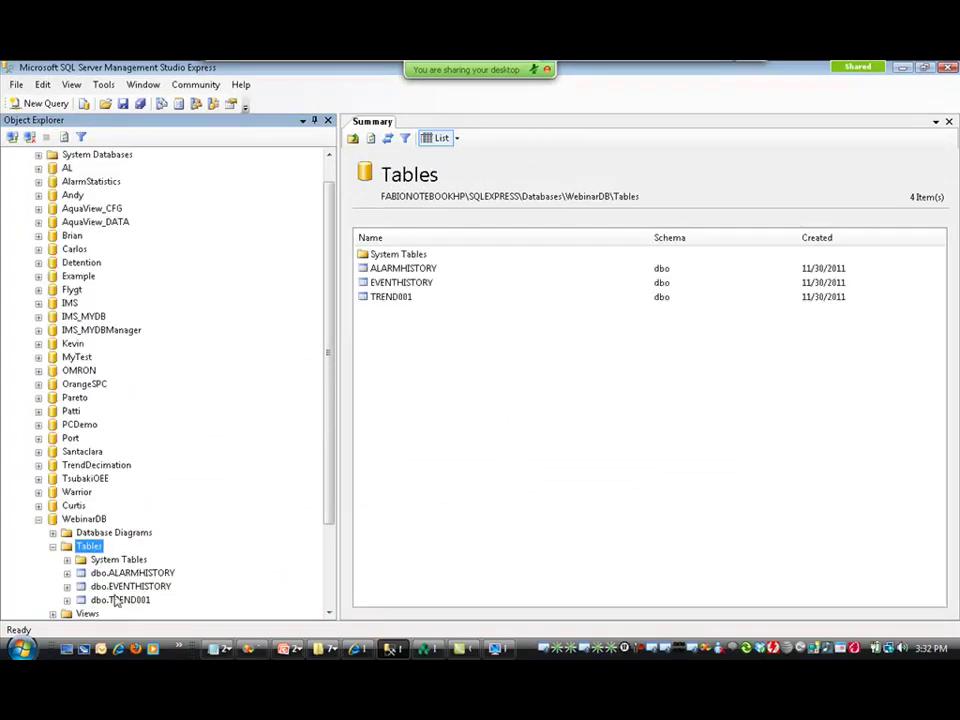
right_click(120, 573)
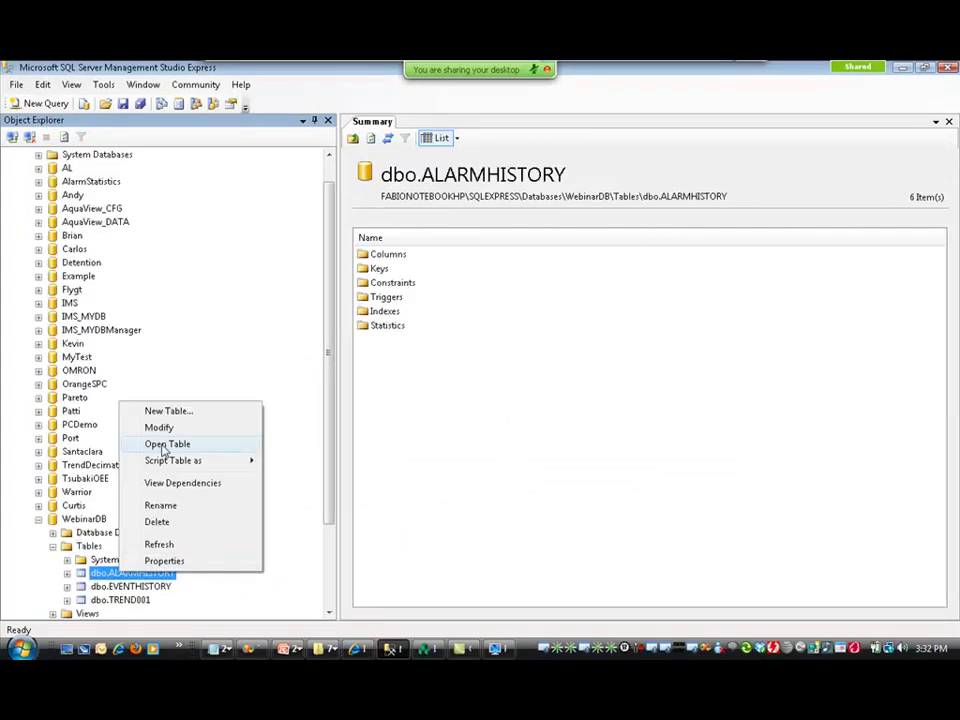
left_click(161, 443)
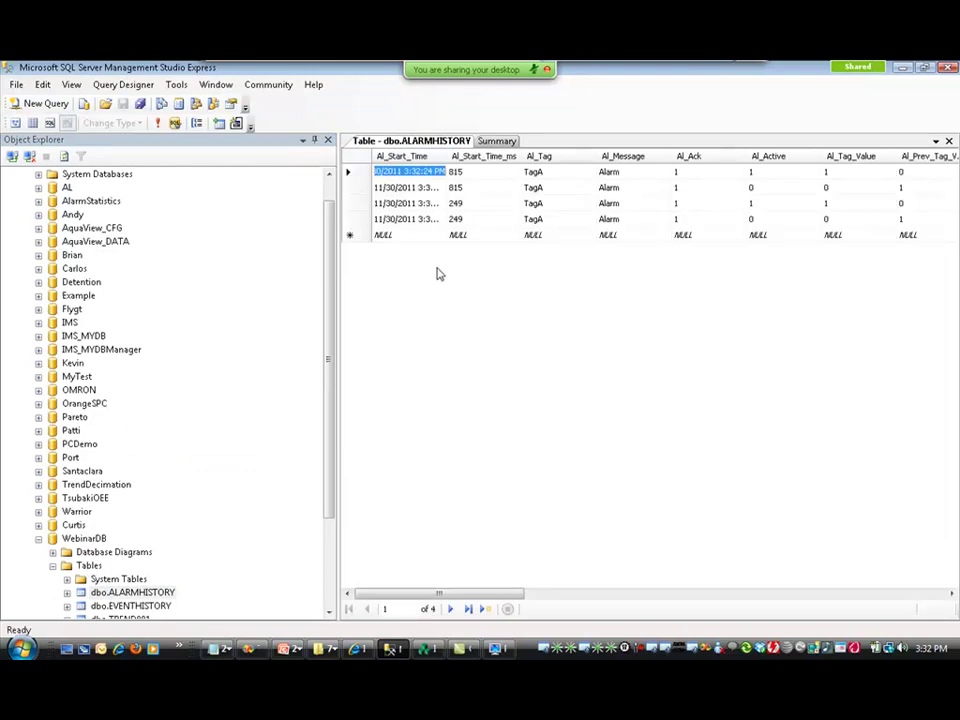
Step: Launch Microsoft Access and open the recent WebinarDB.mdb database, accepting the update of object dependencies
left_click(20, 648)
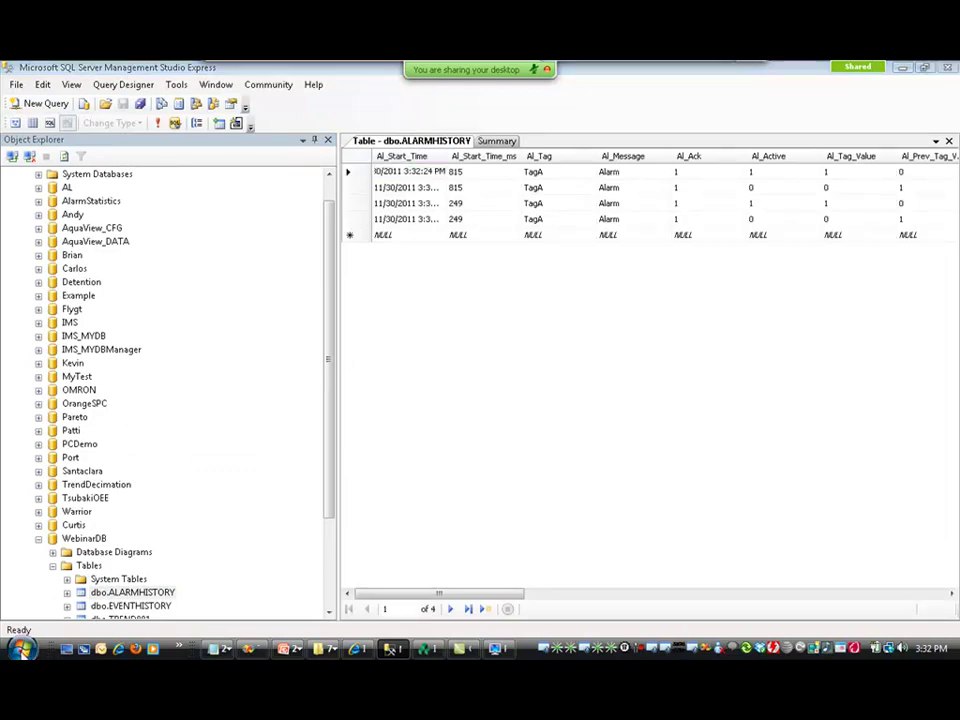
type("msaccess")
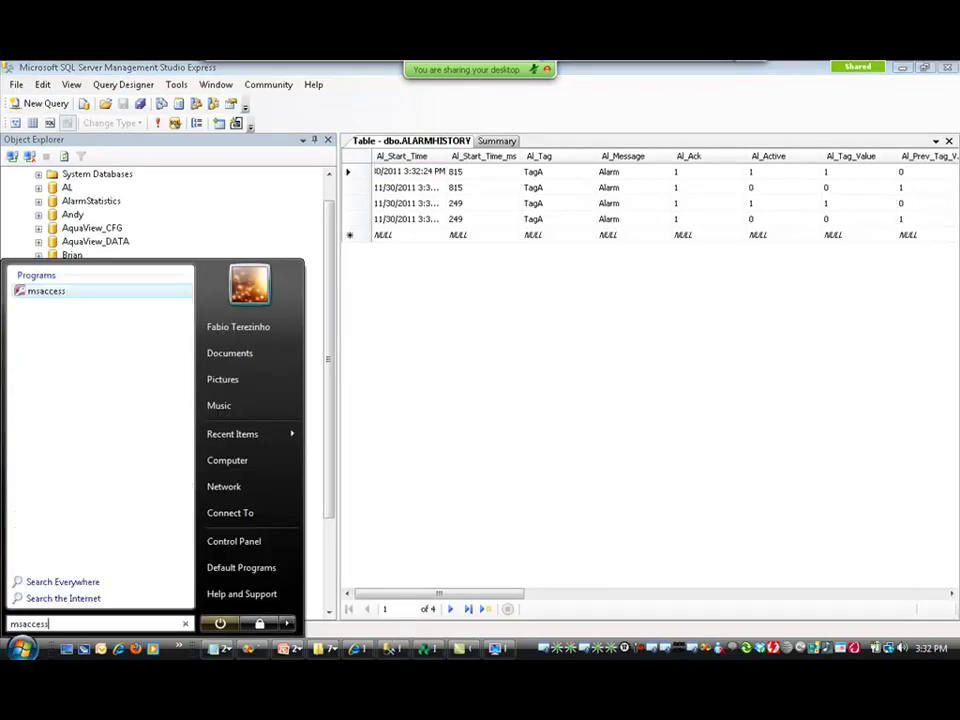
key("Return")
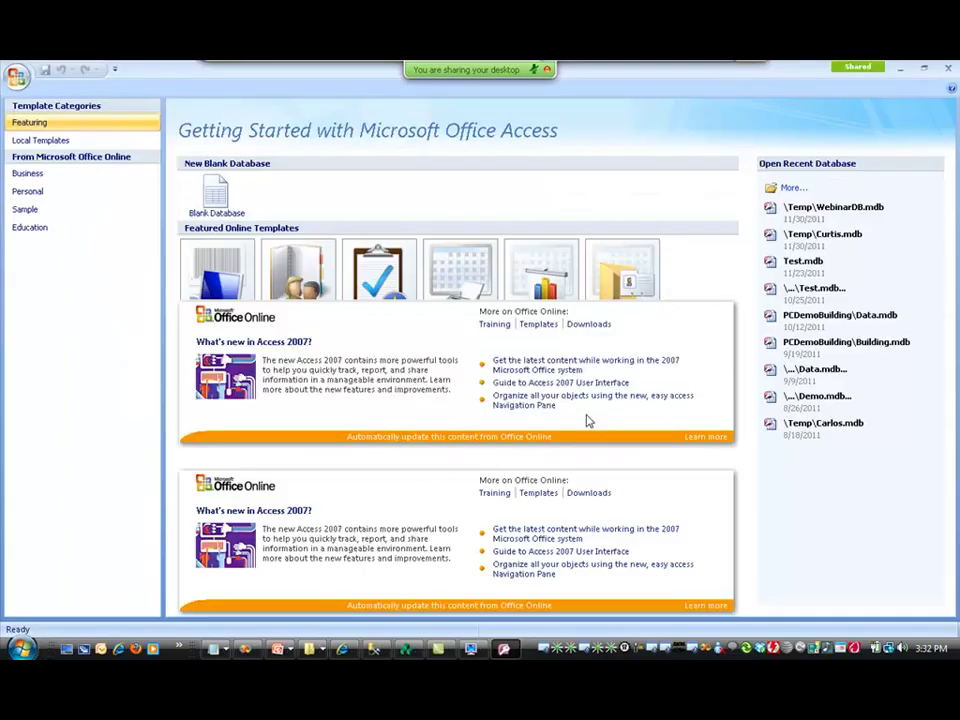
left_click(826, 212)
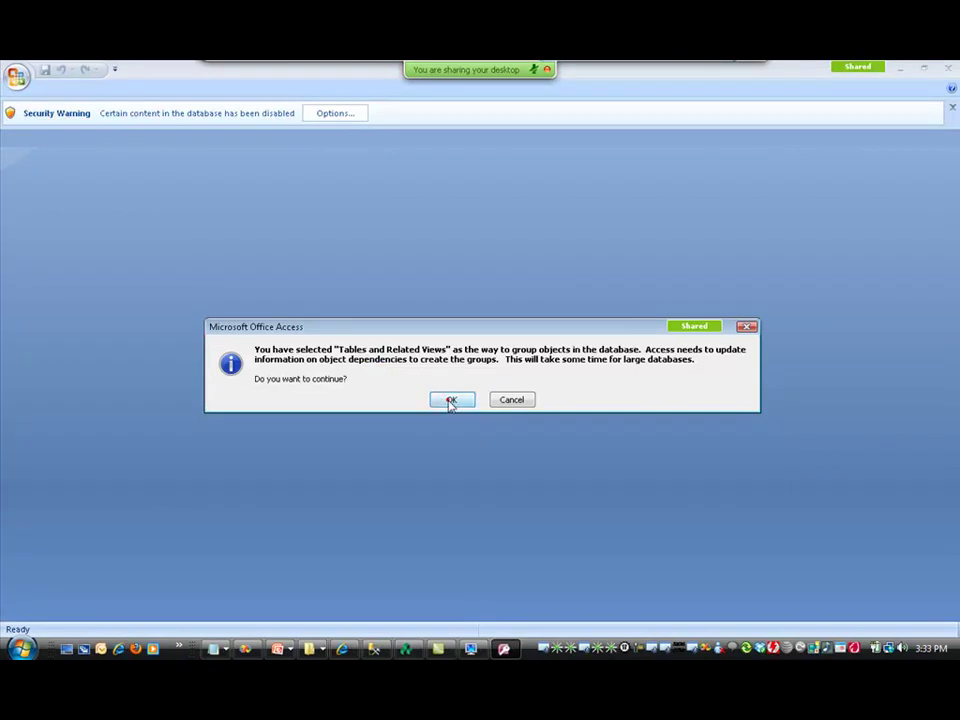
left_click(451, 400)
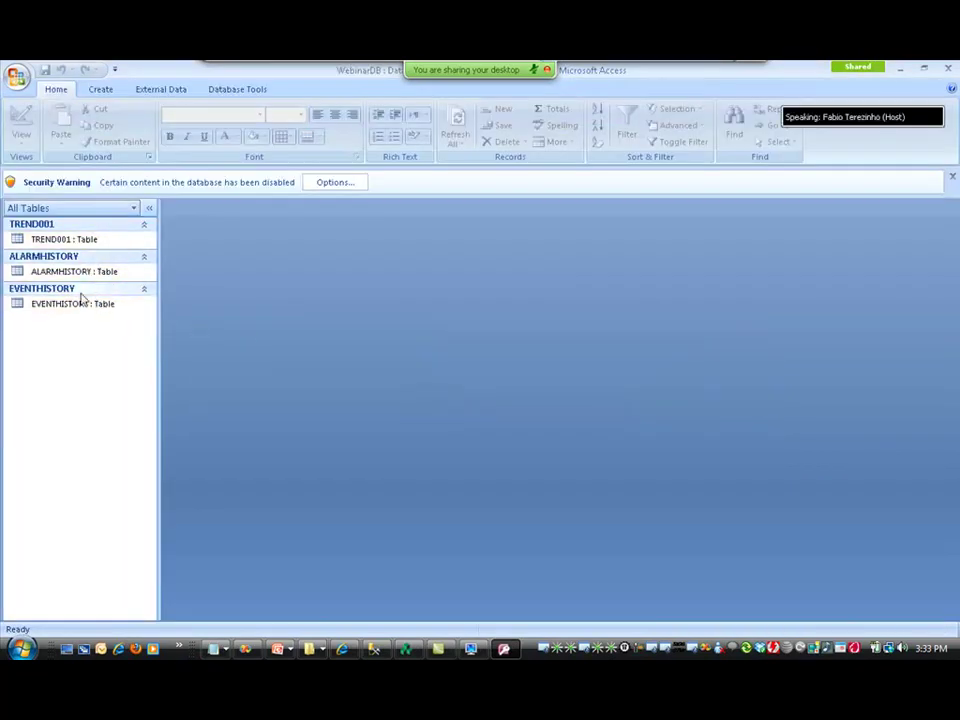
Step: Examine the records in the TREND001, ALARMHISTORY and EVENTHISTORY tables, widening each date-time column to show full timestamps
double_click(77, 239)
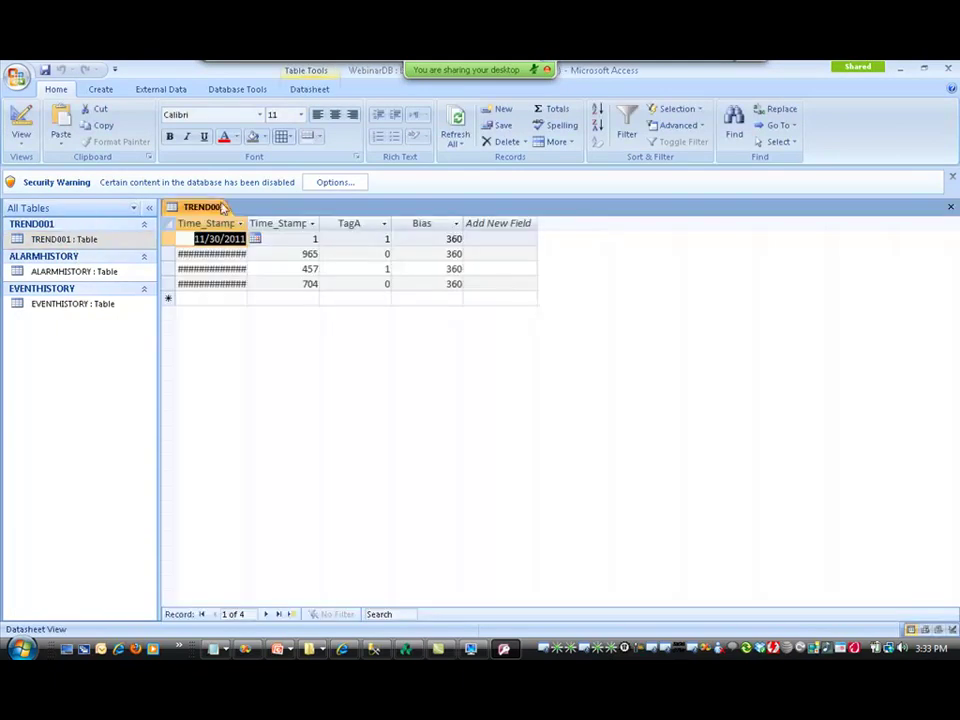
double_click(245, 223)
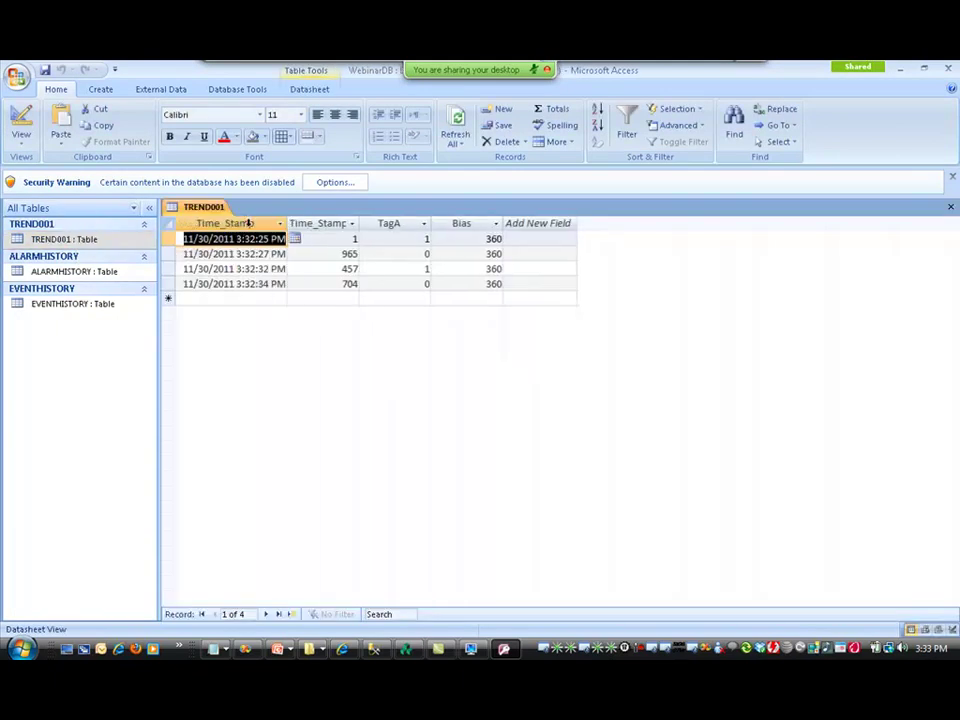
double_click(120, 271)
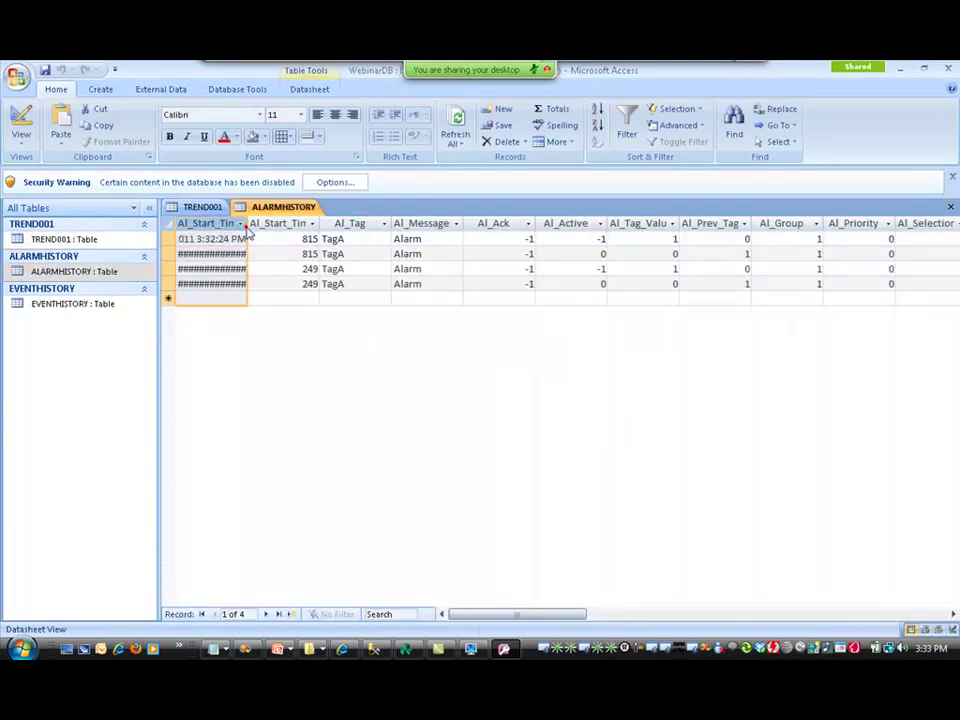
left_click(241, 223)
left_click(376, 450)
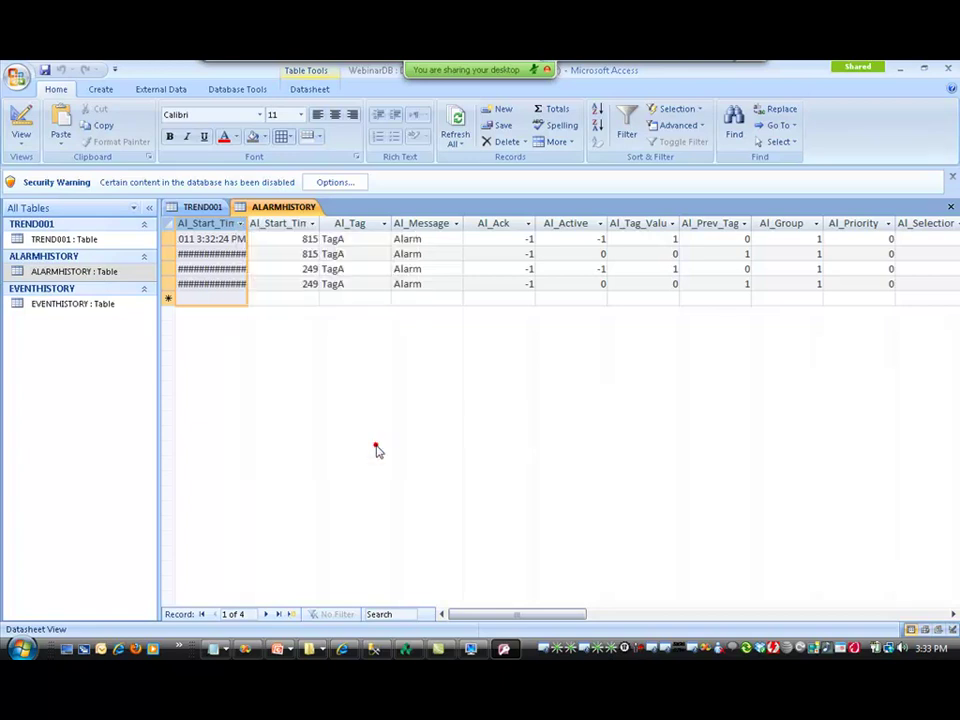
double_click(247, 223)
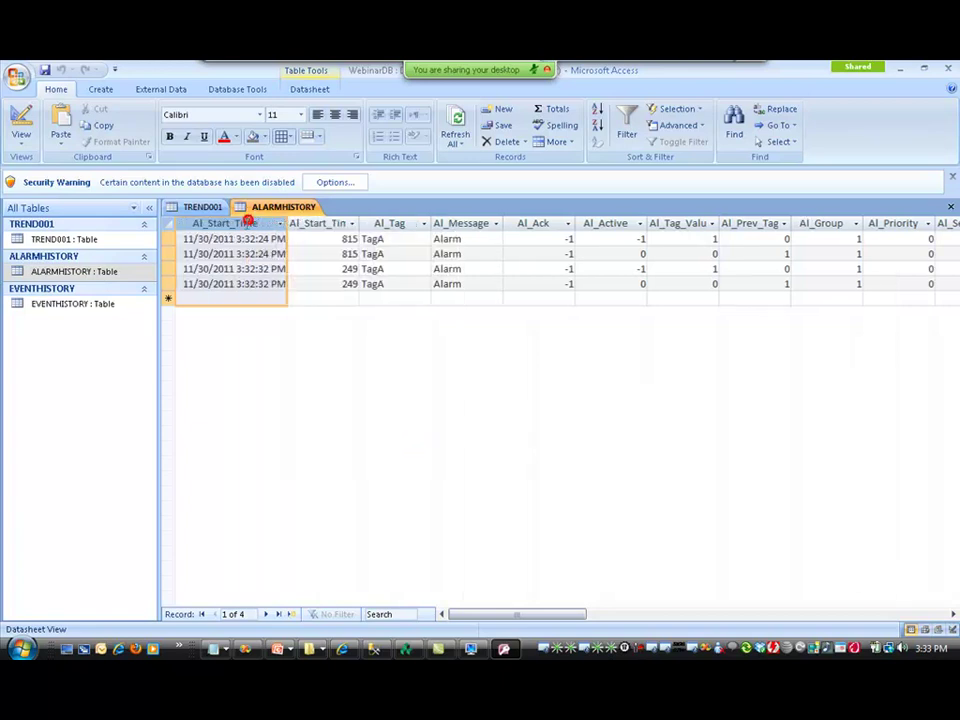
double_click(80, 303)
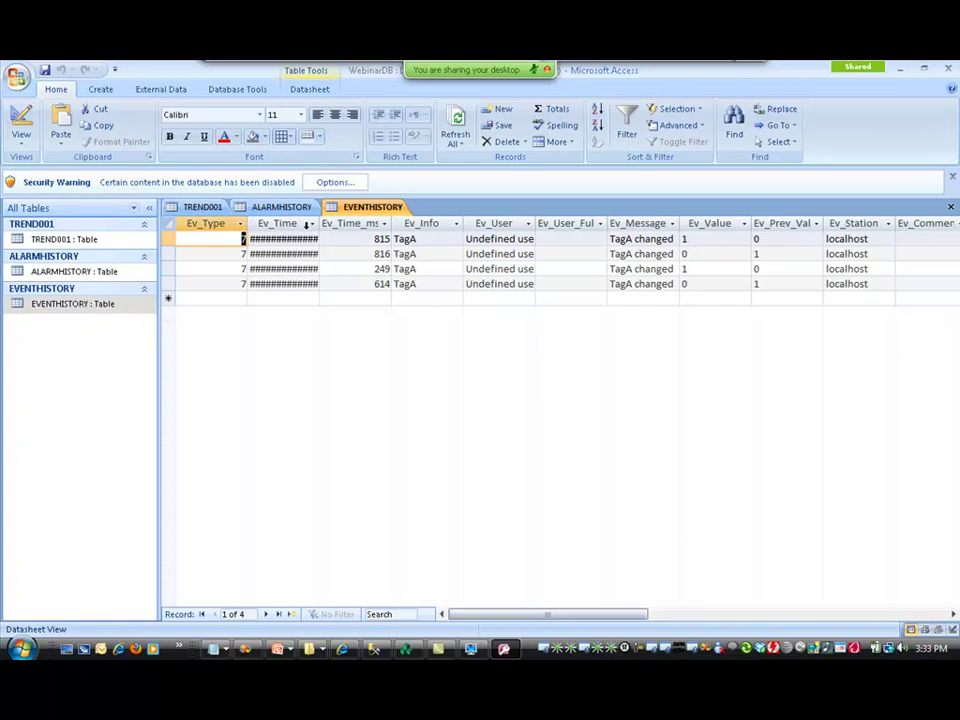
double_click(318, 223)
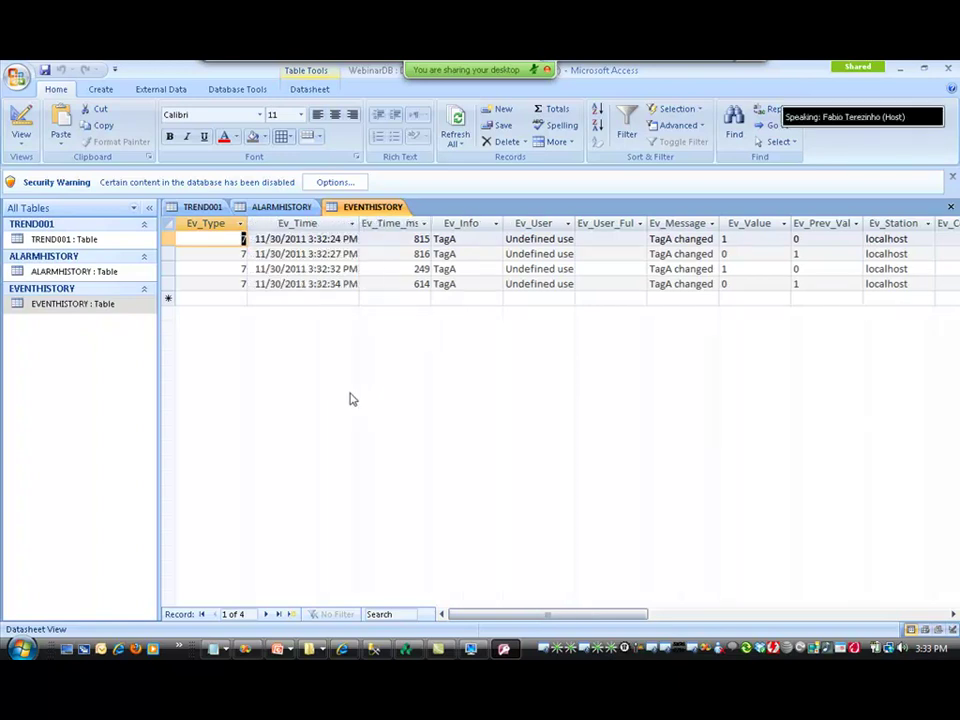
Step: Switch to the running project, toggle tagA on and off once, and exit the runtime screen
key("alt+Tab")
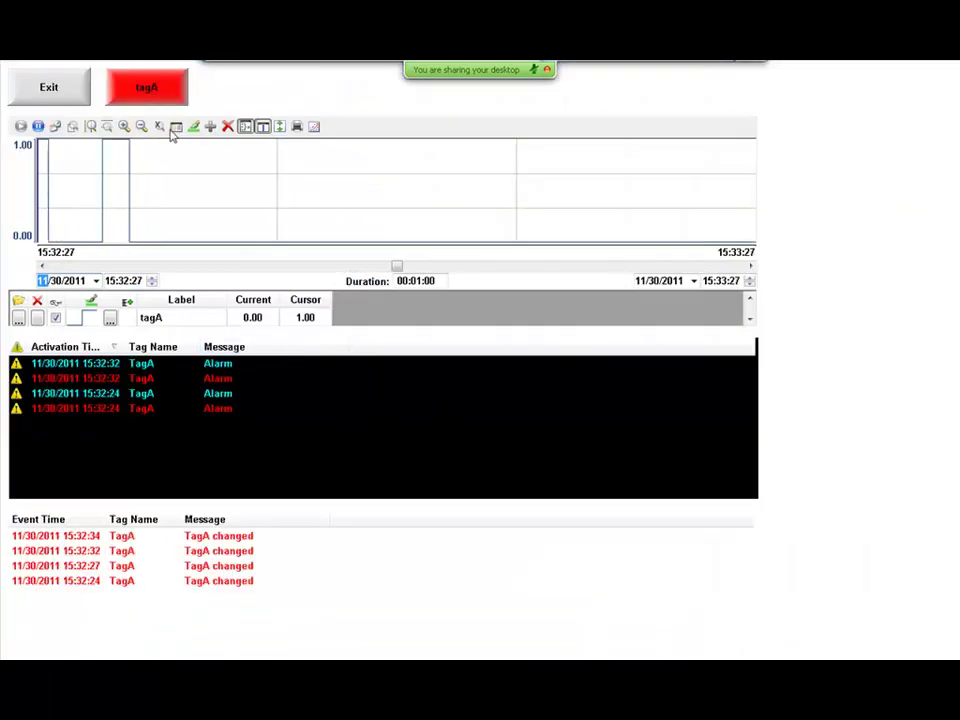
left_click(152, 88)
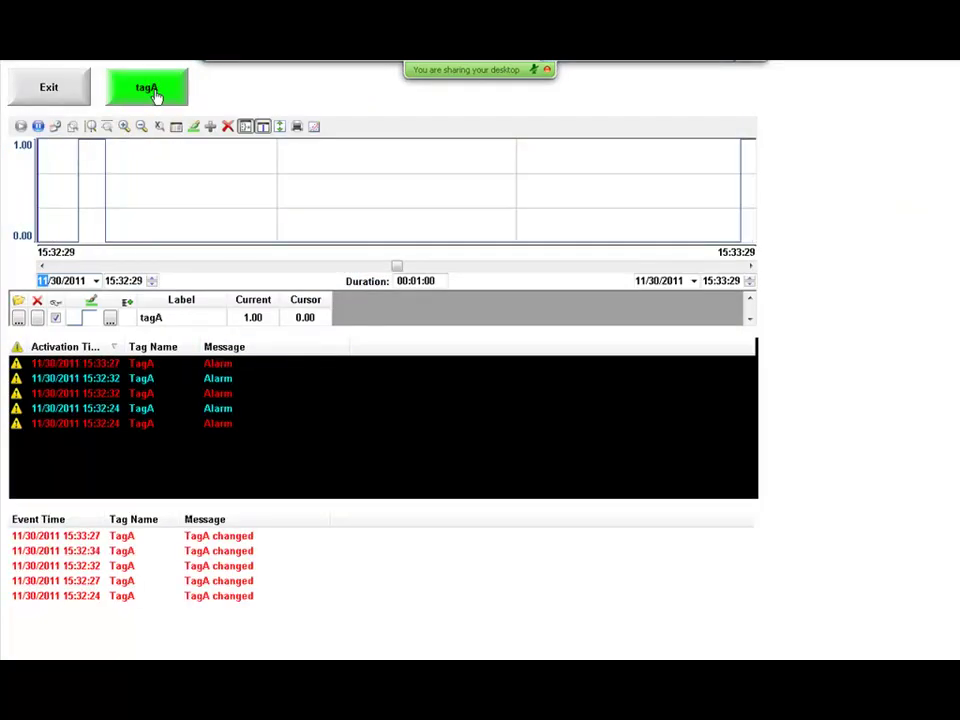
left_click(153, 90)
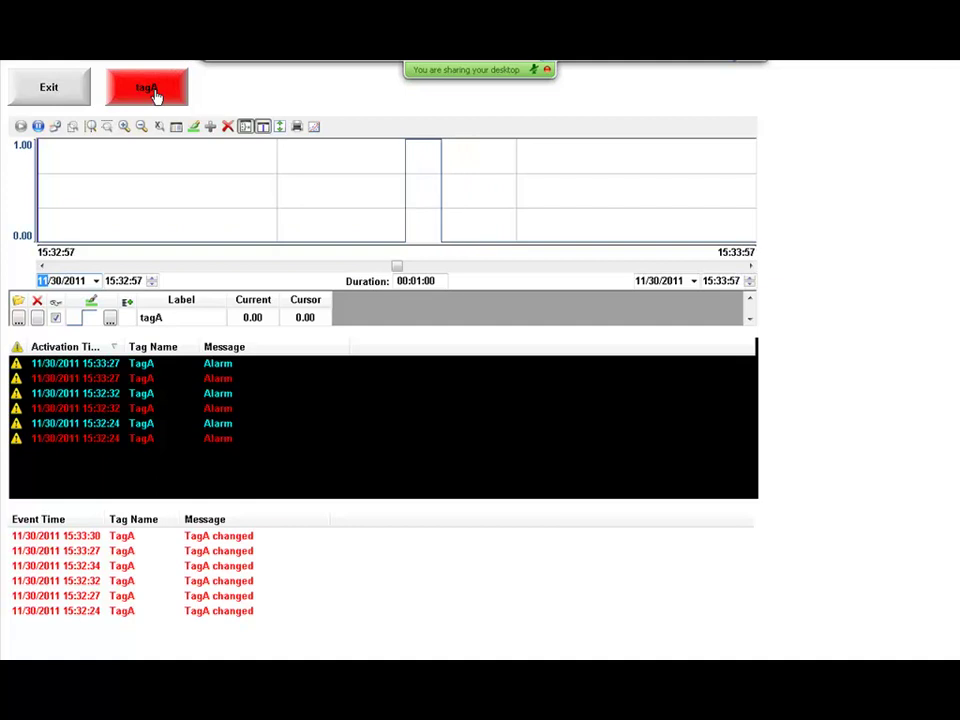
left_click(46, 93)
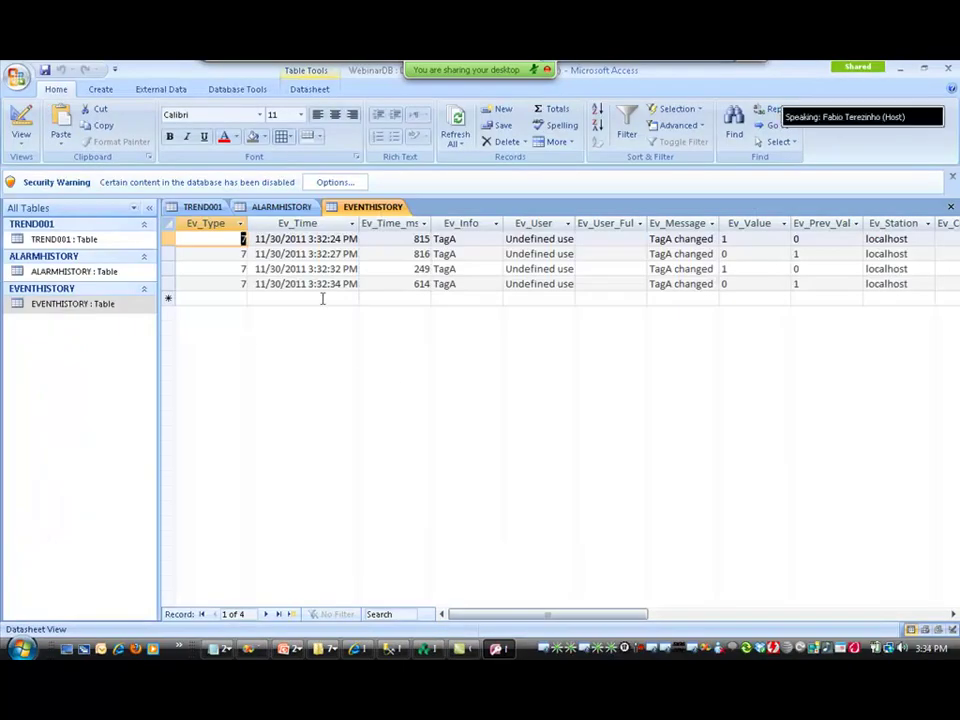
Step: Close the EVENTHISTORY, ALARMHISTORY and TREND001 tables in Access without saving their layout changes
left_click(951, 209)
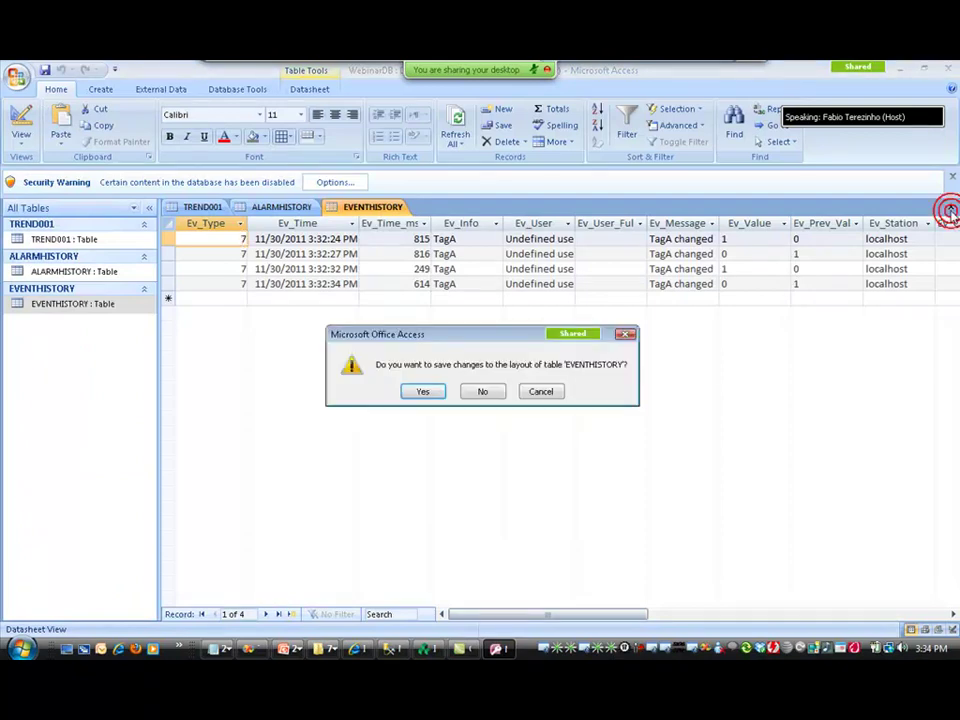
left_click(485, 393)
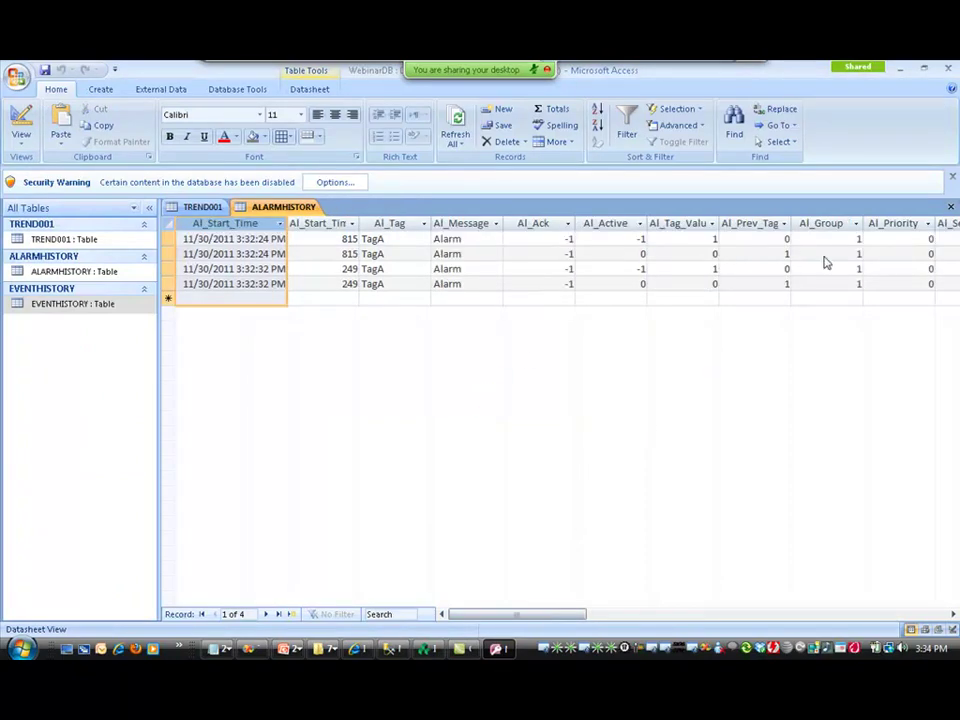
left_click(951, 206)
left_click(487, 393)
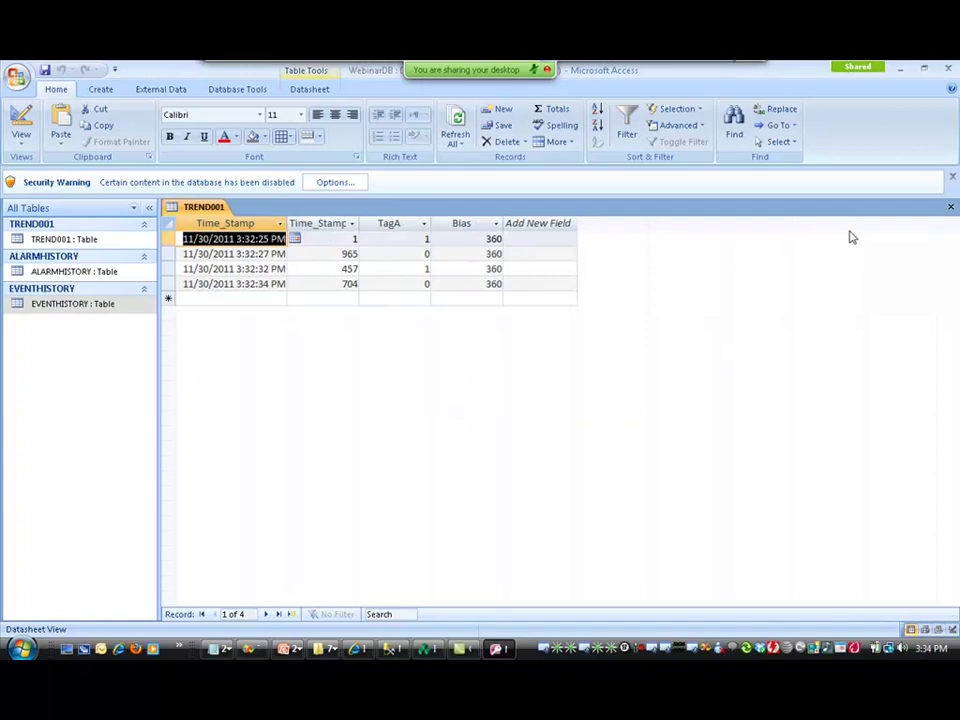
left_click(951, 207)
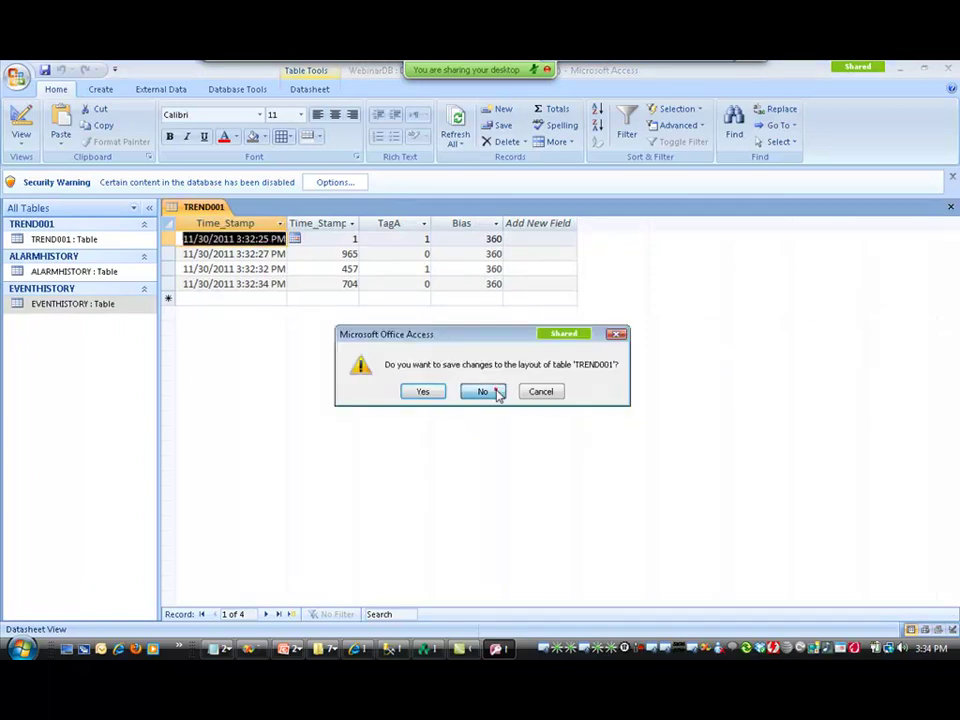
left_click(485, 392)
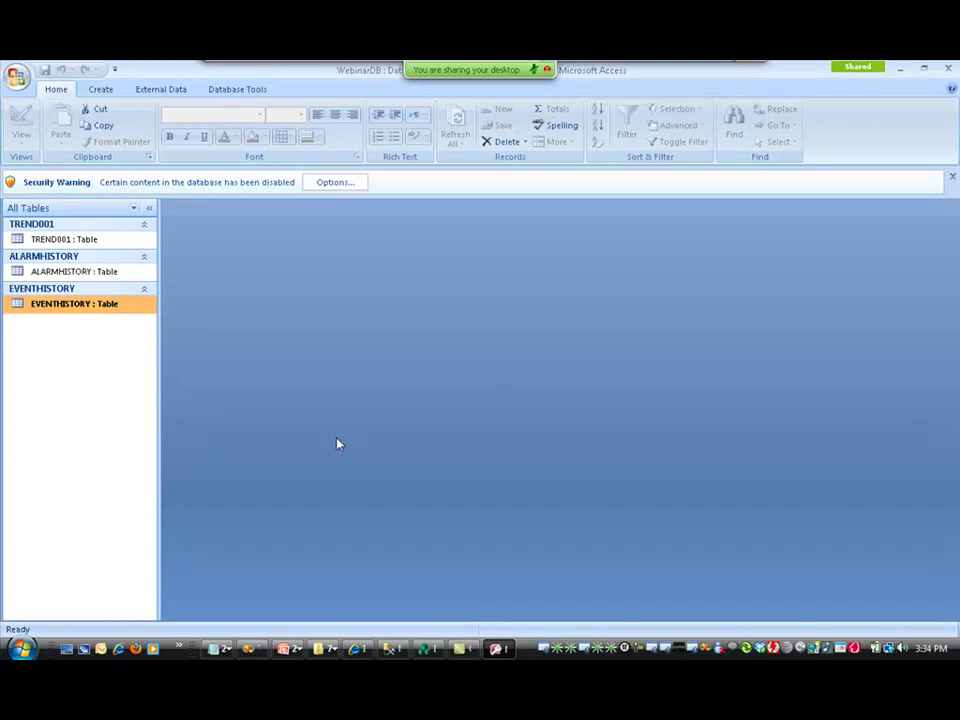
Step: Delete the TREND001, ALARMHISTORY and EVENTHISTORY tables from the Access database and close Access
left_click(90, 241, "shift")
right_click(93, 248)
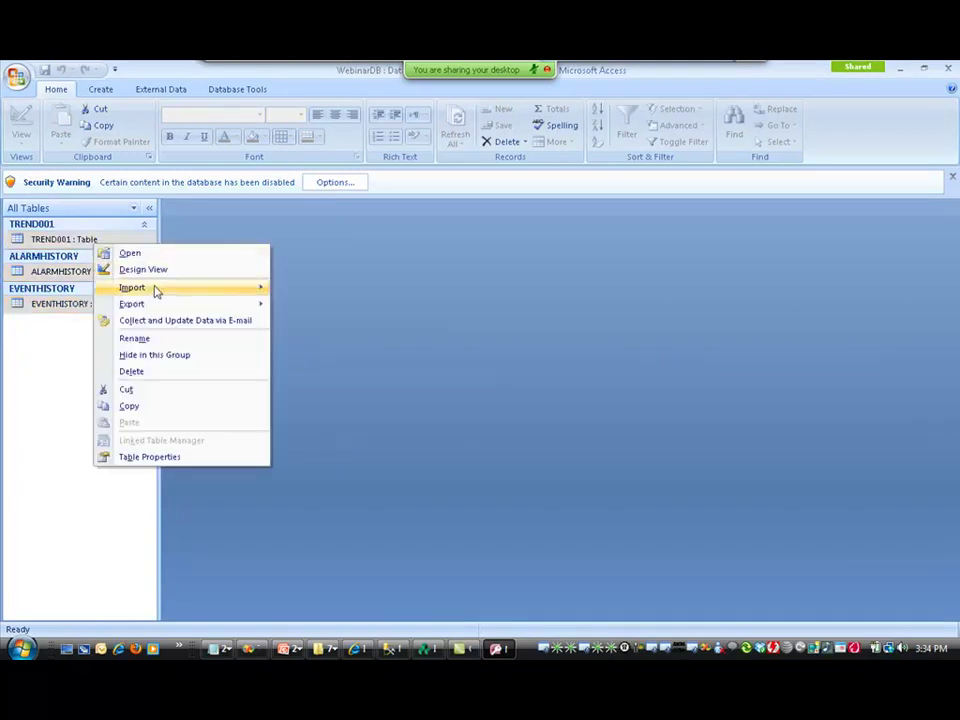
left_click(146, 373)
left_click(453, 393)
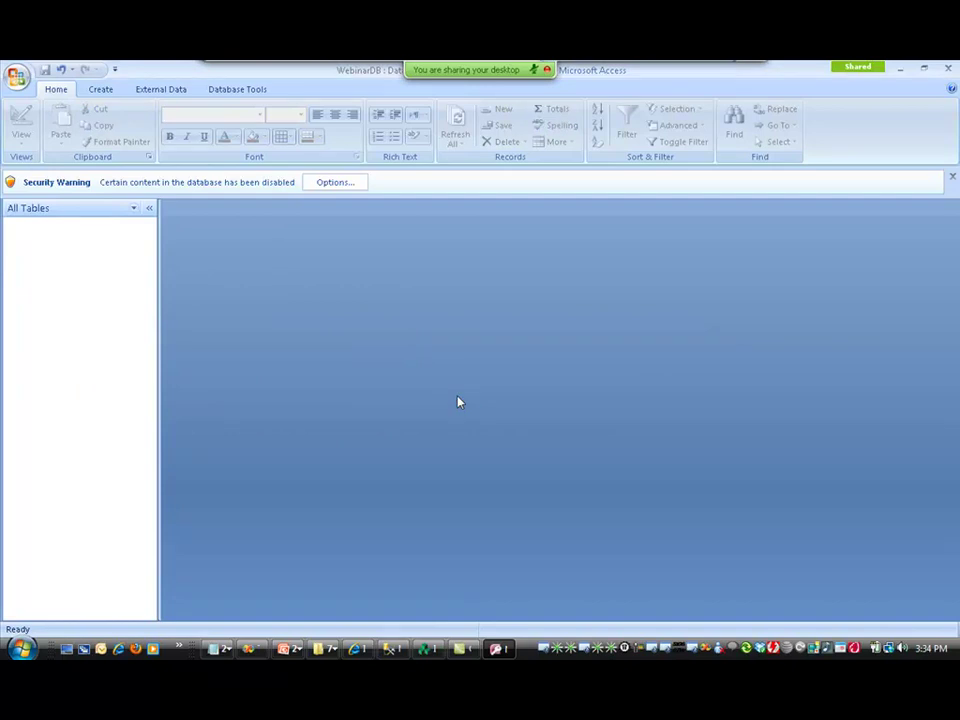
left_click(949, 70)
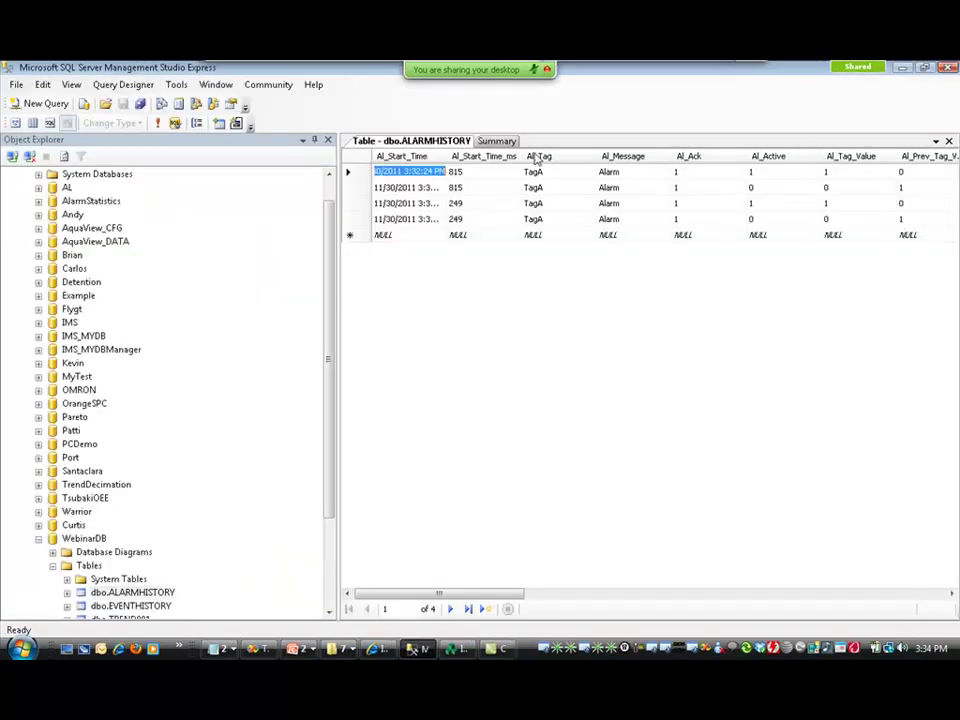
Step: Close the ALARMHISTORY table view in SQL Server Management Studio, and stop the project in InduSoft Web Studio
left_click(949, 141)
key("alt+Tab")
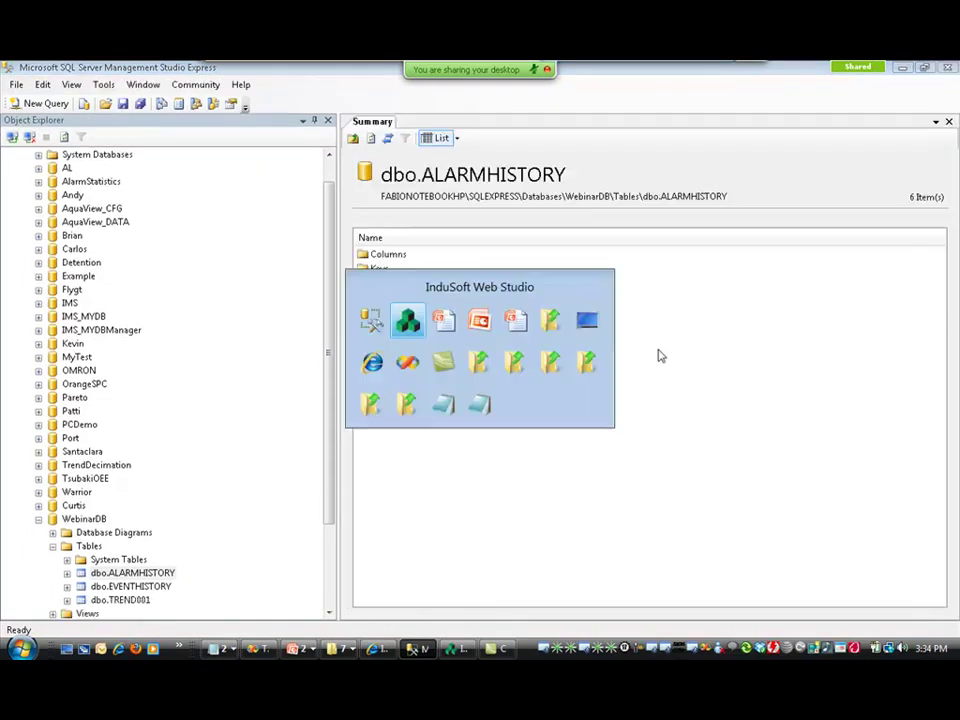
left_click(143, 70)
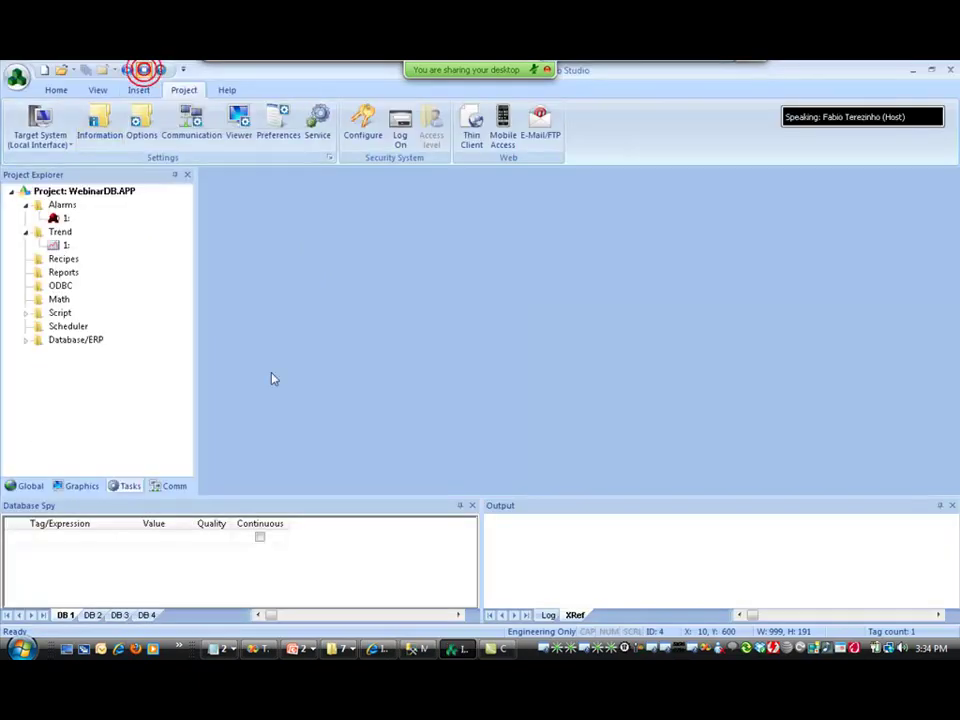
Step: Switch to SQL Server Management Studio and delete the ALARMHISTORY and EVENTHISTORY tables from the WebinarDB database
key("alt+Tab")
right_click(118, 572)
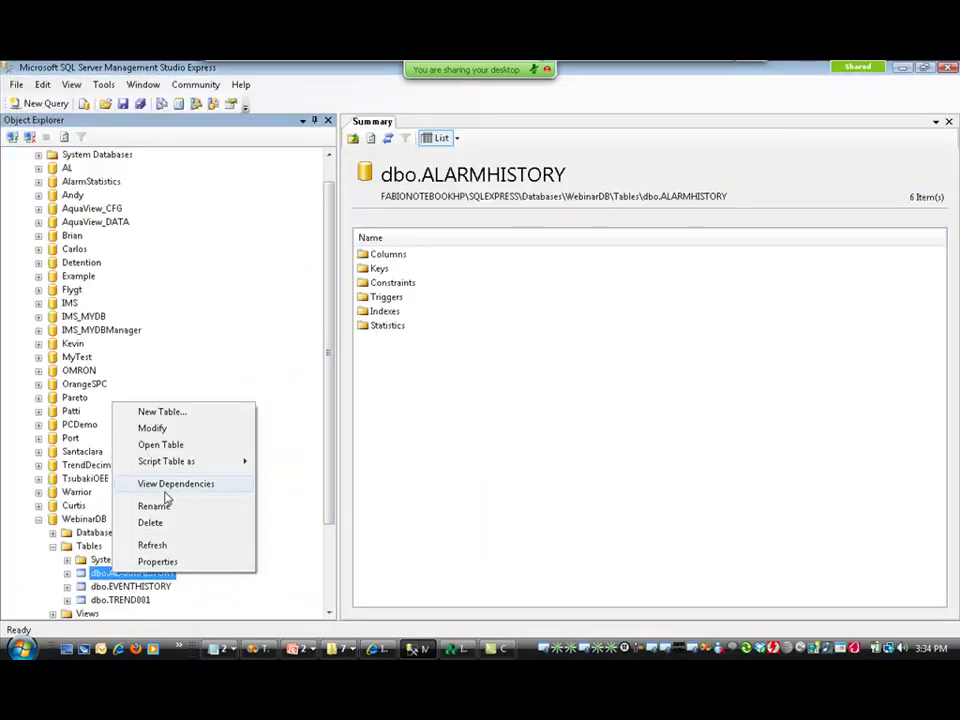
left_click(162, 522)
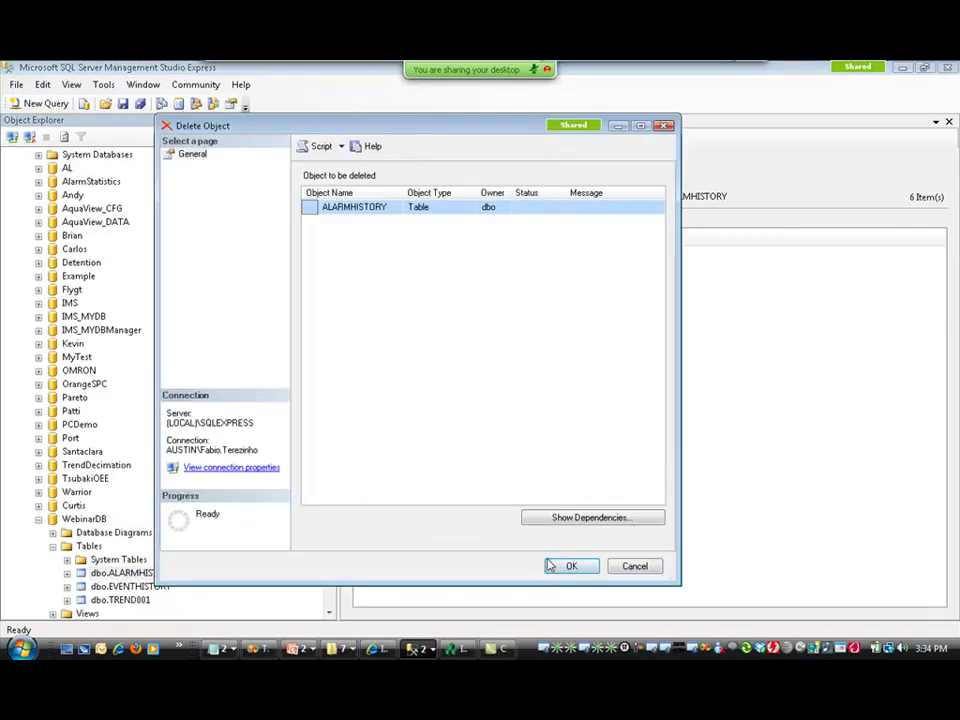
left_click(550, 566)
right_click(155, 572)
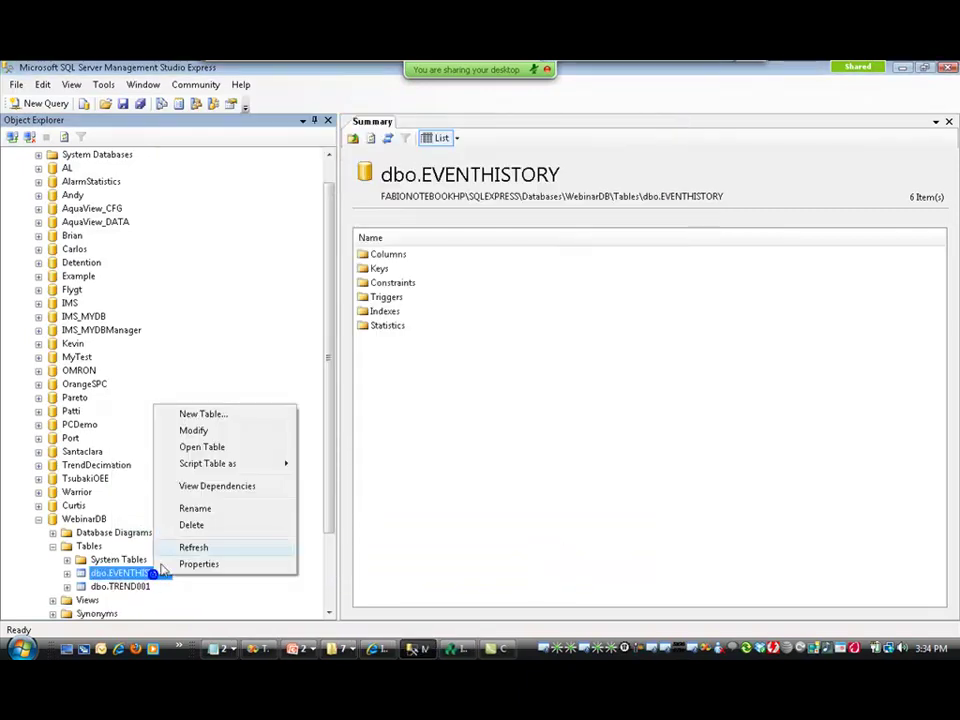
left_click(206, 529)
left_click(580, 567)
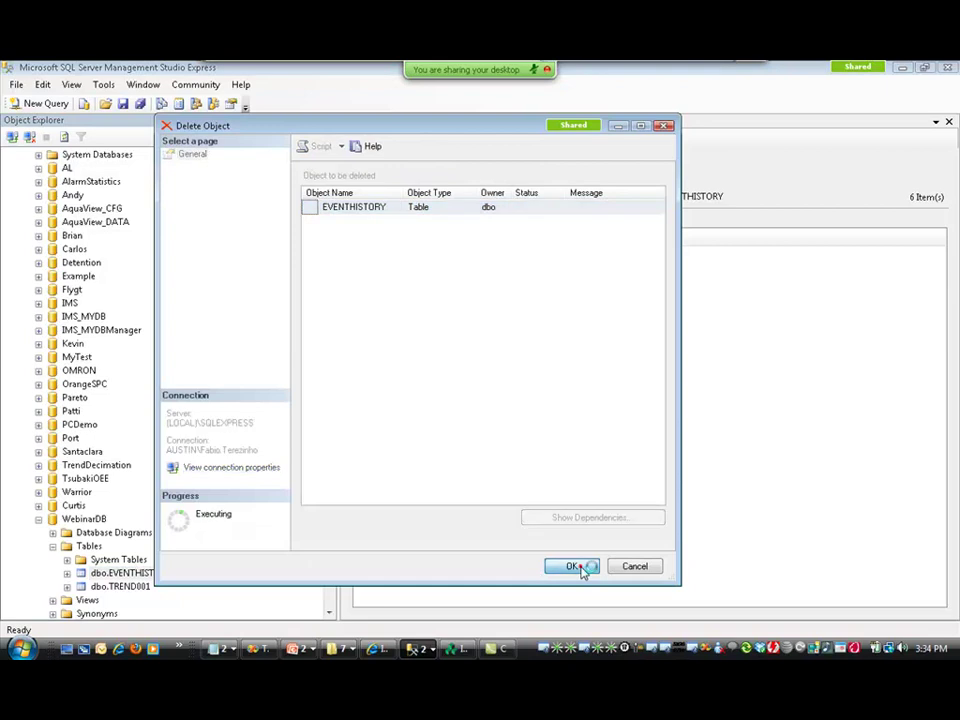
Step: Delete the TREND001 table from the WebinarDB database
right_click(133, 573)
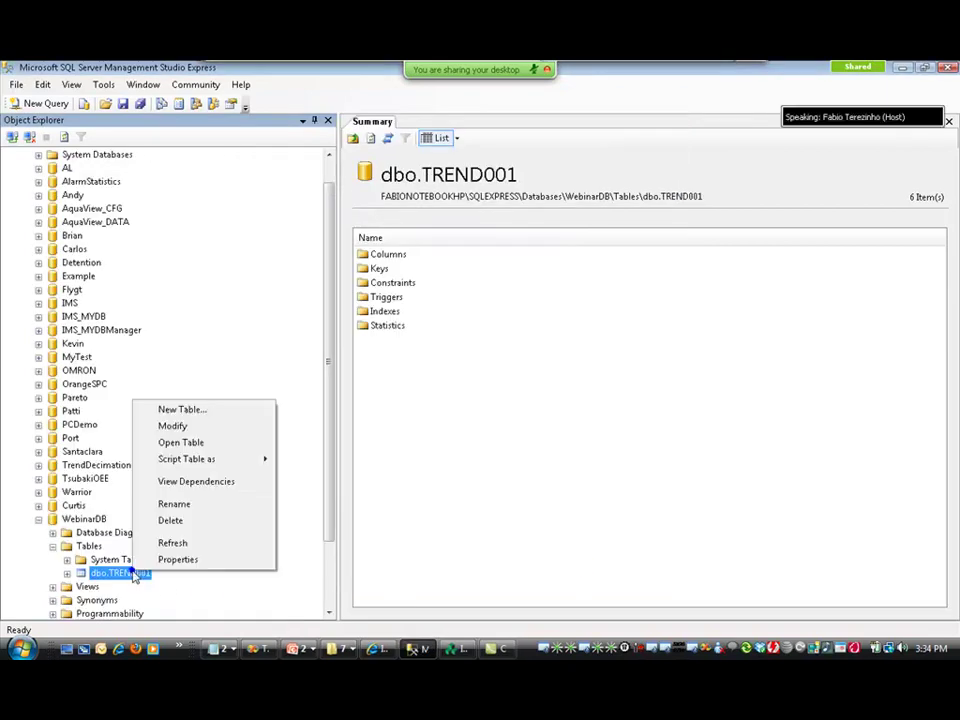
left_click(182, 521)
left_click(574, 567)
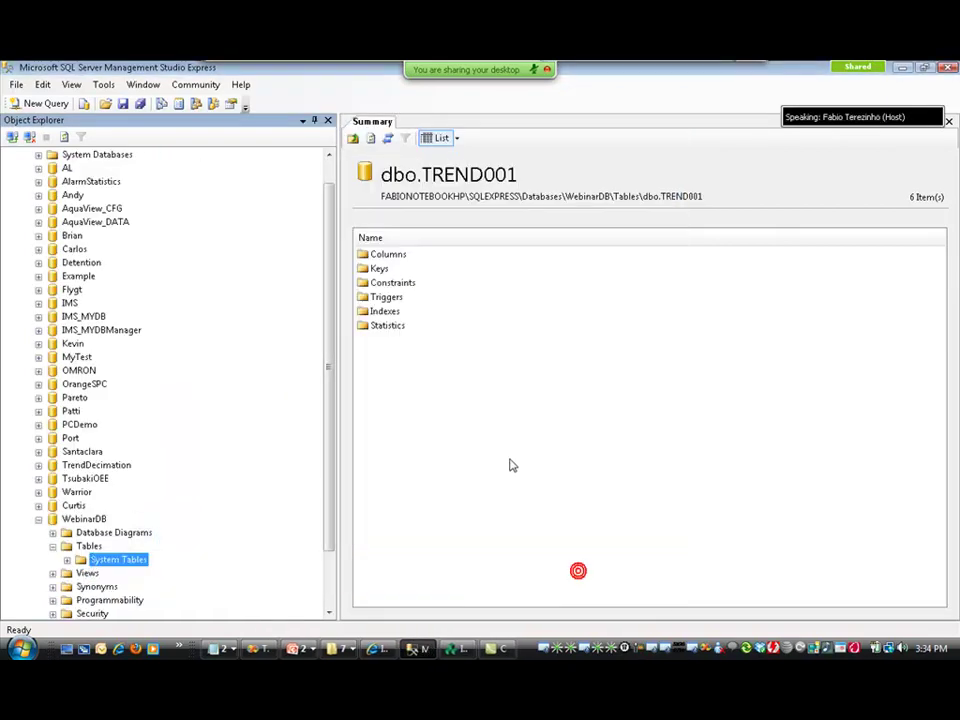
Step: Switch to InduSoft Web Studio and set the secondary default database's type to Store and forward in the project options
key("alt+Tab")
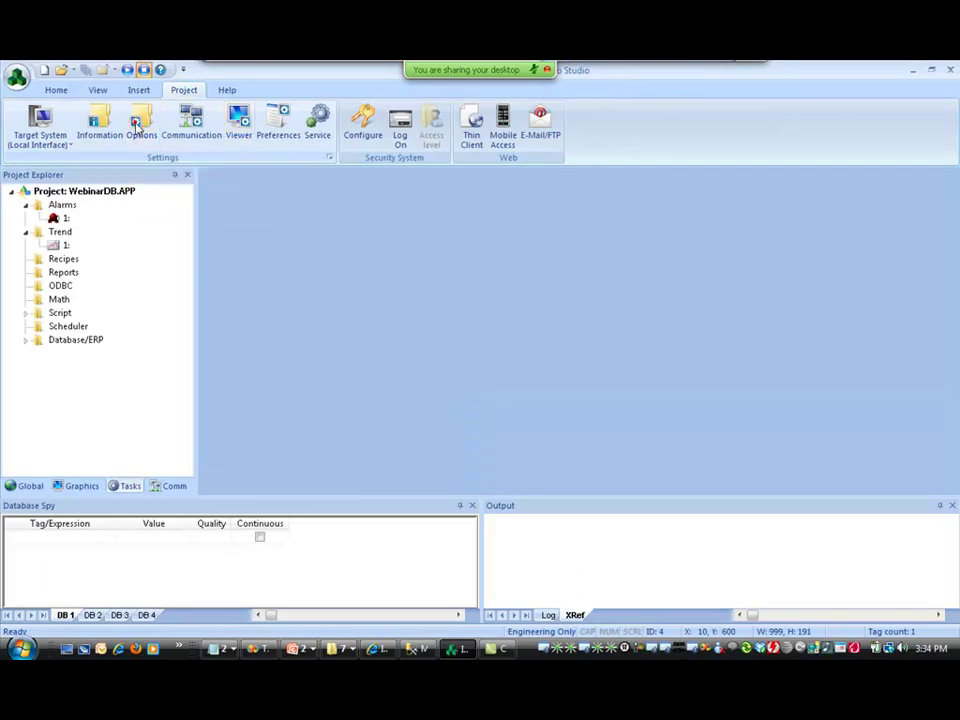
left_click(137, 122)
left_click(454, 388)
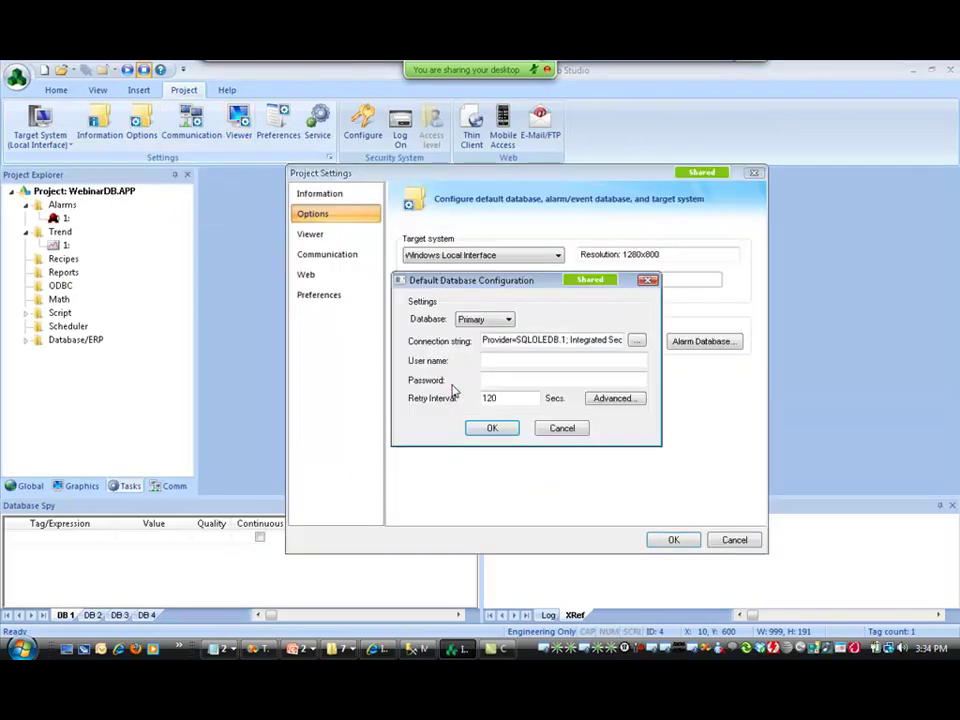
left_click(462, 322)
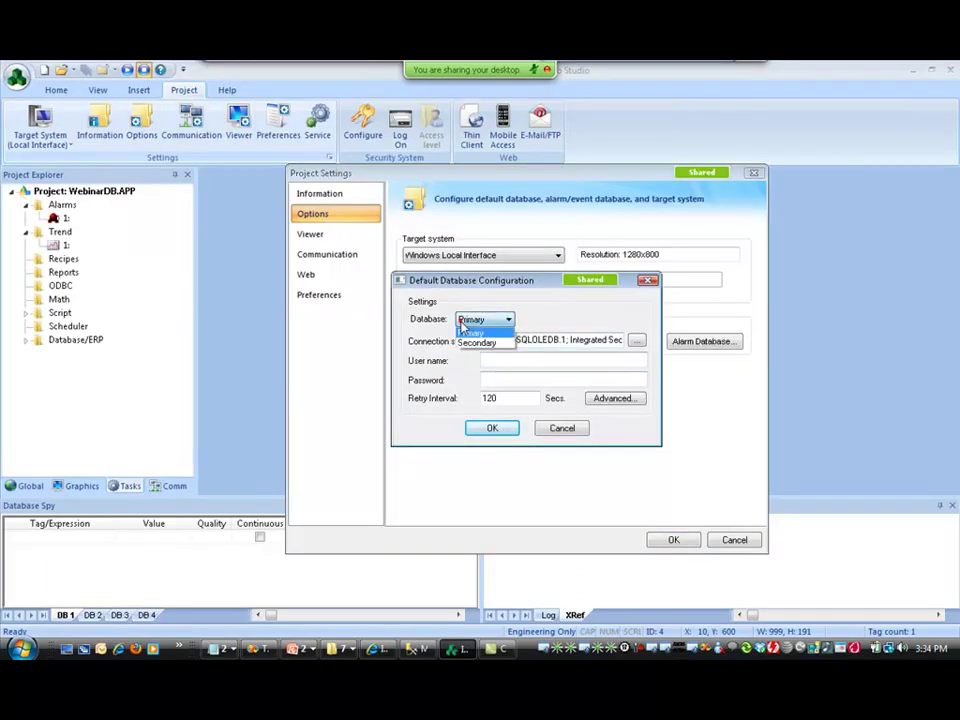
left_click(462, 343)
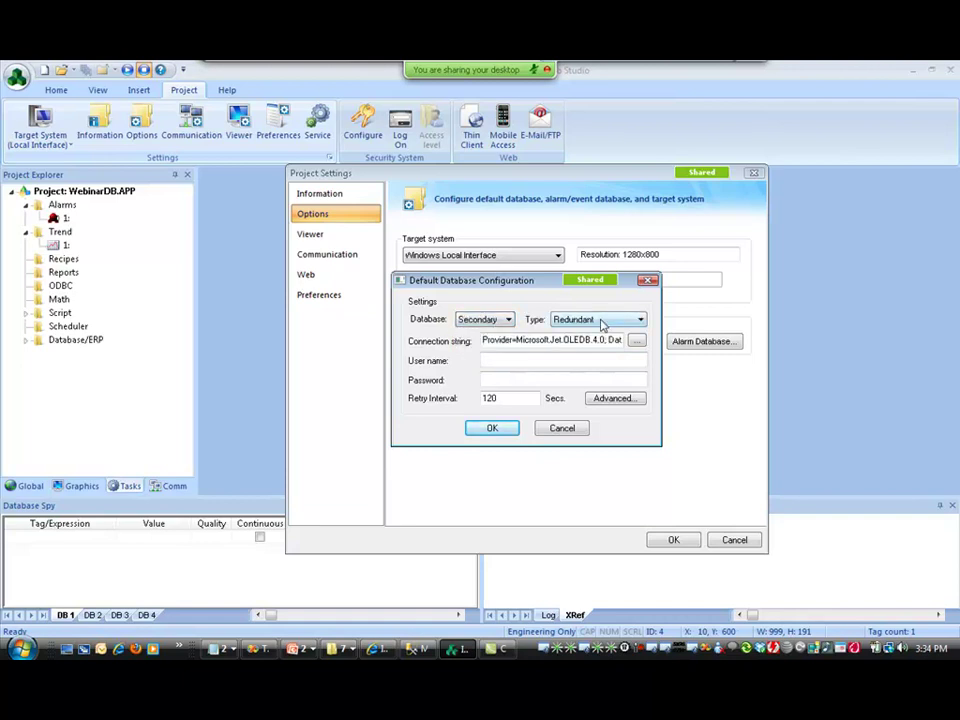
left_click(603, 321)
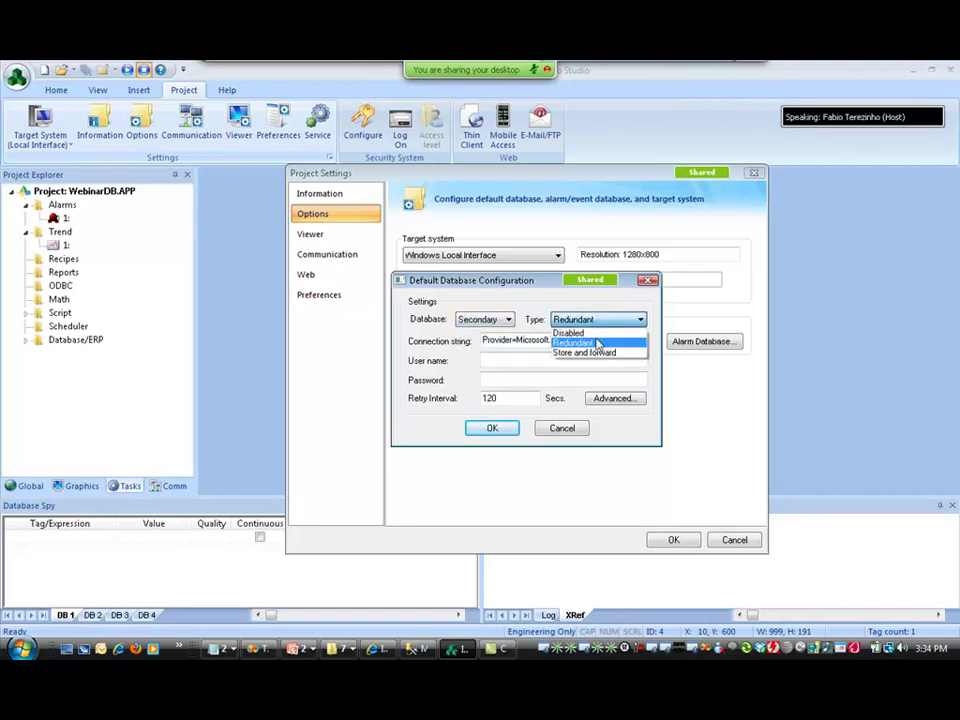
left_click(590, 352)
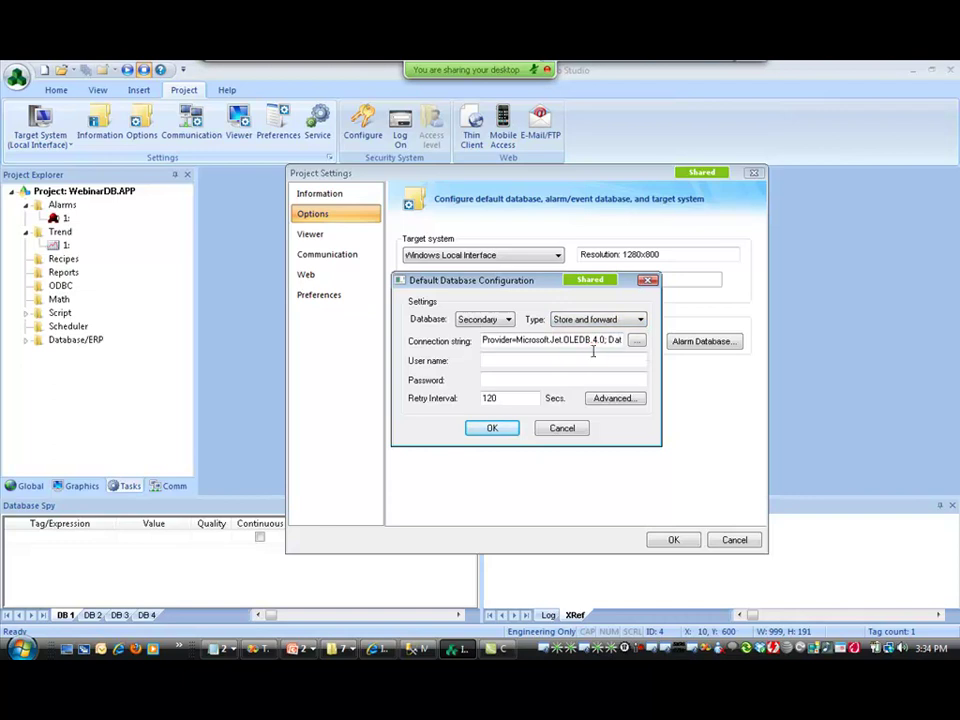
left_click(492, 429)
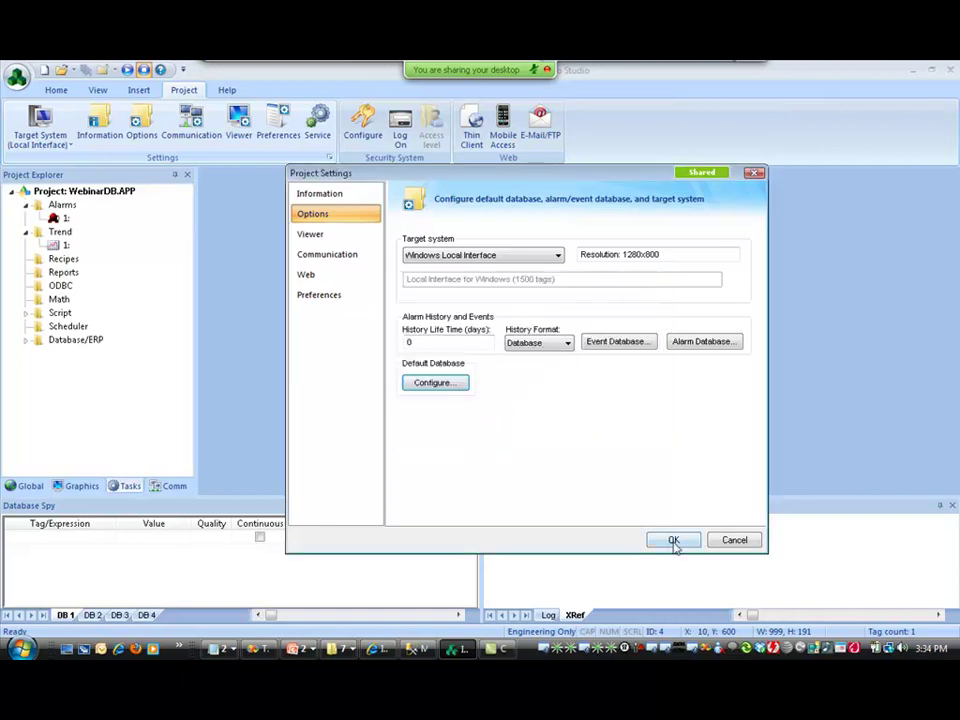
left_click(673, 540)
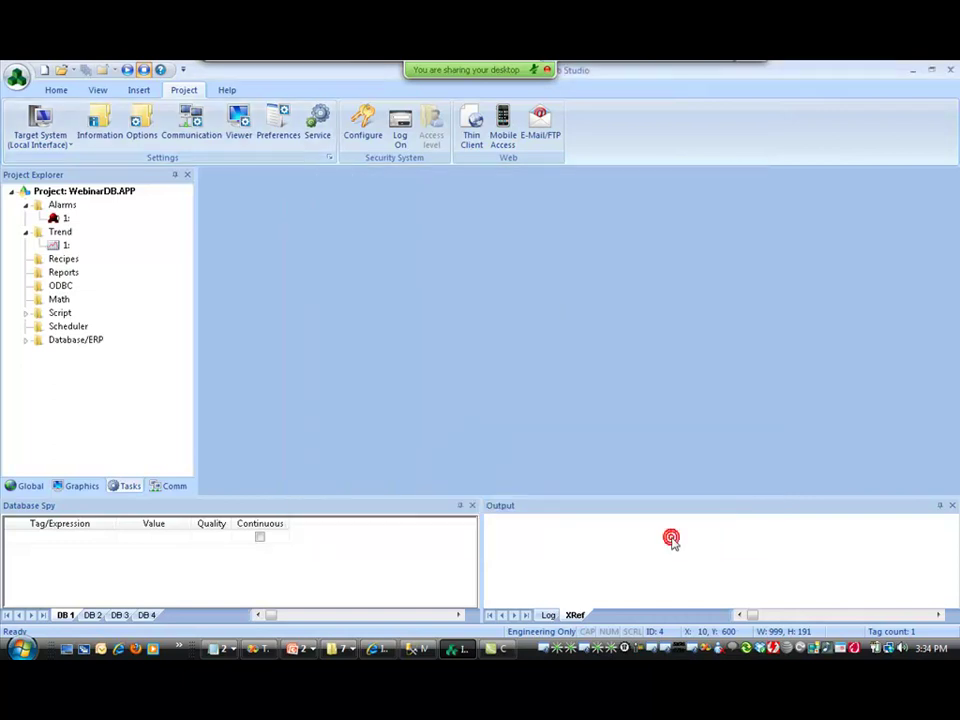
Step: Run the project and toggle tagA on and off twice to generate trend, alarm and event records
left_click(129, 70)
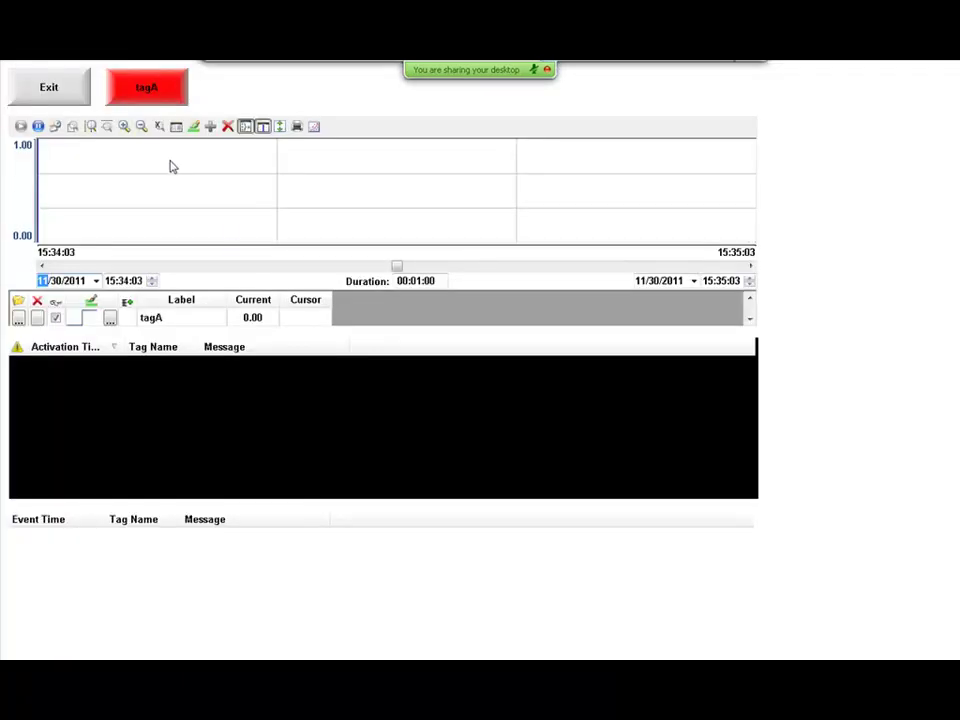
left_click(154, 94)
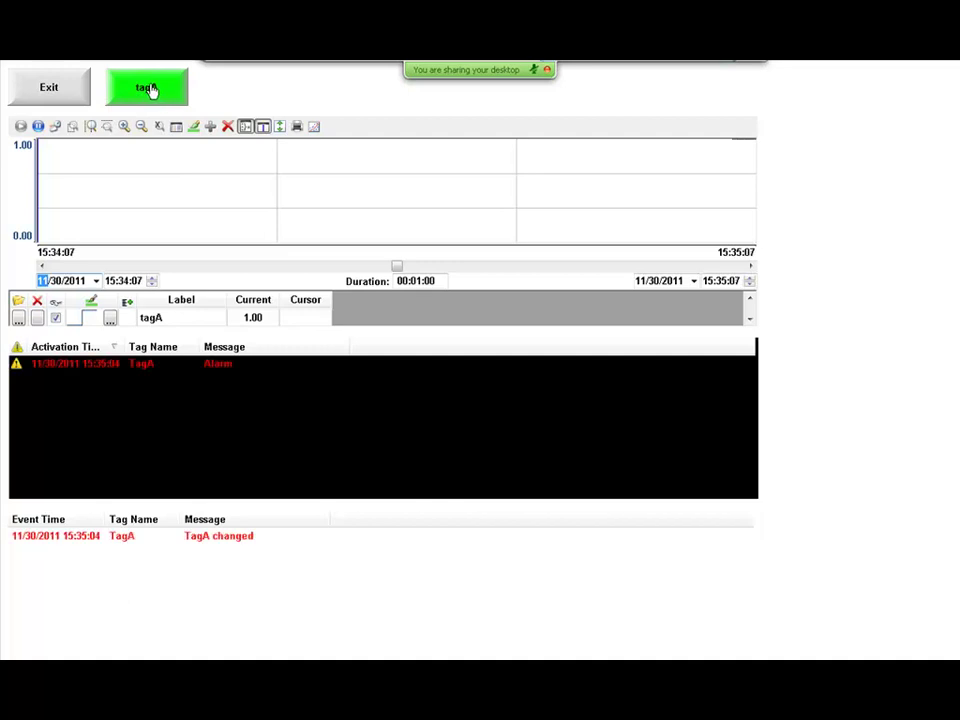
left_click(151, 91)
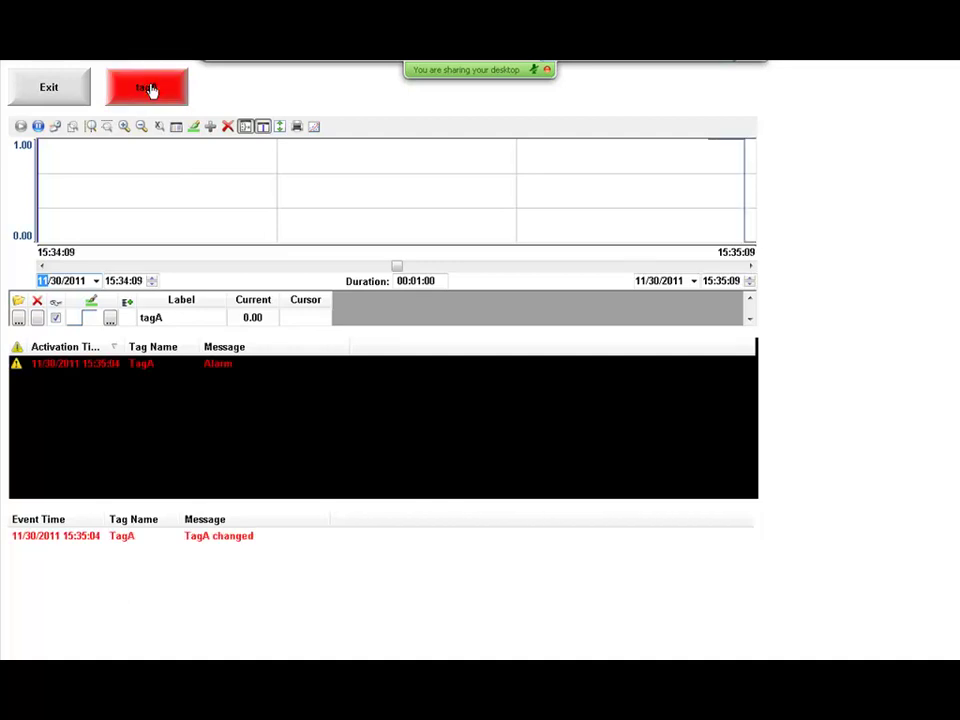
left_click(151, 91)
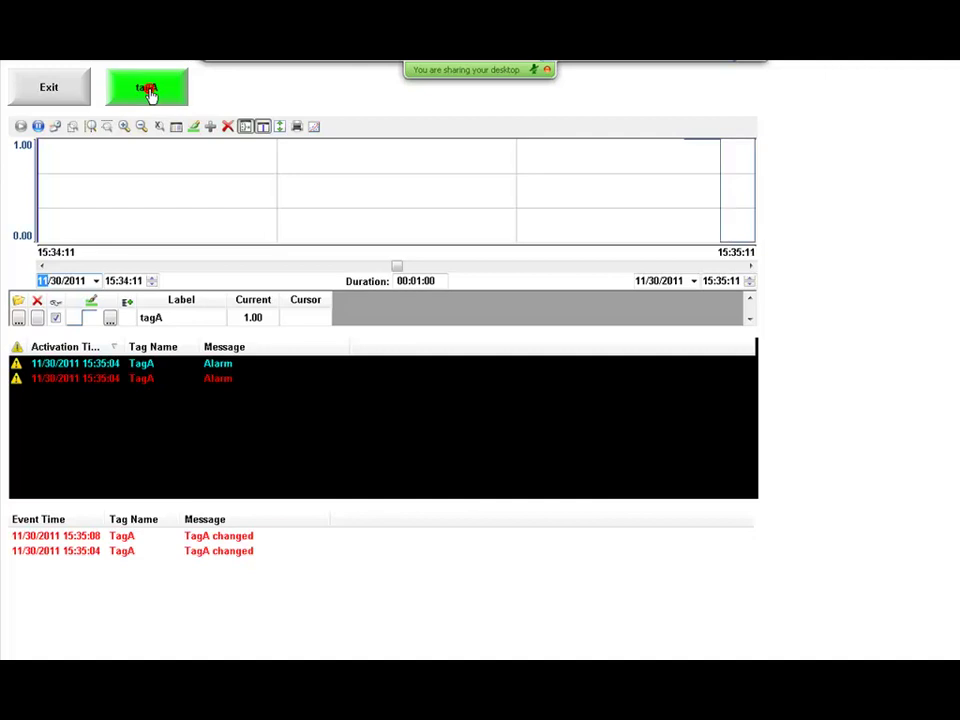
left_click(148, 92)
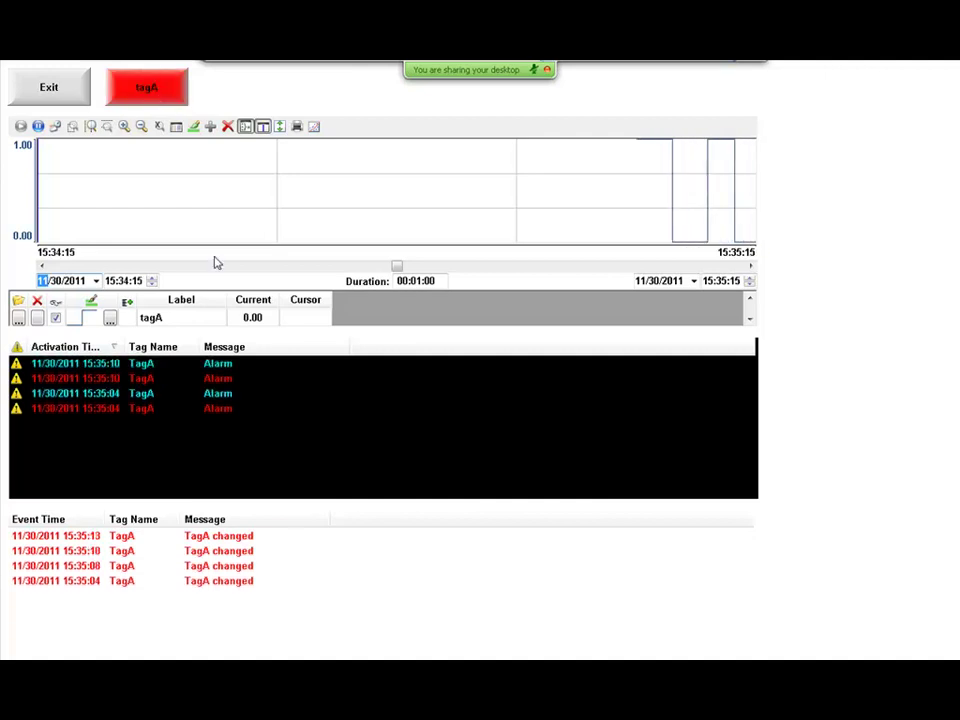
Step: Switch to SQL Server Management Studio, refresh the WebinarDB tables, and view the ALARMHISTORY records before closing that table
key("alt+Tab")
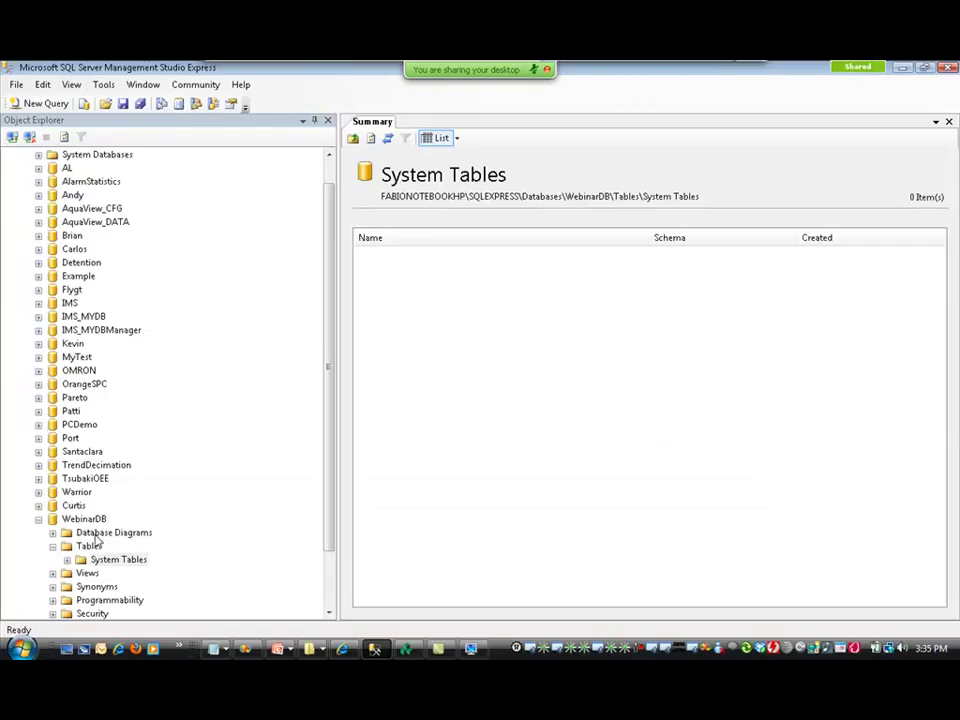
left_click(88, 547)
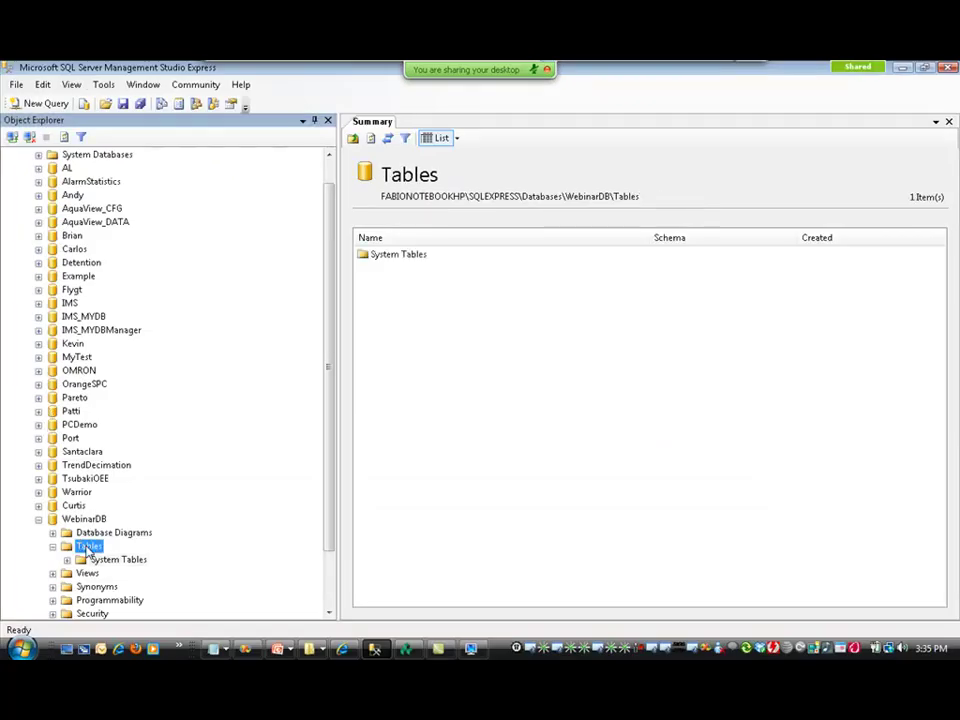
key("F5")
right_click(100, 573)
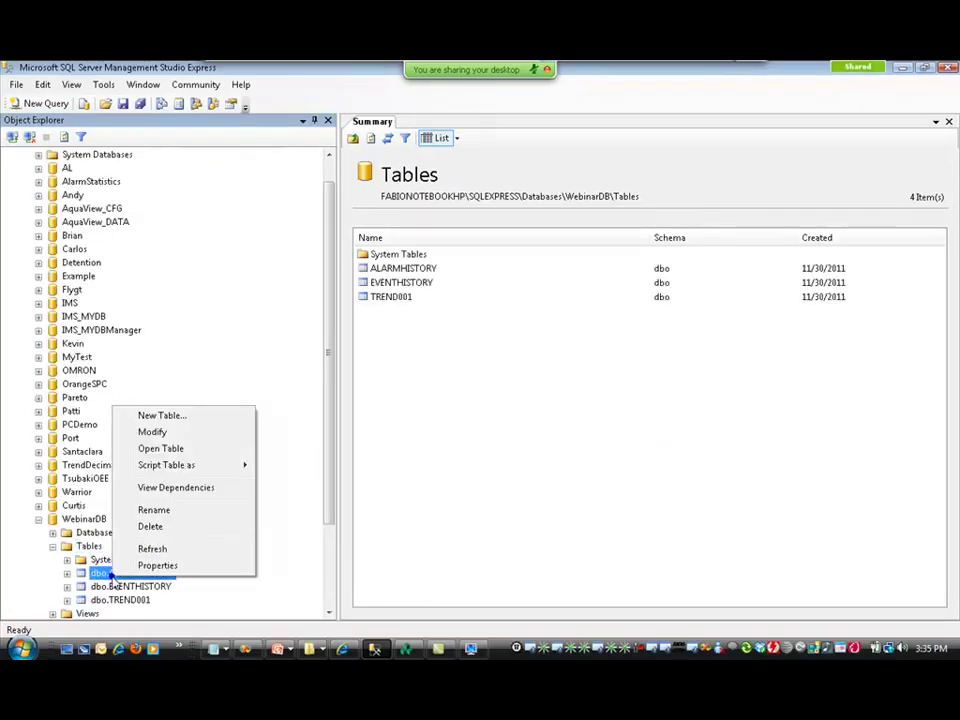
left_click(165, 450)
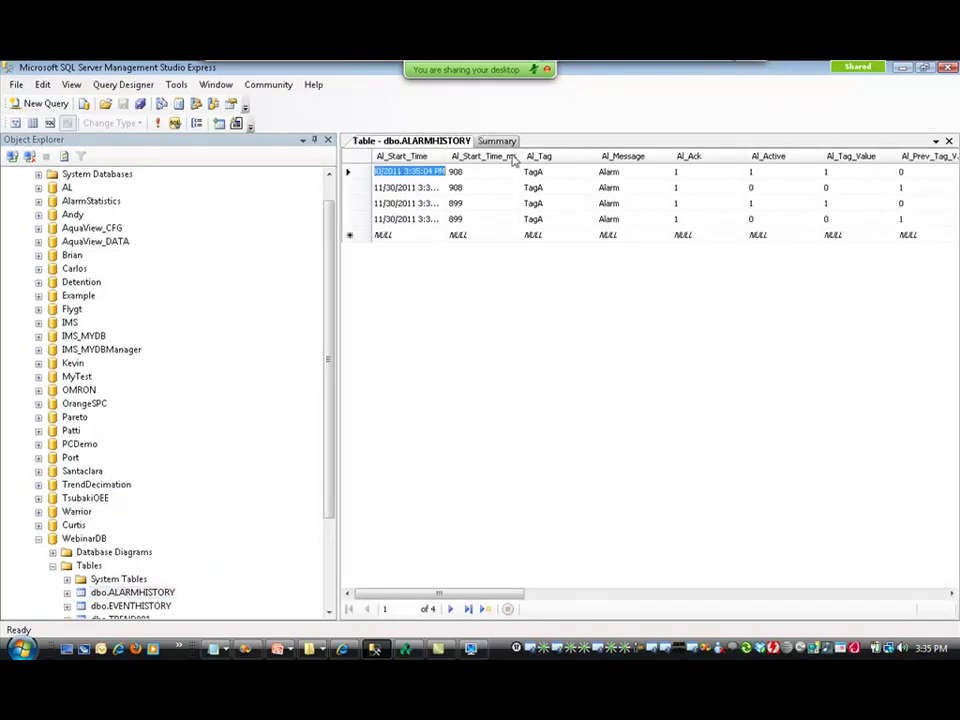
left_click(949, 140)
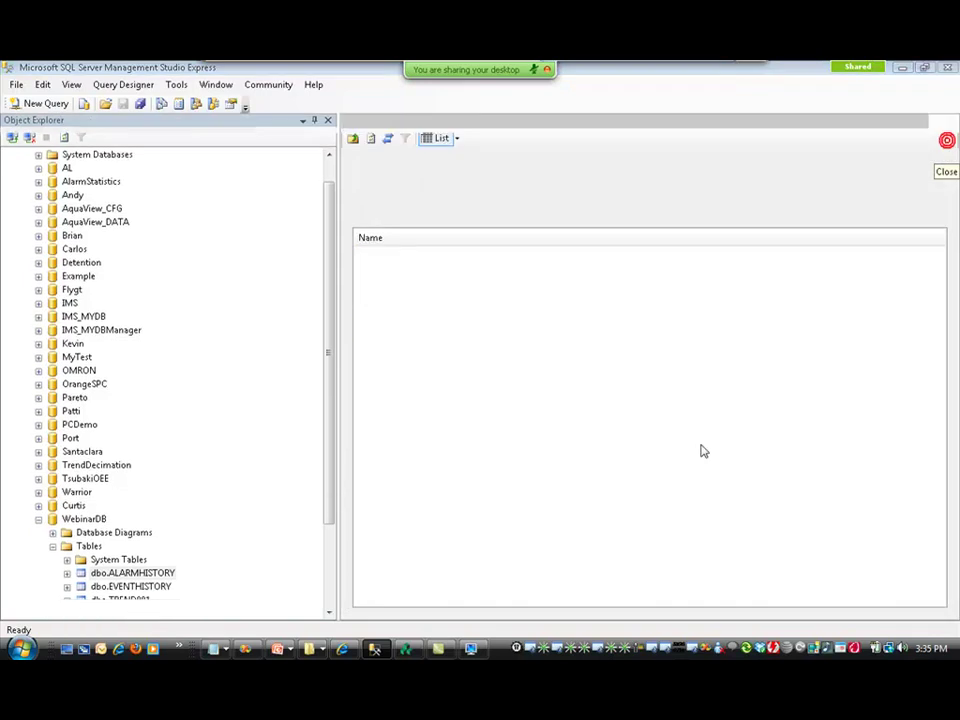
Step: Launch Microsoft Access and open the recent WebinarDB.mdb database, accepting the update of object dependencies
key("super")
type("ms")
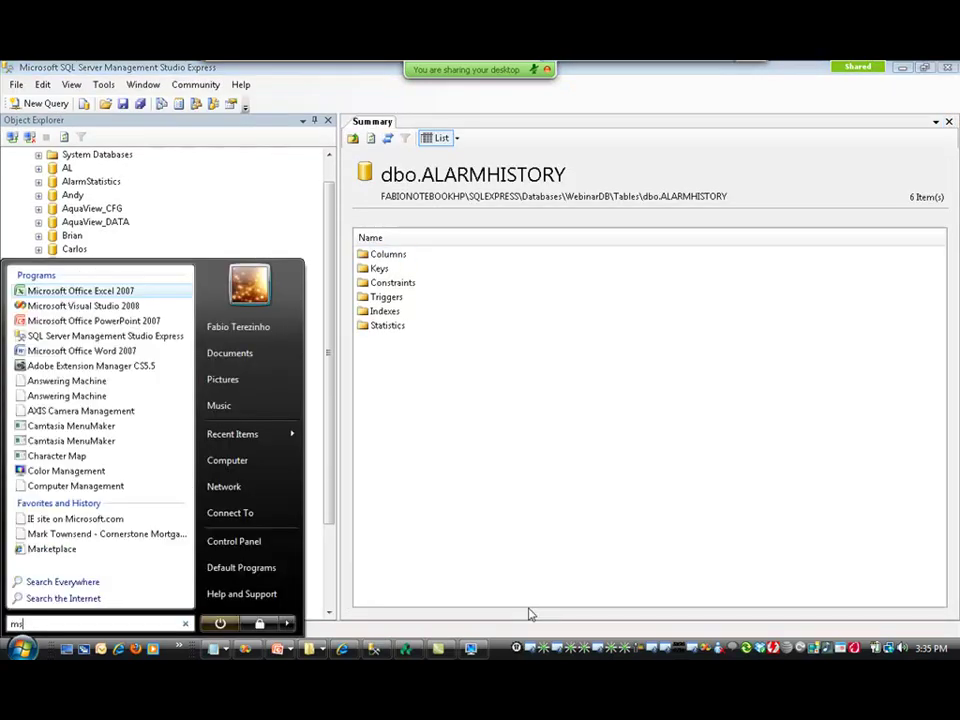
type("access")
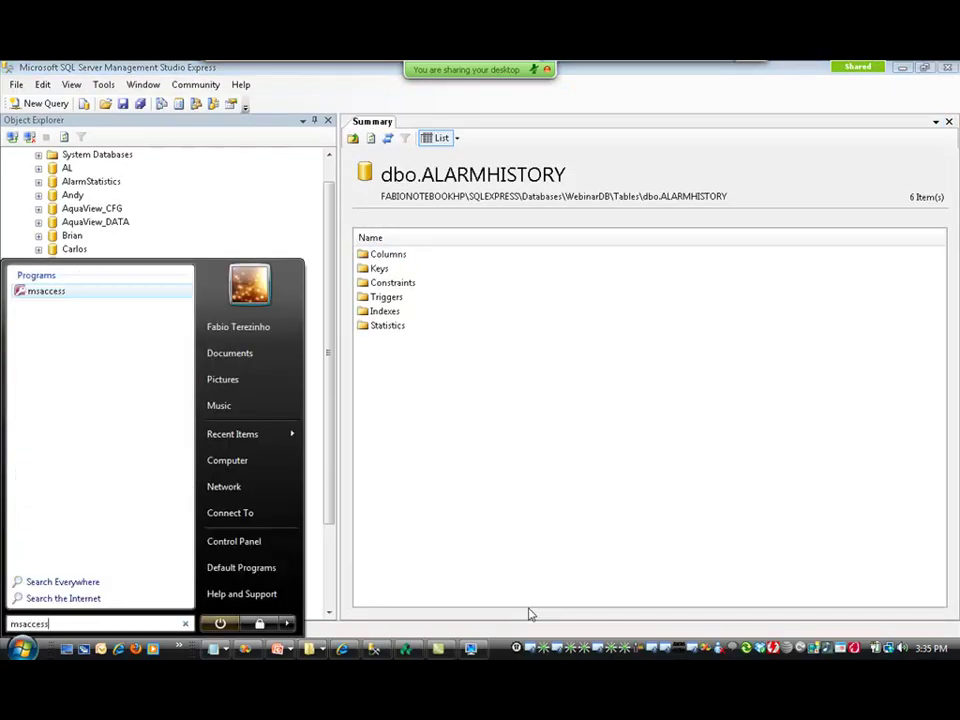
key("Return")
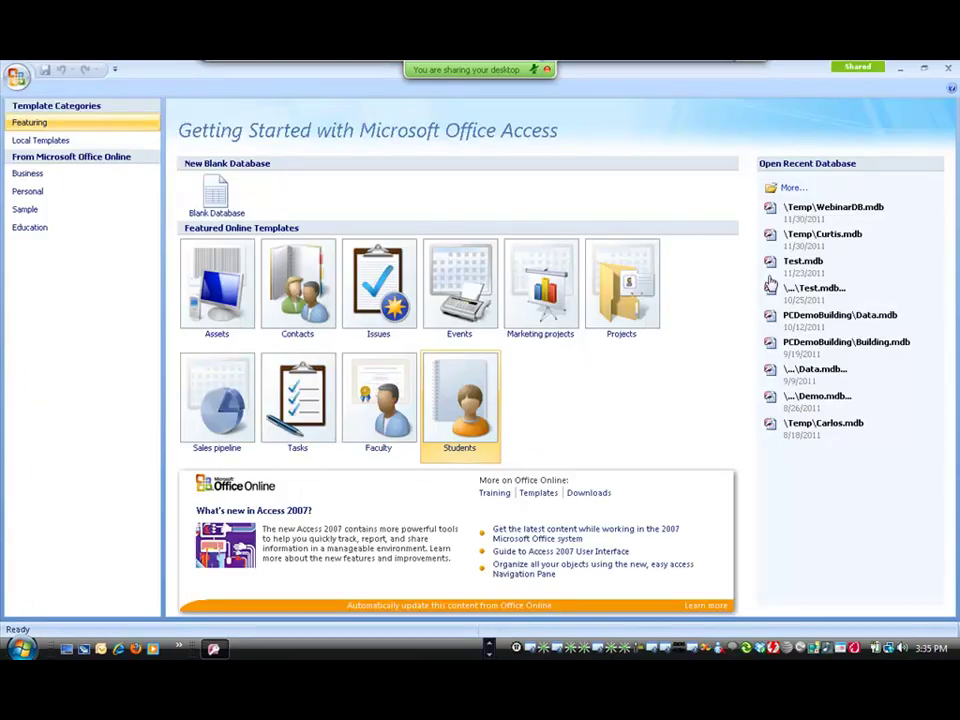
left_click(816, 216)
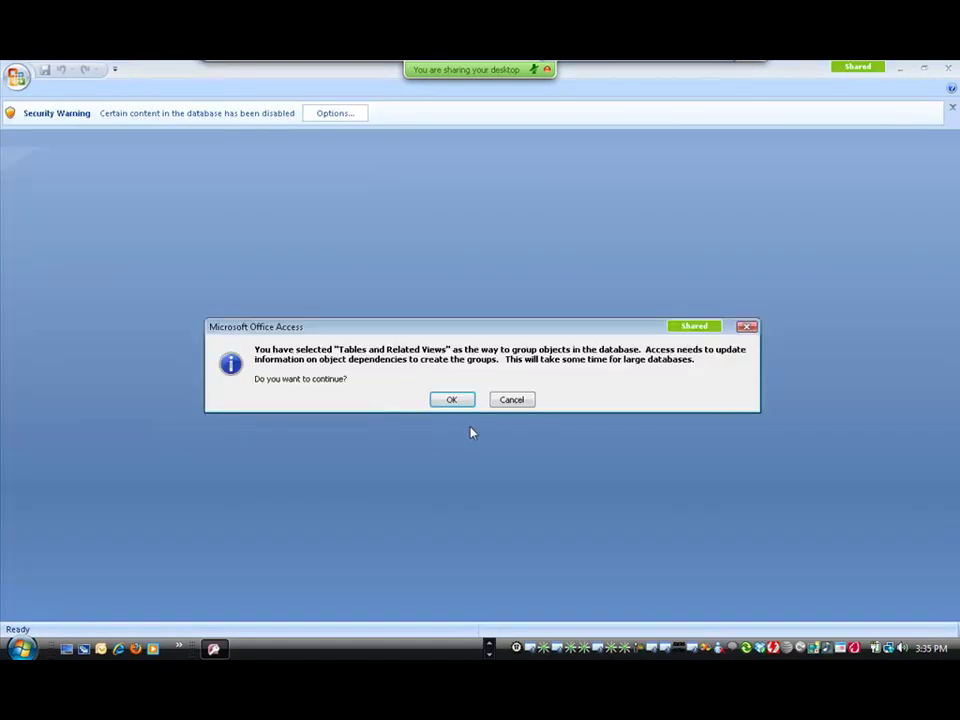
left_click(456, 401)
Step: Open the ALARMHISTORY, EVENTHISTORY and TREND001 tables in Access to check them for stored records
double_click(64, 239)
double_click(74, 272)
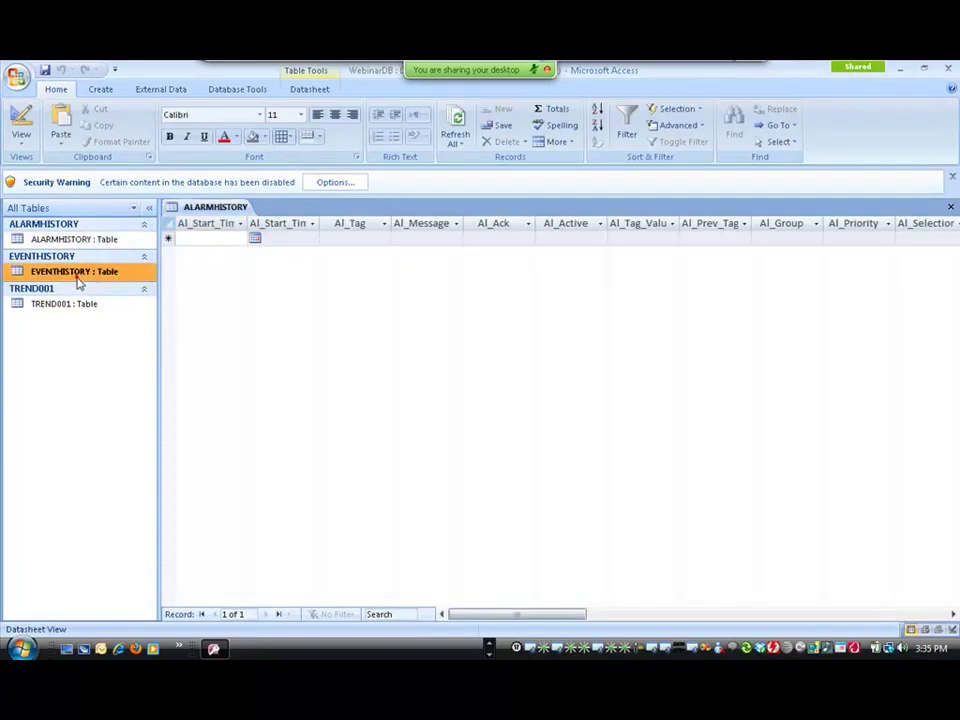
double_click(75, 303)
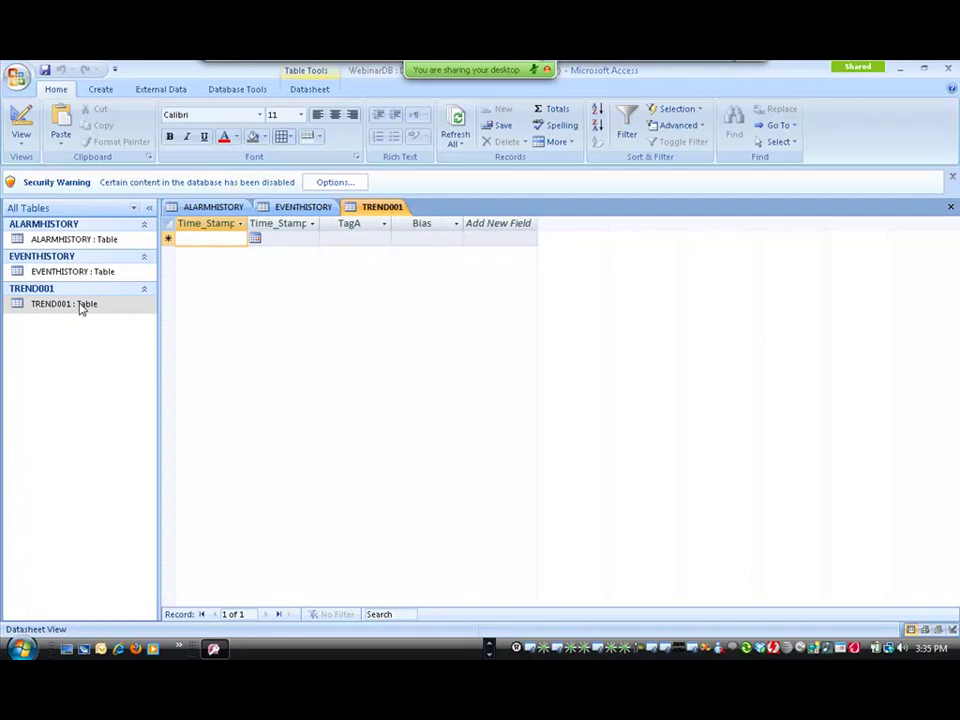
Step: Check the trend, alarms and events in the running project, and return to InduSoft Web Studio
key("alt+Tab")
key("alt+Tab")
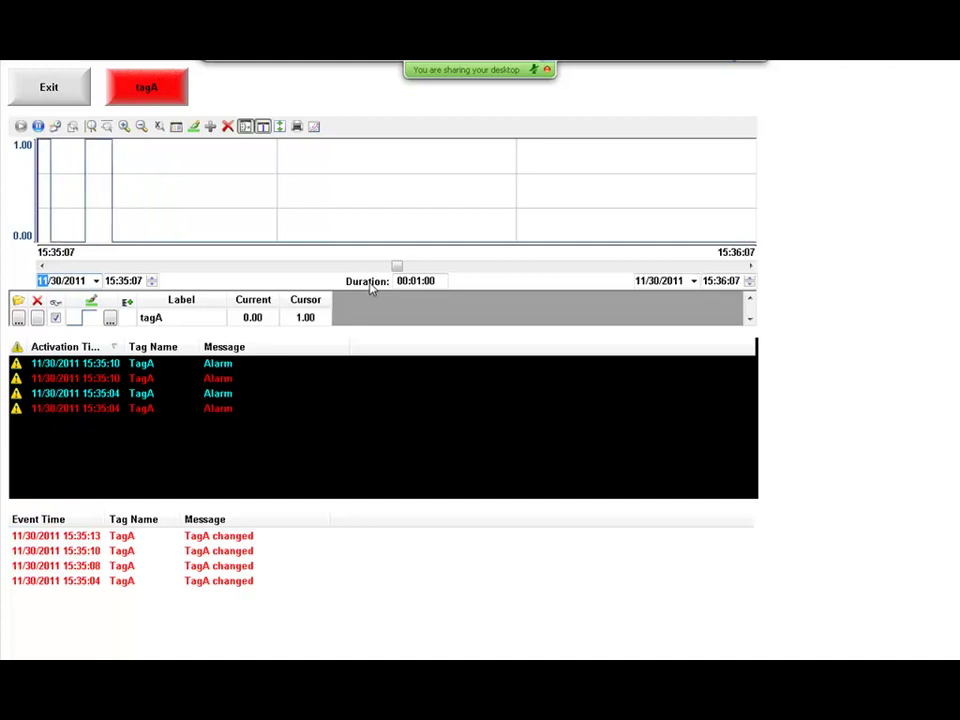
middle_click(370, 287)
key("alt+Tab")
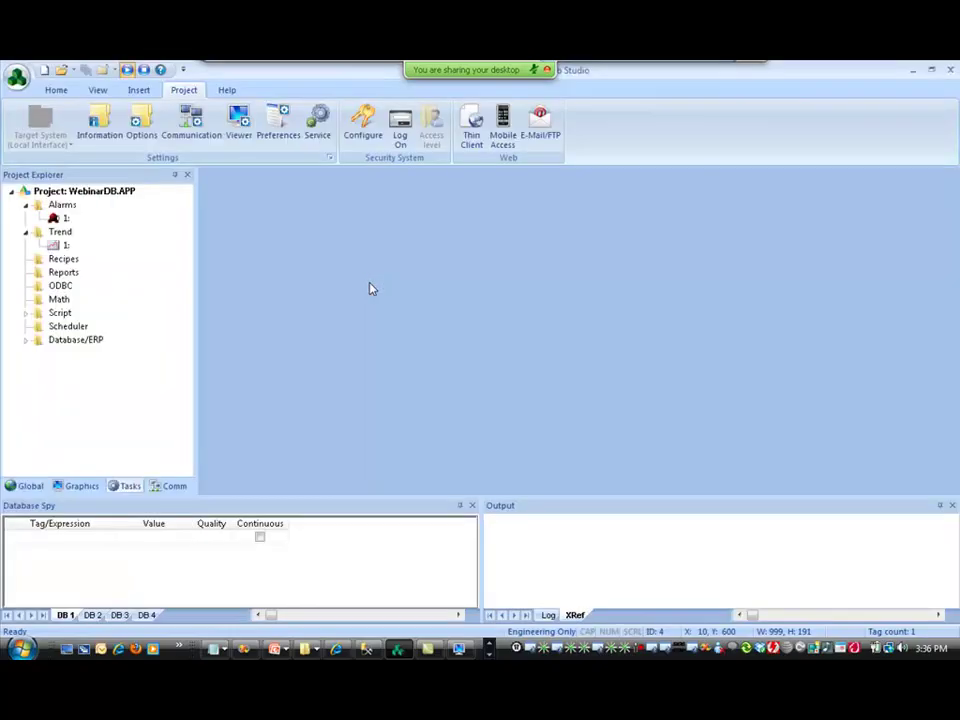
Step: Stop the project and set the retry interval to 60 seconds for both the primary and secondary default databases
left_click(141, 126)
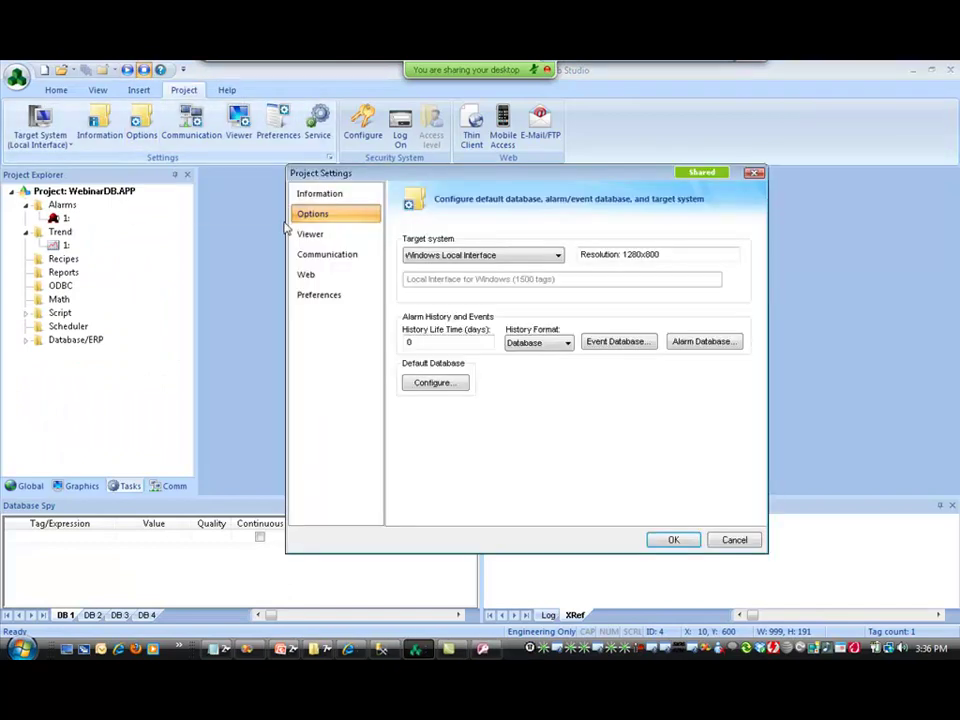
left_click(445, 383)
left_click_drag(495, 397, 472, 403)
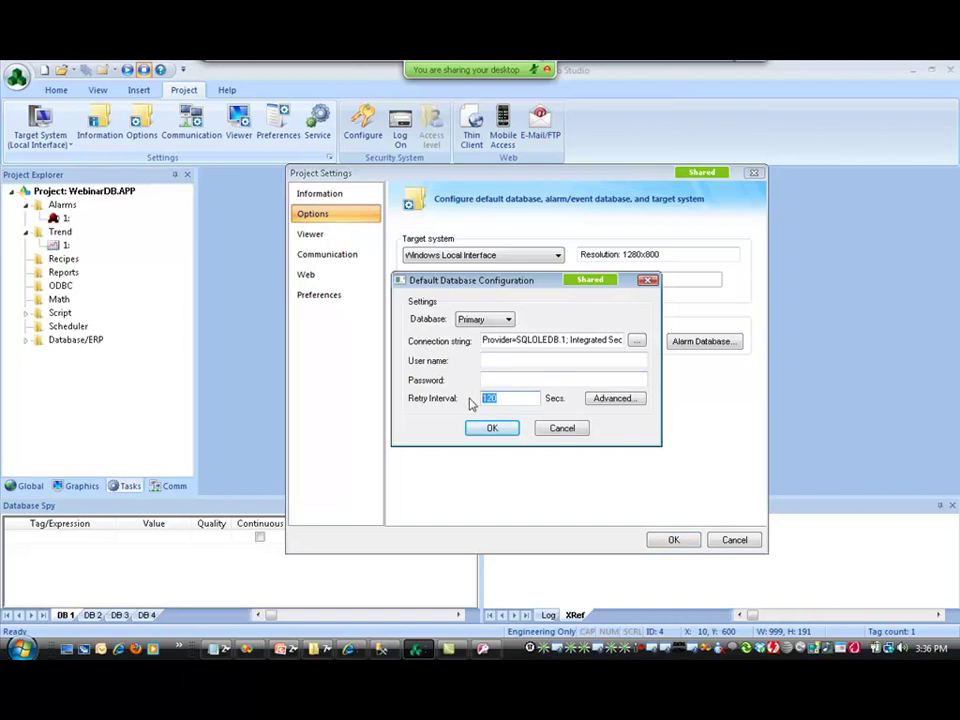
type("60")
left_click(480, 319)
left_click(478, 342)
double_click(507, 399)
type("60")
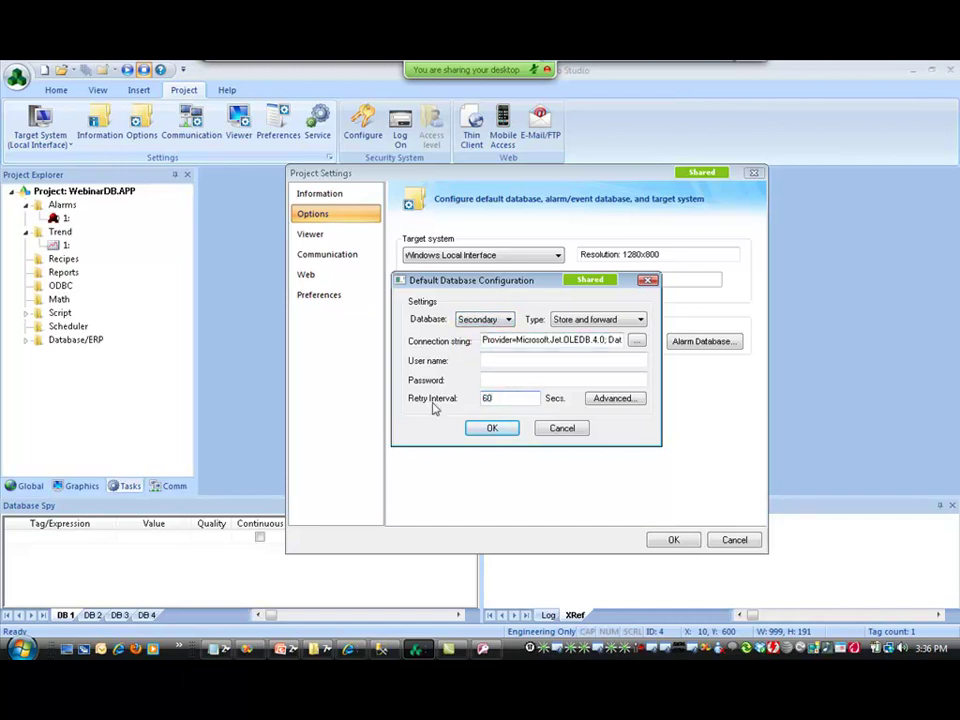
Step: Switch the default database configuration to the primary database and check its retry interval
left_click(480, 320)
left_click(472, 332)
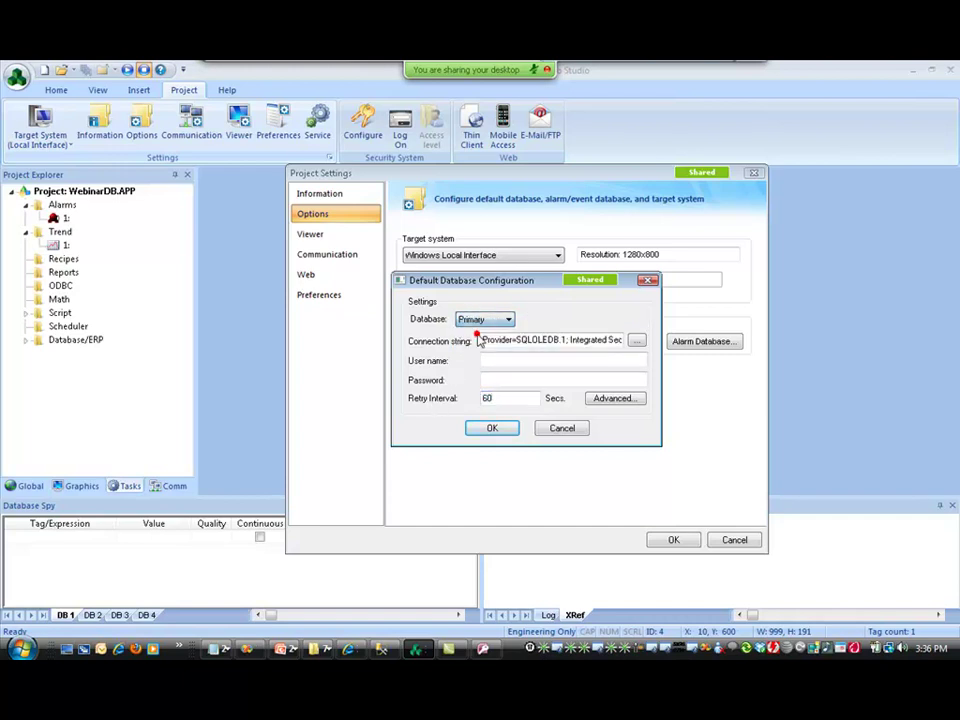
left_click(505, 400)
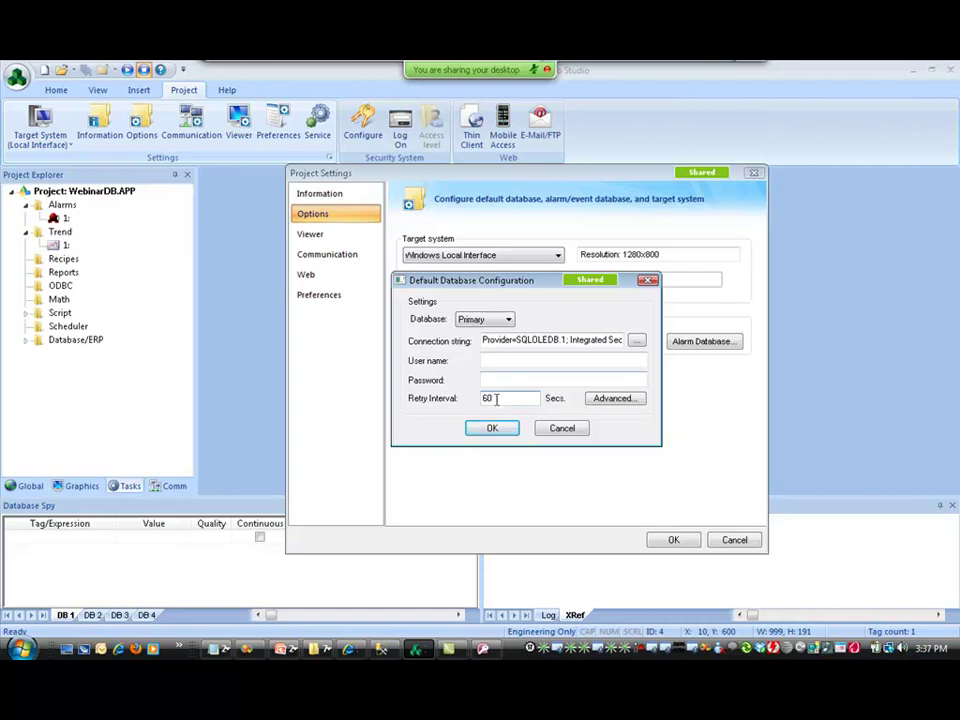
left_click_drag(490, 398, 476, 399)
Step: Examine the Database Gateway host and port in the primary database's advanced settings, and close the project settings without saving
left_click(609, 399)
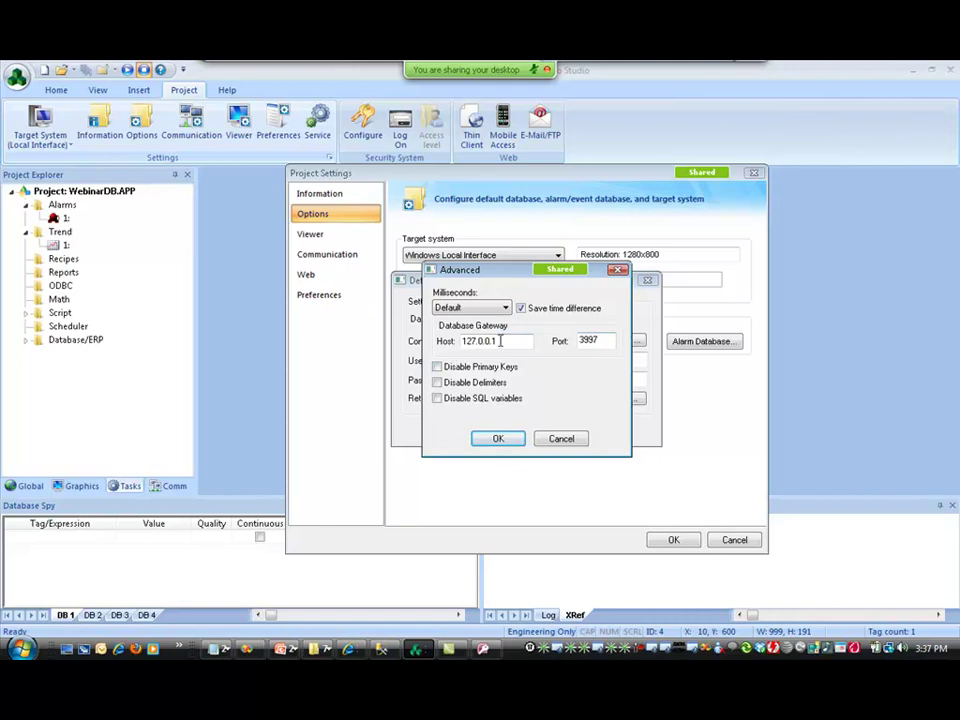
left_click_drag(500, 341, 440, 342)
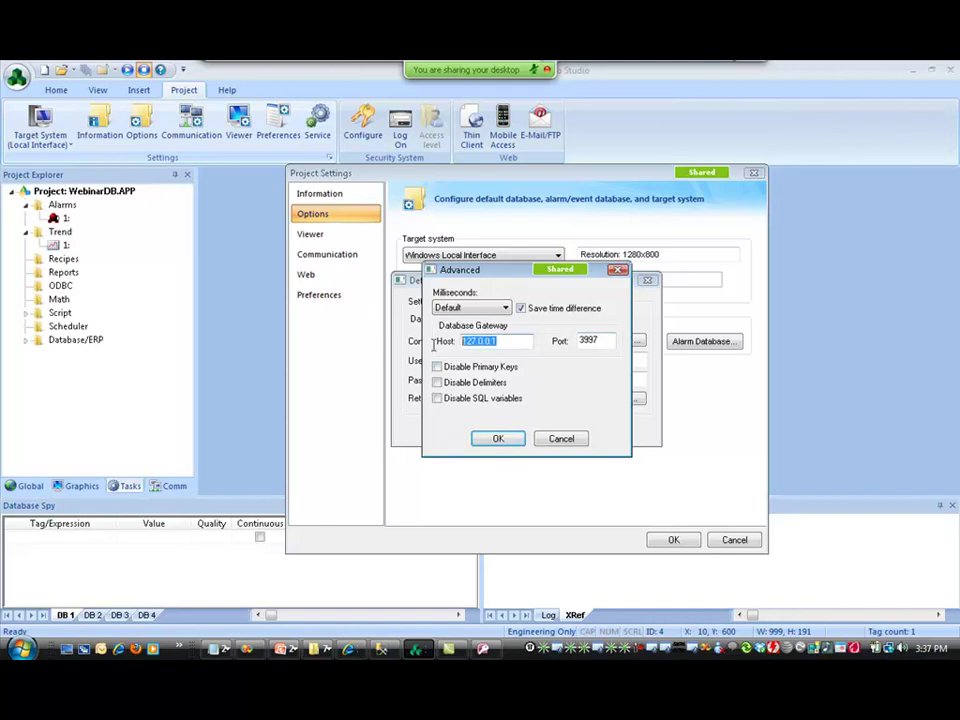
left_click(606, 340)
double_click(608, 339)
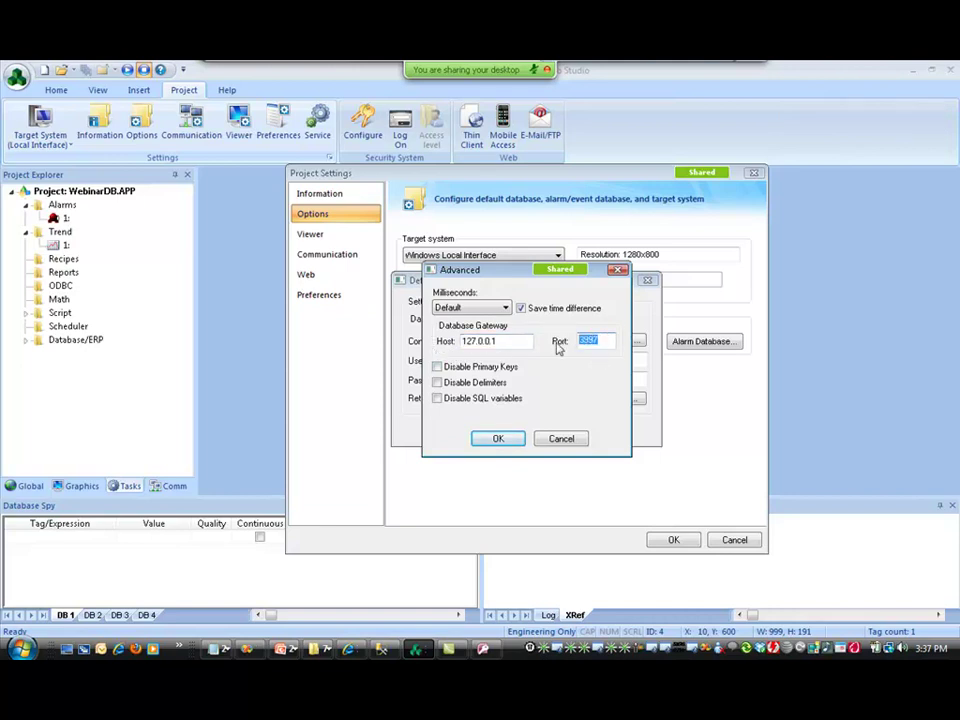
left_click(514, 340)
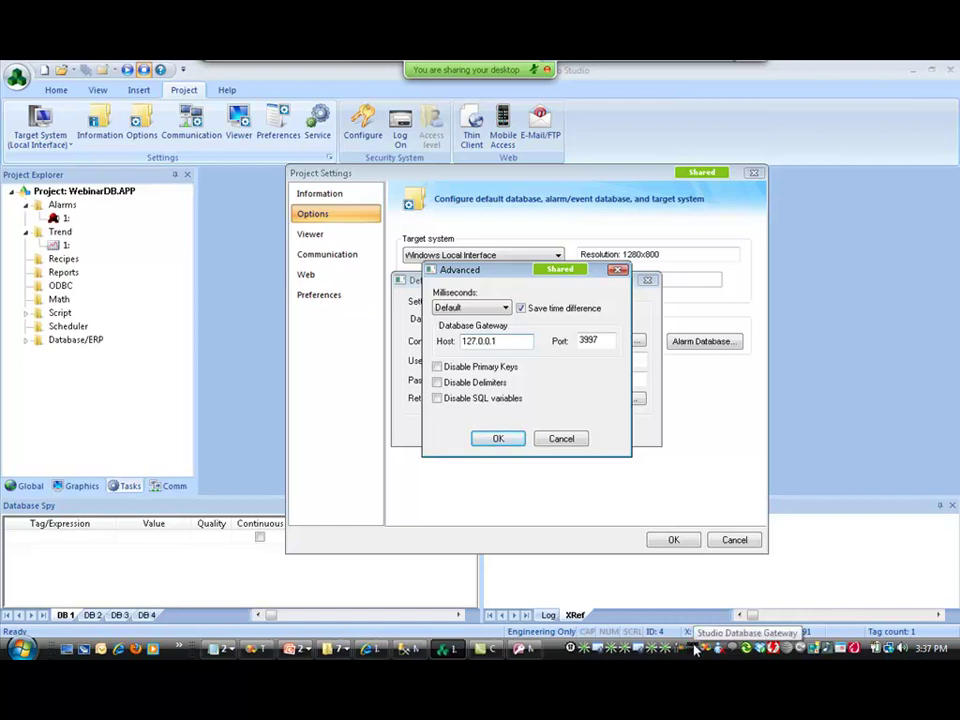
left_click(507, 342)
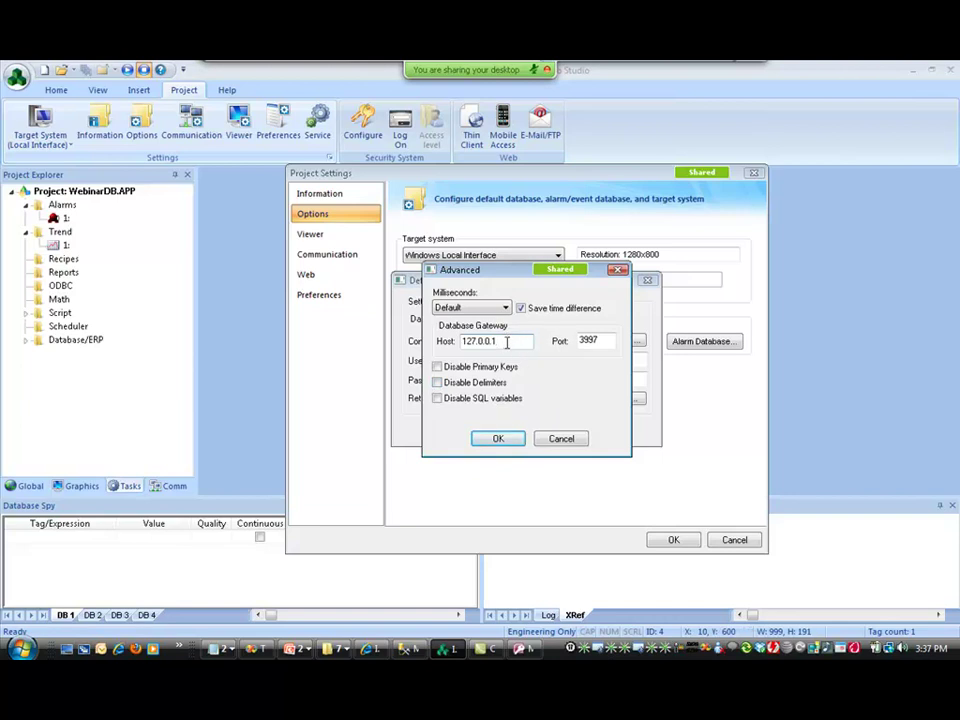
double_click(502, 341)
left_click_drag(499, 341, 435, 343)
left_click_drag(508, 337, 424, 332)
left_click(563, 436)
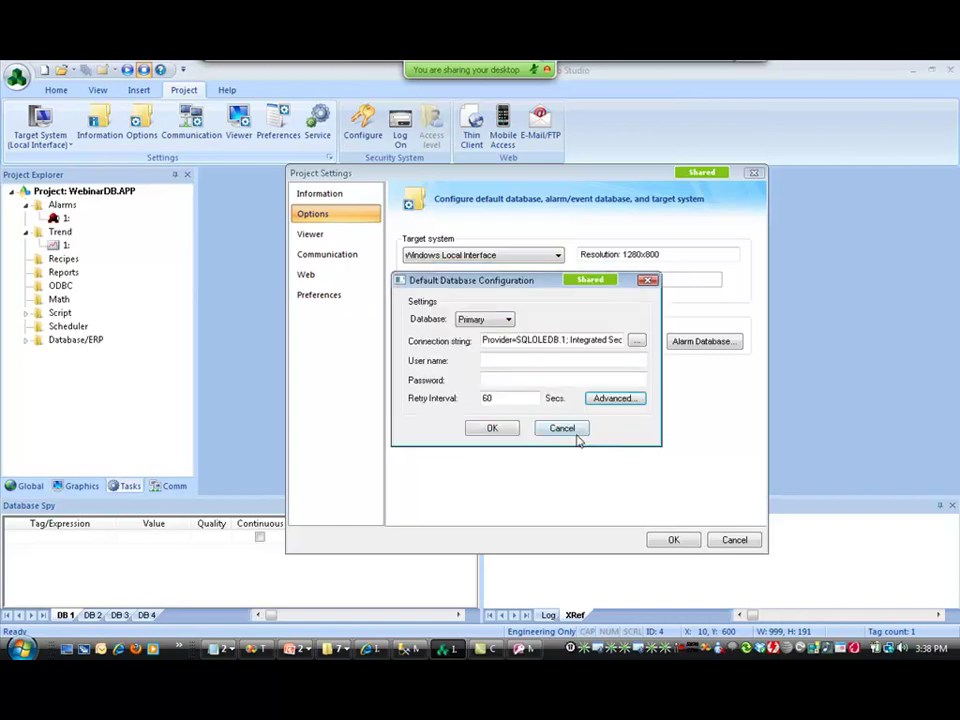
left_click(568, 428)
left_click(735, 540)
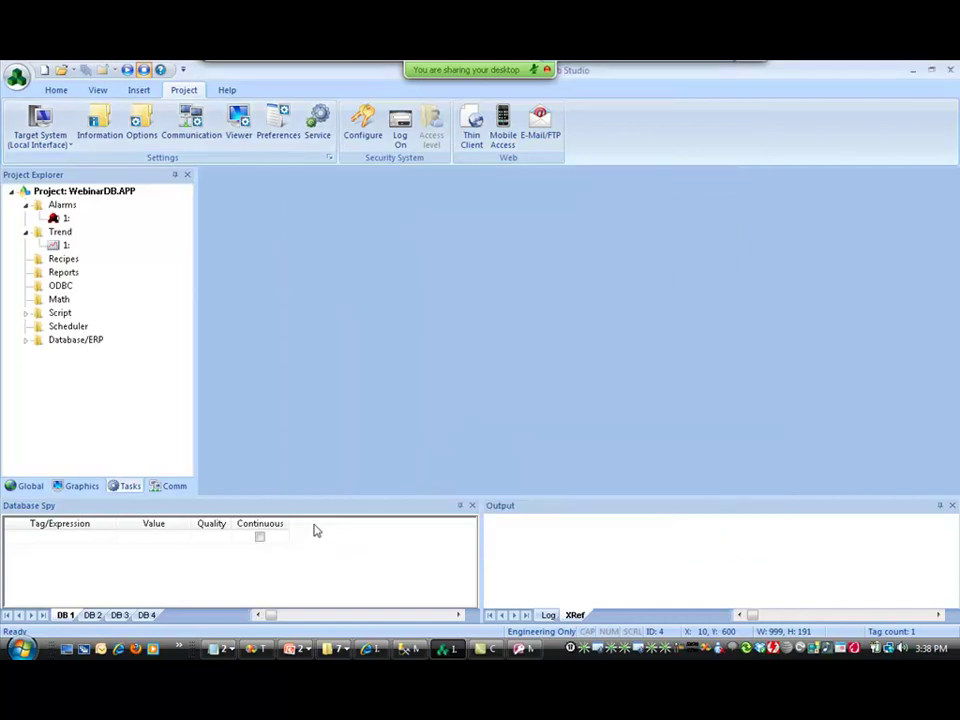
Step: Evaluate getproductpath() in the Database Spy and select the returned installation path
left_click(99, 539)
type("getproductpath()")
key("Return")
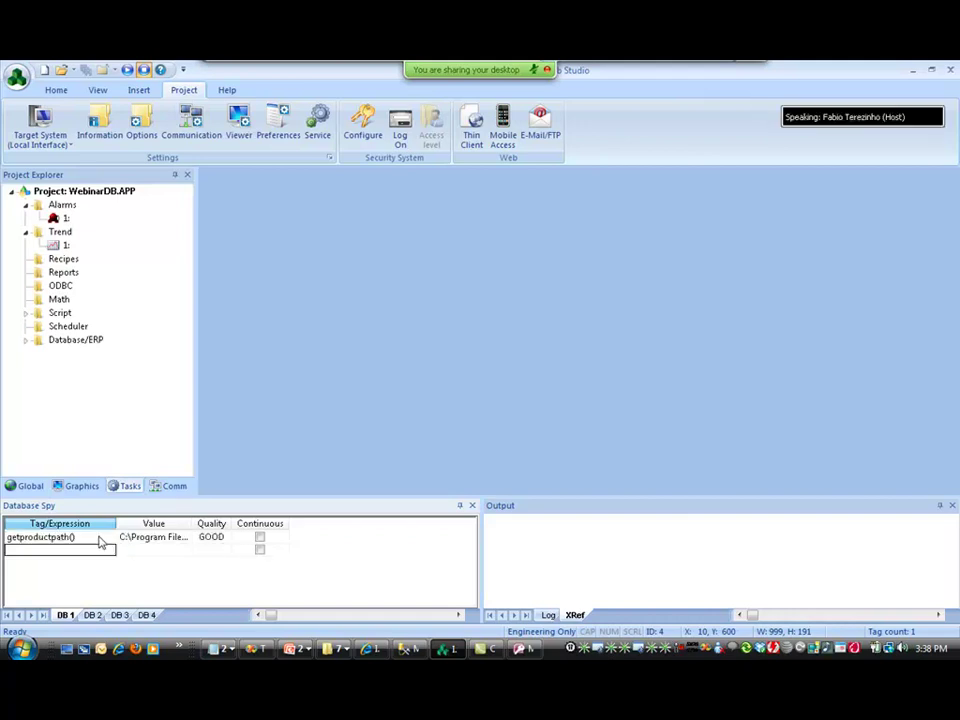
left_click(141, 538)
Step: Browse to the Bin folder of C:\Program Files (x86)\InduSoft Web Studio v7.0 in Windows Explorer and locate StADOSvr.exe
key("super+e")
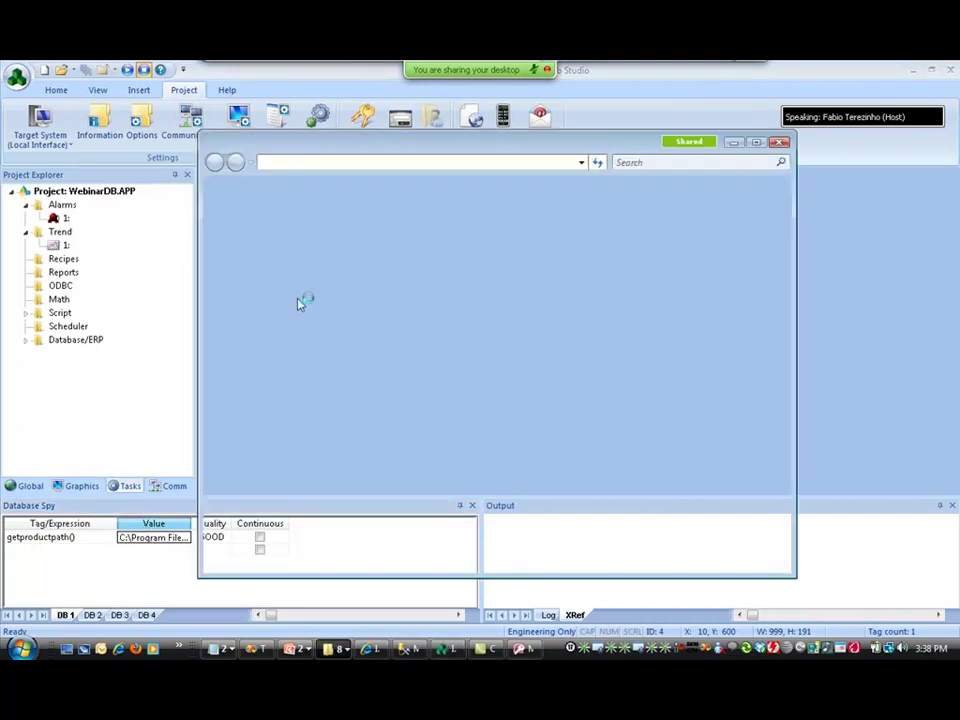
left_click(343, 163)
type("C:\\Program Files (x86)\\InduSoft Web Studio v7.0")
key("Return")
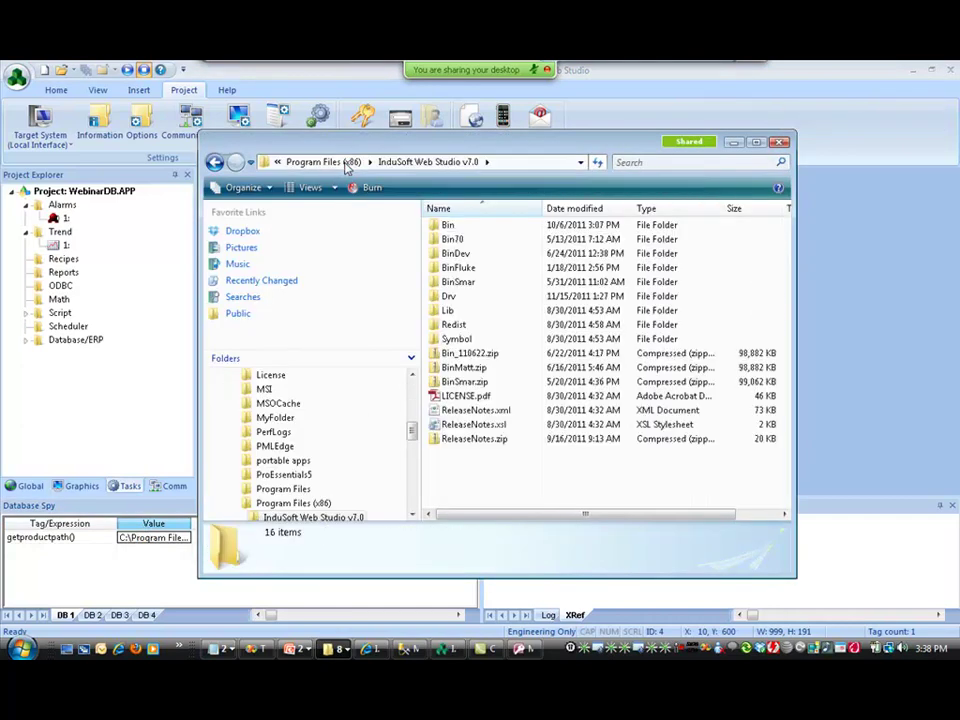
double_click(443, 224)
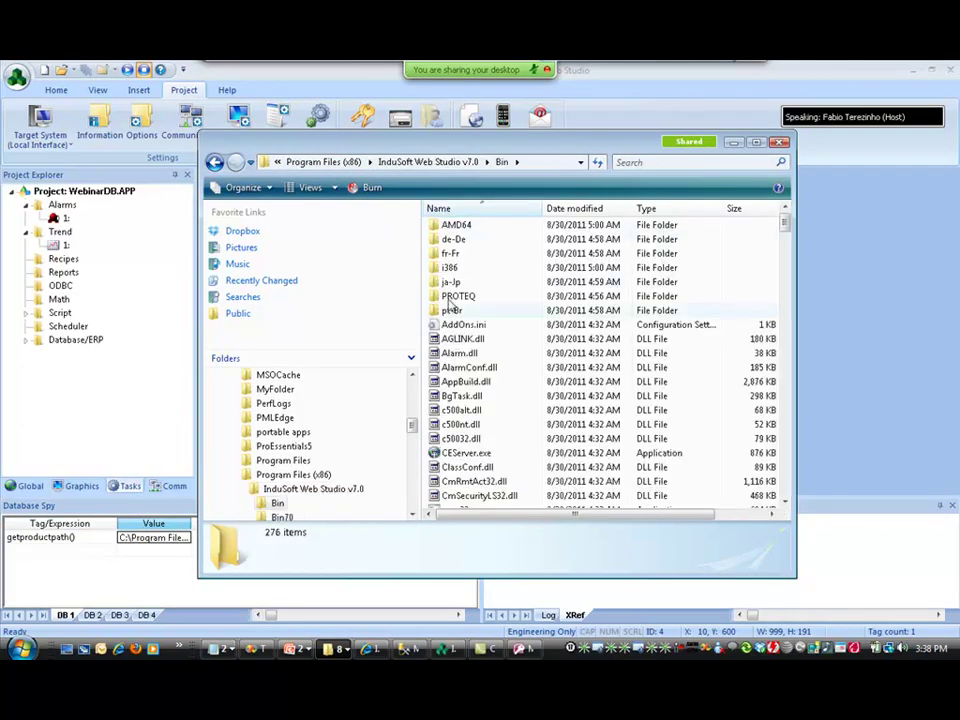
left_click(450, 410)
type("st")
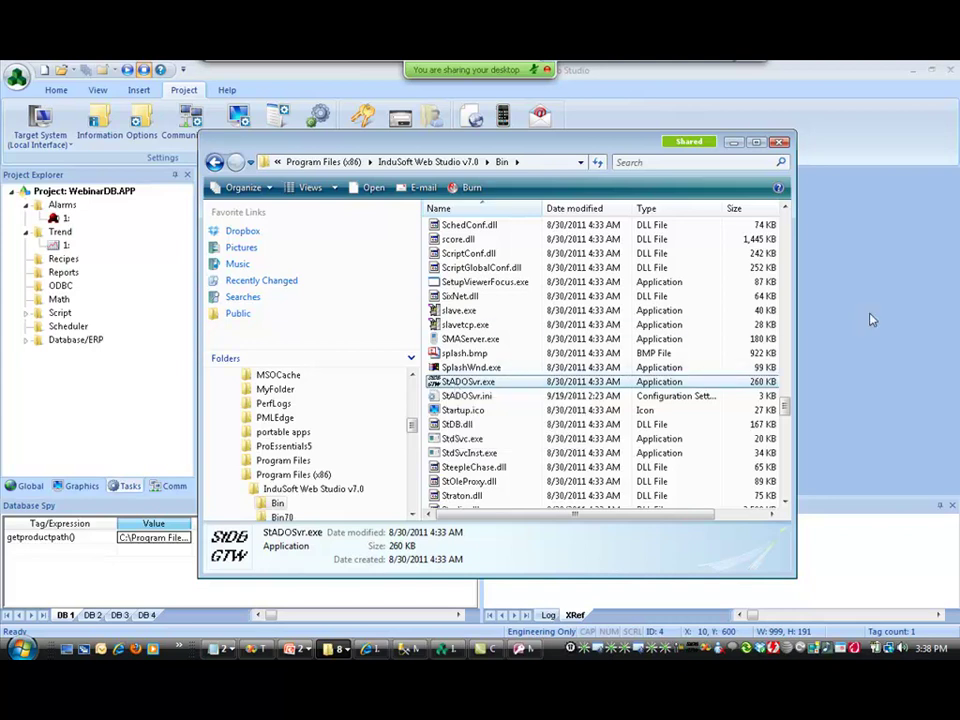
key("alt+F4")
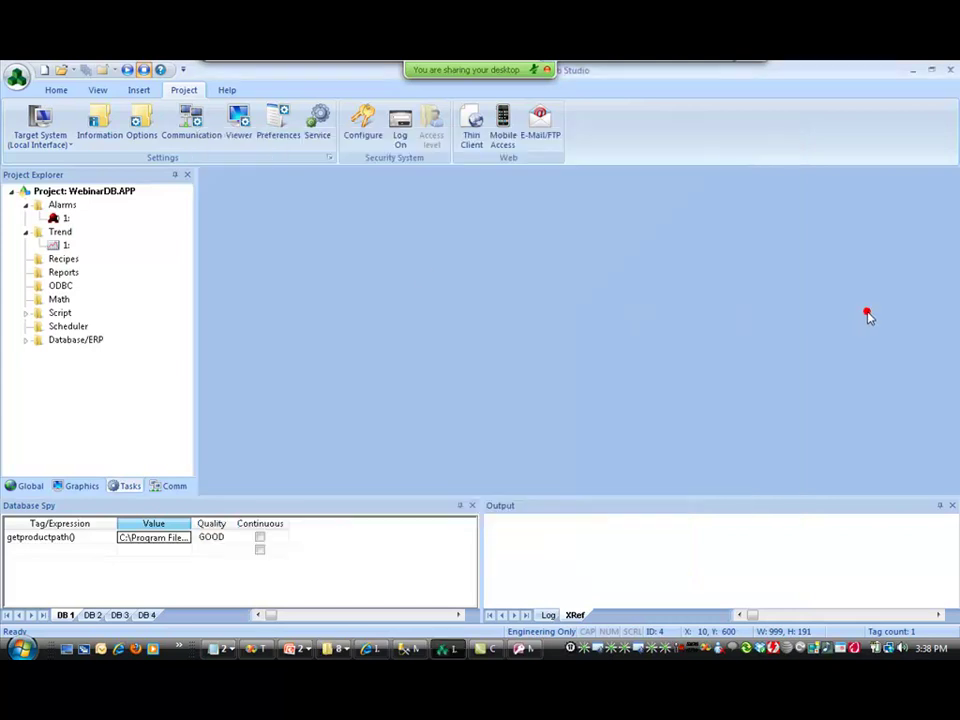
Step: Review the default database's advanced gateway settings again and cancel out of the project settings
left_click(141, 125)
left_click(450, 390)
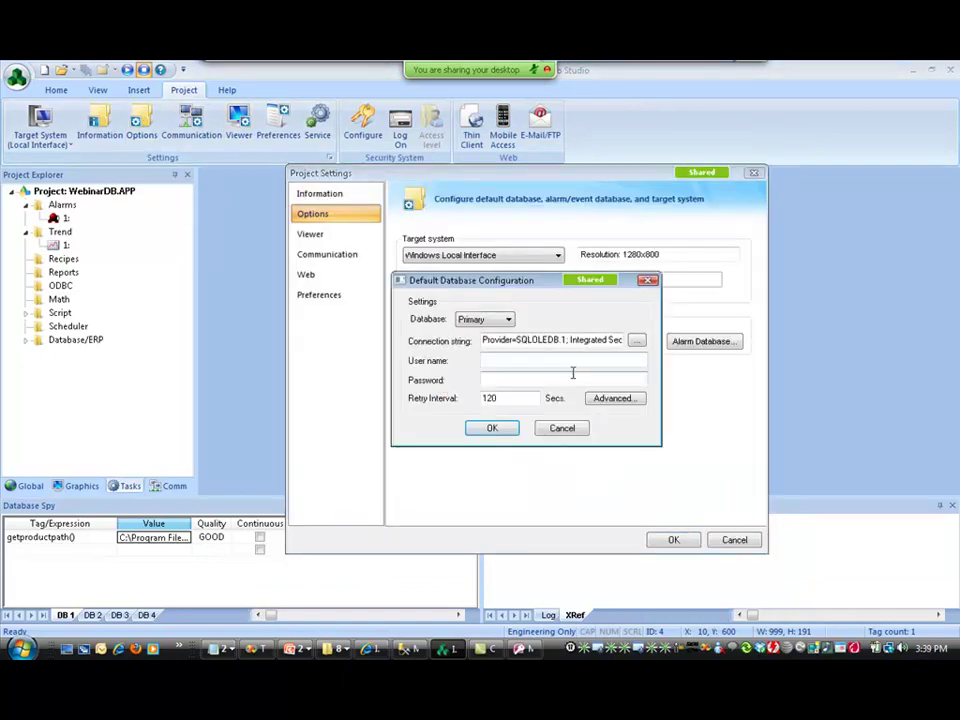
left_click(612, 399)
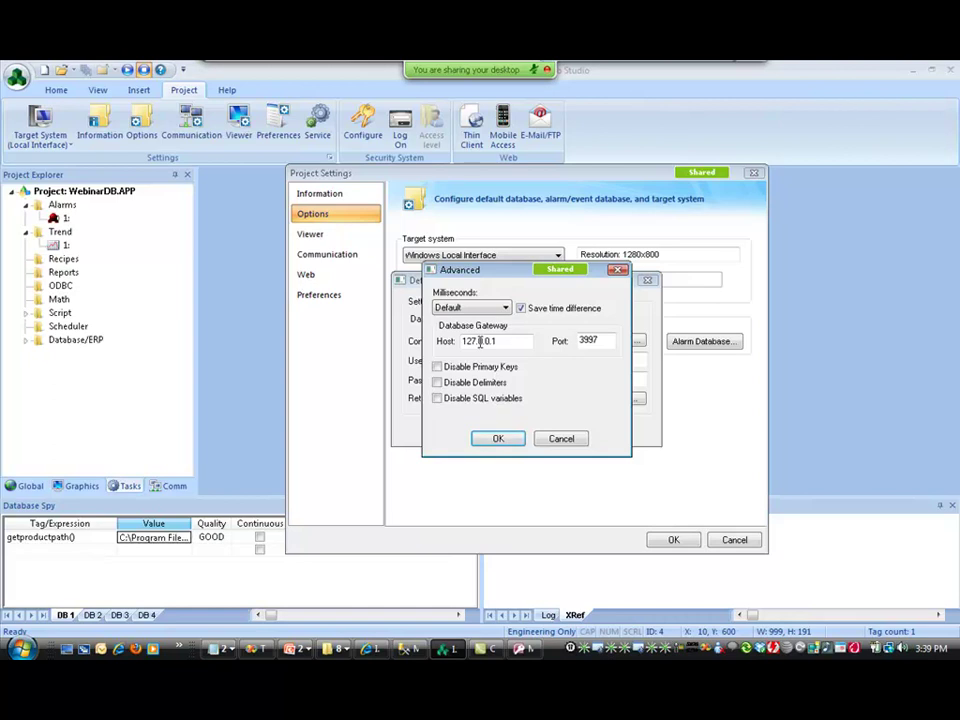
left_click(570, 443)
left_click(583, 430)
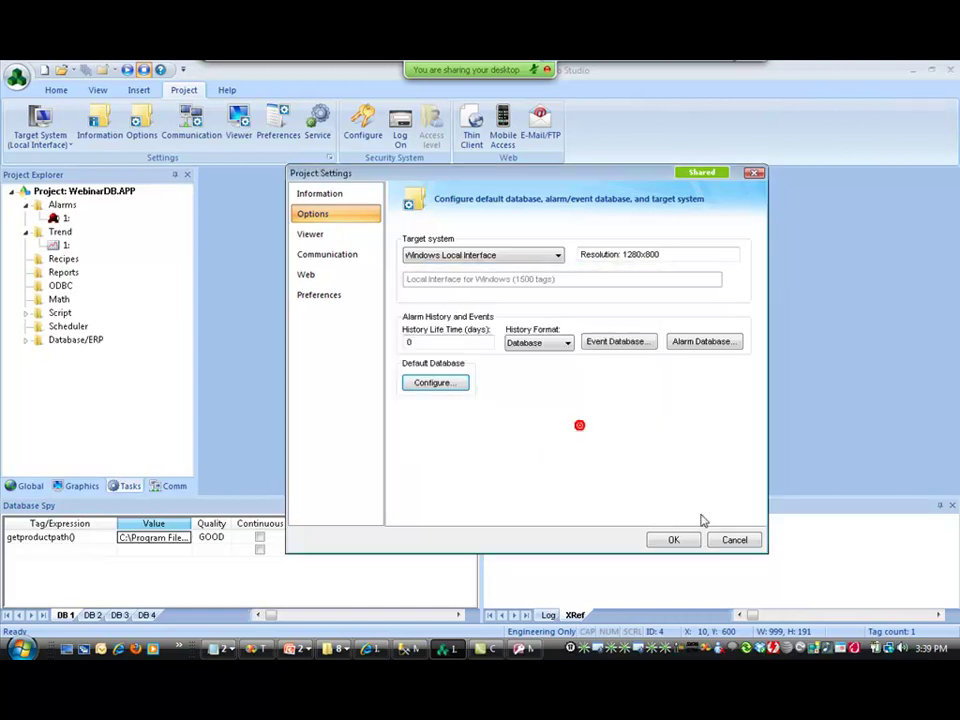
left_click(734, 539)
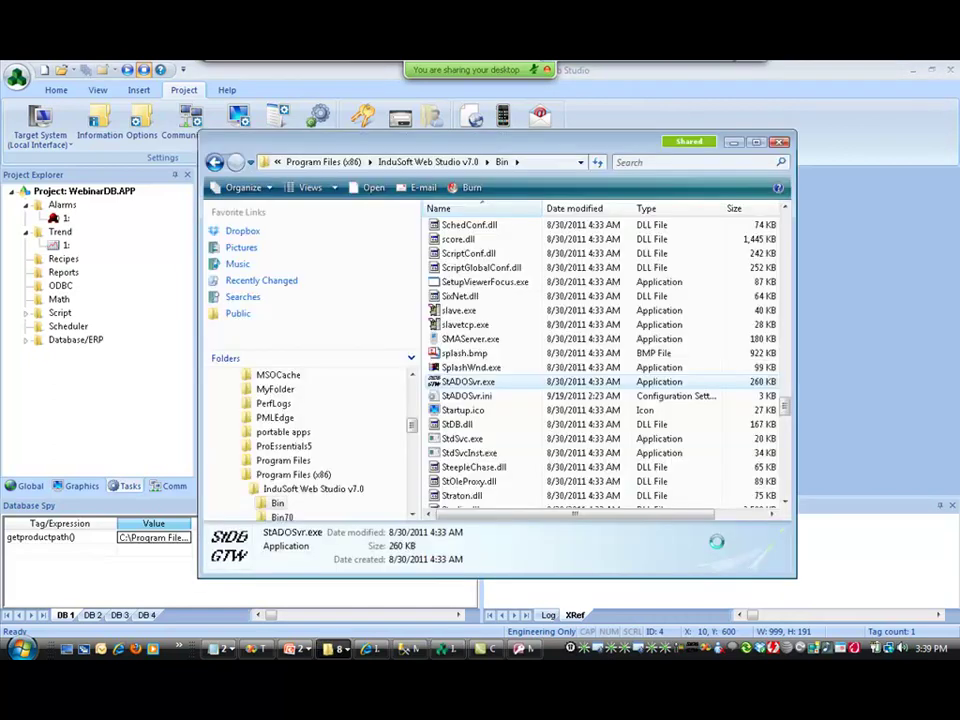
Step: Select StADOSvr.ini together with StADOSvr.exe in the Bin folder, and return to InduSoft Web Studio
left_click(470, 397, "ctrl")
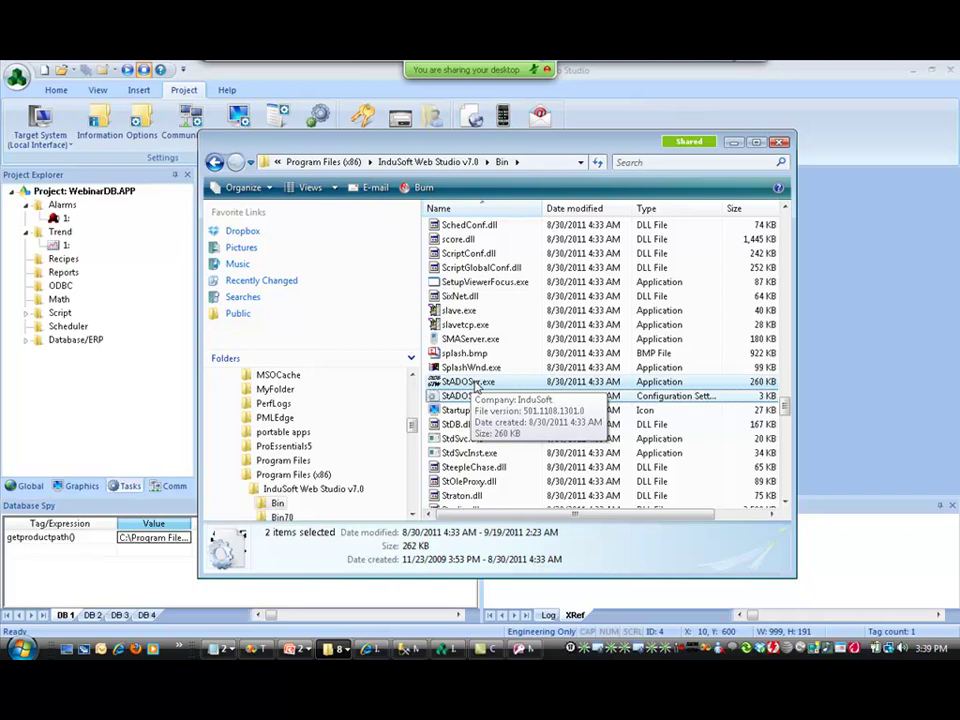
left_click(157, 305)
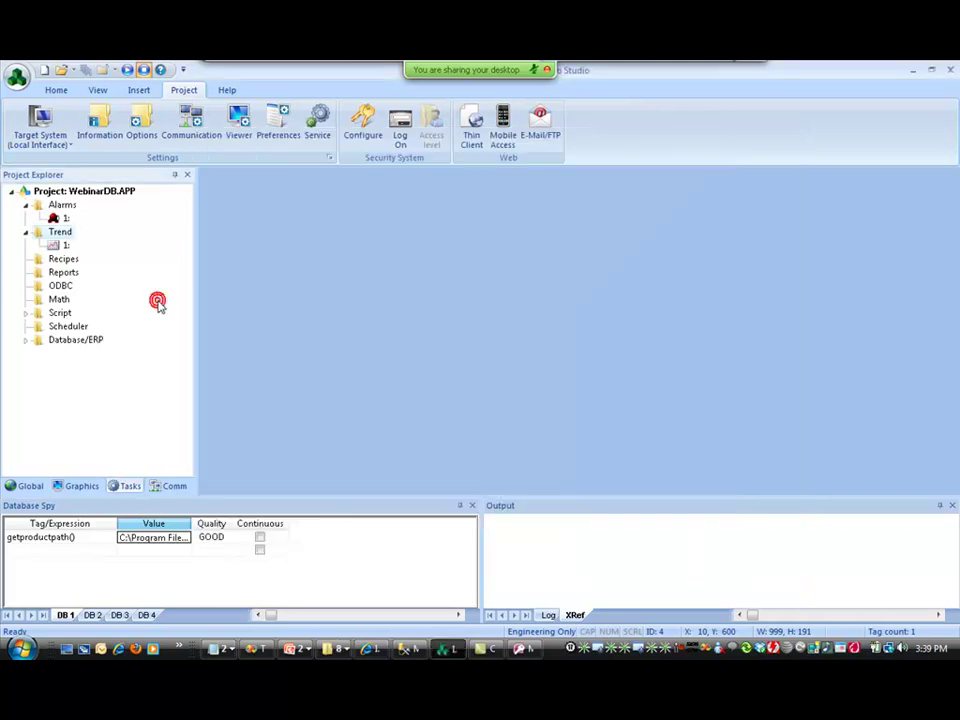
Step: Assign AlrStatusPrimary as the status tag of the primary alarm database, creating it as an Integer tag with Server scope
left_click(140, 122)
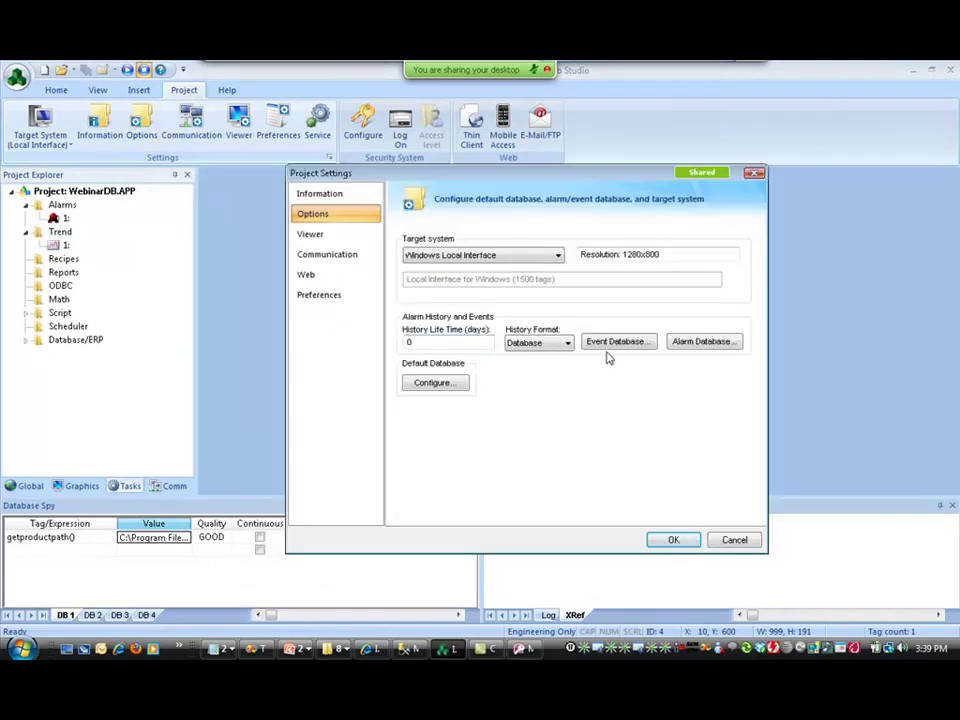
left_click(700, 346)
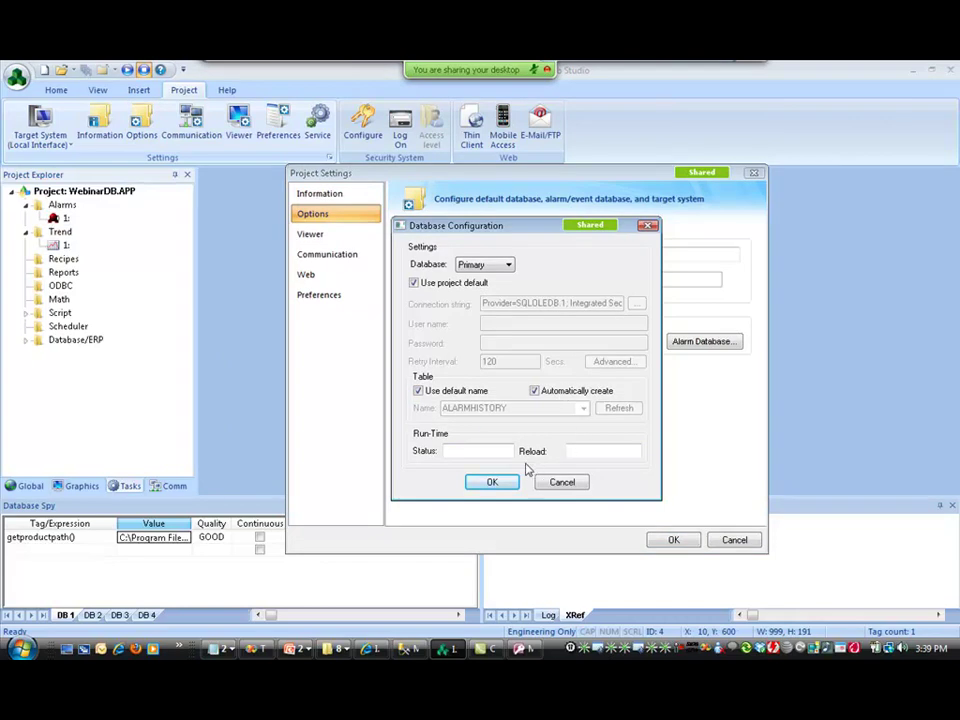
left_click(484, 451)
type("AlrStatusPrimary")
key("shift+Home")
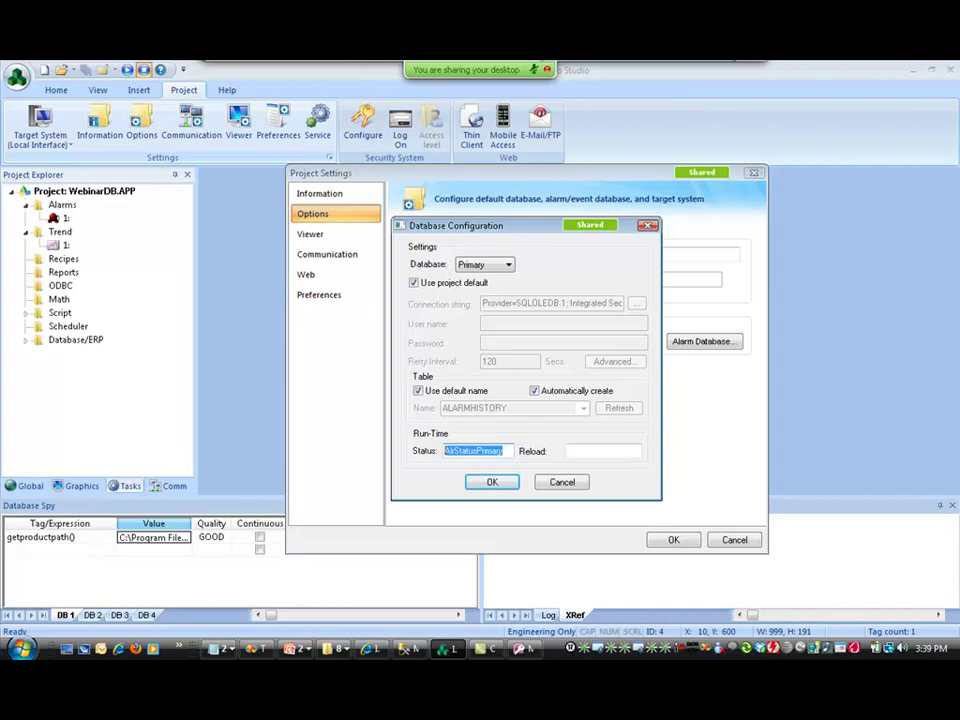
left_click(505, 482)
left_click(489, 410)
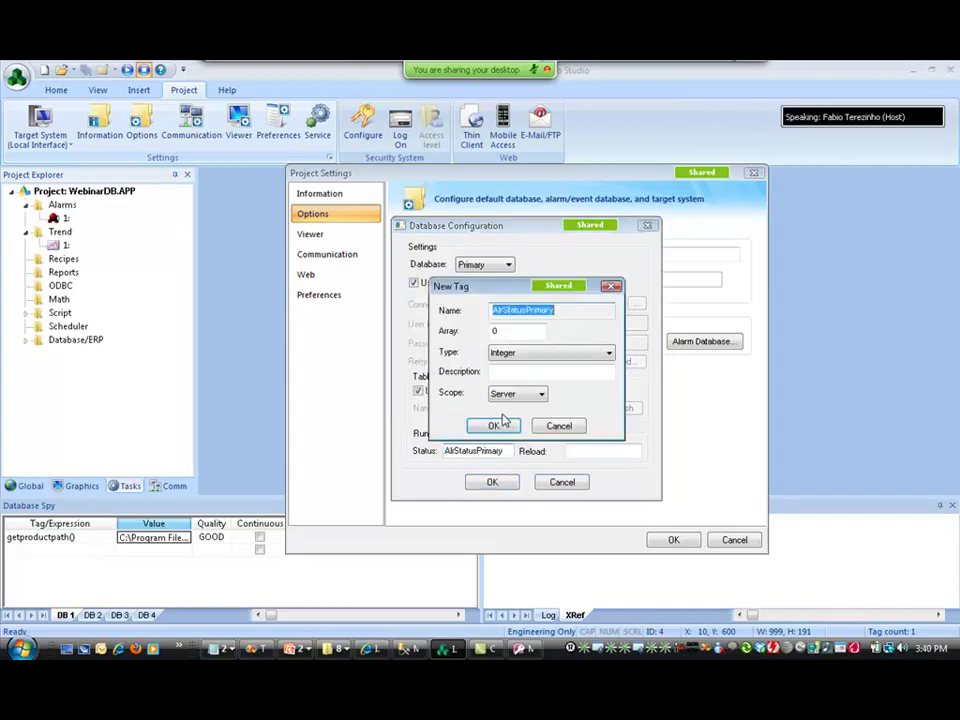
left_click(495, 425)
Step: Assign a new tag AlrStatusSecondary as the status of the secondary alarm database, and accept the alarm database configuration
left_click(472, 266)
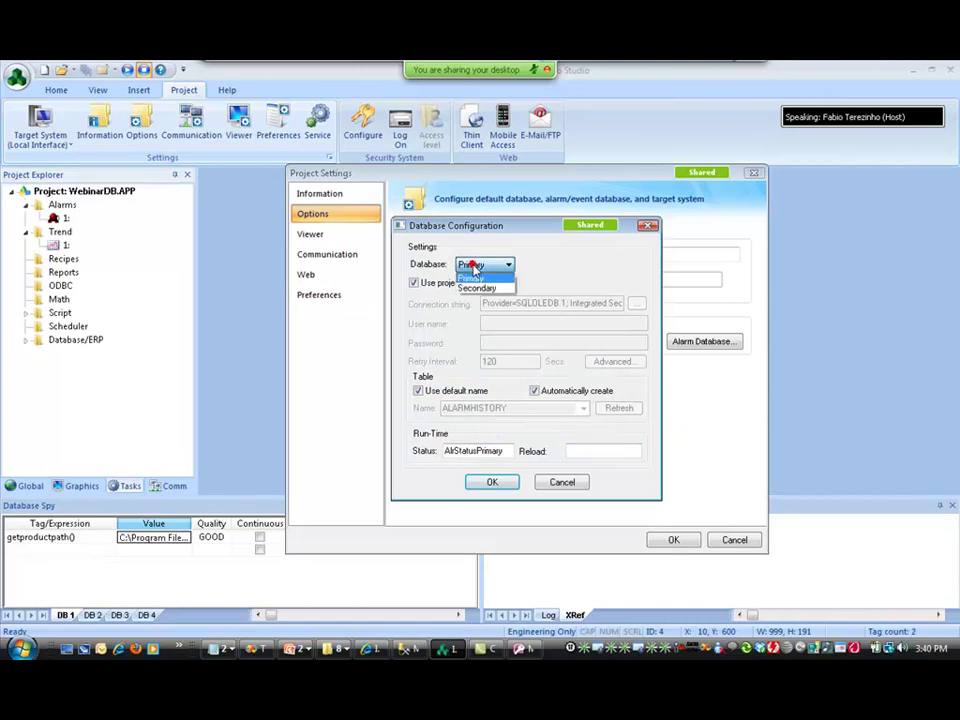
left_click(476, 288)
left_click(472, 451)
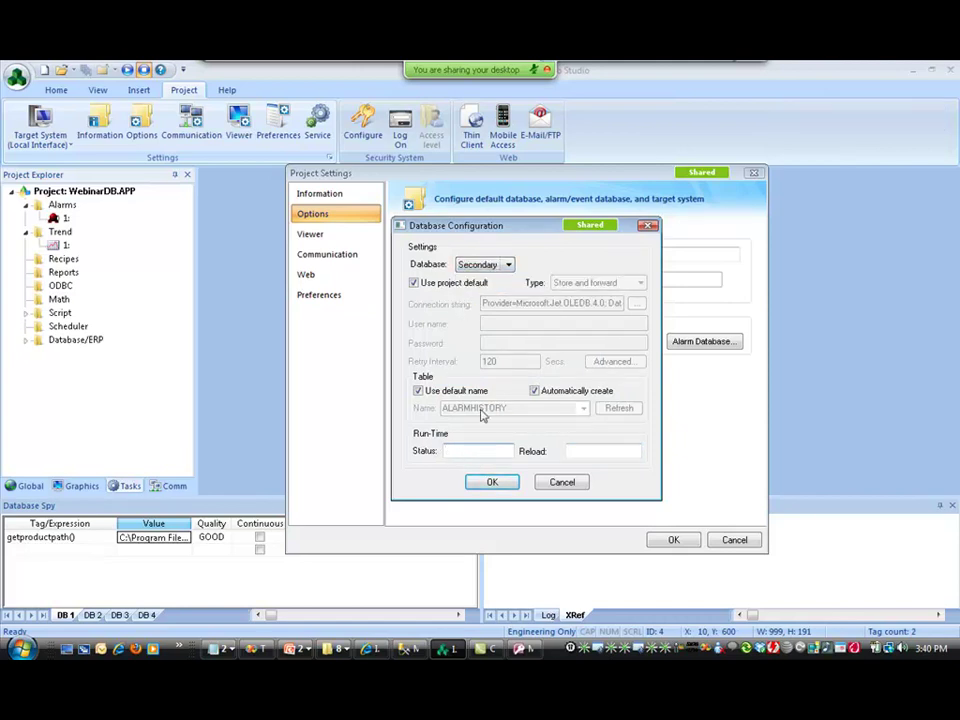
type("AlrStatusPrimary")
key("shift+Left")
key("shift+Left")
key("shift+Left")
key("shift+Left")
key("shift+Left")
key("shift+Left")
key("shift+Left")
type("Secondary")
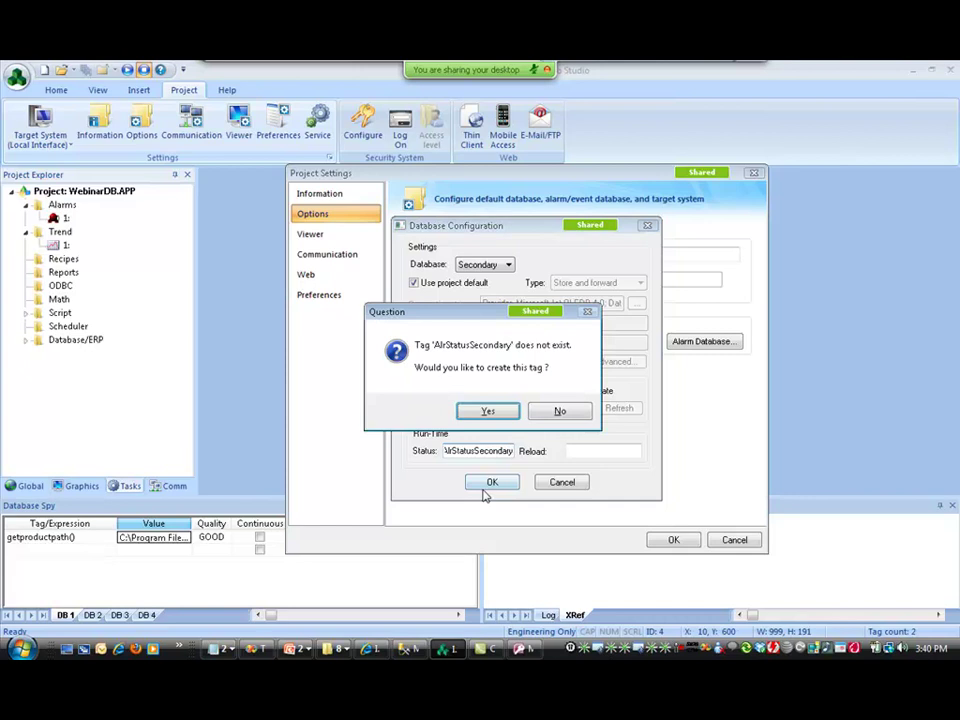
left_click(488, 411)
left_click(493, 424)
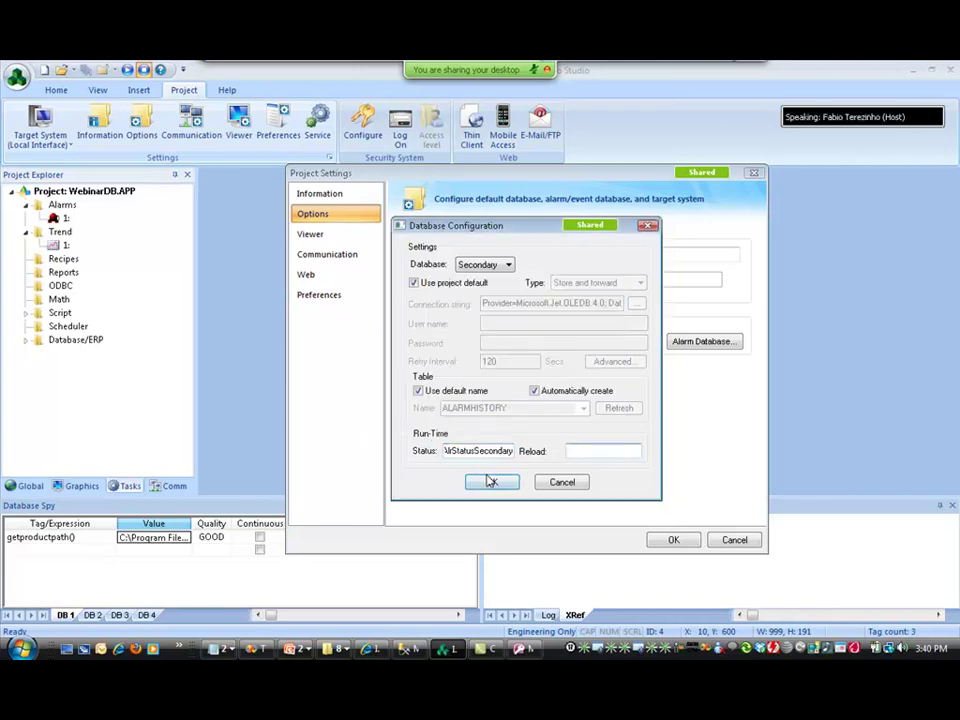
left_click(492, 481)
Step: Assign a new tag EvtStatusPrimary as the run-time status of the primary event database
left_click(621, 343)
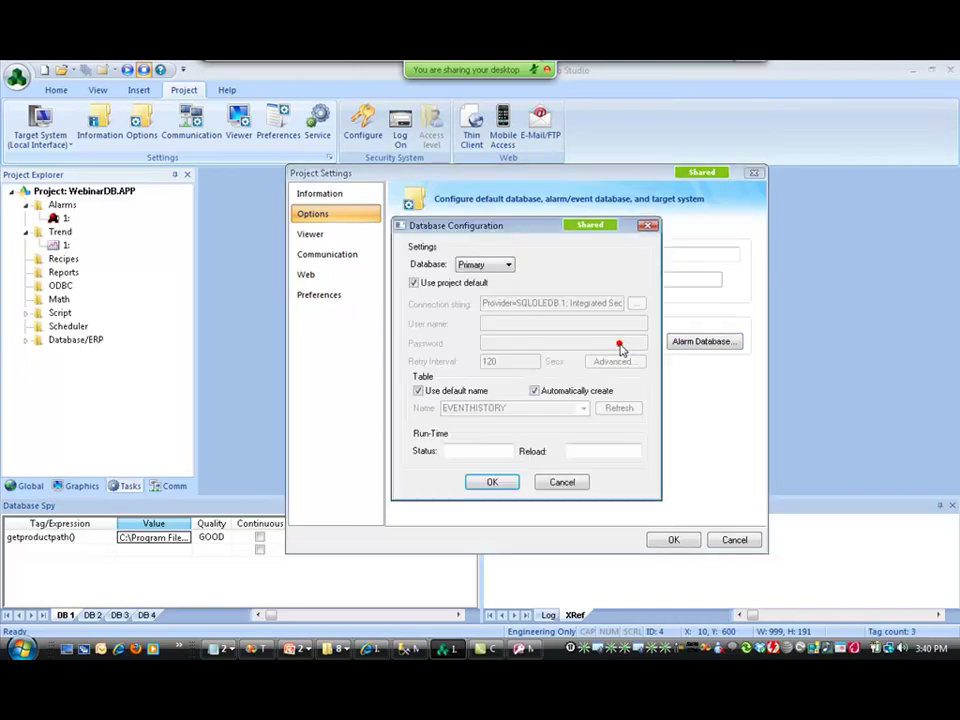
left_click(461, 452)
type("AlrStatusPrimary")
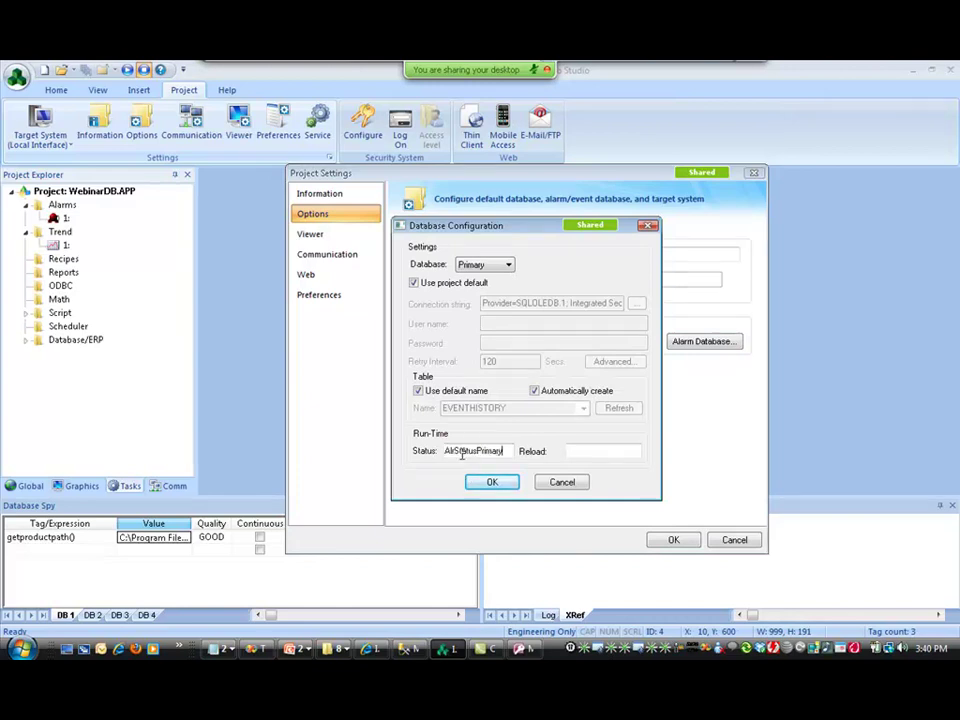
left_click_drag(459, 452, 444, 452)
key("BackSpace")
type("Evt")
left_click(492, 482)
left_click(499, 413)
left_click(492, 424)
Step: Assign a new tag EvtStatusSecondary as the run-time status of the secondary event database
left_click(485, 264)
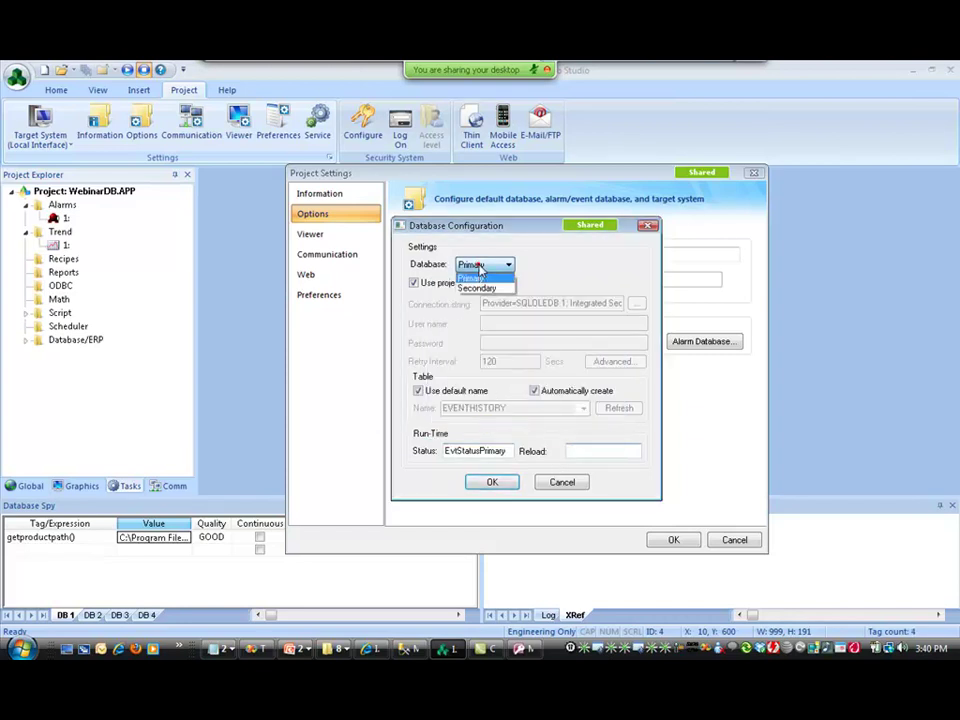
left_click(479, 286)
left_click(467, 451)
type("AlrStatusPrimary")
left_click_drag(458, 451, 586, 474)
type("Evt")
type("Secondary")
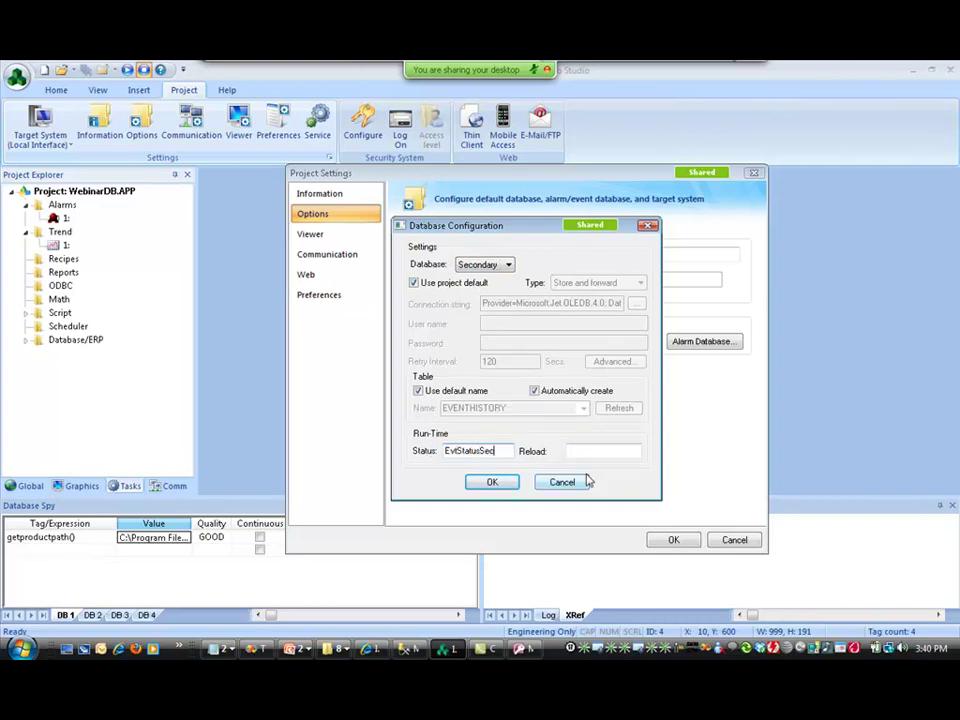
left_click(509, 485)
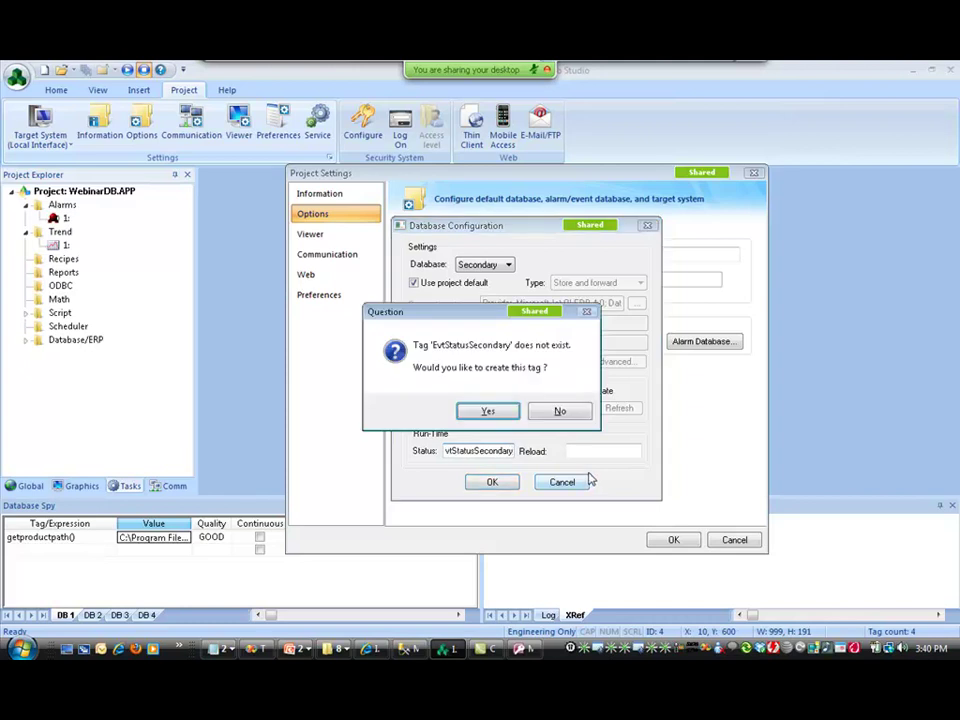
left_click(504, 410)
left_click(493, 426)
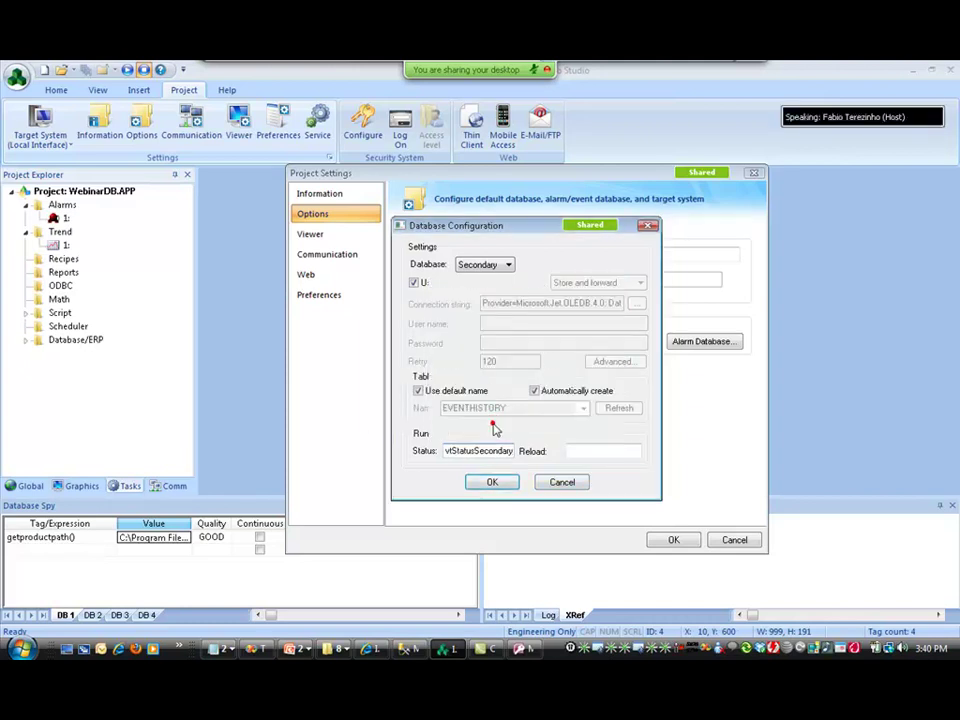
Step: Accept the secondary event database configuration and the project settings
left_click(493, 482)
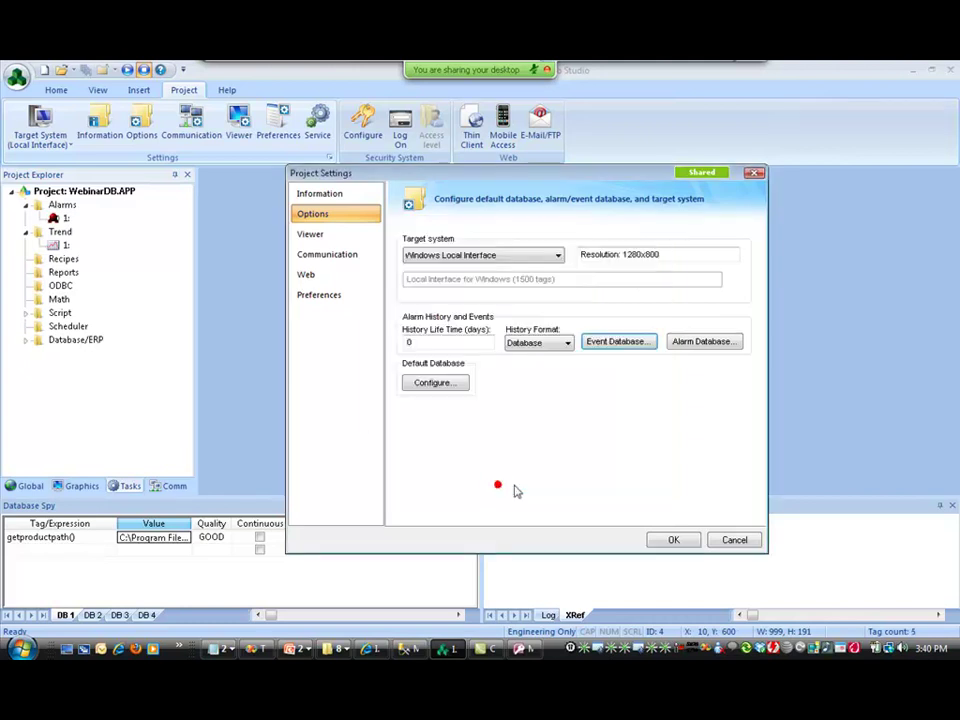
left_click(672, 541)
Step: Review the primary and secondary database configuration of trend worksheet 1, leaving its settings unchanged
double_click(64, 246)
left_click(350, 240)
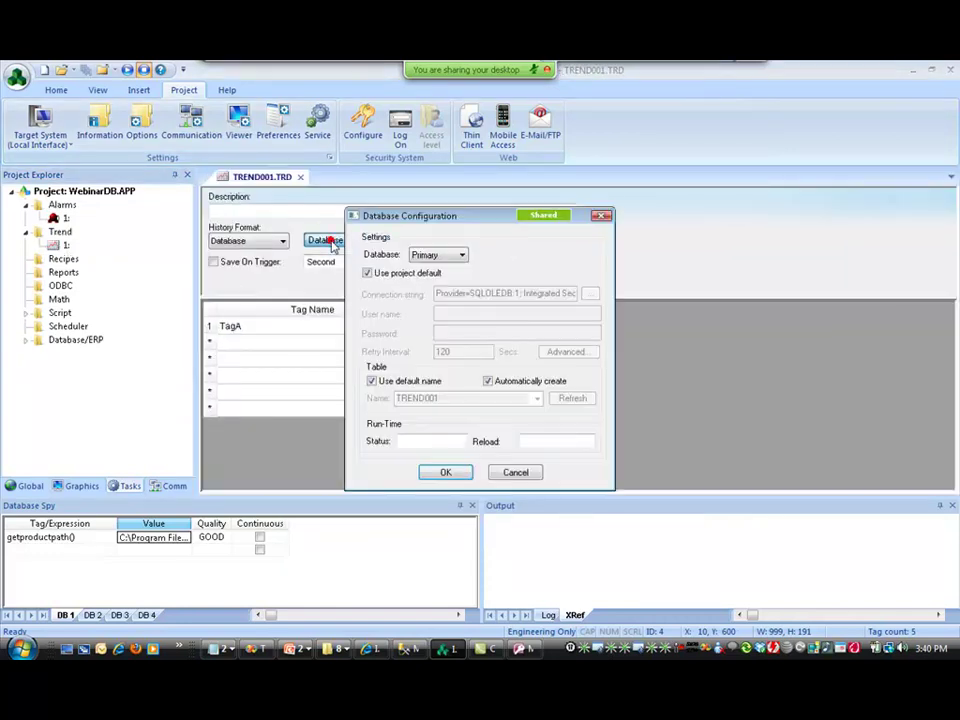
left_click(425, 256)
left_click(428, 279)
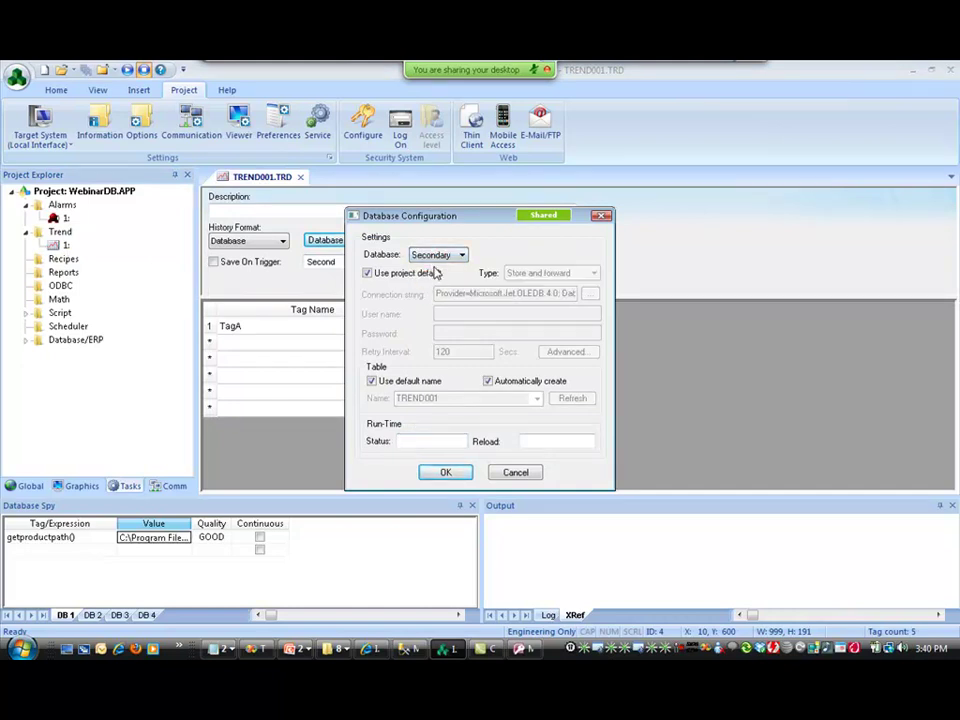
left_click(515, 472)
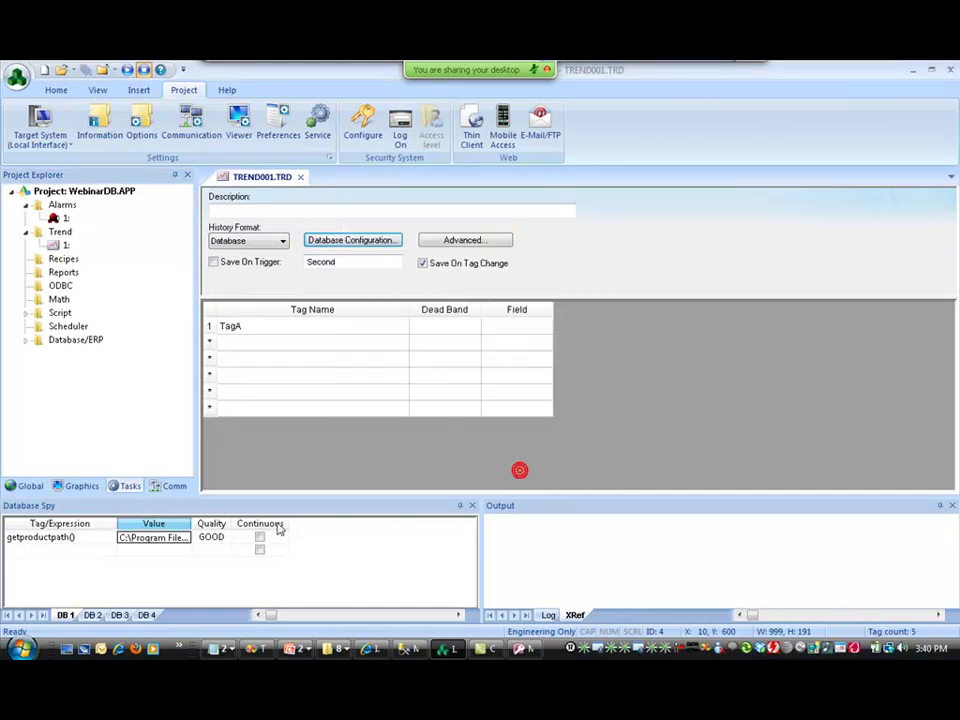
Step: Add the tags AlrStatusPrimary and AlrStatusSecondary to the Database Spy watch list
left_click(98, 551)
type("AlrStatusPrimary")
key("Return")
left_click(90, 563)
type("AlrStatusPrimary")
key("Return")
left_click(28, 563)
left_click_drag(19, 570, 80, 565)
type("Se")
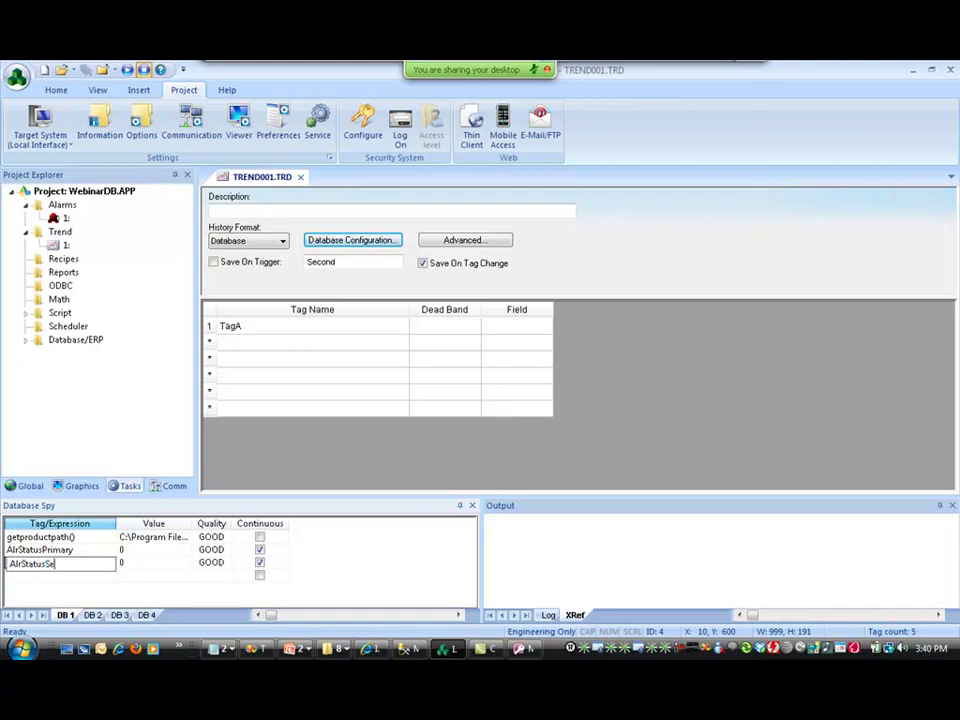
type("condary")
key("Return")
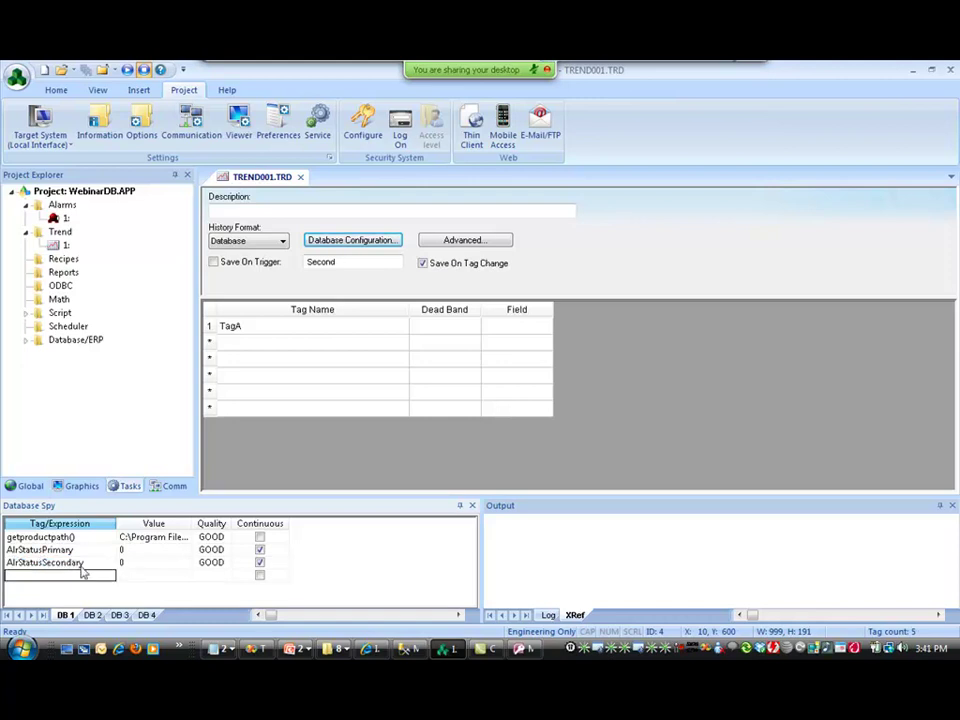
Step: Run the project and check the values of AlrStatusPrimary and AlrStatusSecondary in the Database Spy
left_click(143, 70)
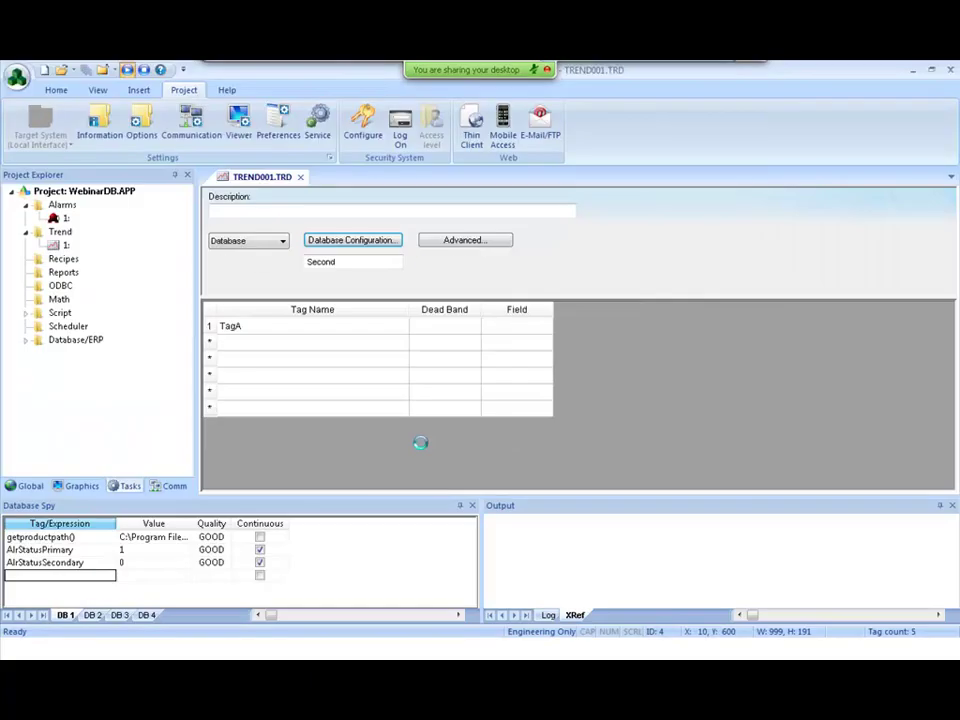
left_click(68, 550)
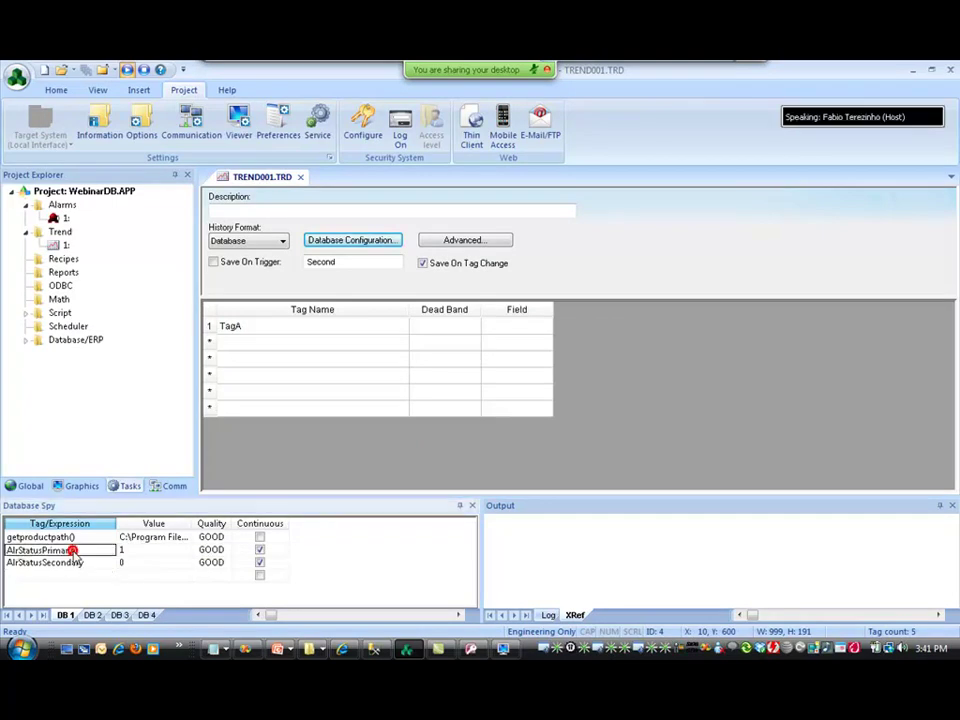
left_click(127, 550)
left_click(70, 549)
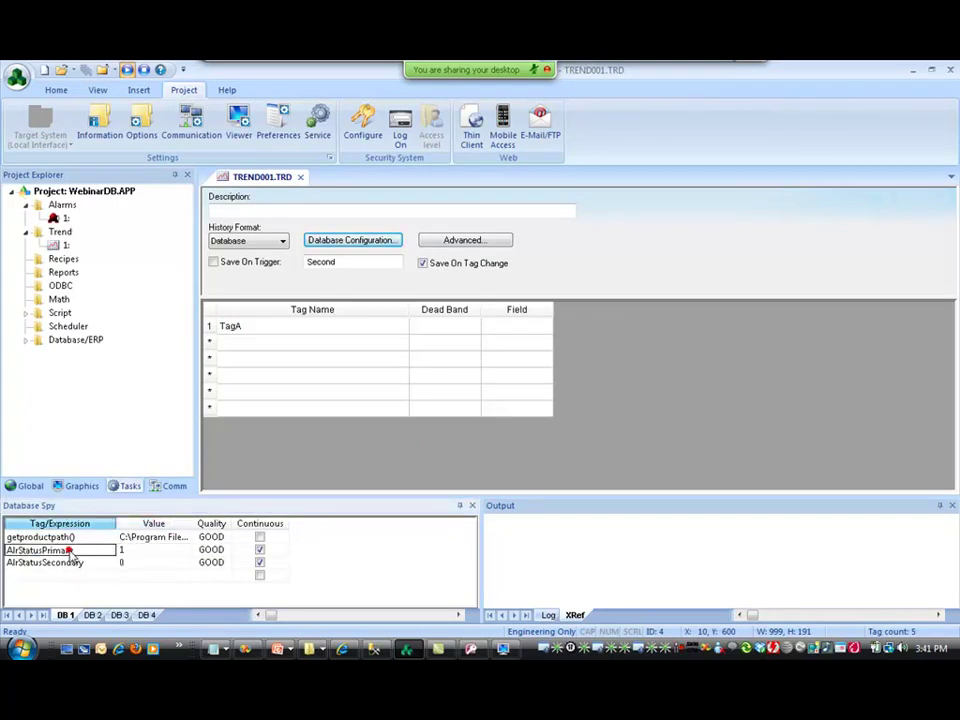
left_click(135, 550)
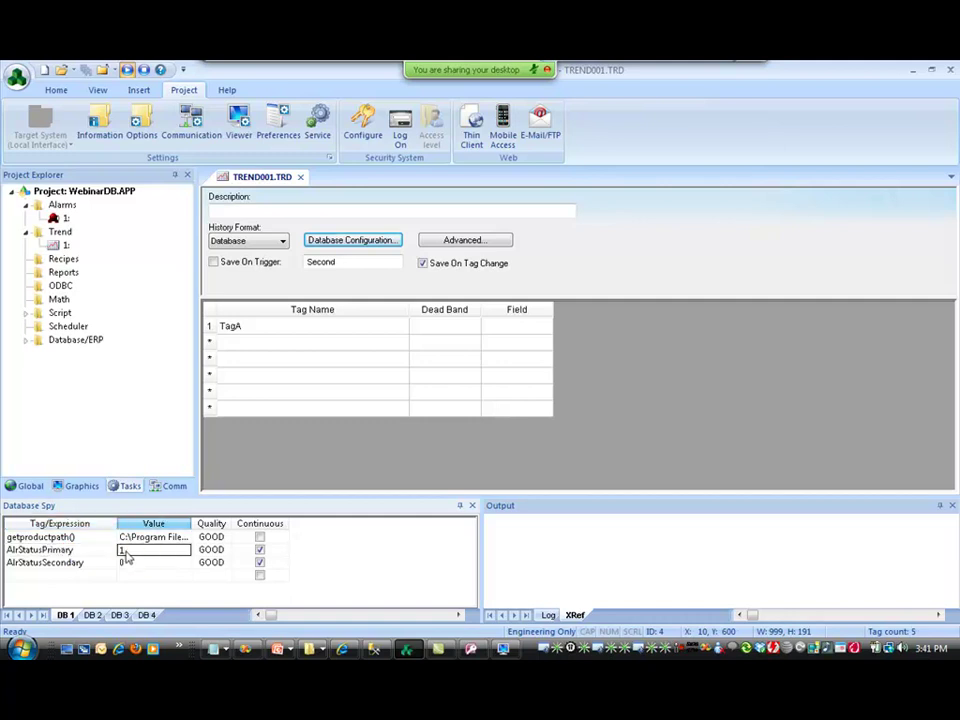
left_click(62, 551)
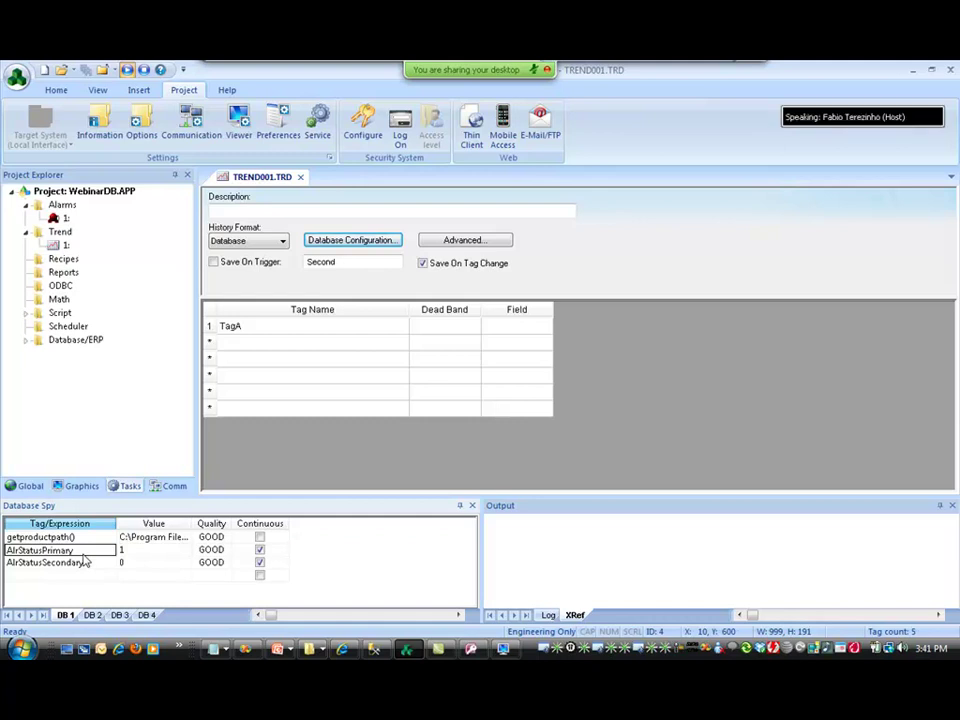
left_click(120, 551)
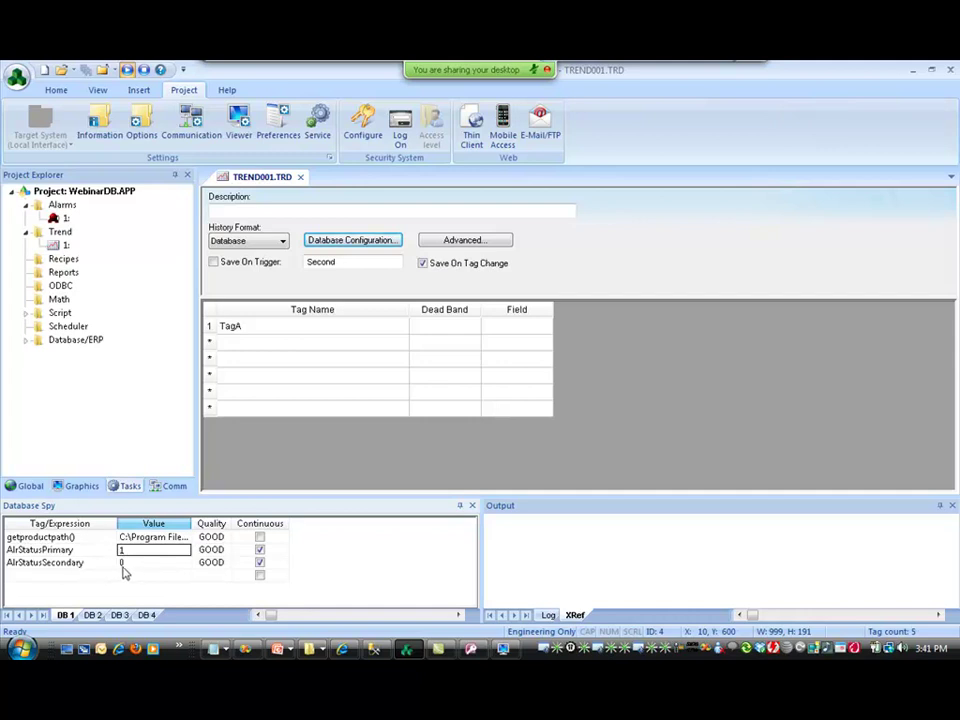
left_click(125, 565)
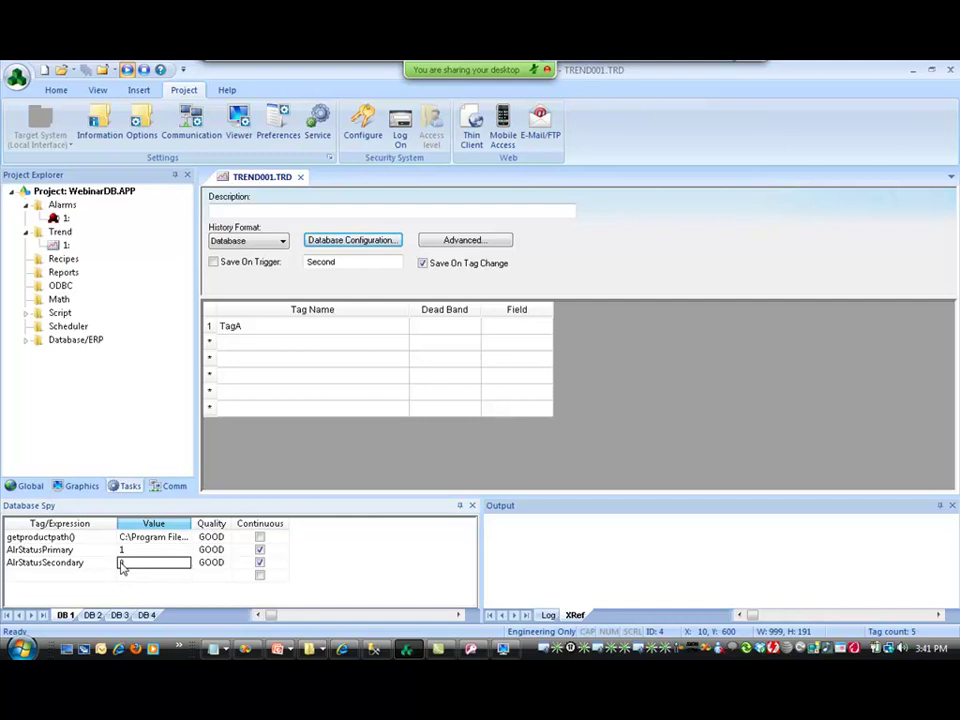
type("0")
left_click(124, 550)
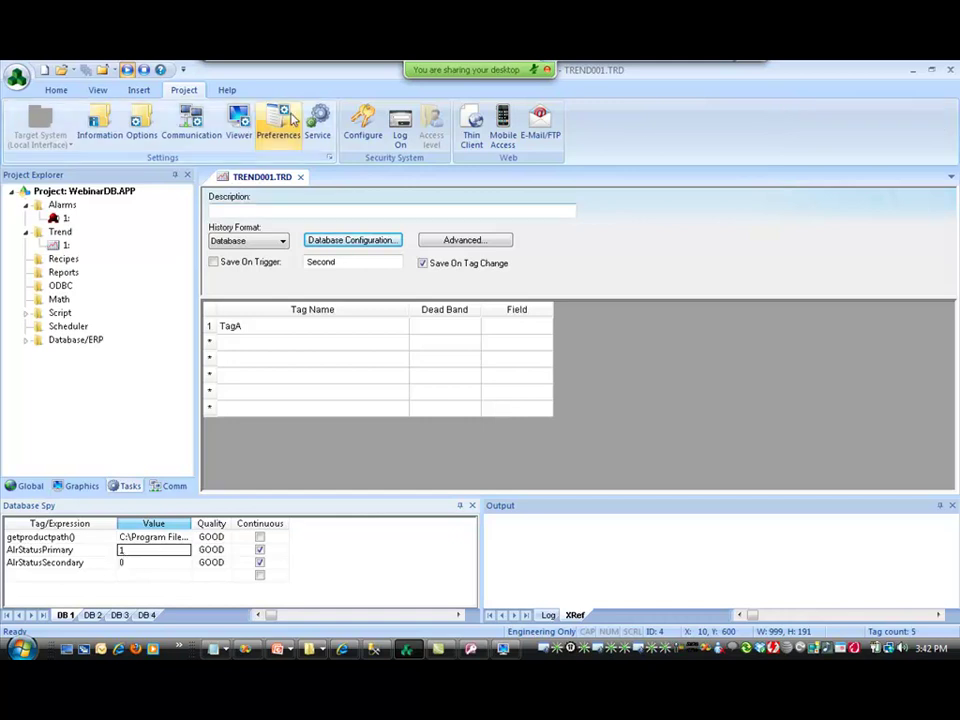
Step: Open the meeting chat, read the participants' question about tablet support, and close the chat
mouse_move(480, 70)
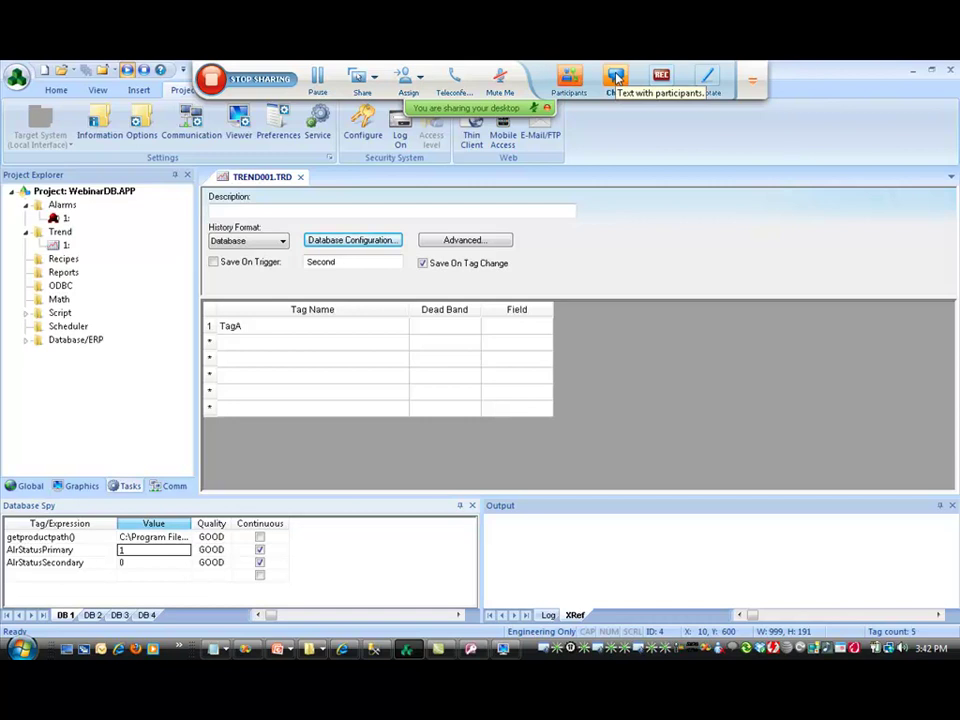
left_click(615, 78)
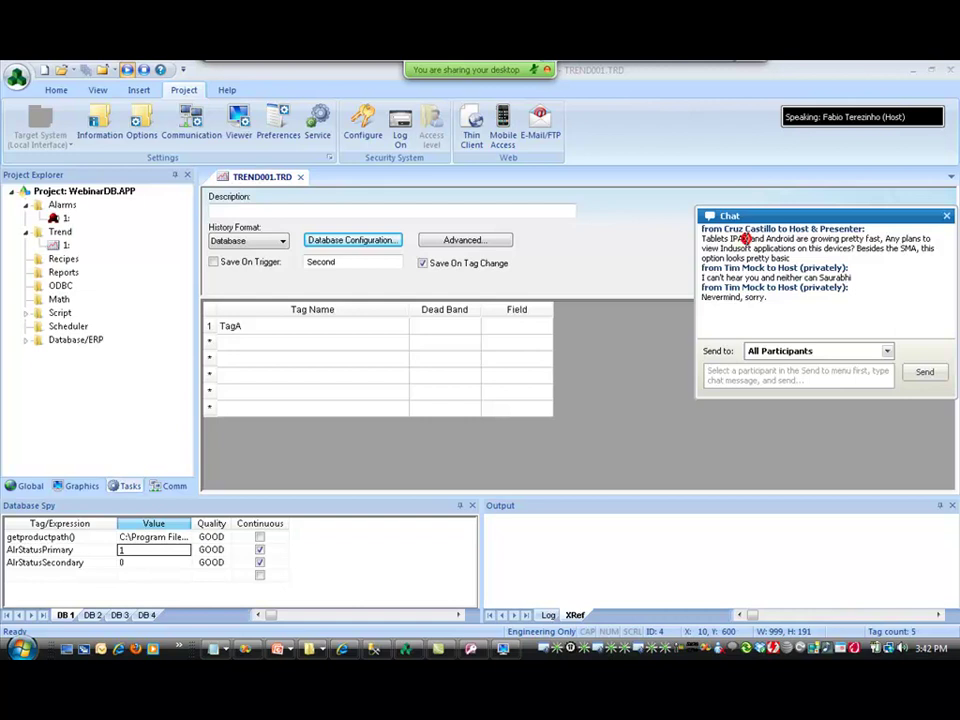
left_click_drag(749, 240, 937, 249)
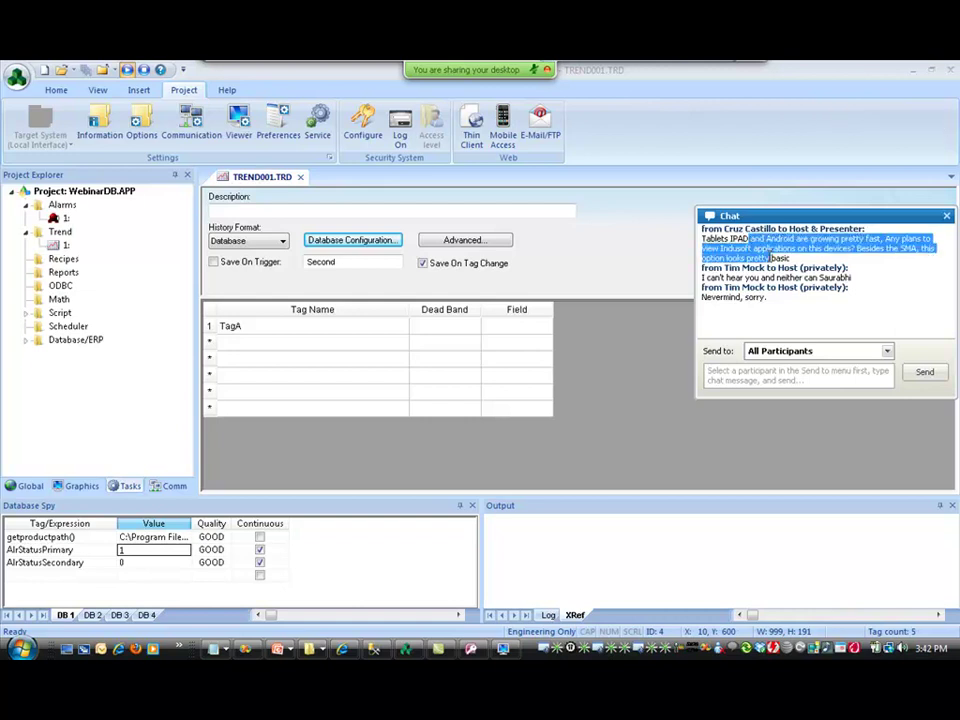
left_click(755, 246)
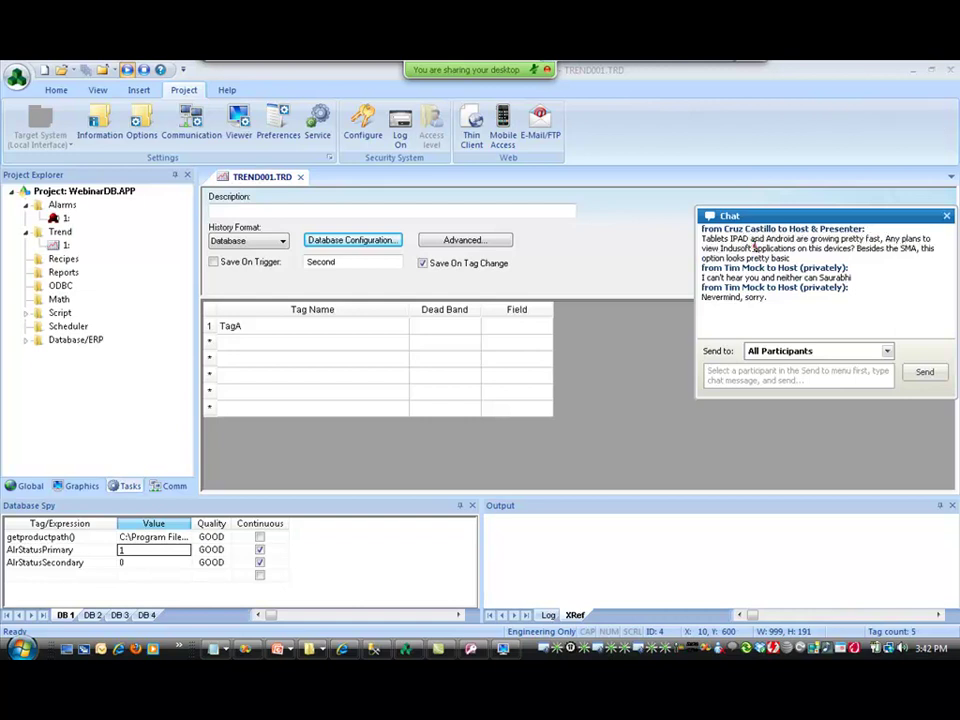
left_click(946, 218)
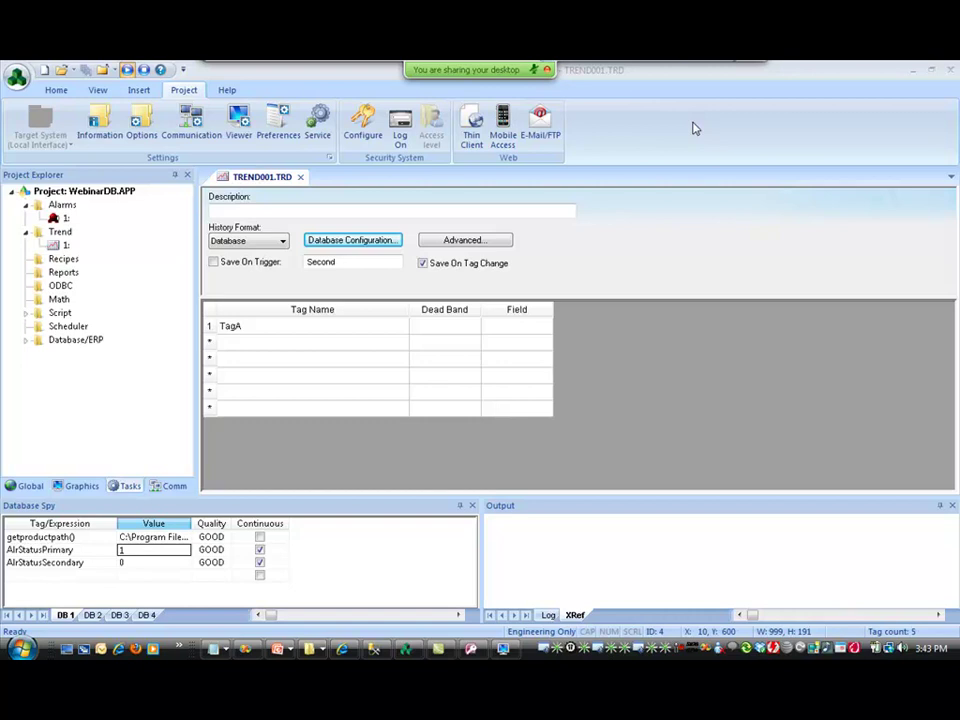
Step: Switch to the PowerPoint database redundancy presentation, leave the slide show, and display slide 5, "How it works"
key("alt+Tab")
key("alt+Tab")
key("alt+Tab")
key("alt+Tab")
key("alt+Tab")
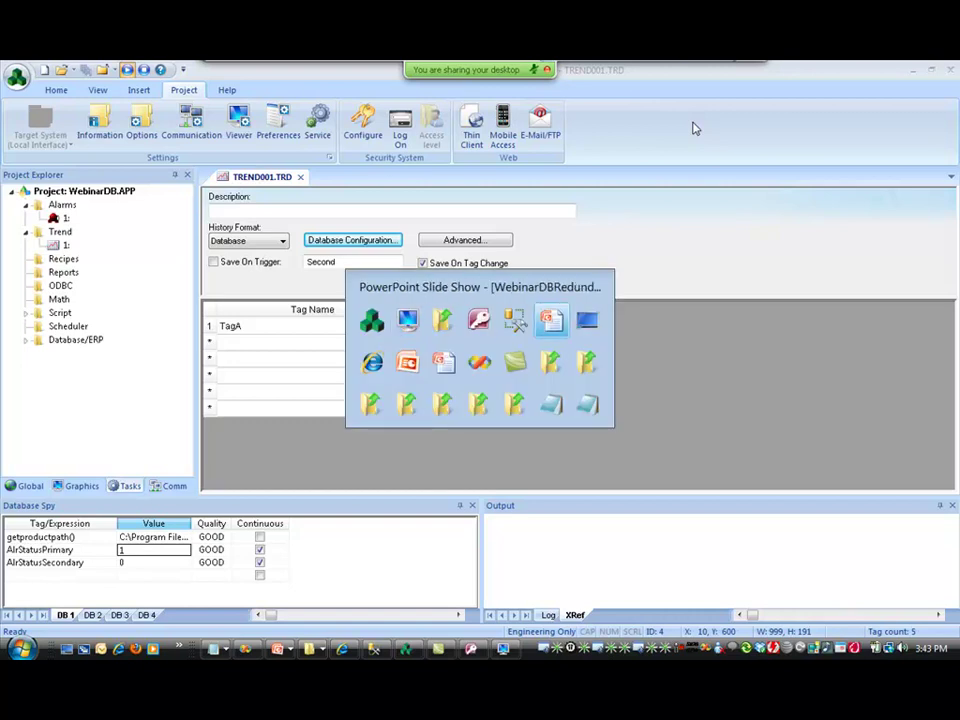
key("Escape")
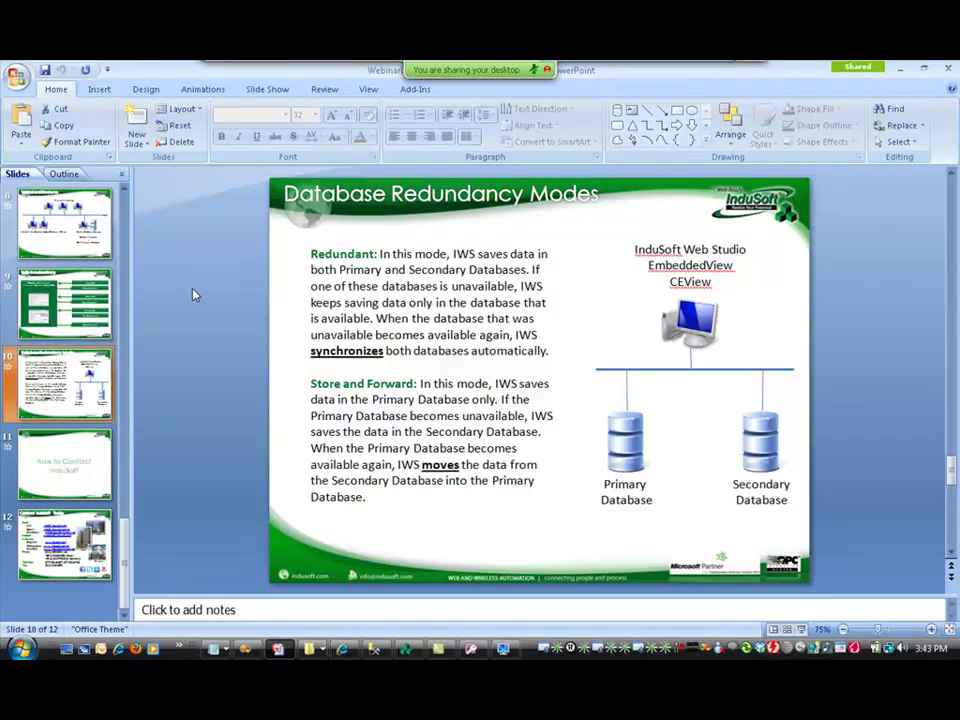
scroll(125, 233, "up", 5)
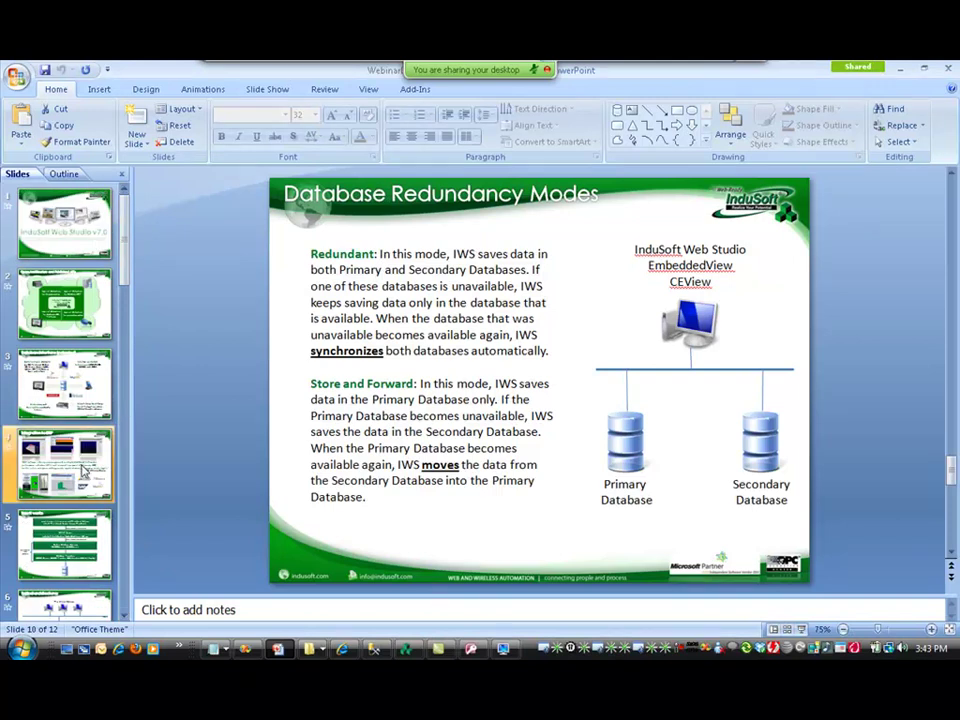
left_click(70, 535)
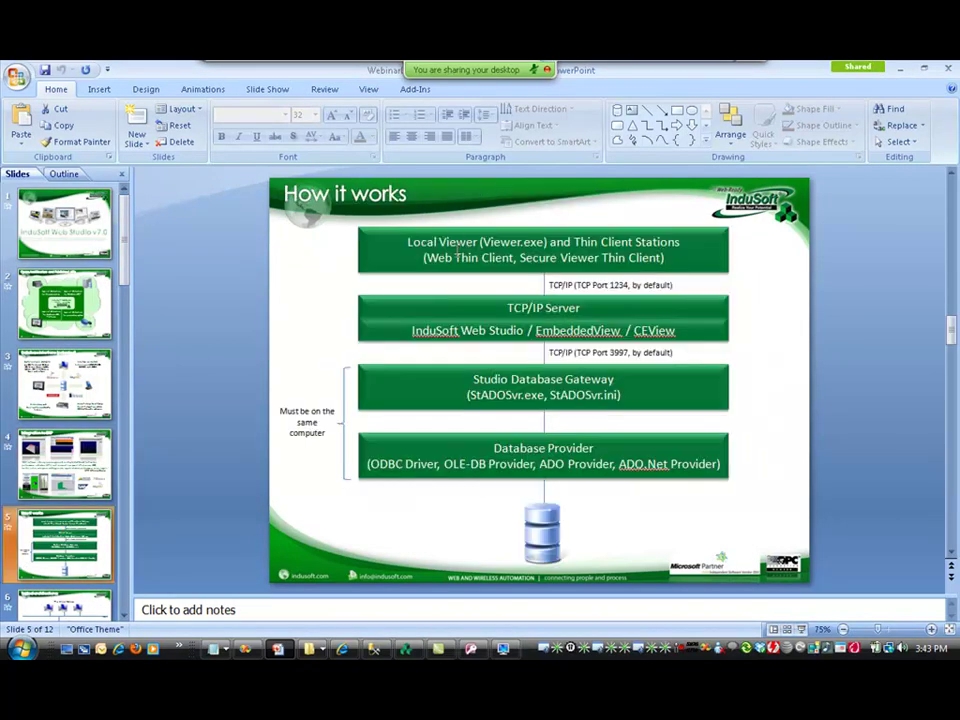
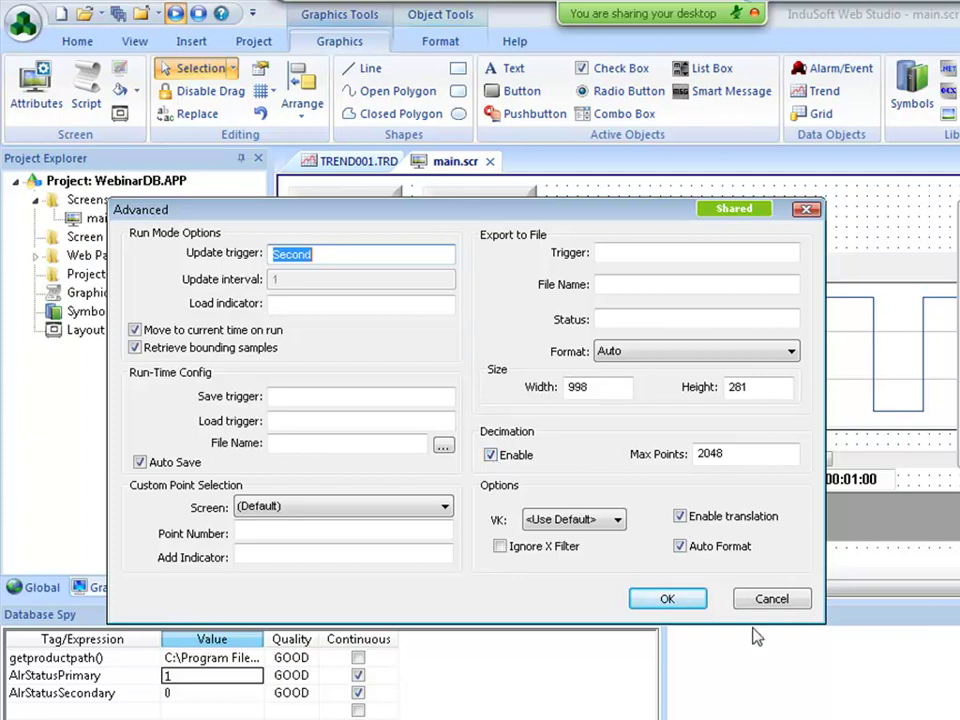
Step: Review the decimation options in the advanced settings of the main screen's Trend Control, and cancel without changes
left_click(765, 600)
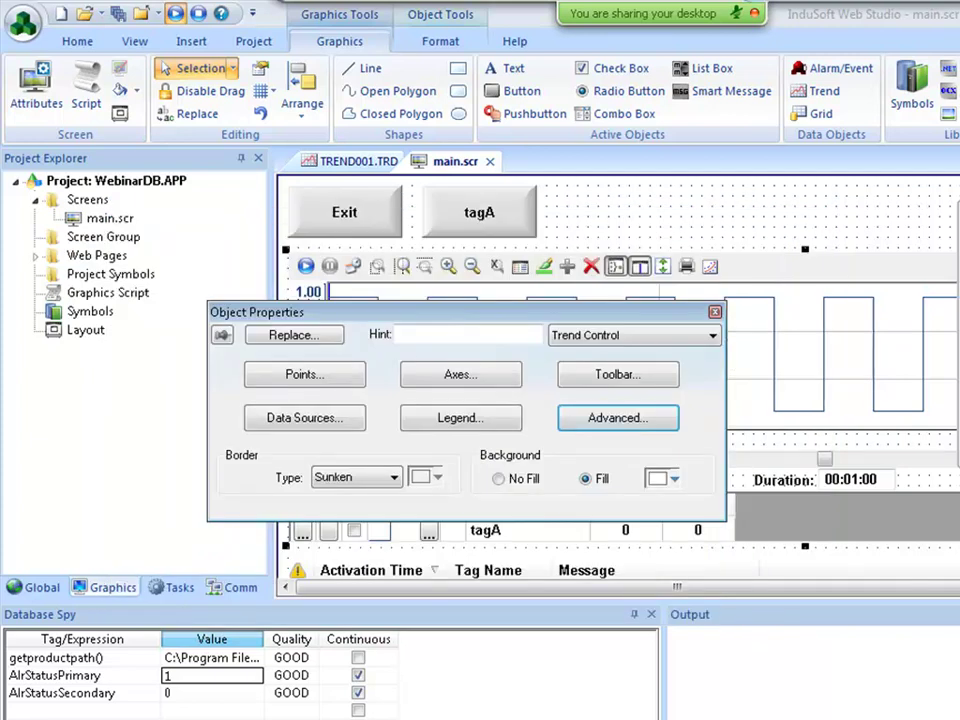
left_click(617, 418)
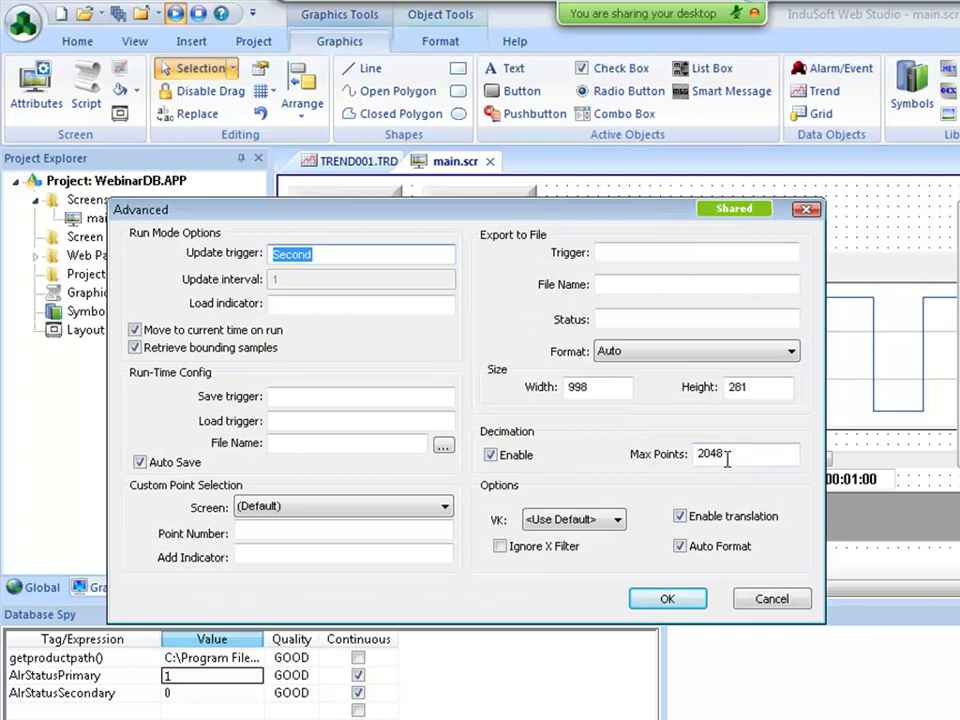
left_click(745, 599)
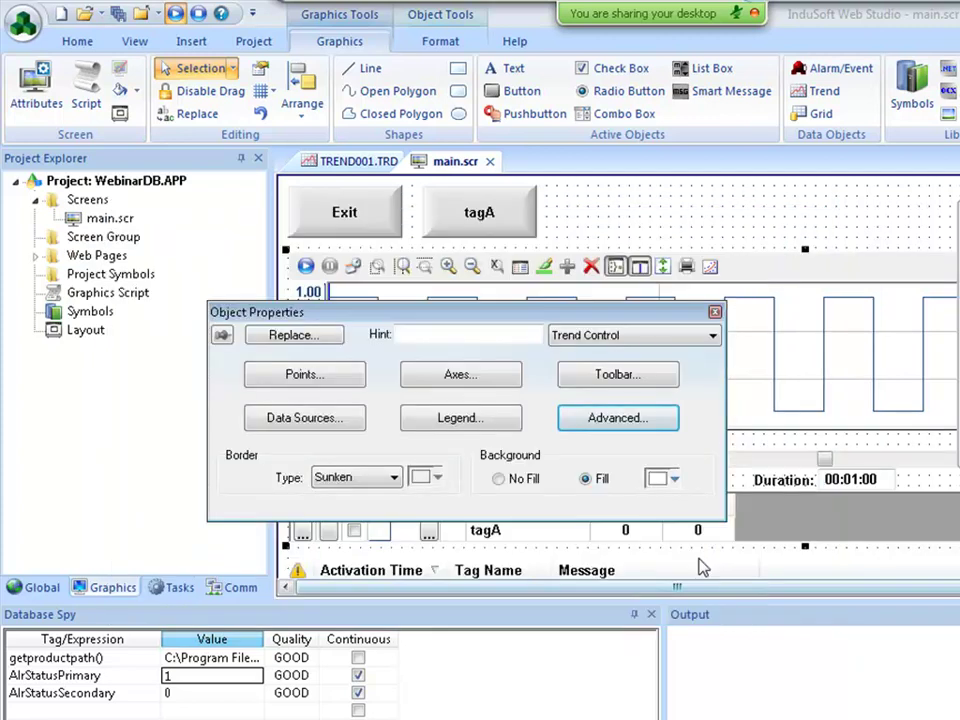
Step: Return to InduSoft Web Studio and open its Technical Reference, expanding the Appendices of the Database Interface chapter in the contents
key("alt+Tab")
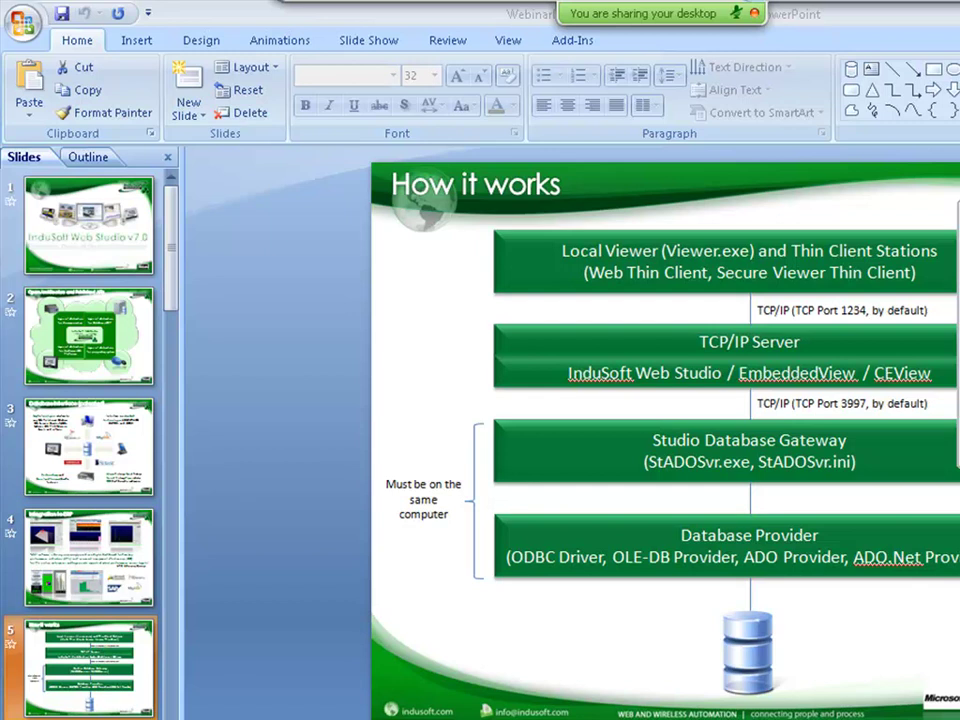
key("alt+Tab")
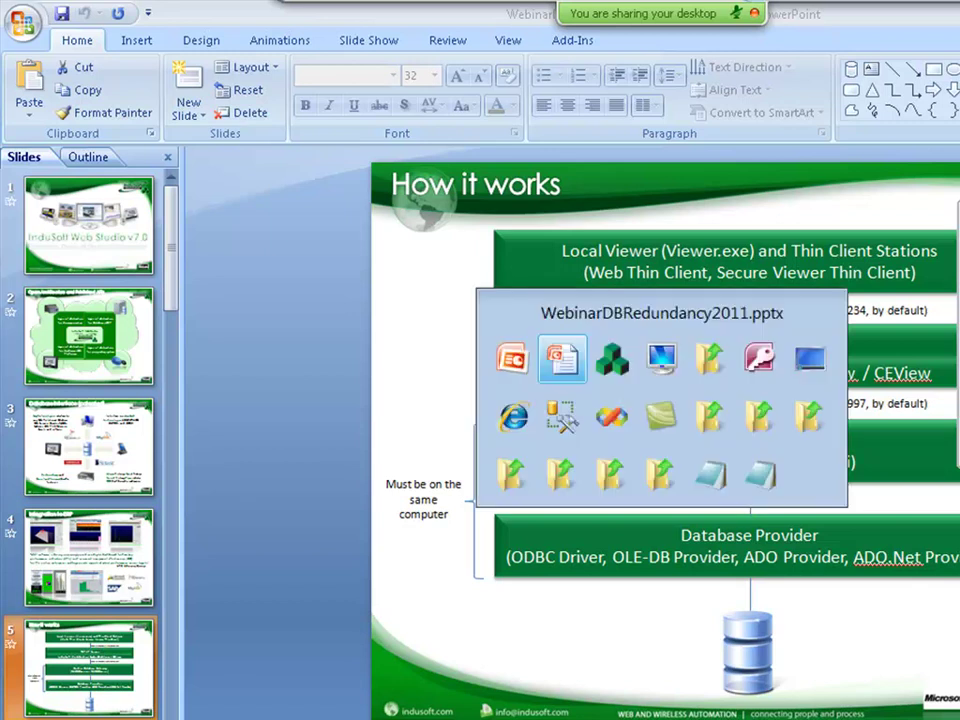
key("alt+Tab")
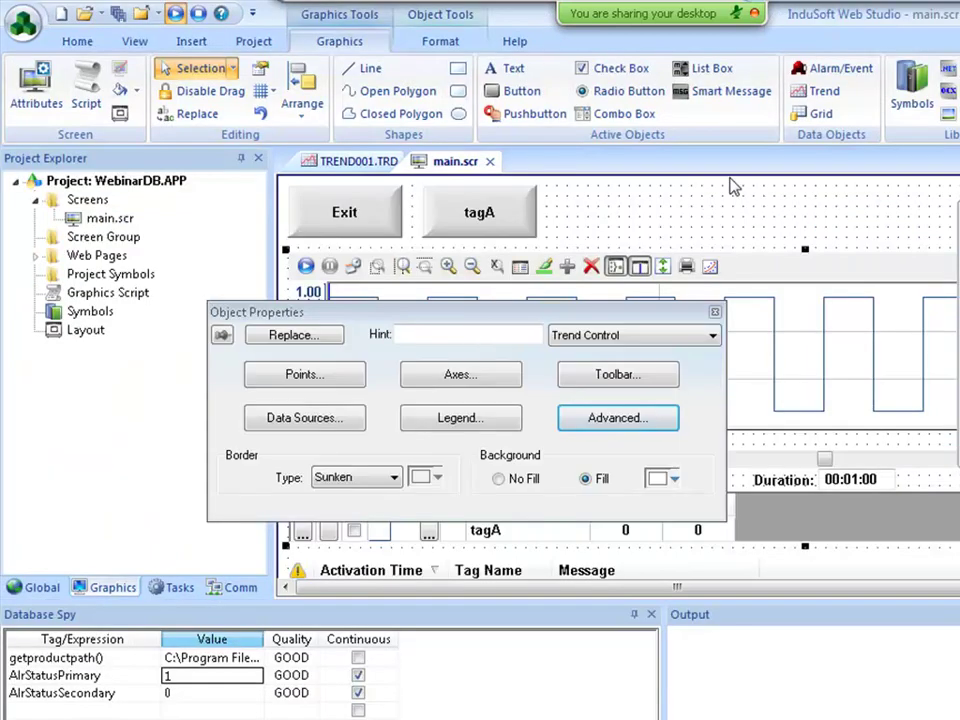
left_click(515, 42)
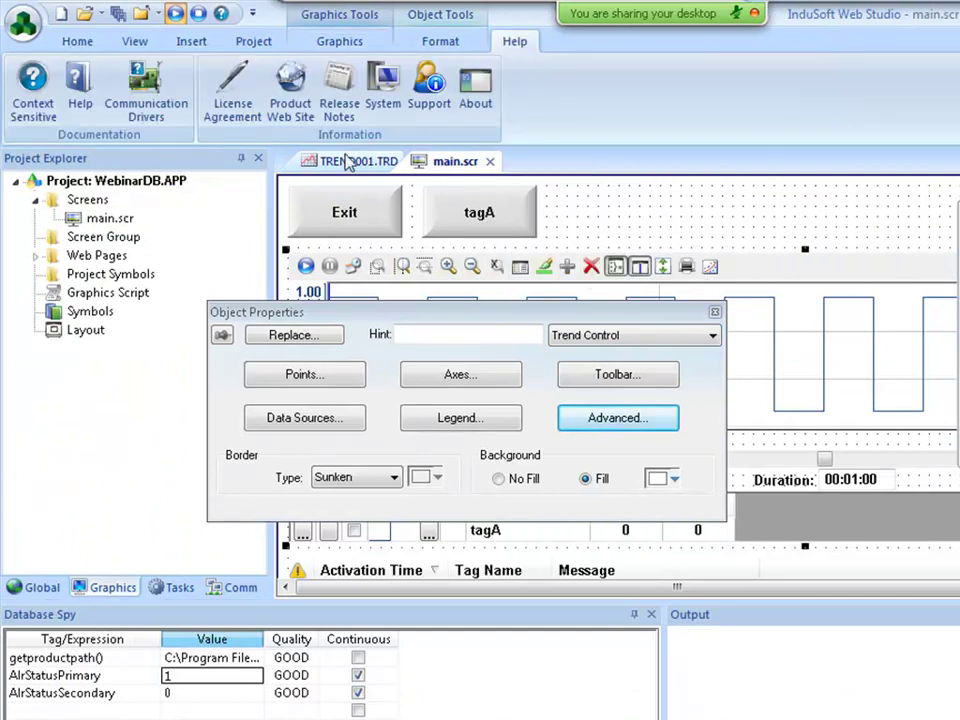
left_click(78, 90)
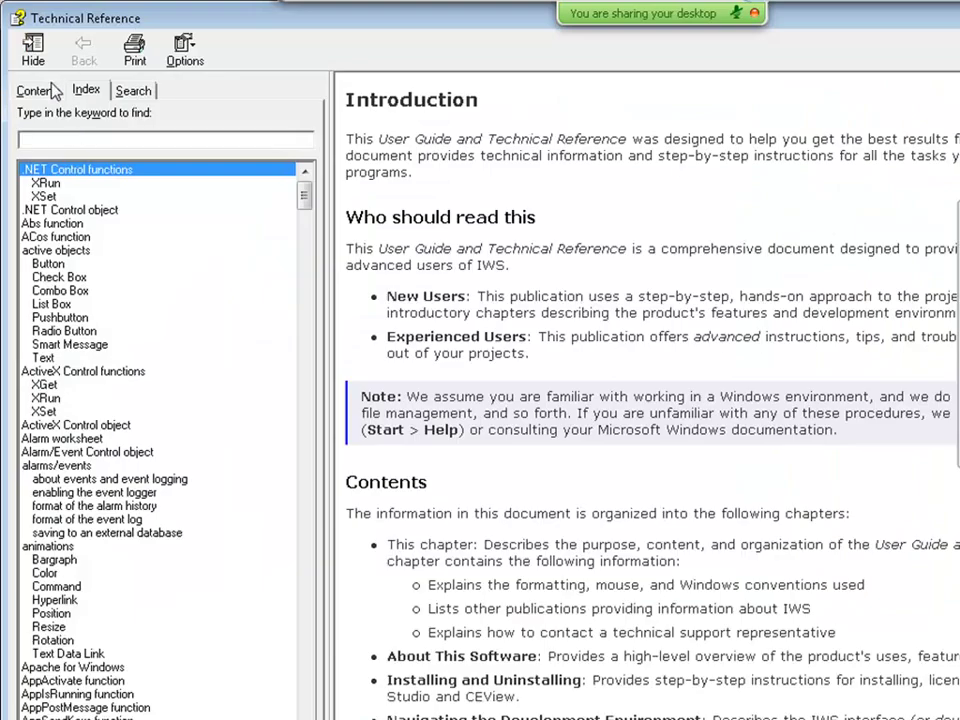
left_click(52, 90)
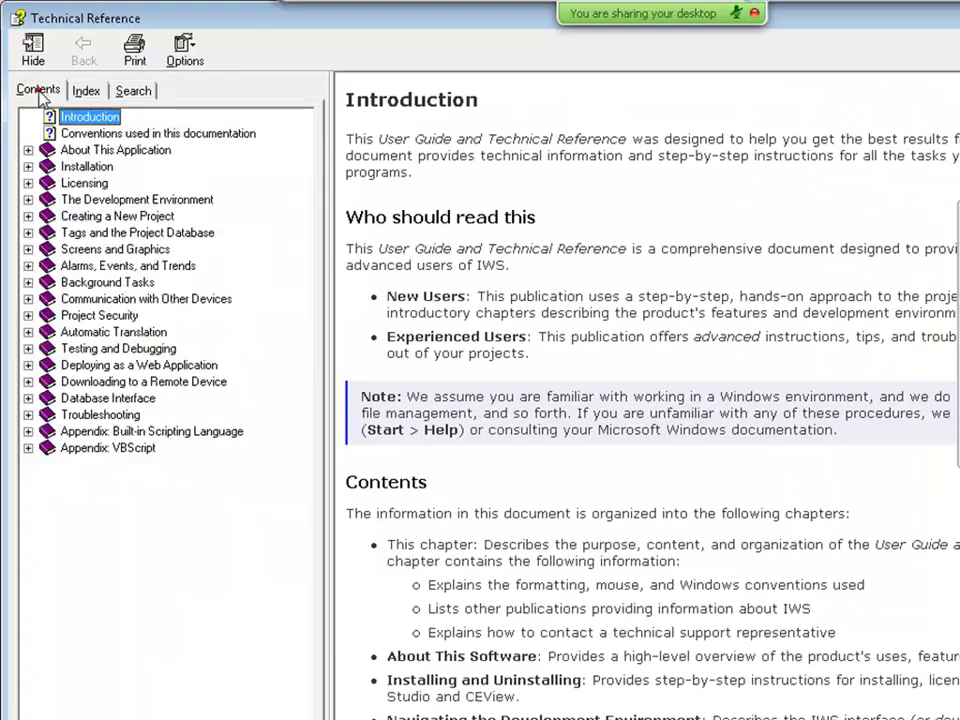
left_click(29, 398)
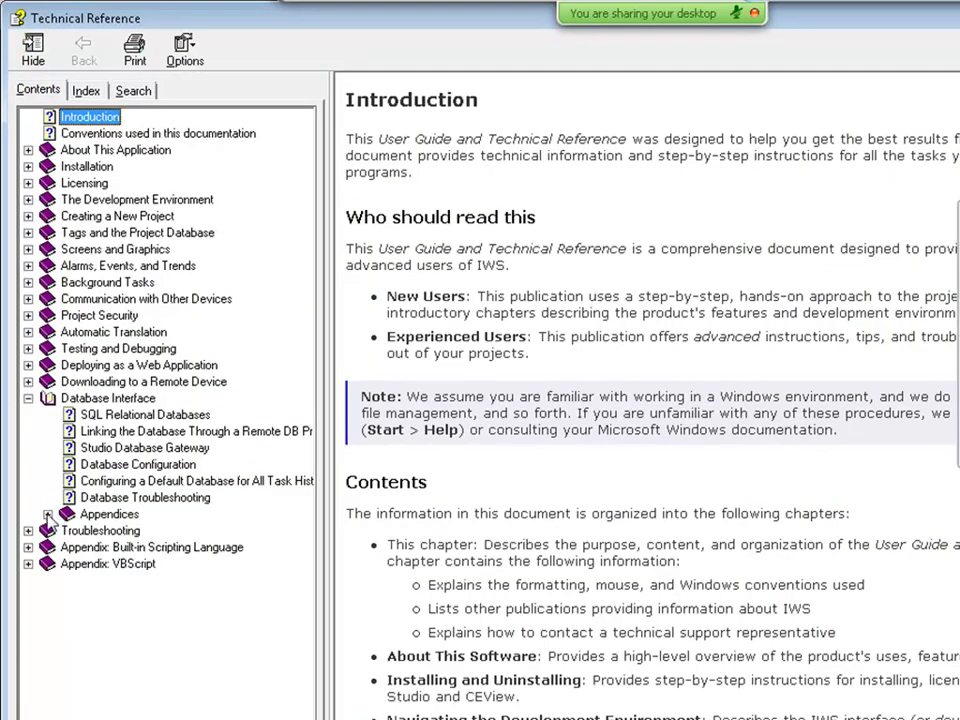
left_click(47, 514)
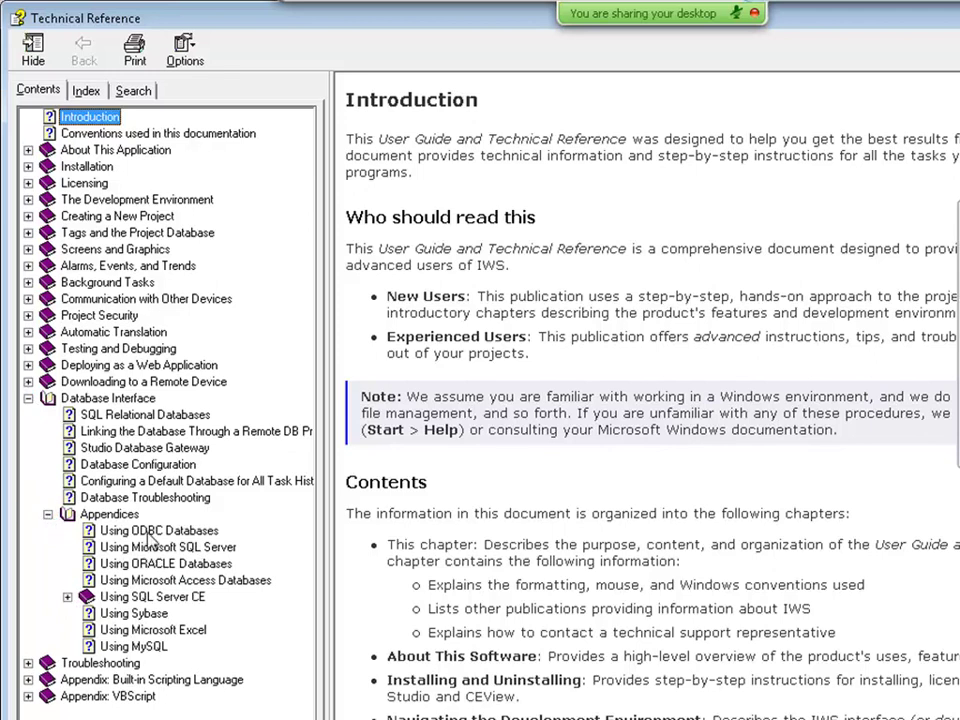
Step: Open the Using MySQL topic and review its connection string format and optional parameters
left_click(137, 647)
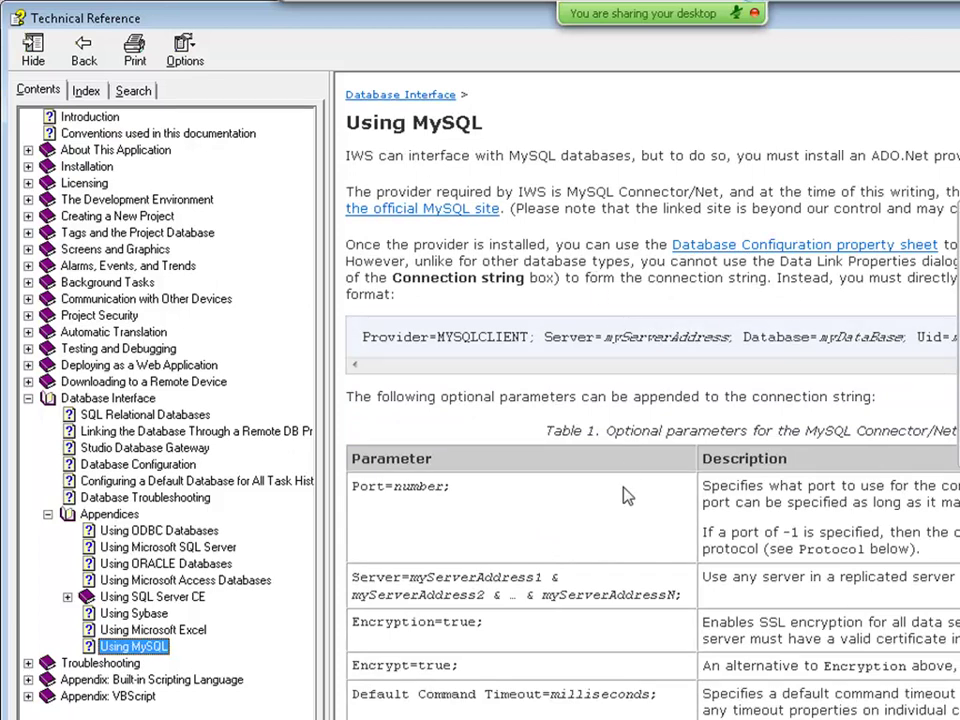
left_click(914, 214)
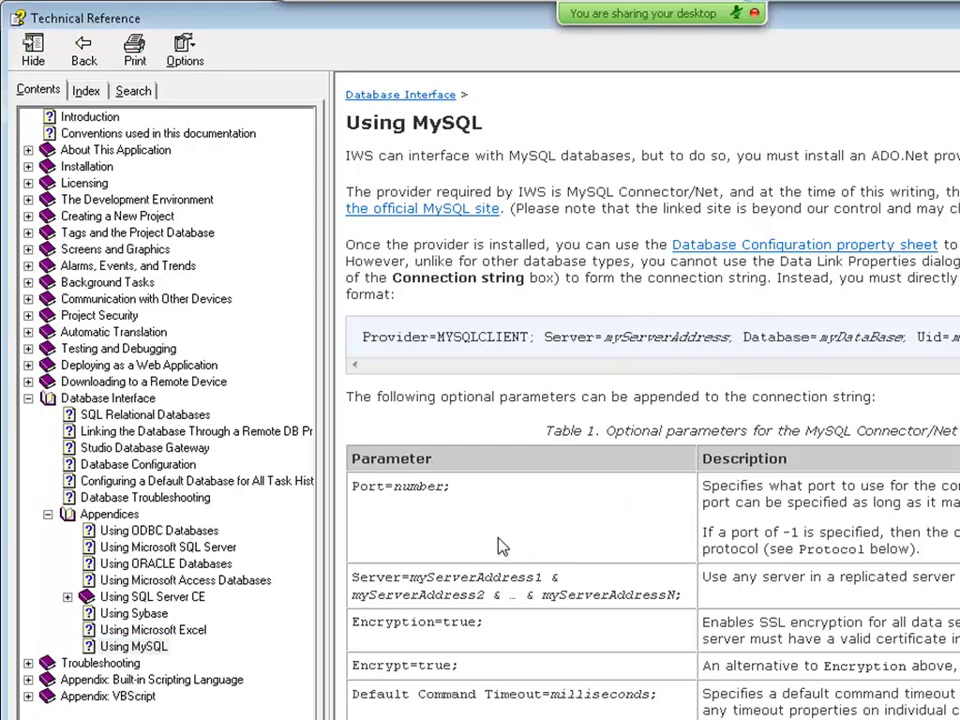
scroll(505, 540, "down", 6)
scroll(501, 545, "up", 6)
Step: Return to InduSoft Web Studio, narrow the Trend Control from its left edge, and draw a Grid about 369 by 274 in the freed space
key("alt+Tab")
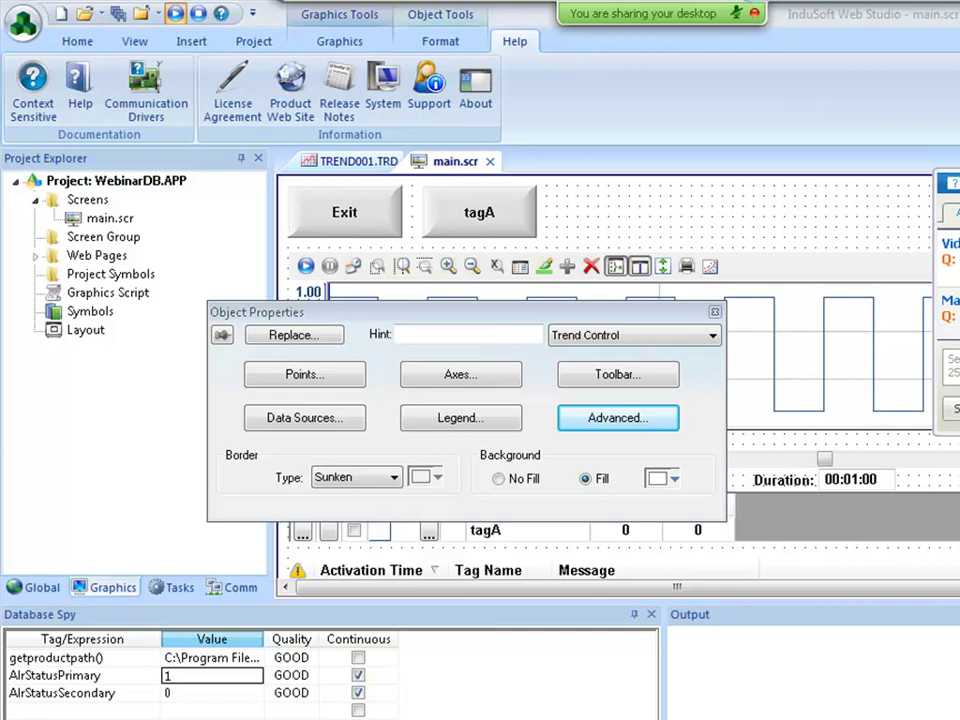
left_click(715, 314)
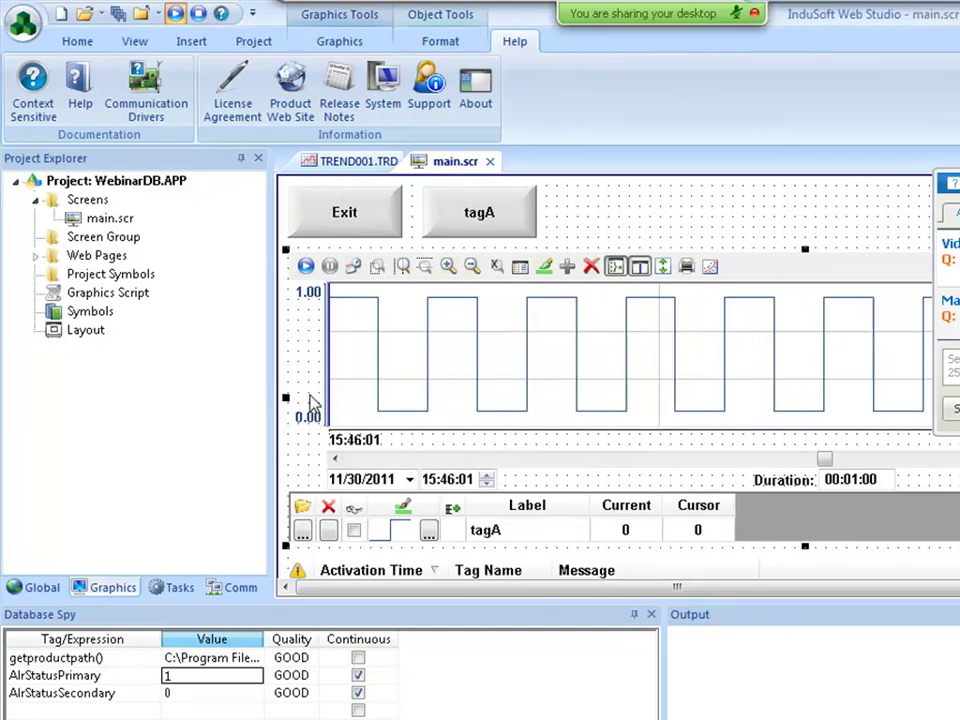
left_click_drag(285, 398, 688, 398)
left_click(339, 43)
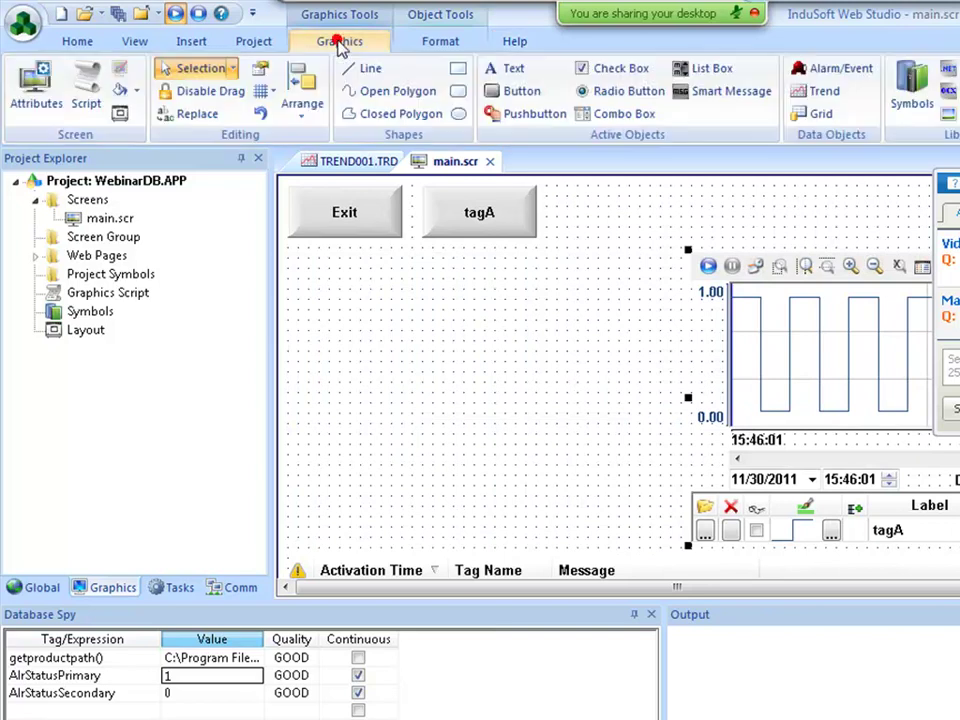
left_click(822, 113)
left_click_drag(291, 262, 671, 560)
Step: Switch to SQL Server Management Studio and inspect the columns of WebinarDB's dbo.TREND001 table, including TagA
key("alt+Tab")
key("alt+Tab")
key("alt+Tab")
key("alt+Tab")
key("alt+Tab")
key("alt+Tab")
key("alt+Tab")
key("alt+Tab")
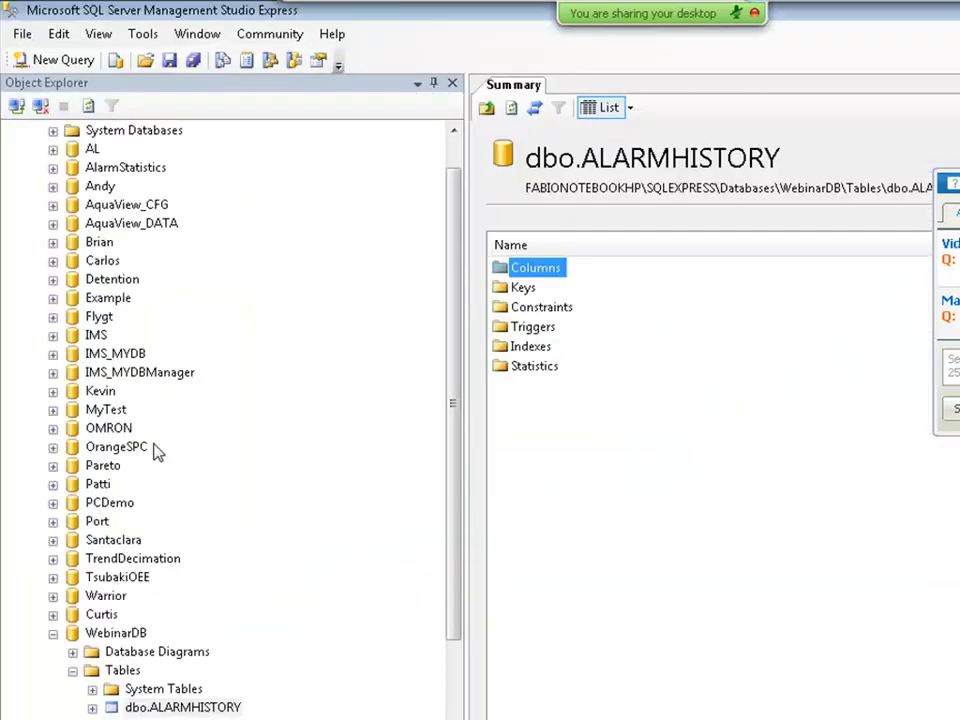
left_click(180, 719)
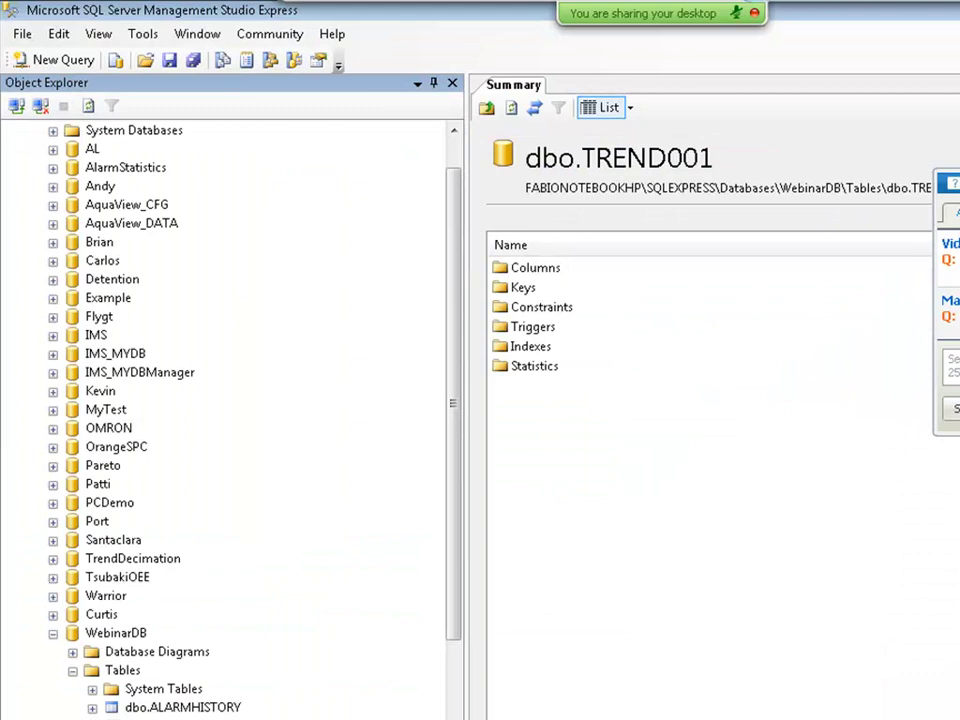
scroll(230, 420, "down", 2)
left_click(111, 651)
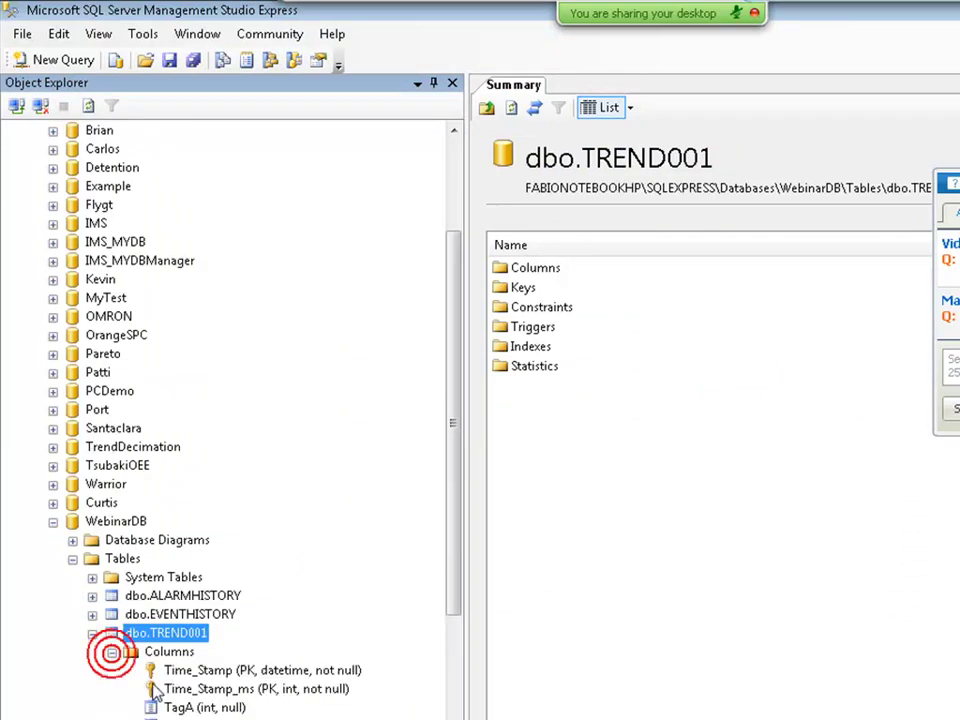
left_click(178, 707)
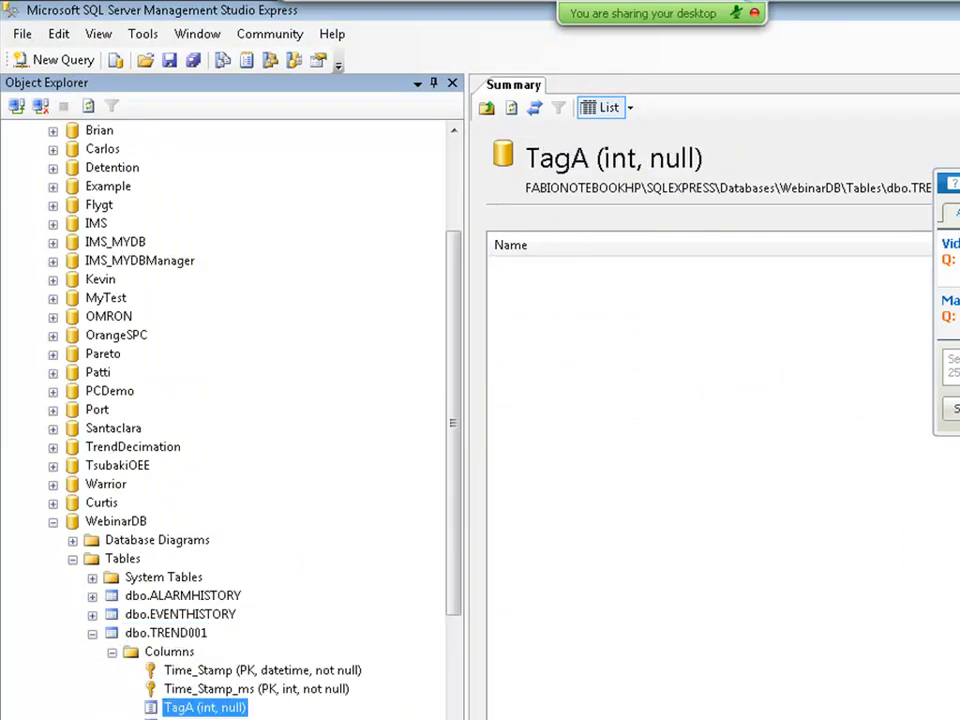
Step: Return to InduSoft Web Studio and set the grid's data source to Database, using table TREND001 instead of the default name
key("alt+Tab")
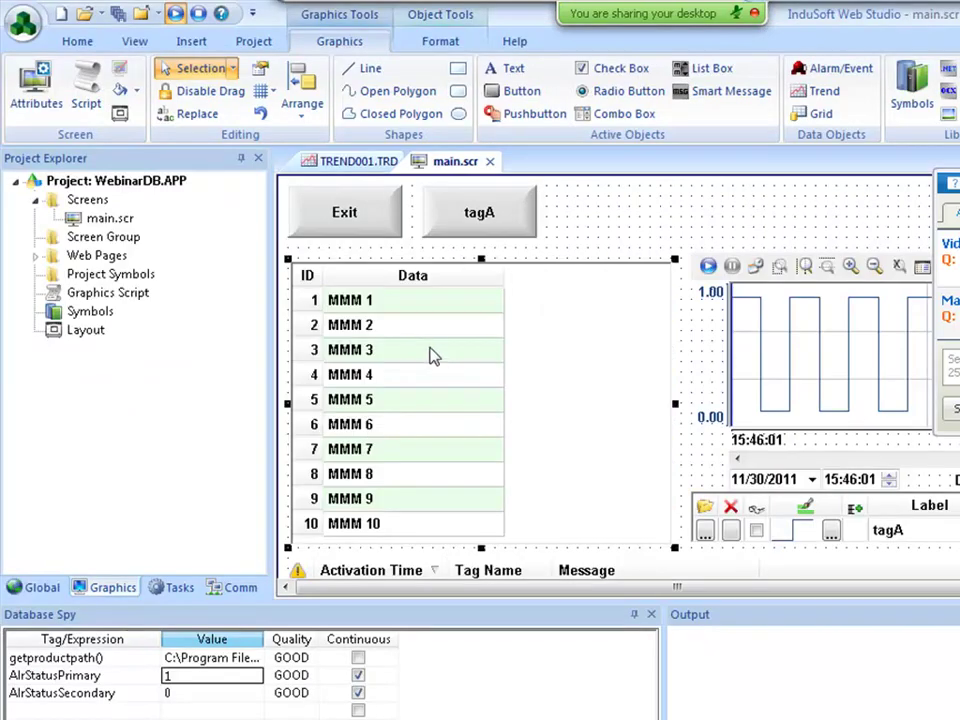
left_click(428, 350)
double_click(428, 350)
left_click(321, 380)
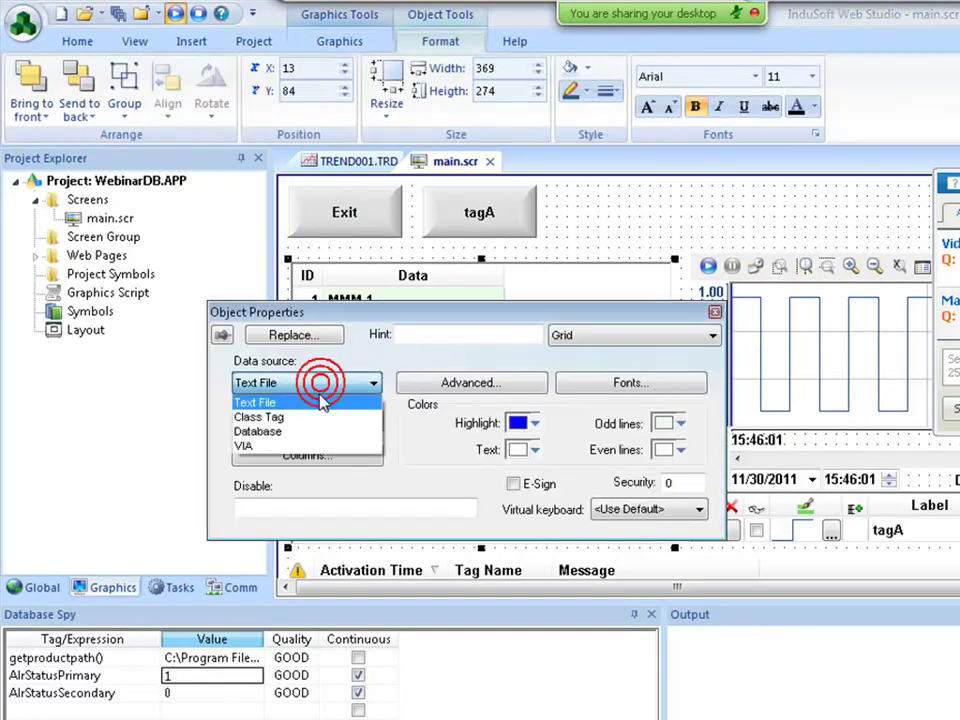
left_click(311, 432)
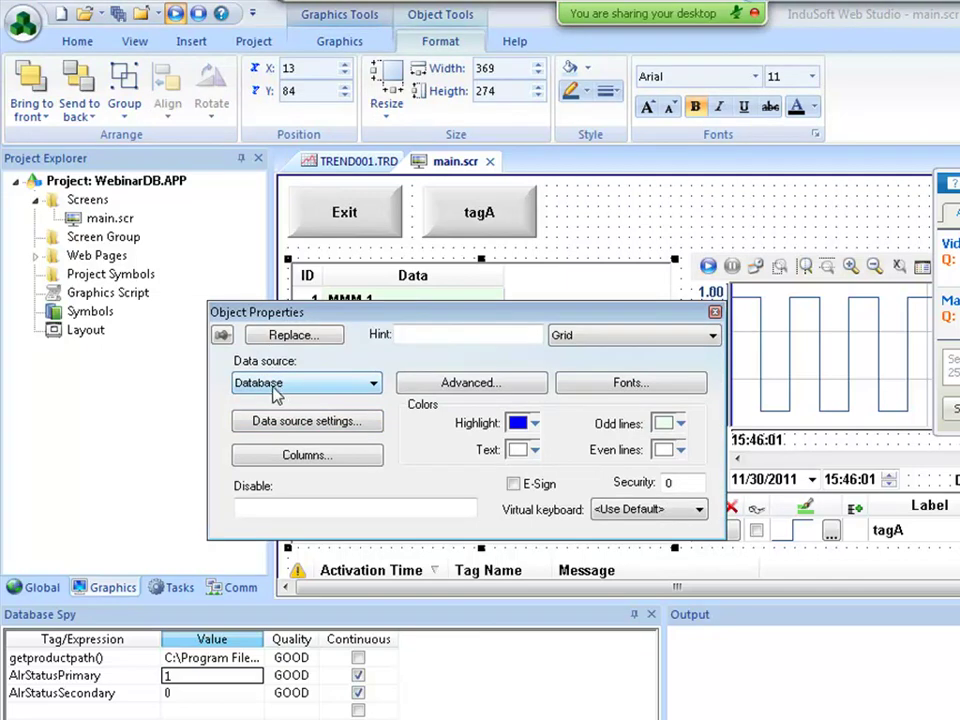
left_click(288, 420)
left_click(316, 464)
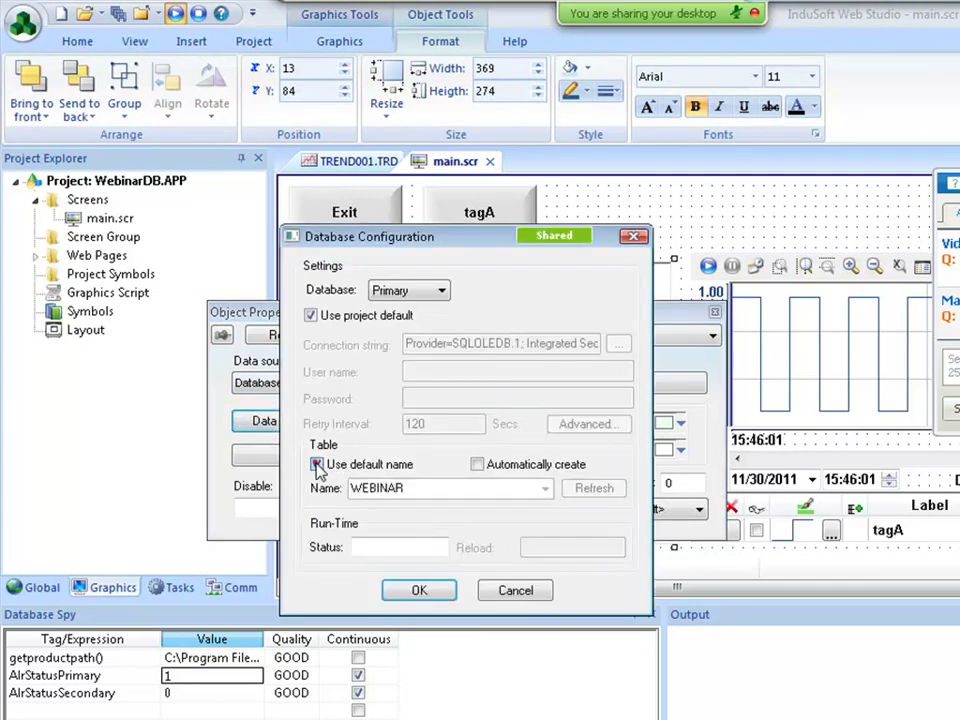
left_click(545, 488)
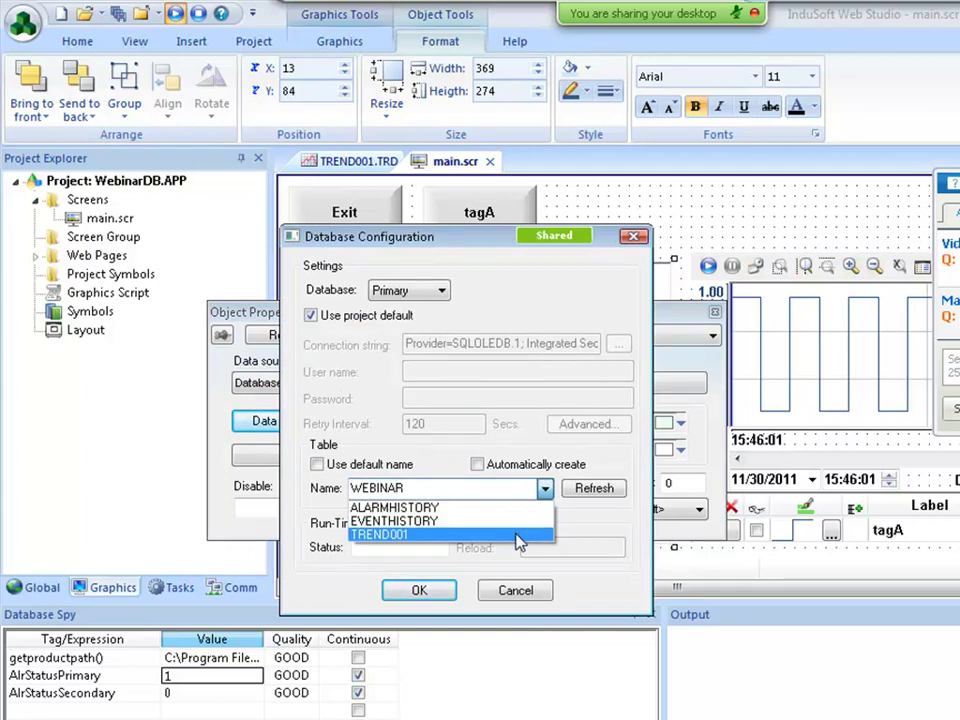
left_click(515, 533)
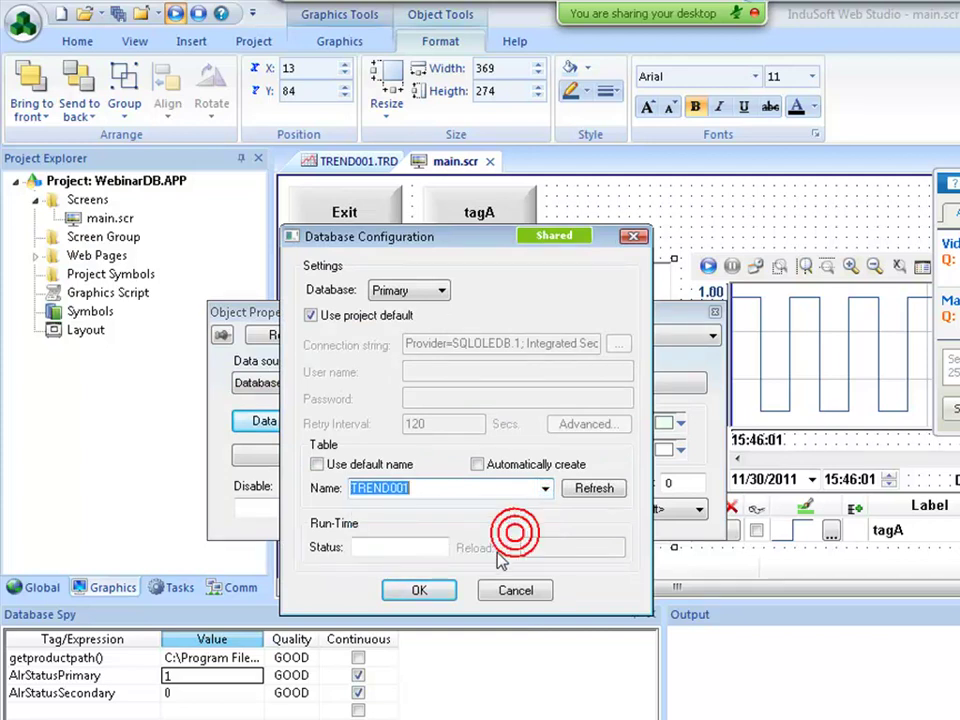
left_click(424, 590)
Step: Label the grid's first column TagA and set its type to Numeric
left_click(333, 455)
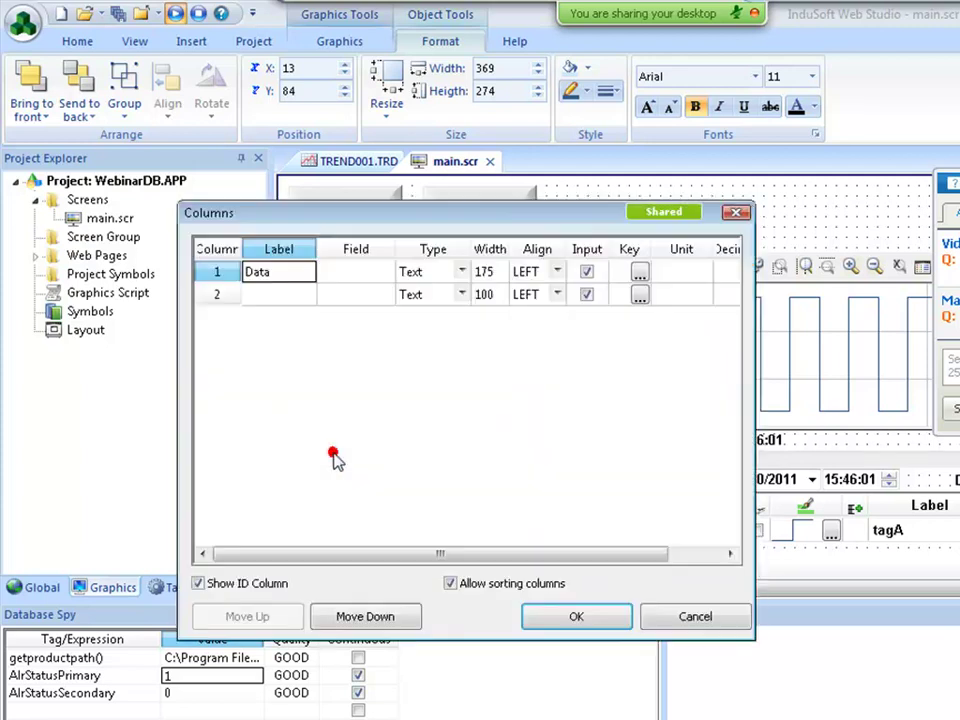
double_click(298, 272)
type("TagA")
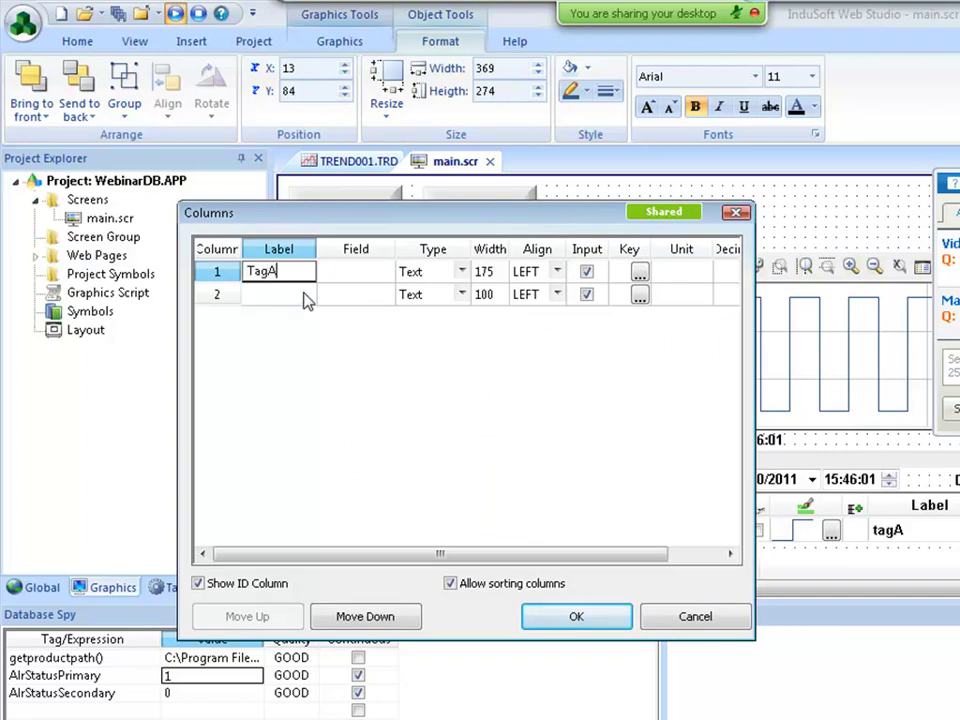
left_click(296, 296)
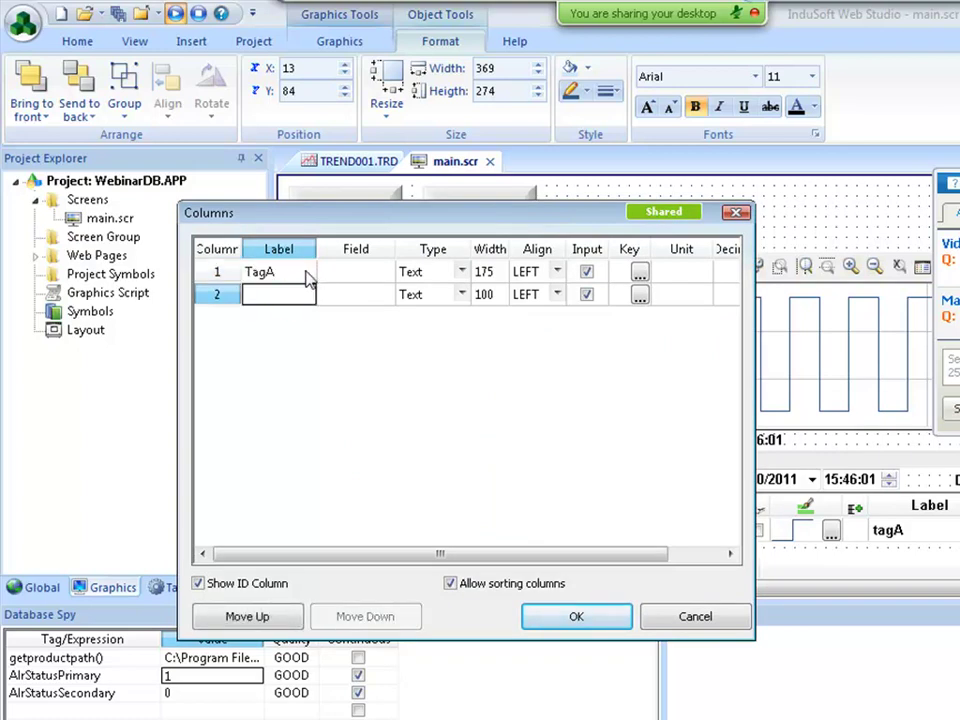
double_click(439, 272)
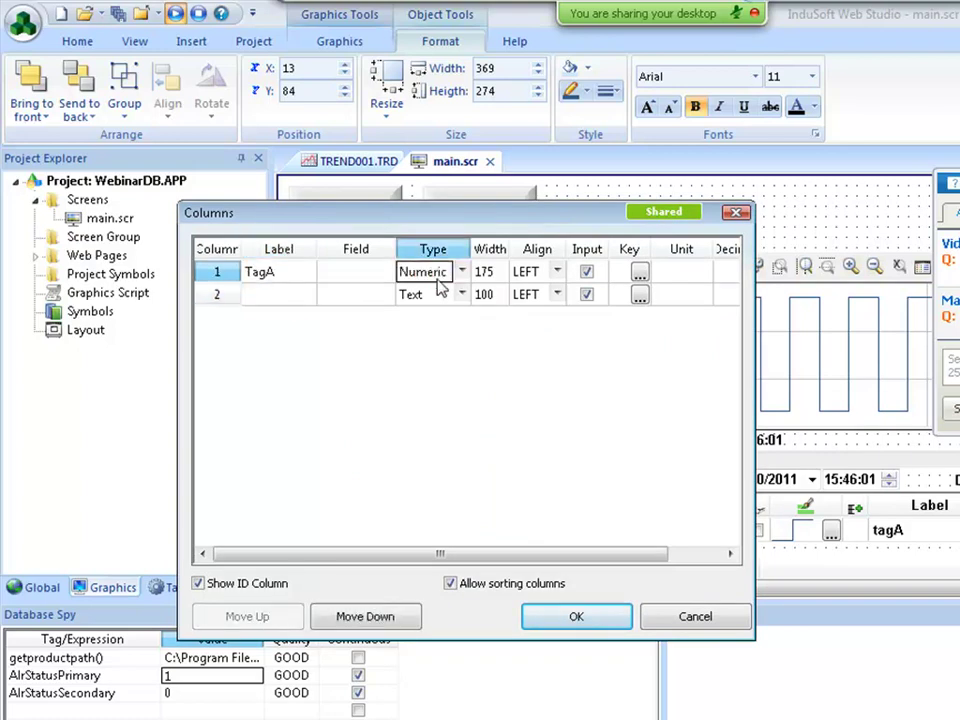
left_click(429, 296)
left_click(568, 616)
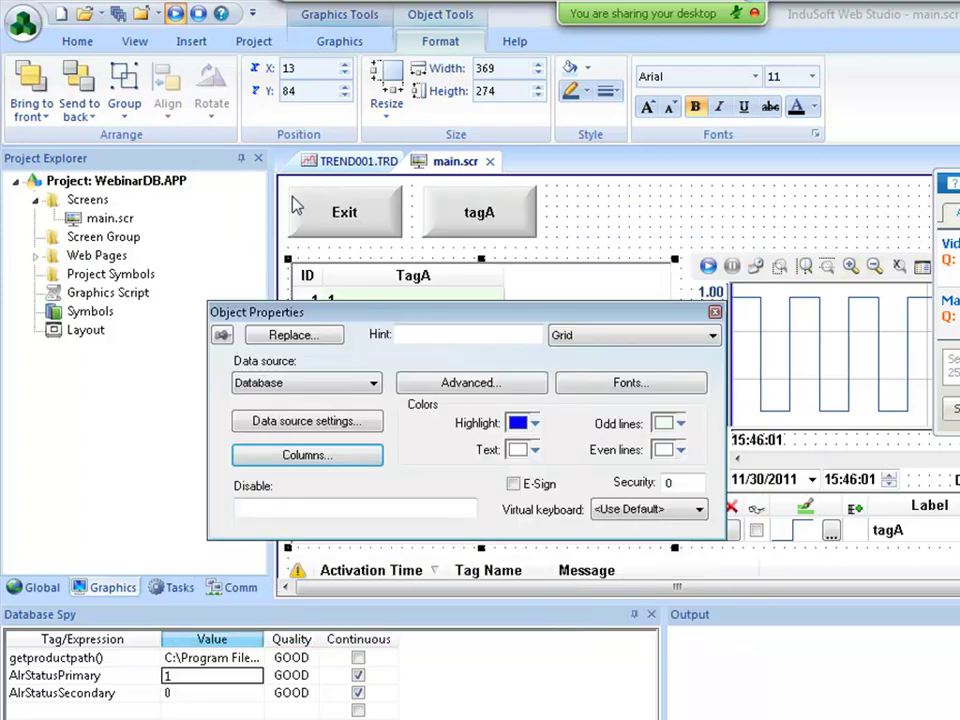
Step: Save the project, run it to check the grid's TagA history, and return to the development environment
left_click(118, 15)
left_click(176, 15)
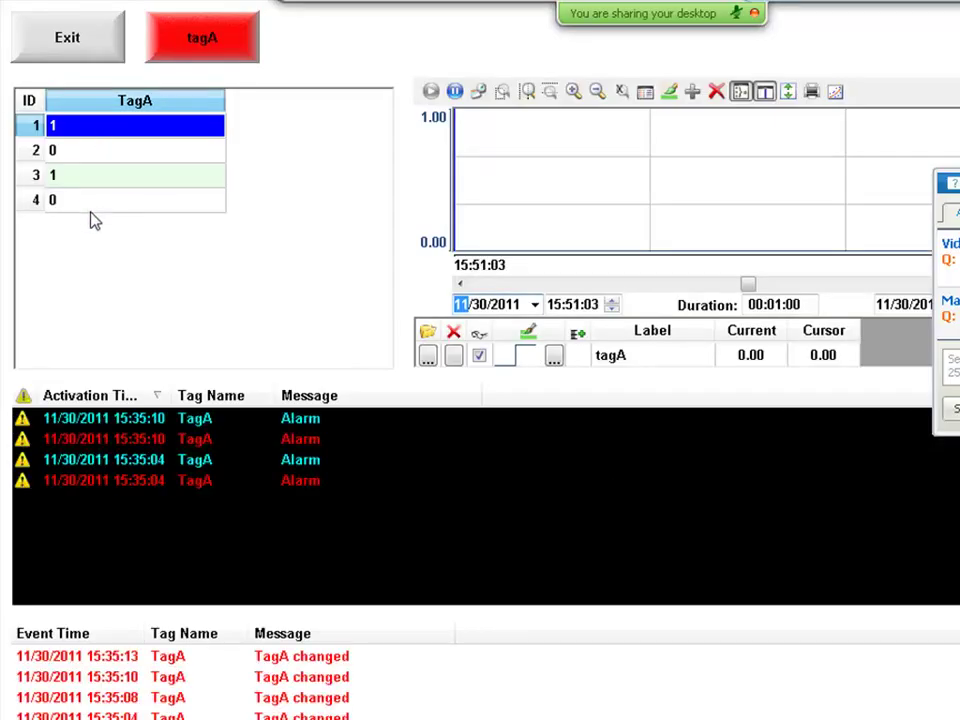
key("alt+Tab")
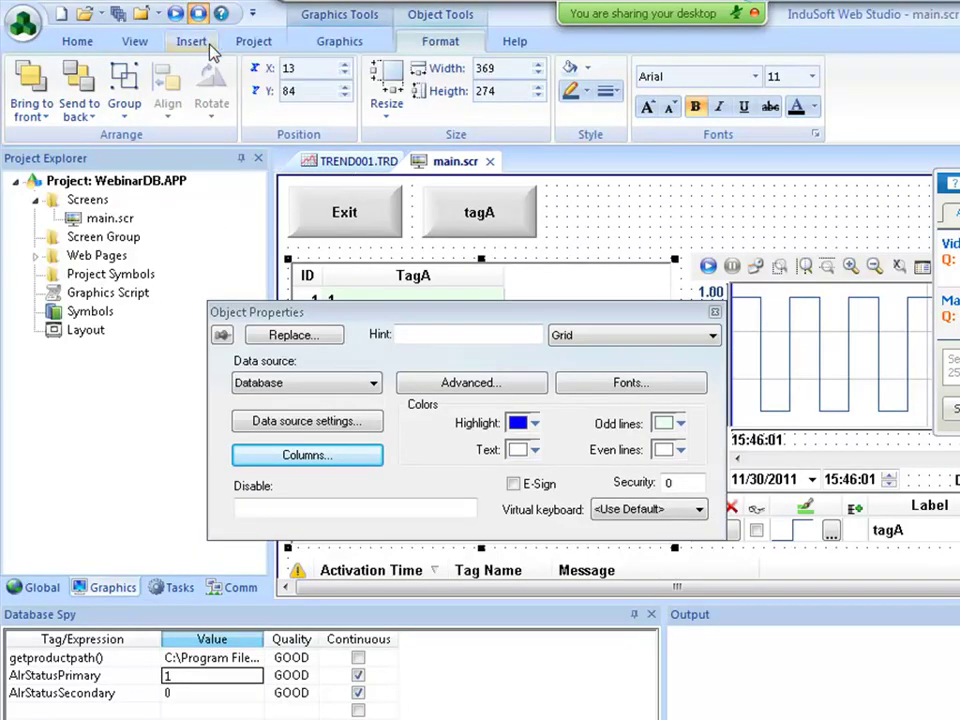
Step: Turn on Disable Delimiters in the advanced options of the project's default database and accept the project settings
left_click(254, 42)
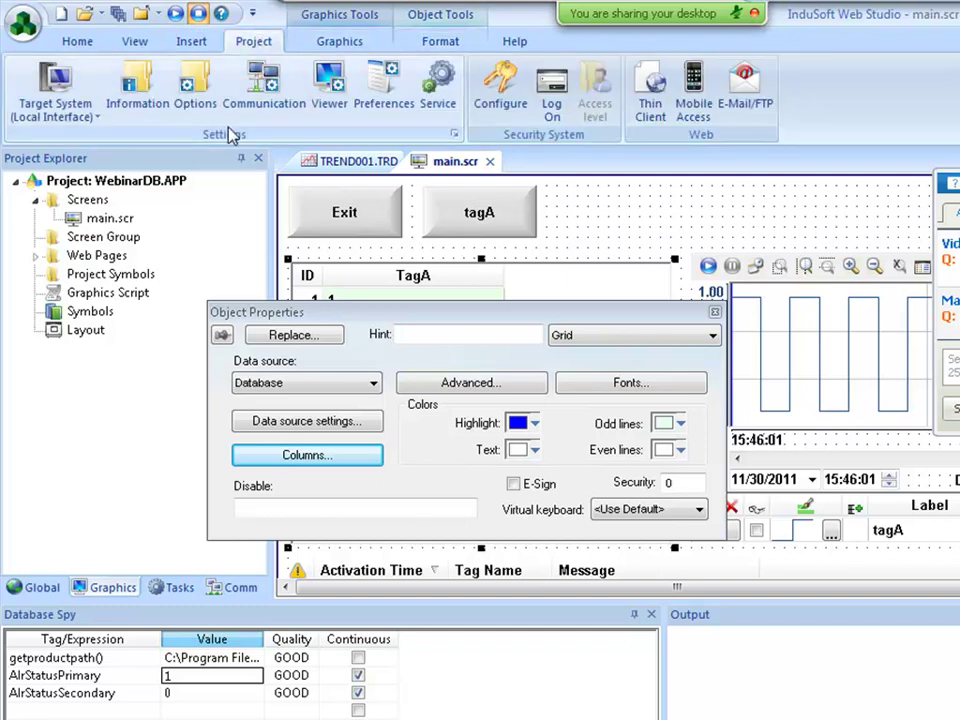
left_click(195, 88)
left_click(581, 445)
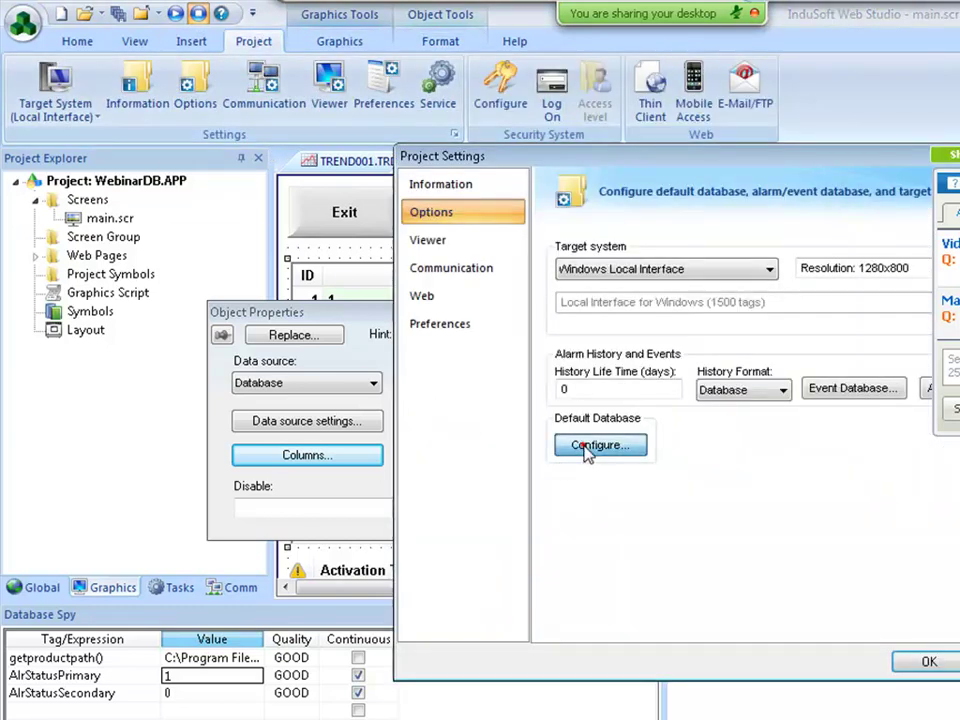
left_click(848, 466)
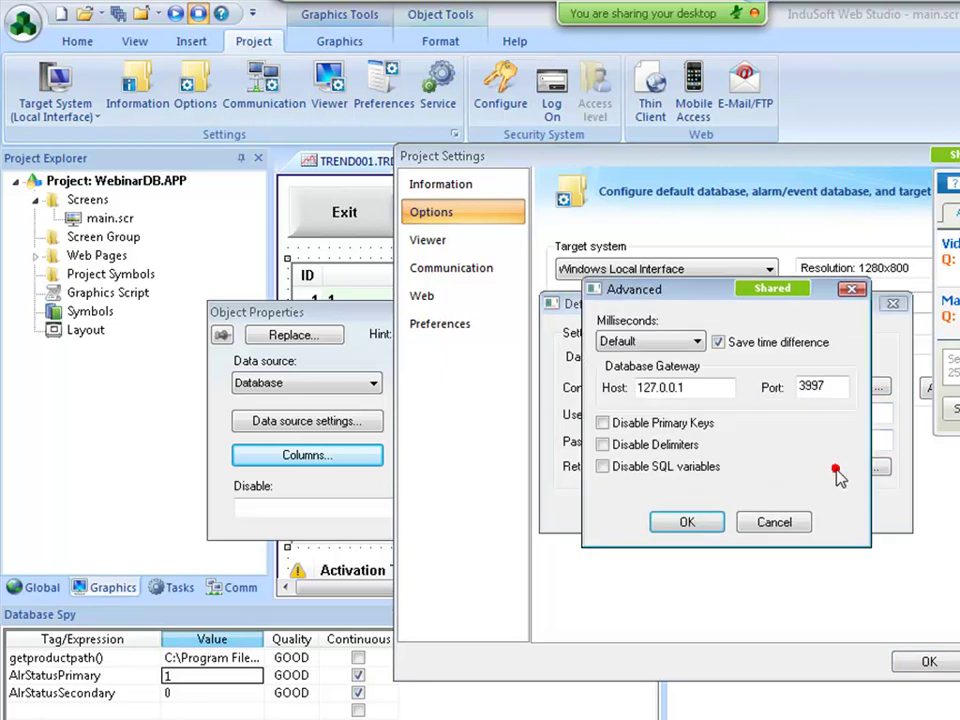
left_click(602, 444)
left_click(687, 522)
left_click(688, 512)
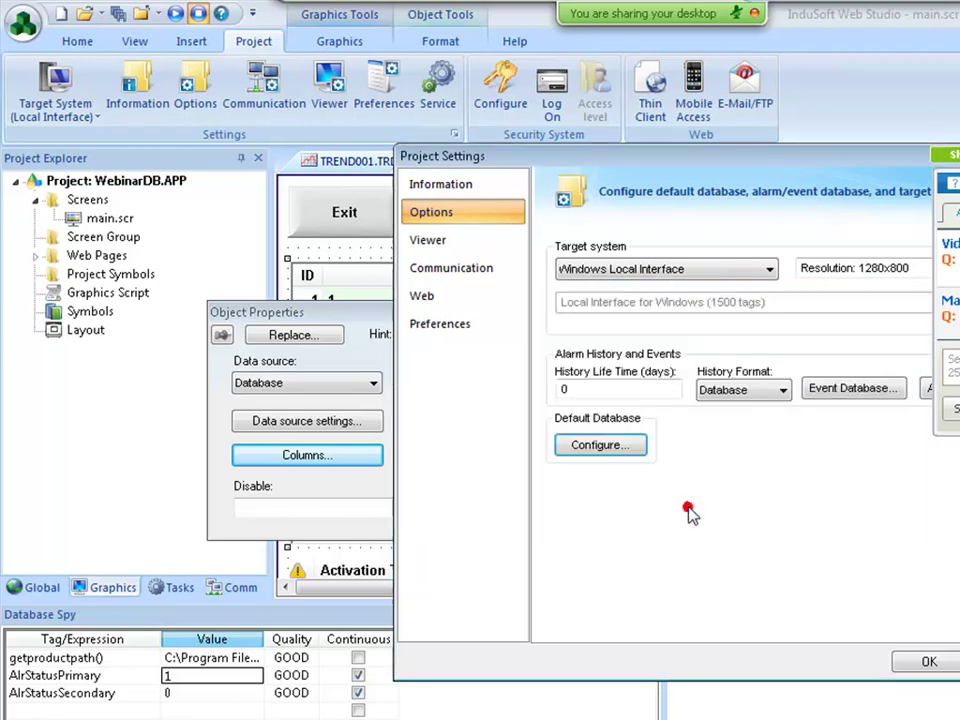
left_click(927, 661)
Step: Set the Field of the grid's TagA column to Avg(TagA)
left_click(307, 455)
left_click(280, 272)
left_click(352, 276)
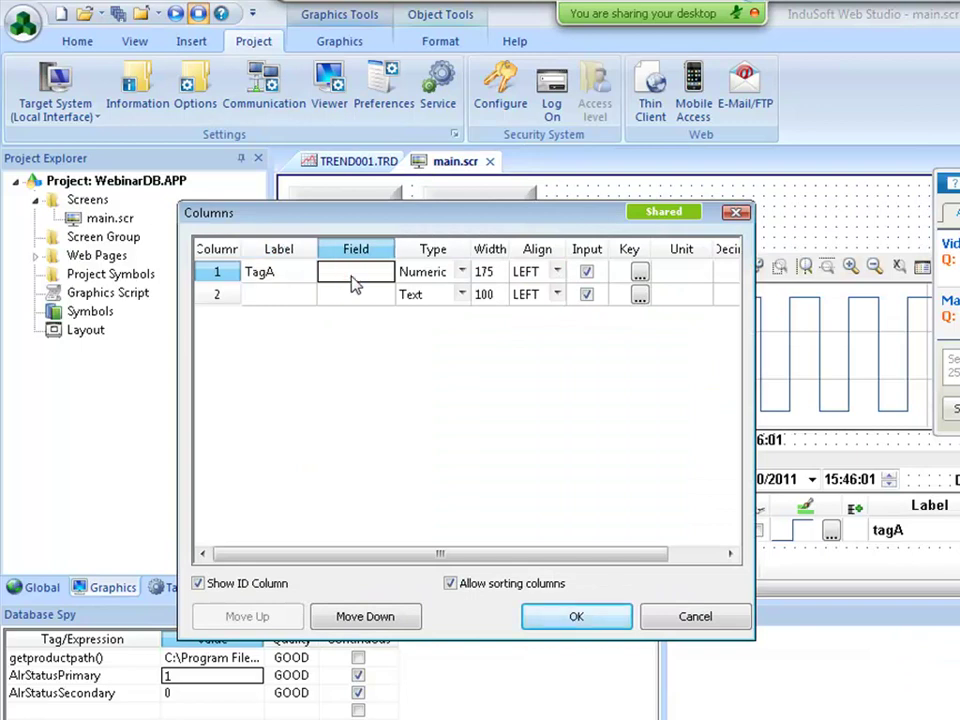
type("Avg(TagA)")
key("Return")
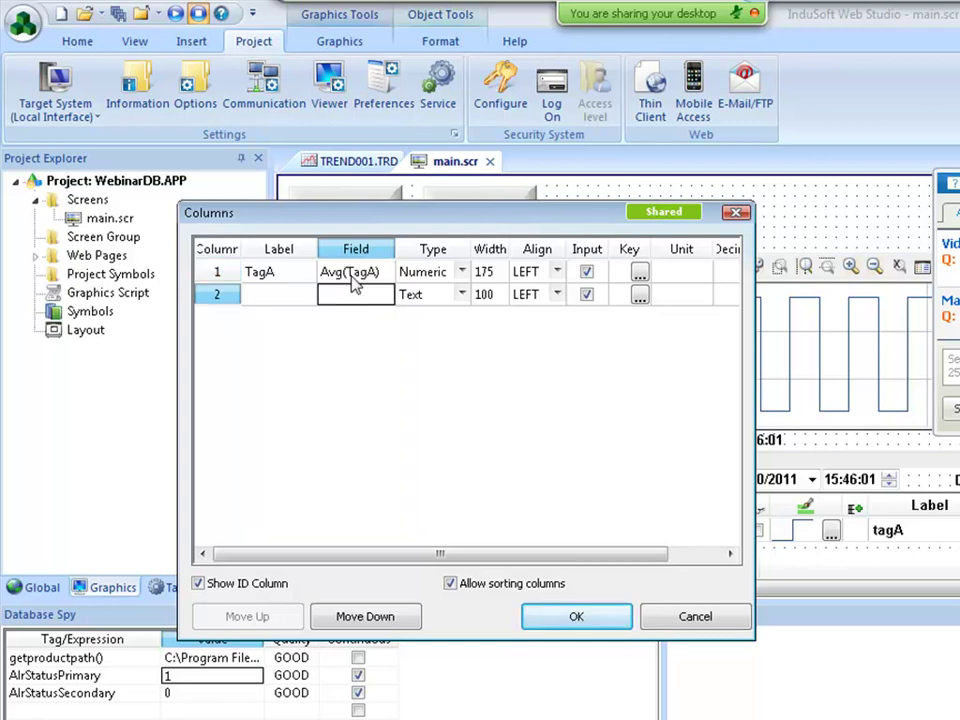
left_click(576, 616)
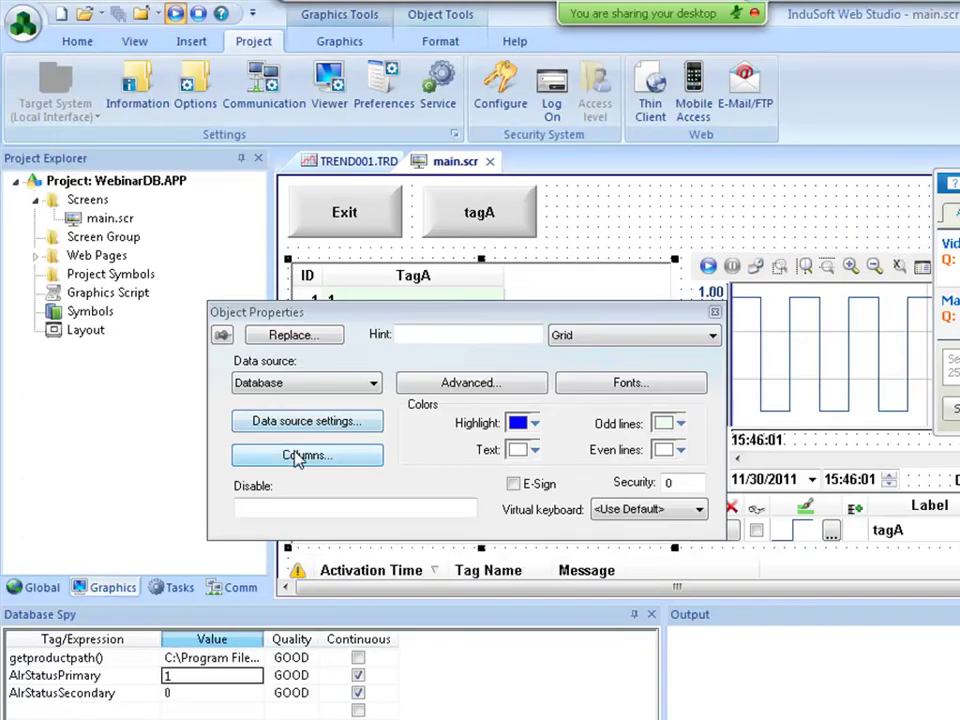
Step: Append the clause WHERE {tagFilter} ORDER BY {} to the table name TREND001 in the grid's data source settings
left_click(289, 421)
left_click(412, 487)
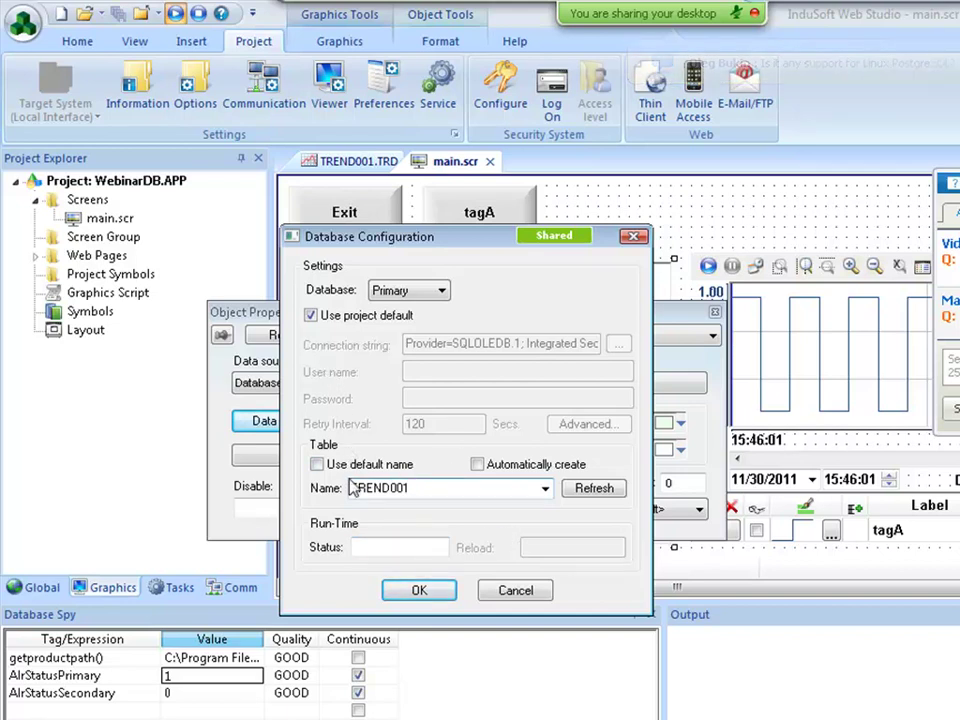
type("WHERE ")
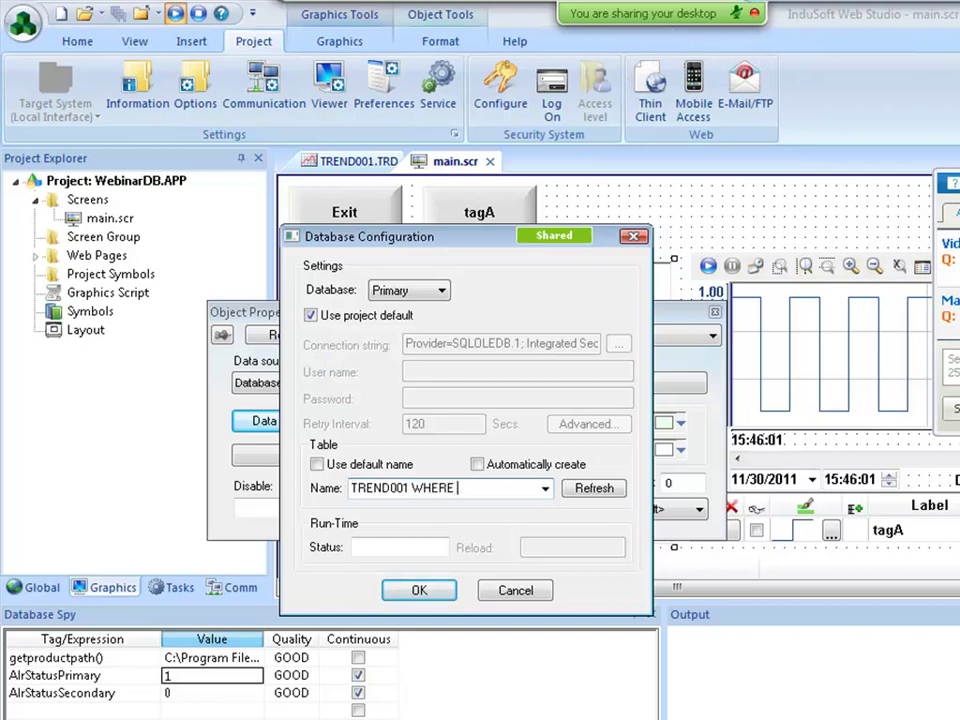
type("()")
type("tagFilter")
type(" ORDER BY ")
type("{}")
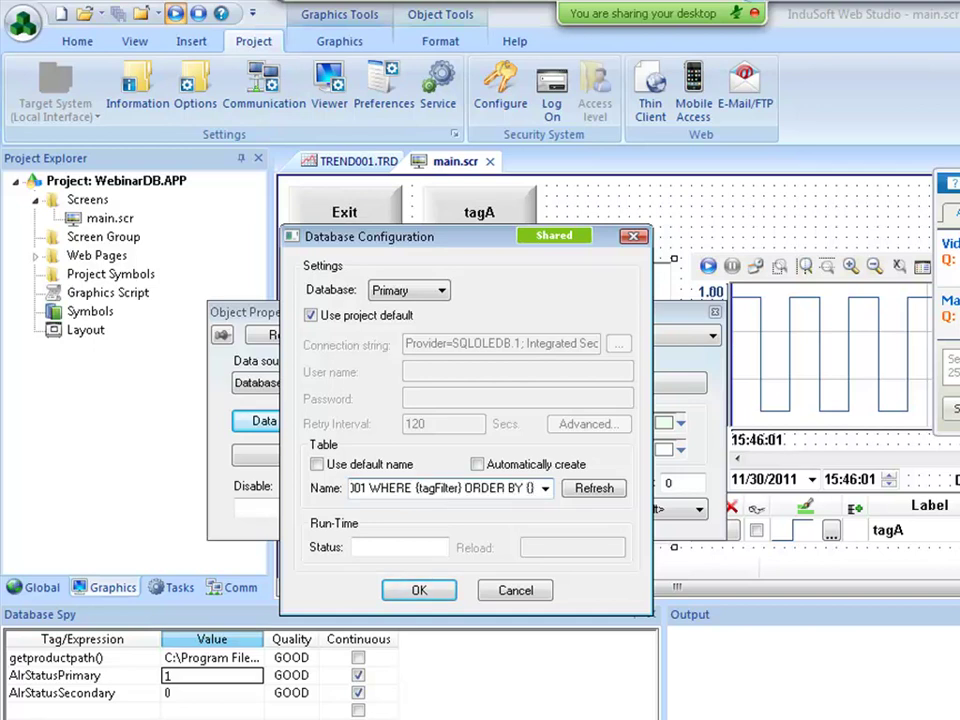
Step: Remove the WHERE and ORDER BY clauses from the grid's table name, leaving TREND001, and accept the database configuration
key("shift+Left")
key("shift+Left")
key("shift+Left")
key("shift+Left")
key("shift+Left")
key("shift+Left")
key("shift+Left")
key("shift+Left")
key("shift+Left")
key("shift+Left")
key("shift+Left")
key("shift+Left")
key("shift+Left")
key("shift+Left")
key("shift+Left")
key("shift+Left")
key("shift+Left")
key("shift+Left")
key("shift+Left")
key("shift+Left")
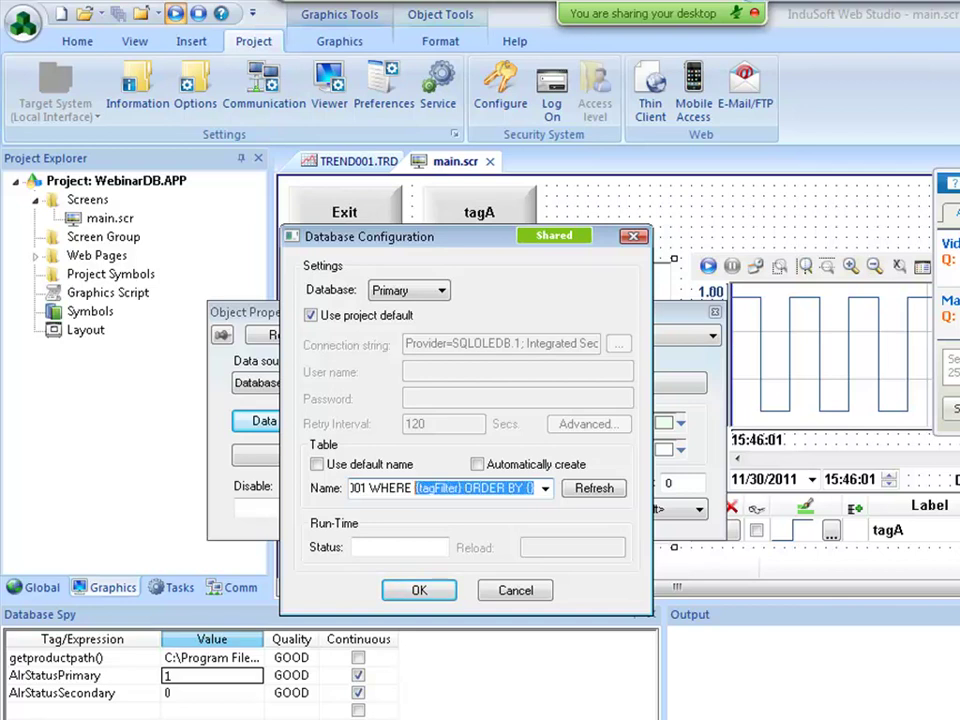
key("BackSpace")
key("Home")
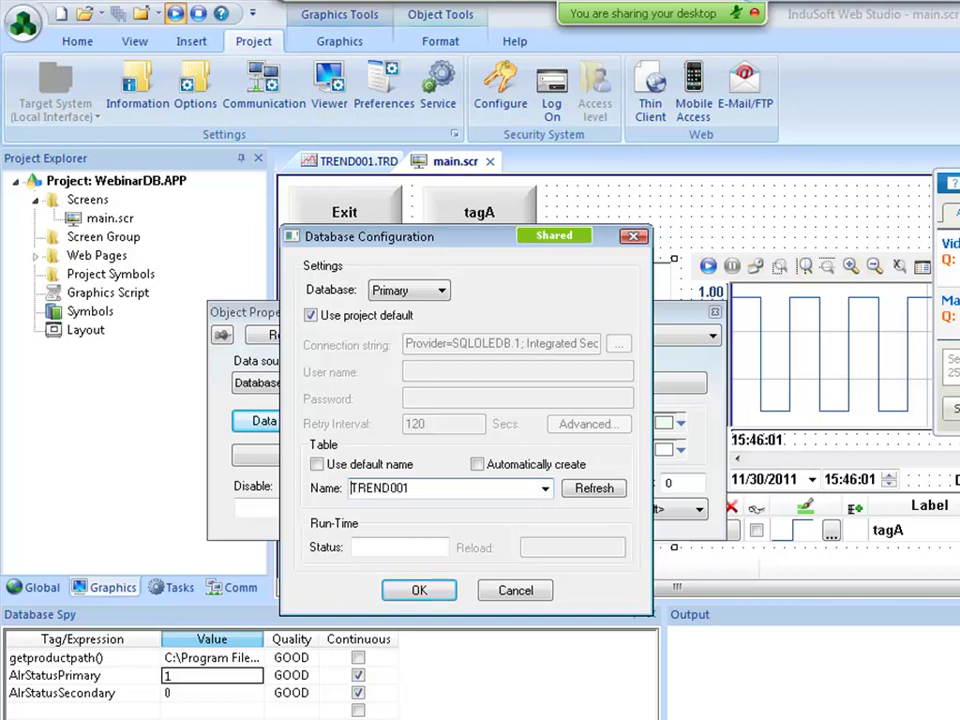
left_click(447, 590)
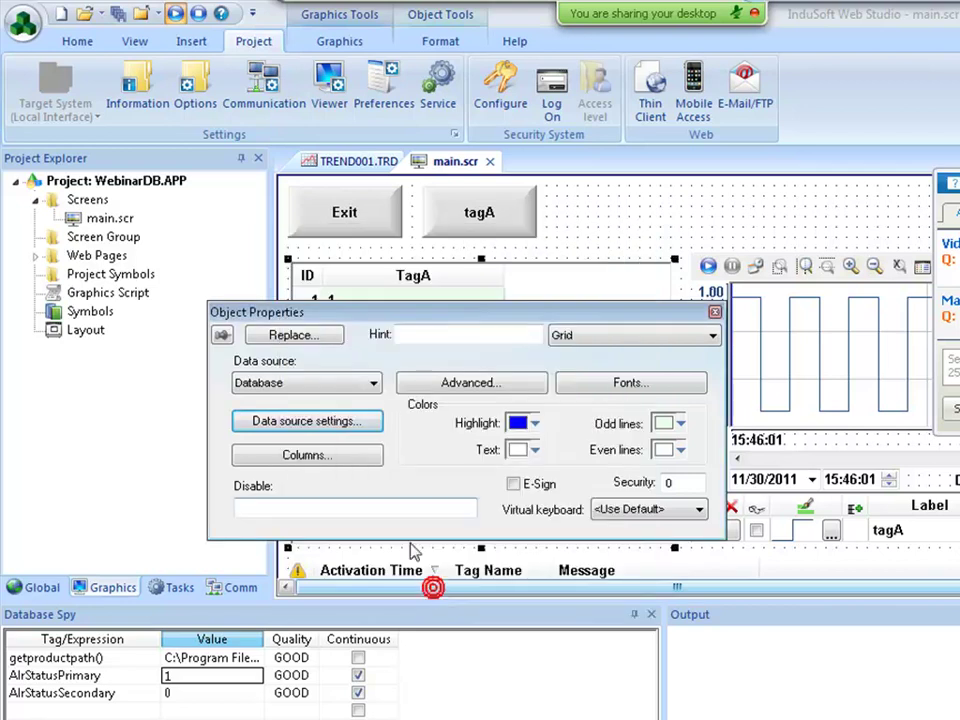
Step: Review the Field expressions in the grid's column settings and accept them
left_click(325, 425)
left_click(432, 588)
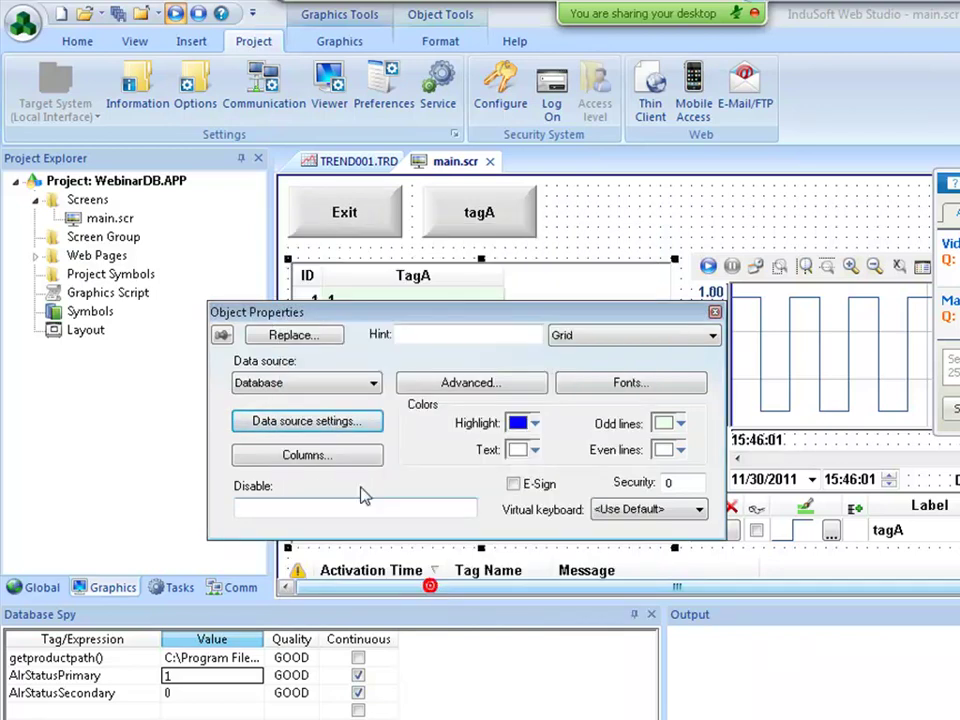
left_click(330, 456)
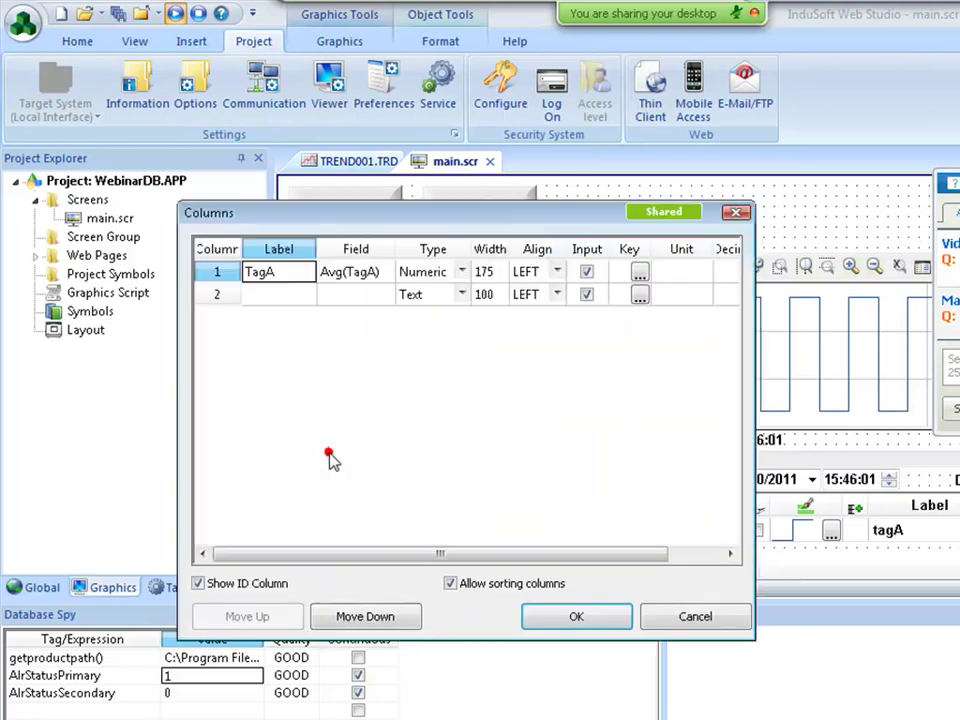
left_click(357, 274)
left_click(353, 298)
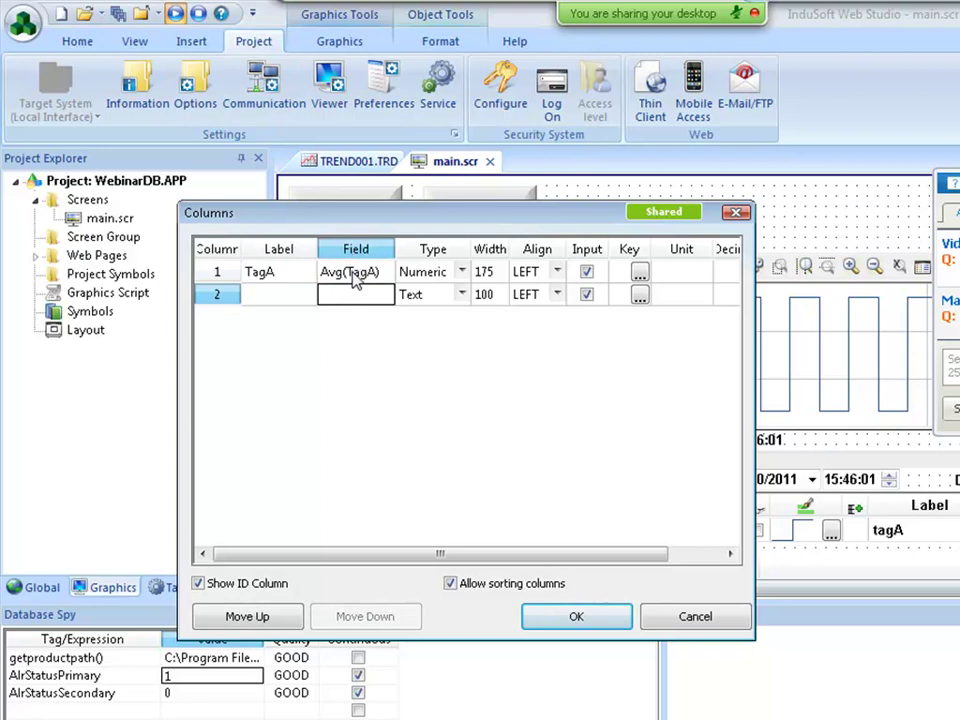
left_click(353, 276)
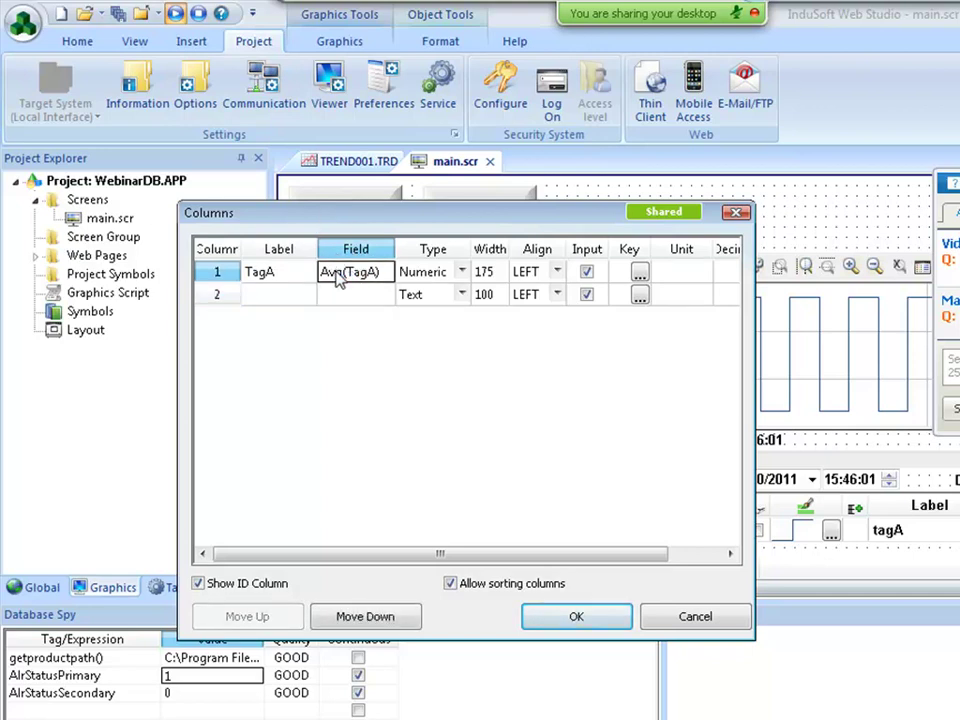
left_click(340, 295)
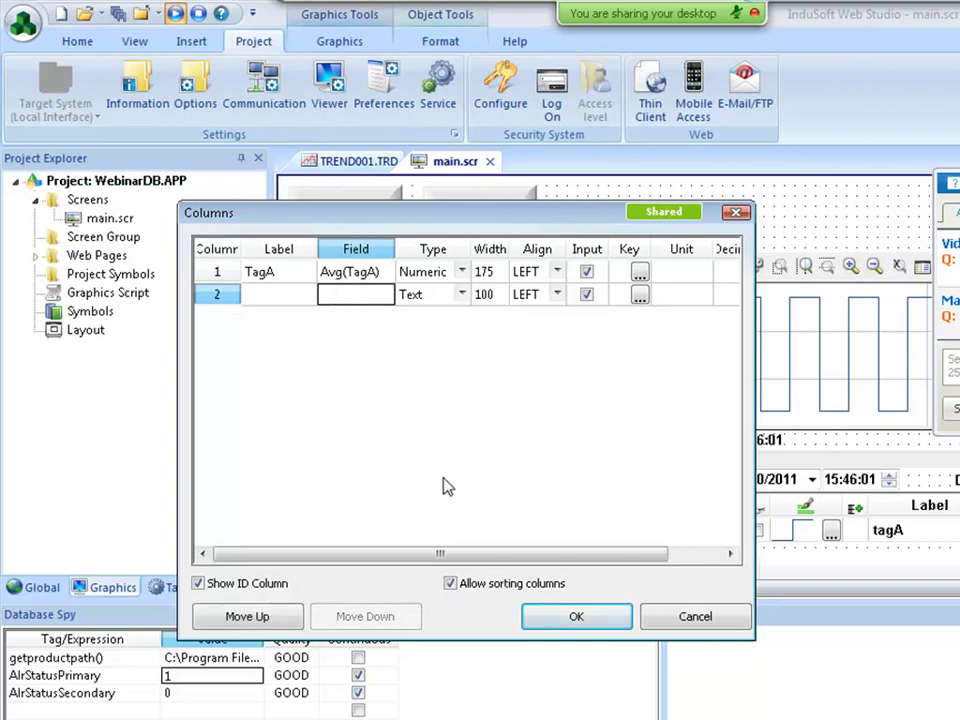
left_click(576, 616)
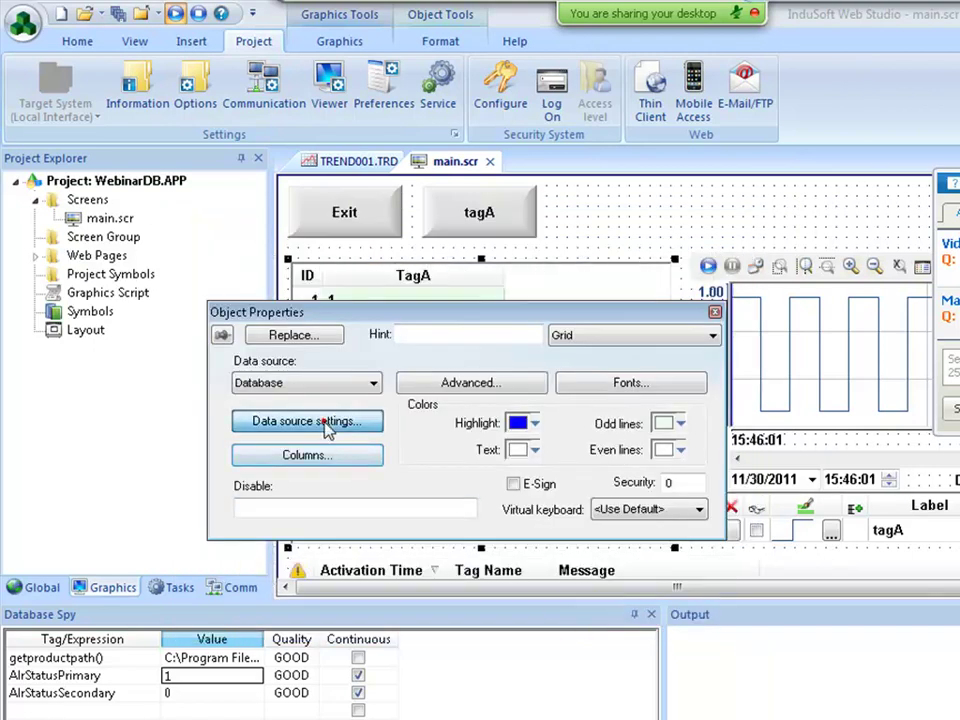
Step: Review the table name in the grid's data source settings, accept the configuration, and close the object properties
left_click(355, 421)
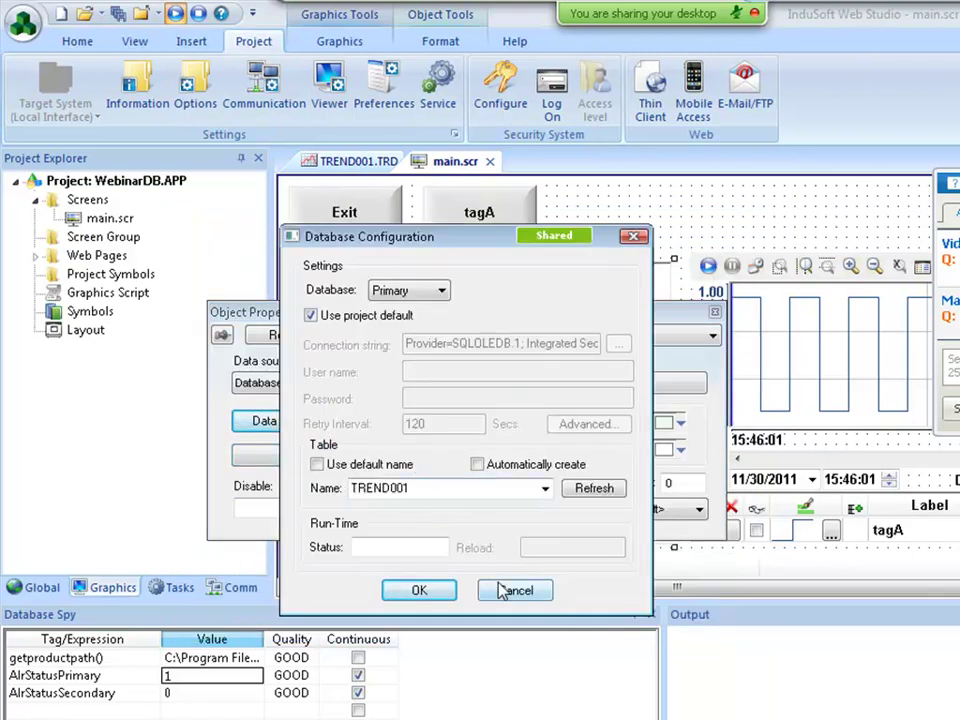
left_click(416, 592)
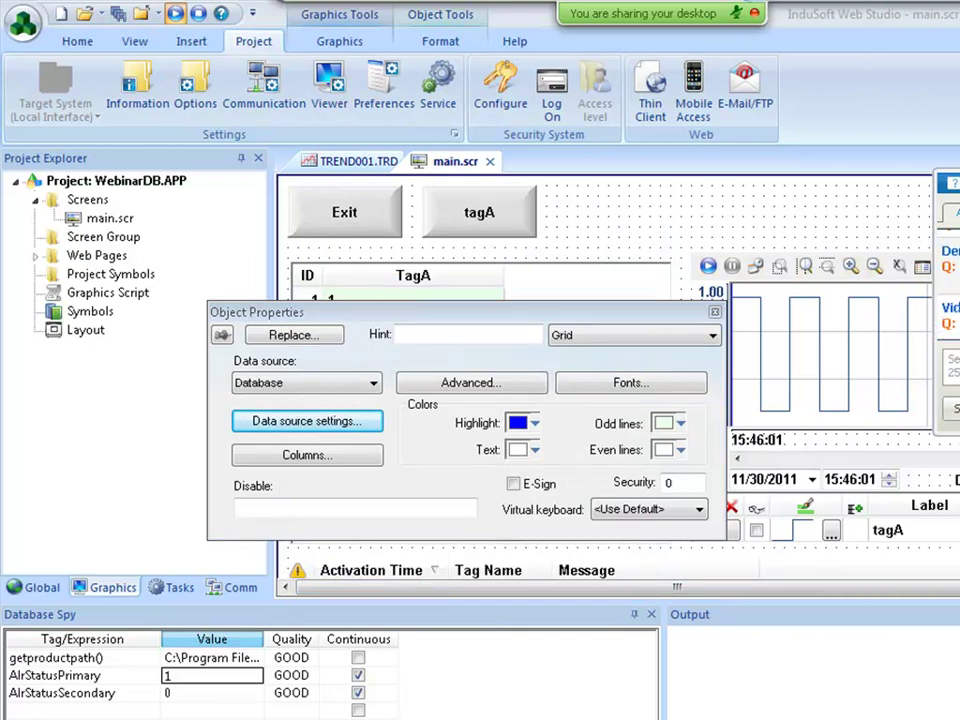
left_click(714, 314)
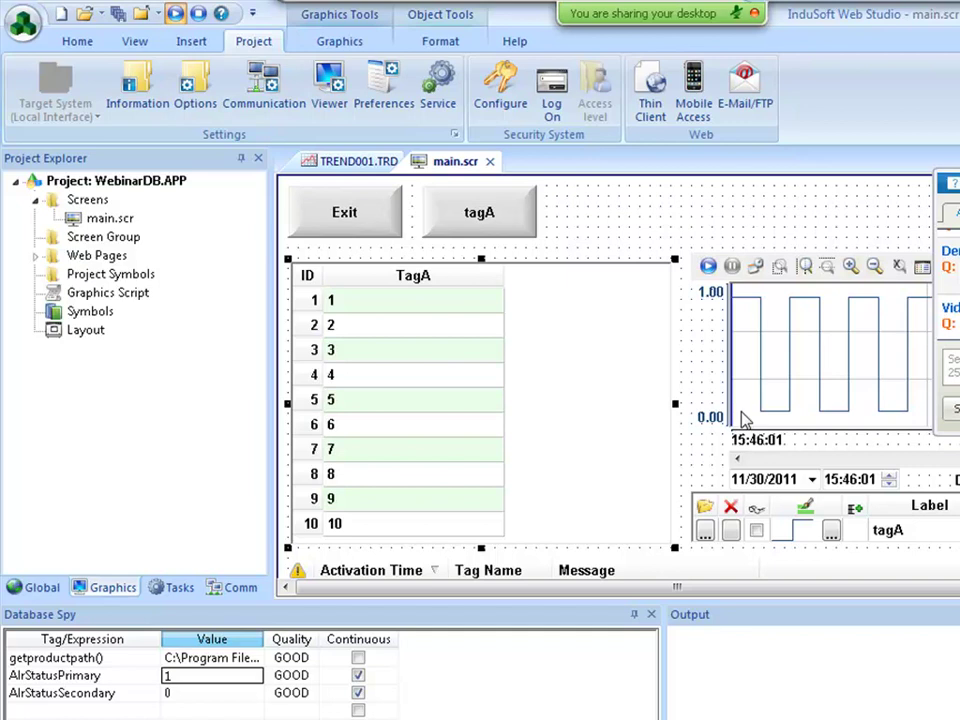
Step: Switch to the PowerPoint presentation and paste a copy of slide 6, Typical architectures, after the Database Redundancy Modes slide
key("alt+Tab")
key("alt+Tab")
key("alt+Tab")
key("alt+Tab")
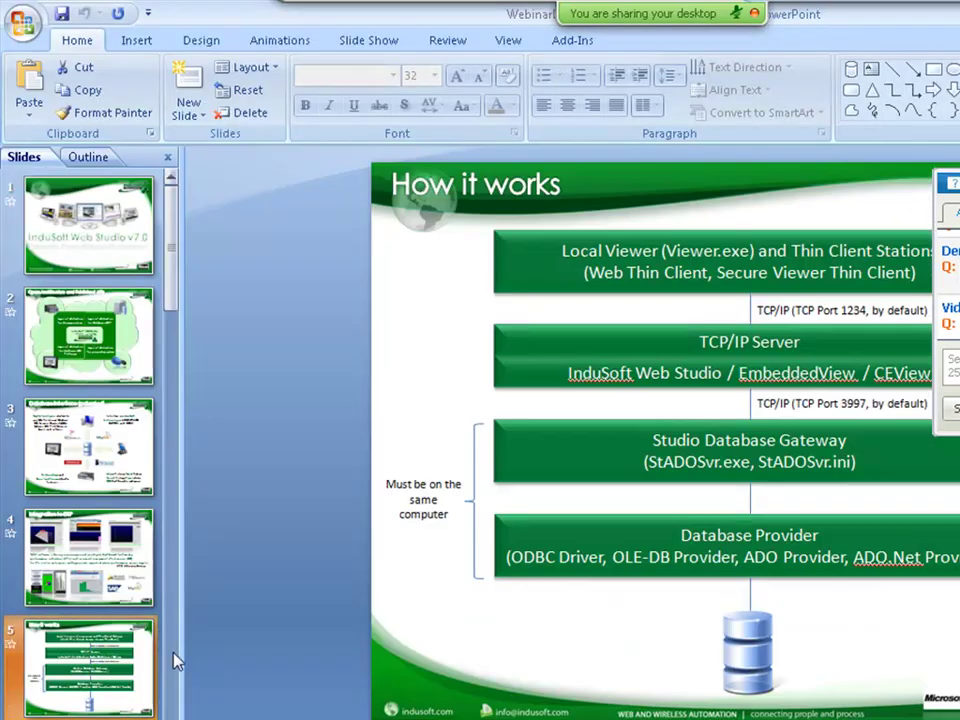
left_click(170, 648)
left_click(92, 343)
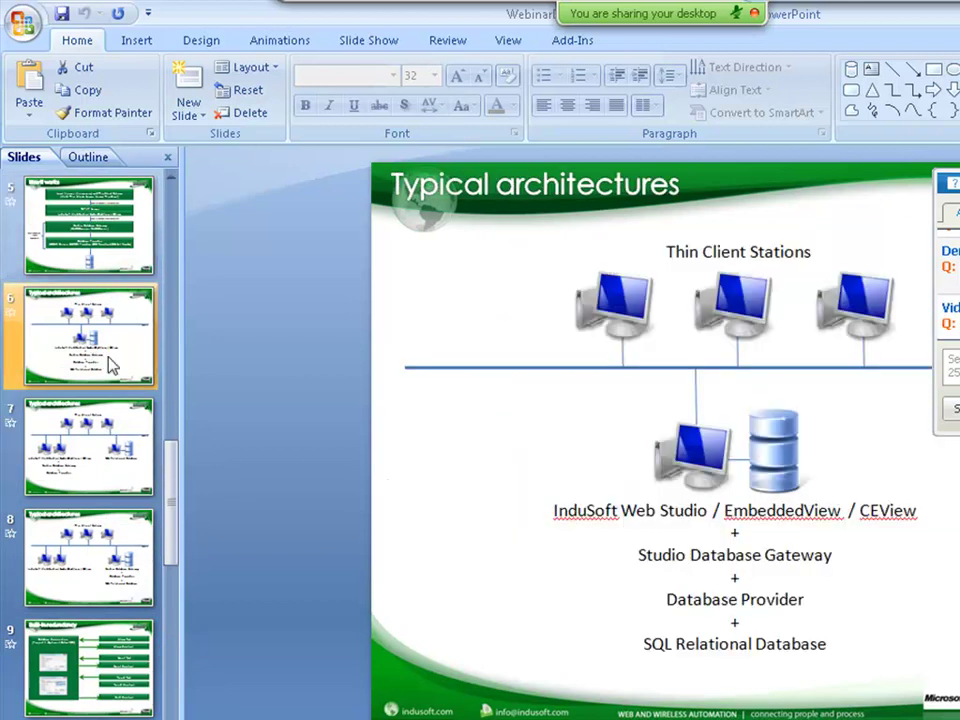
scroll(174, 514, "down", 3)
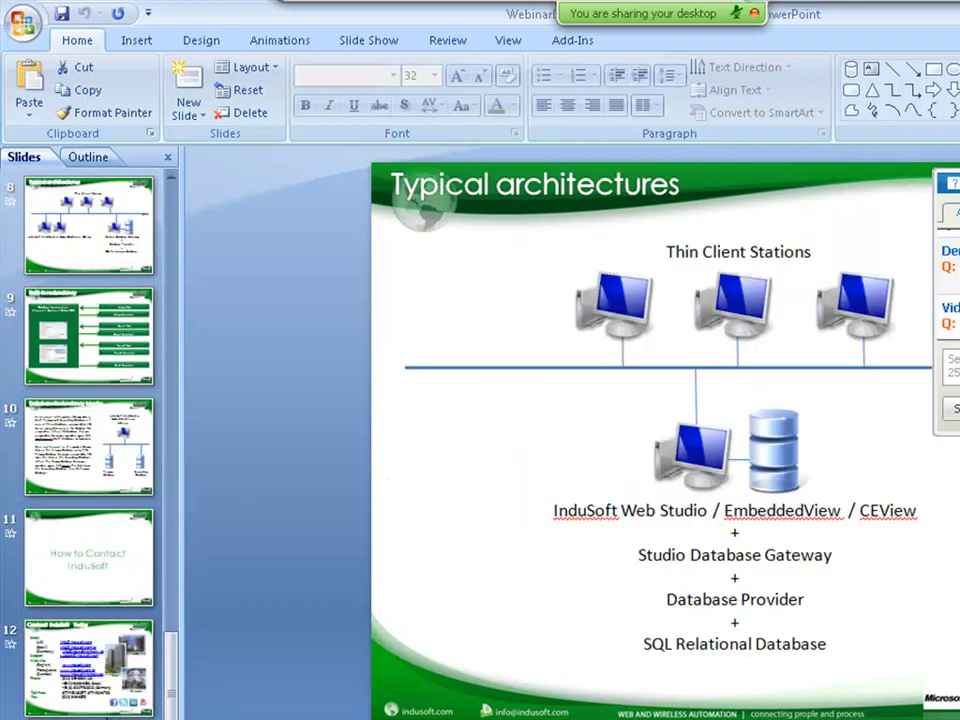
left_click(108, 503)
key("ctrl+v")
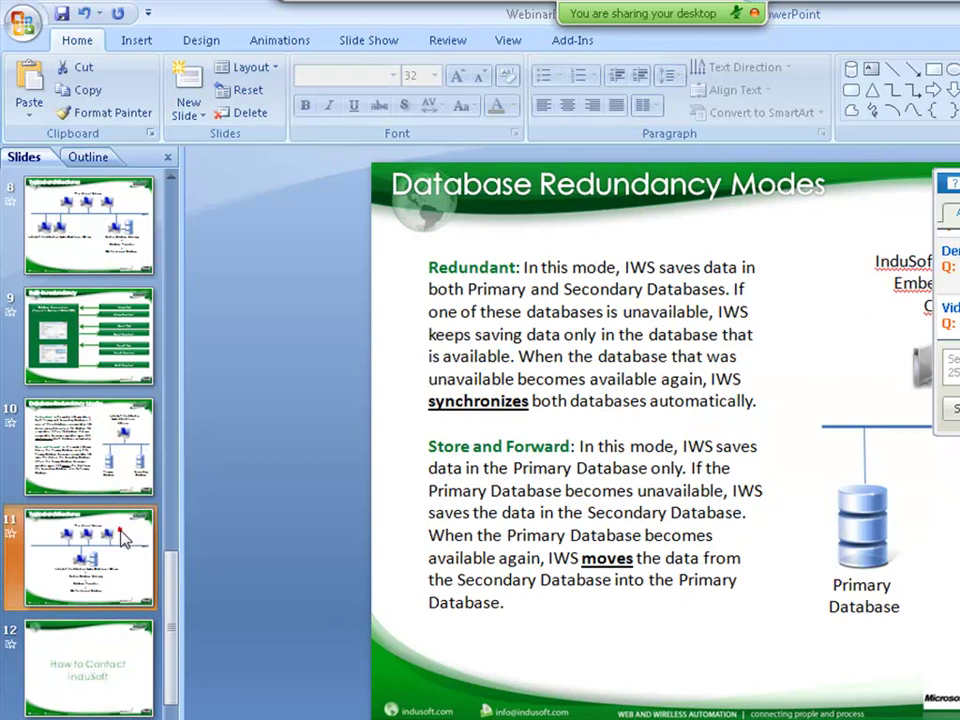
Step: Select the first thin client computer picture on the copied Typical architectures slide
left_click(640, 300)
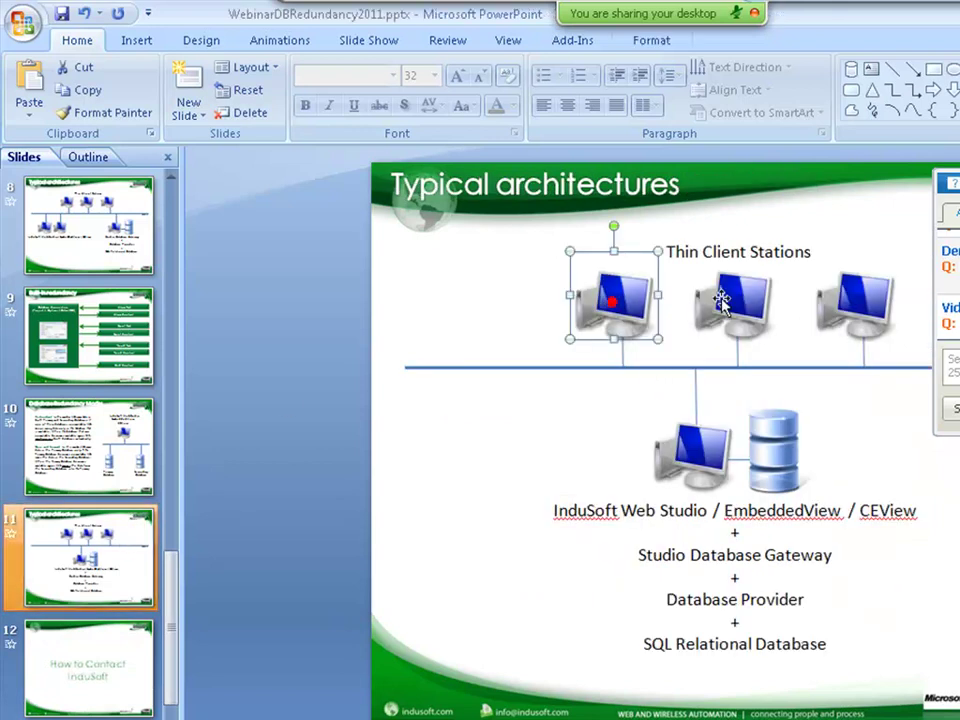